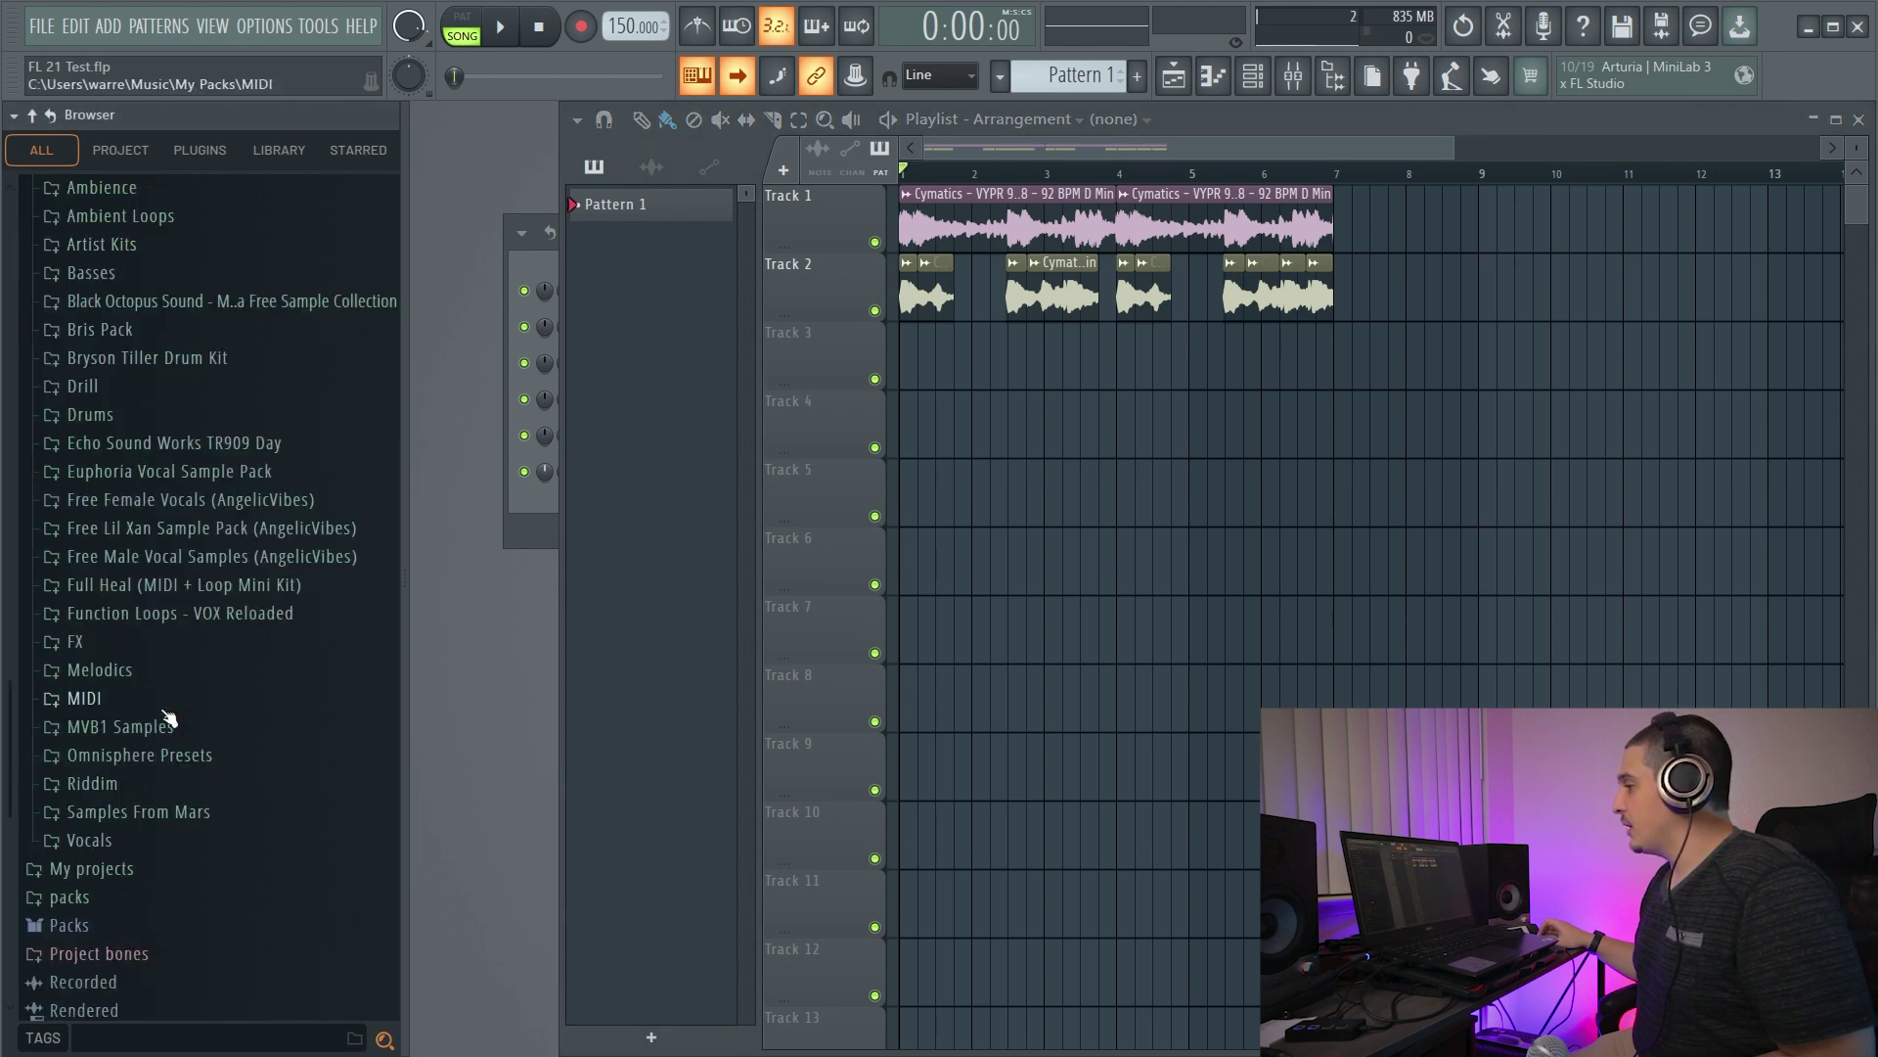
- Add Cymatics - Roses Kick 2 - C# from the Pop Drums Kicks folder to Track 3 as an audio clip
{"action": "left_click", "coordinate": [124, 639]}
{"action": "left_click", "coordinate": [122, 646]}
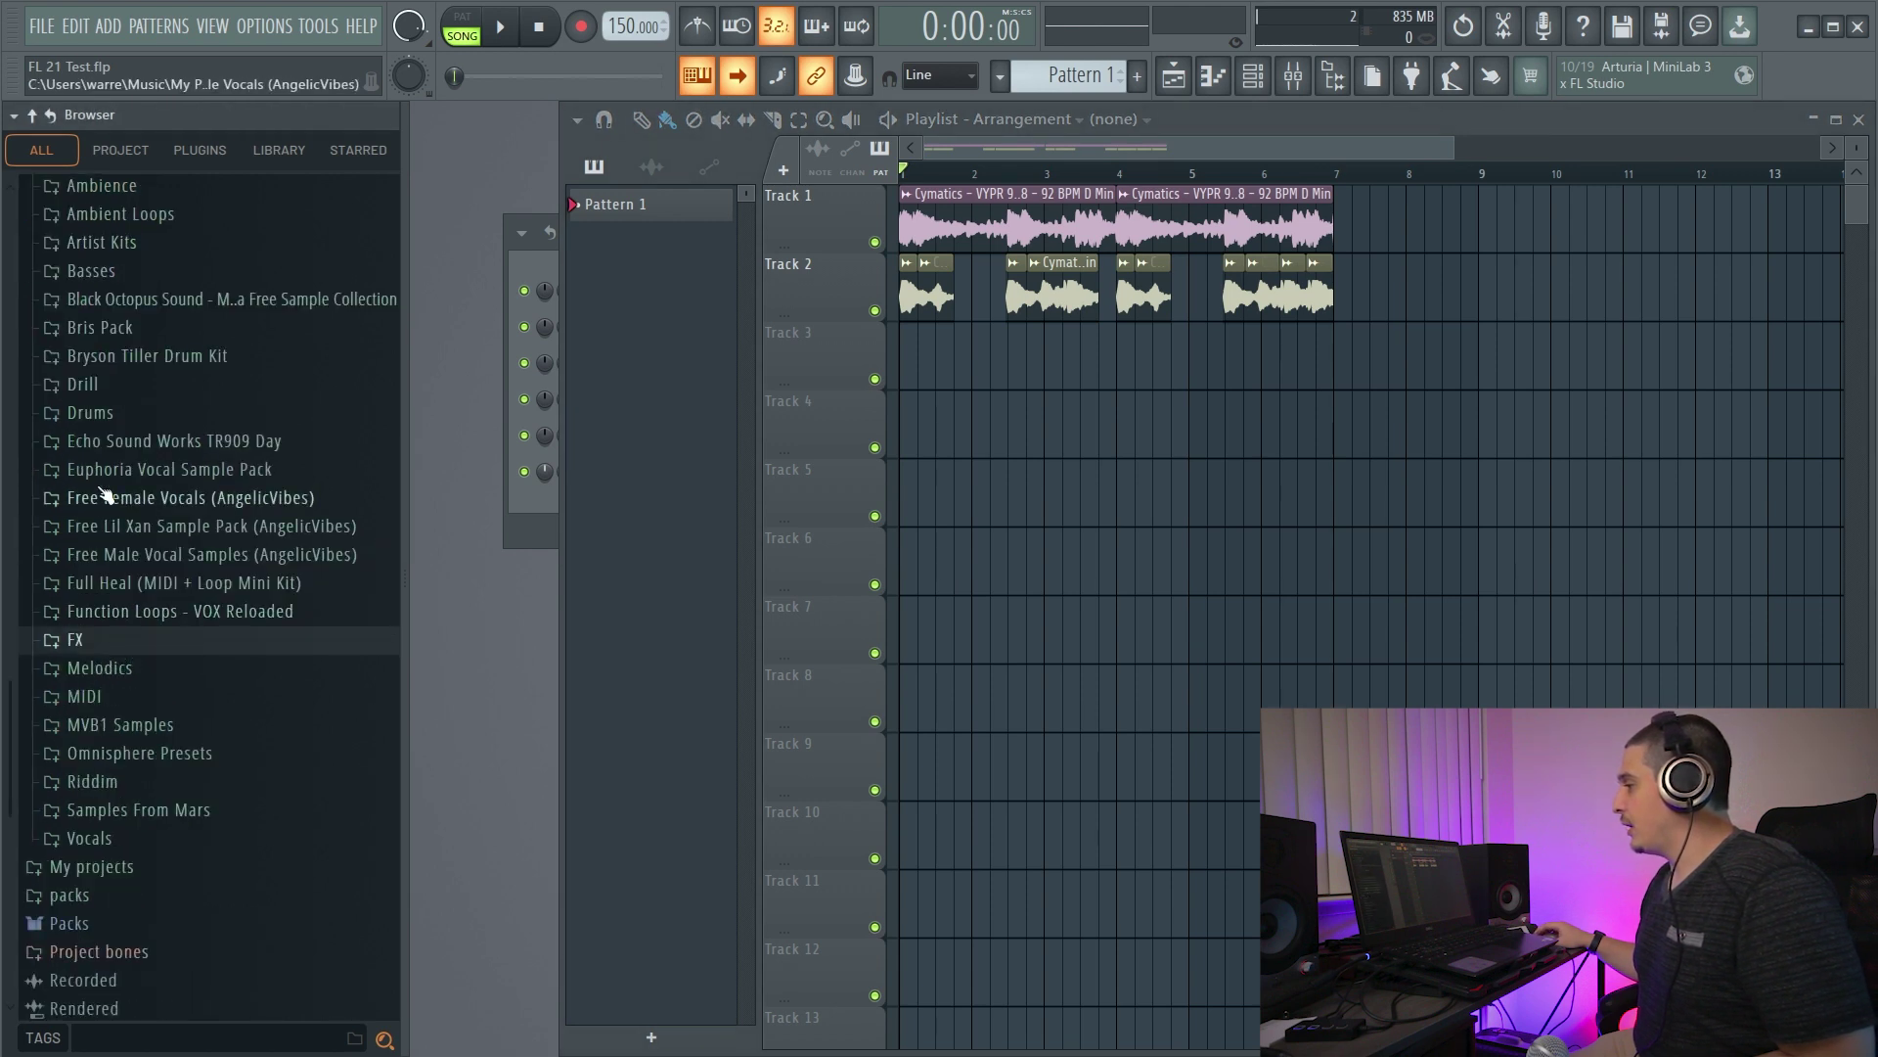
{"action": "left_click", "coordinate": [90, 411]}
{"action": "left_click_drag", "start_coordinate": [176, 806], "coordinate": [800, 362]}
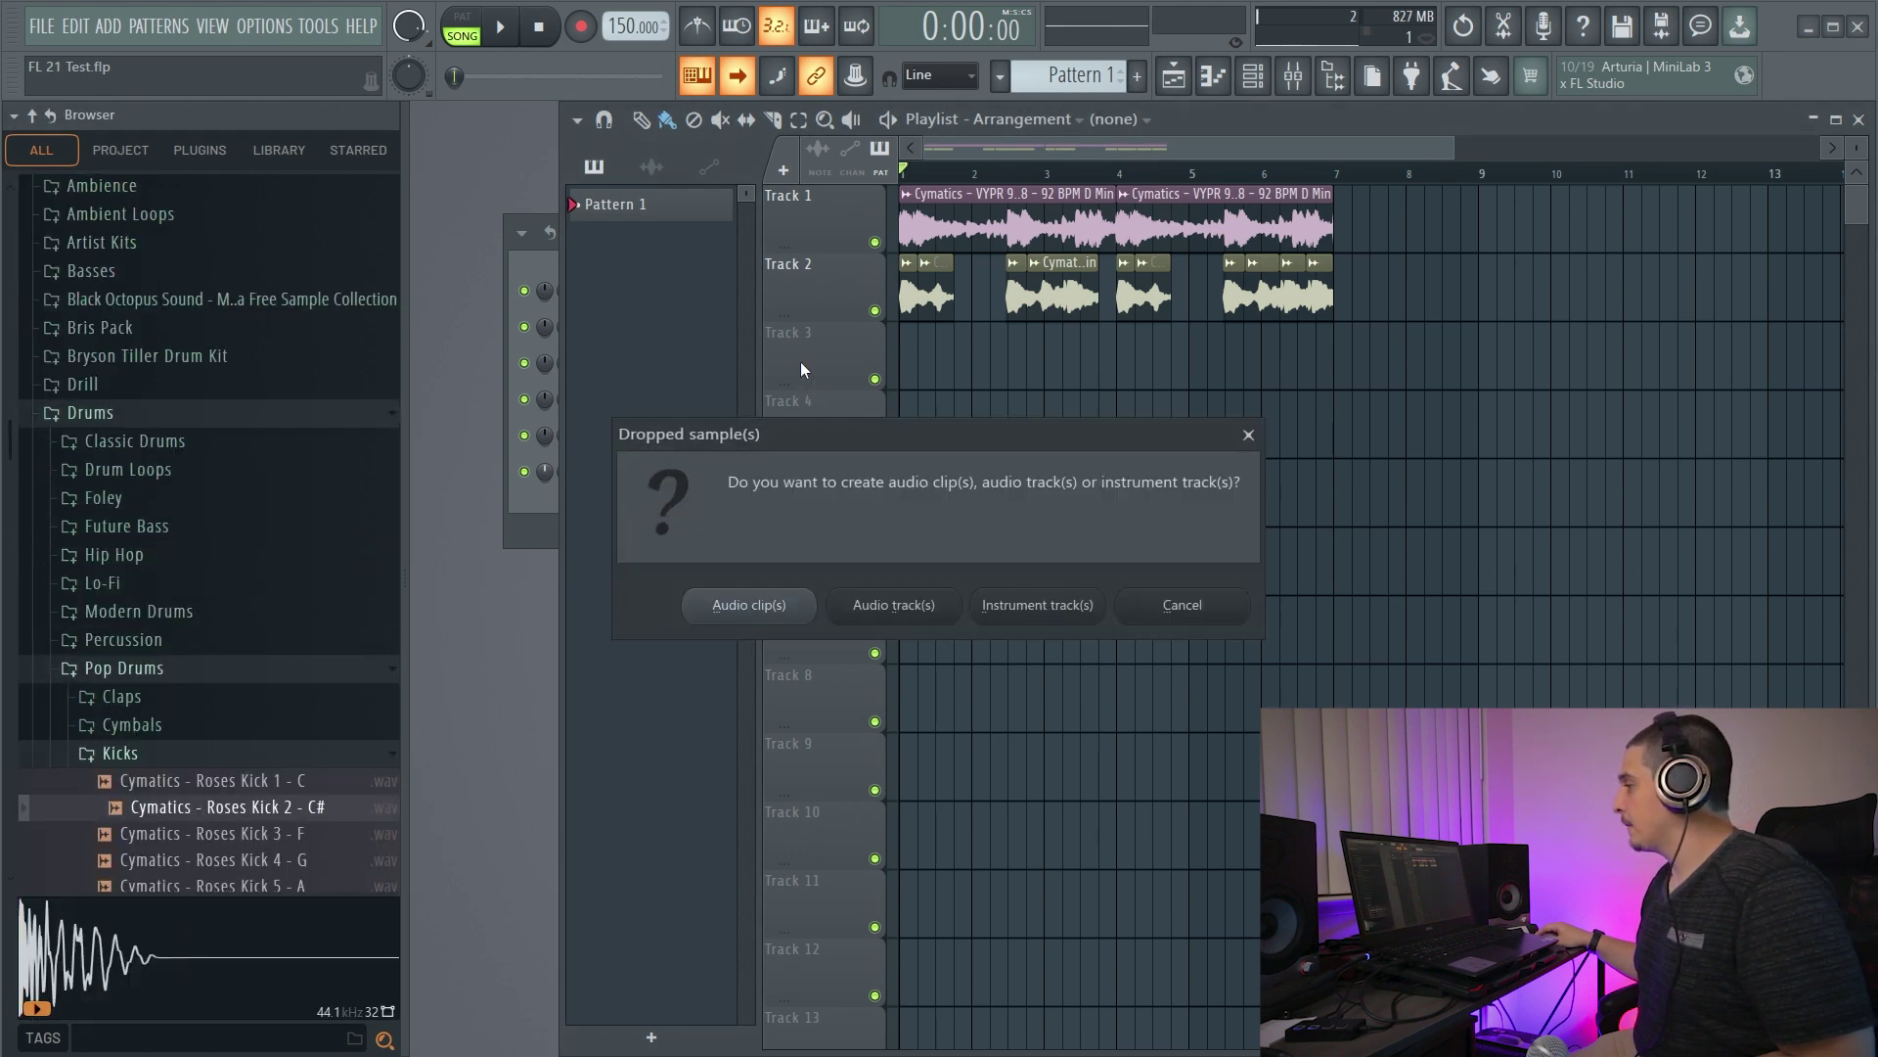
{"action": "left_click", "coordinate": [761, 614]}
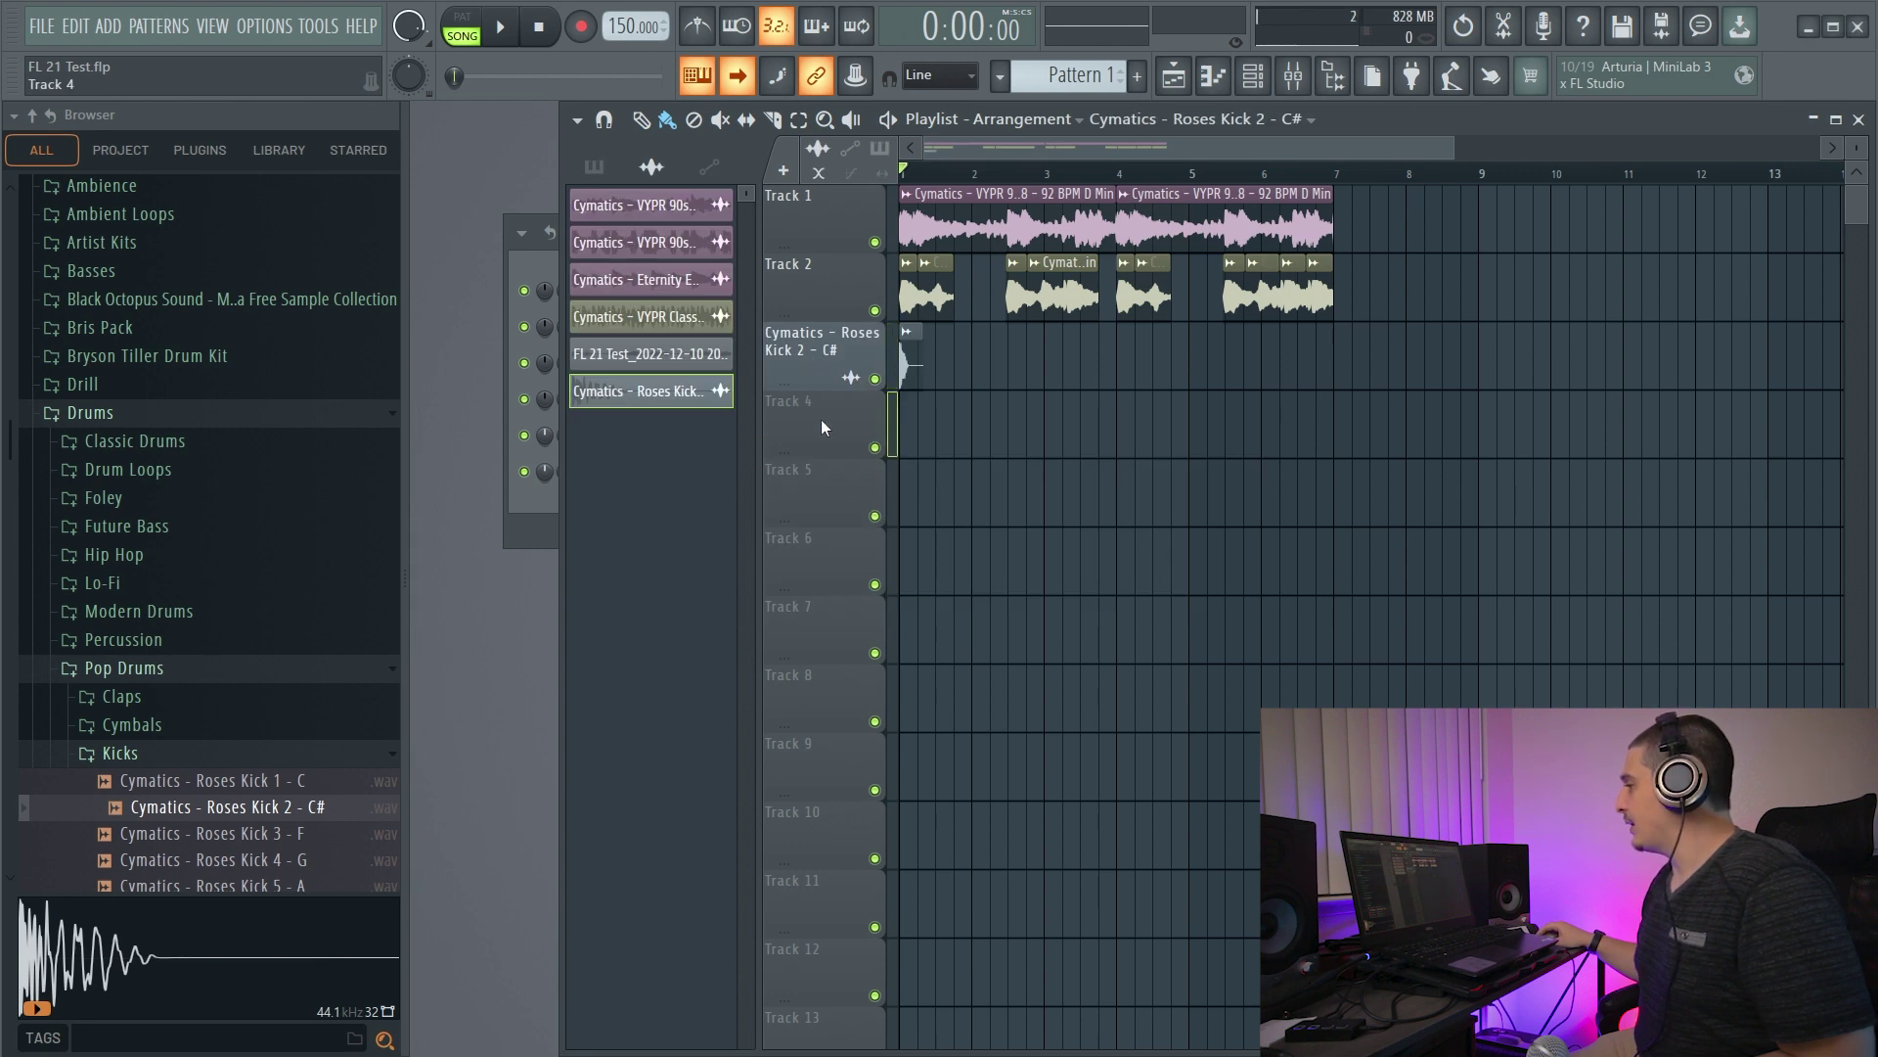
- Clone the Roses Kick 2 track along with its patterns, audio clips, automations and effects
{"action": "right_click", "coordinate": [818, 344]}
{"action": "left_click", "coordinate": [890, 800]}
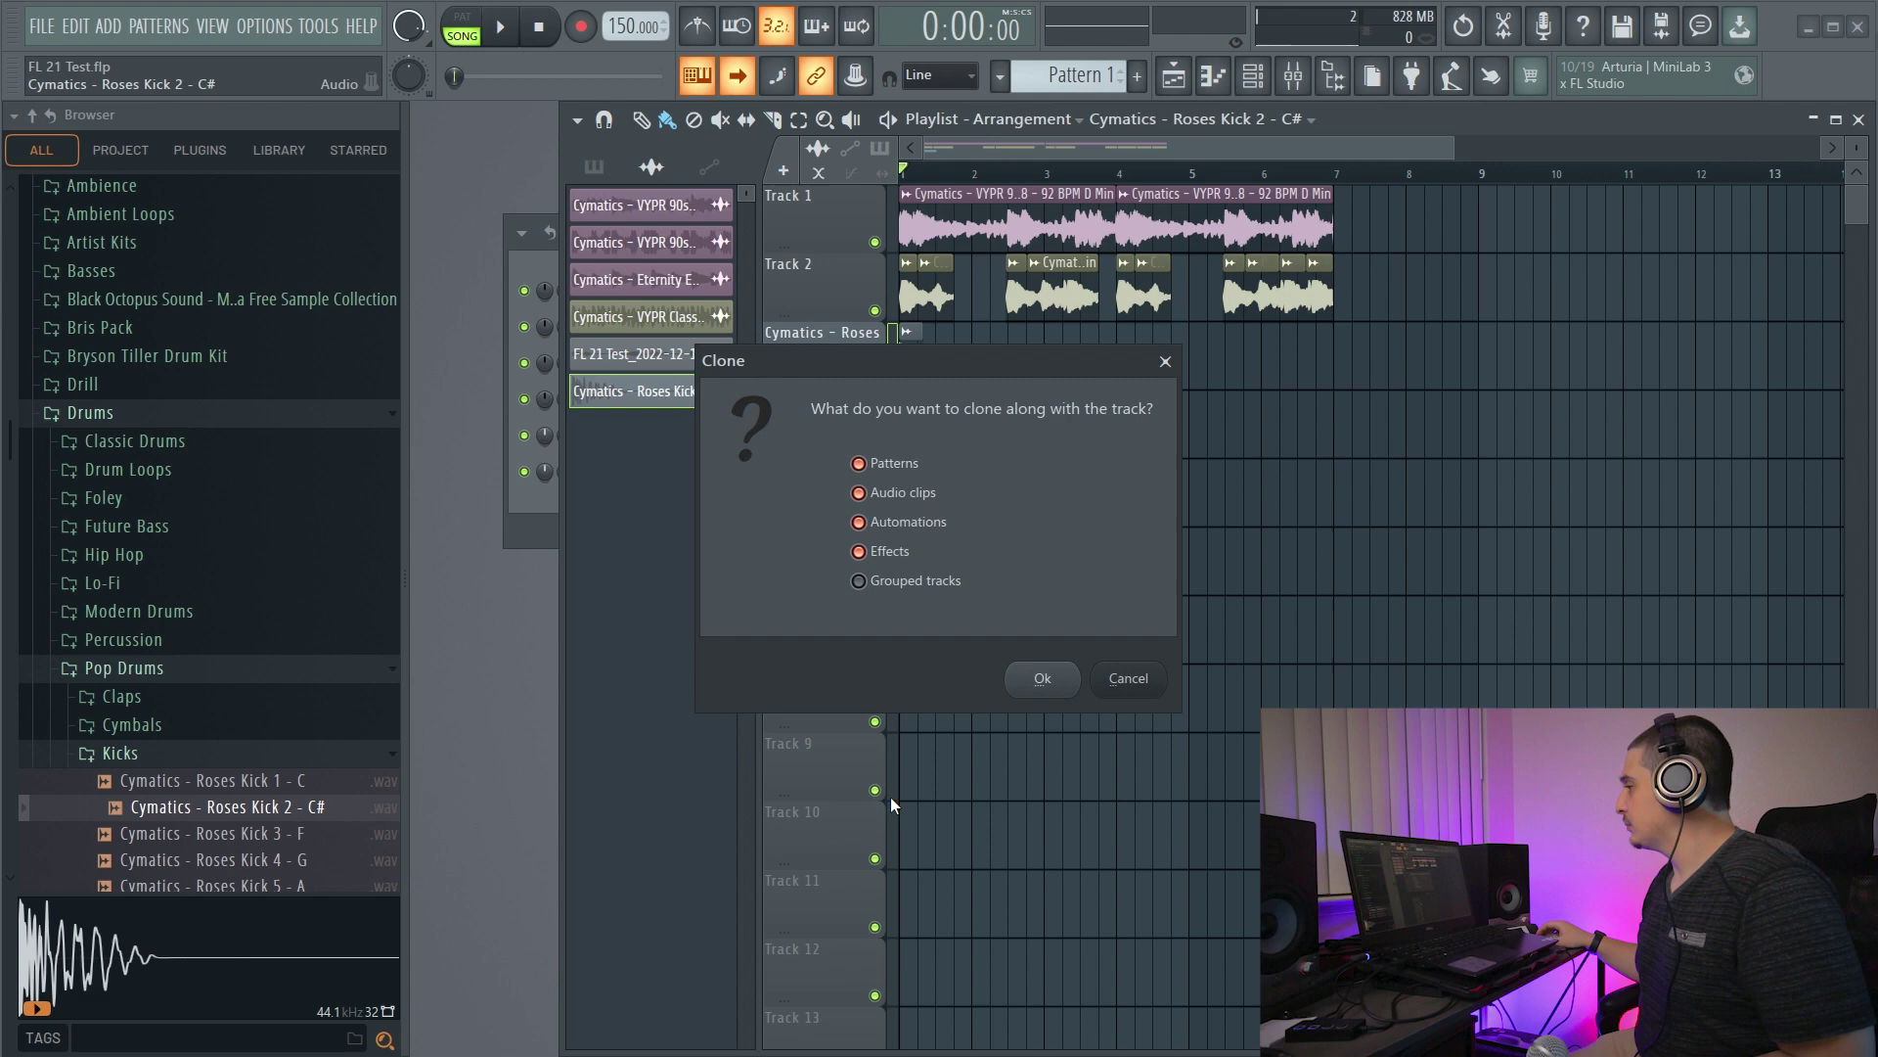
{"action": "left_click", "coordinate": [1029, 677]}
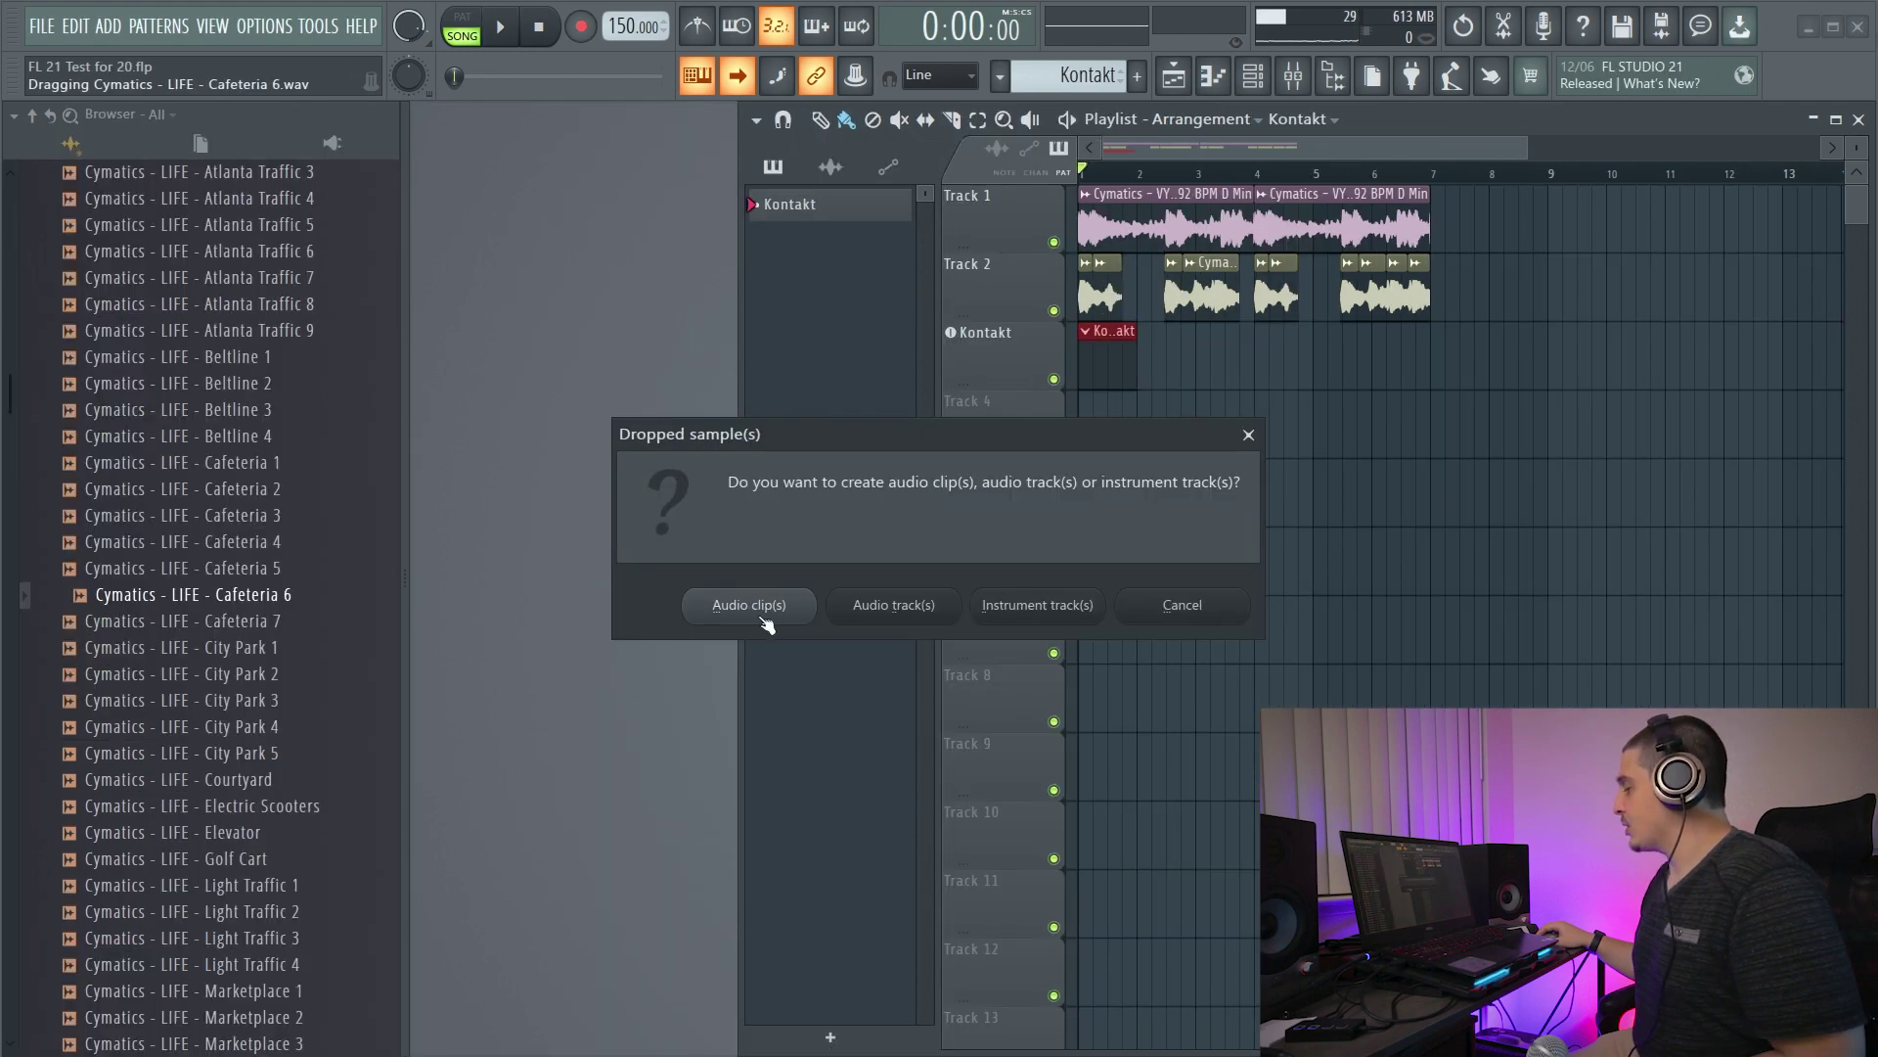
- Create an audio clip from Cymatics - LIFE - Cafeteria 6 on Track 4 and clone that track with its patterns, audio clips, automations and effects
{"action": "left_click", "coordinate": [749, 607]}
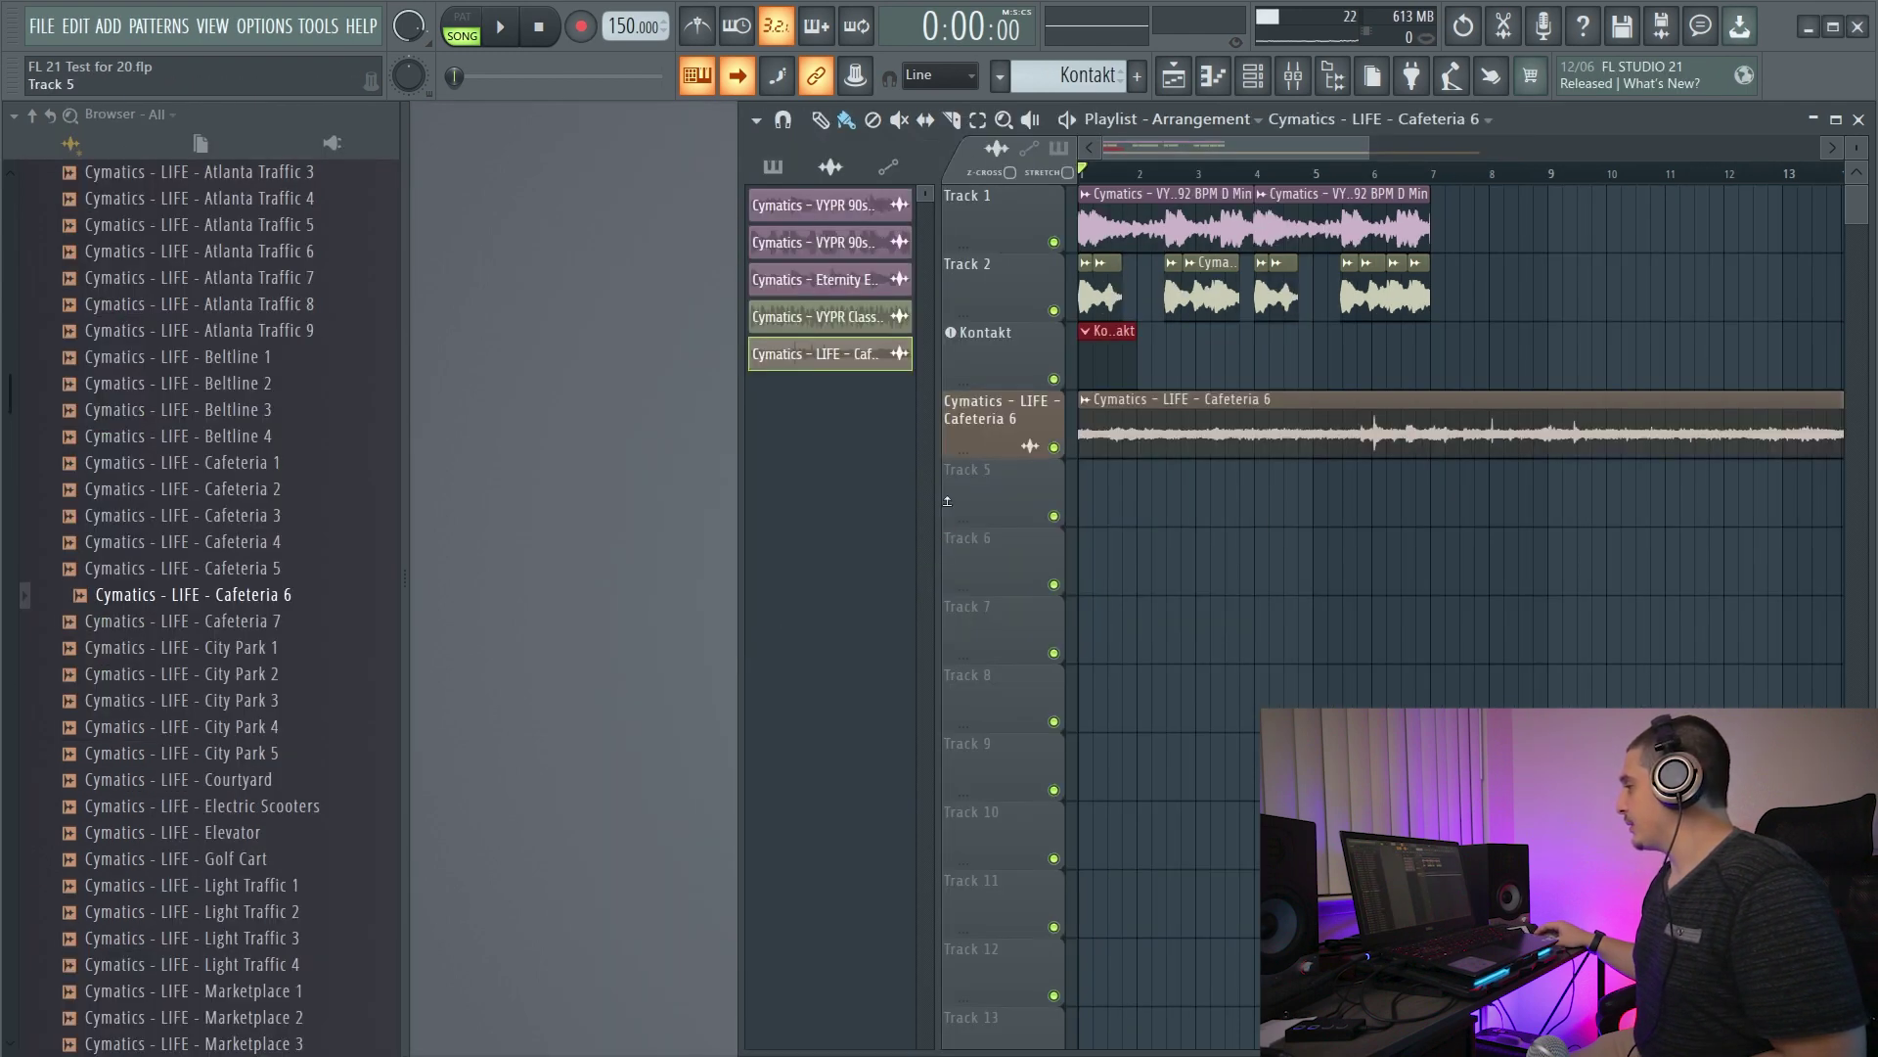
{"action": "right_click", "coordinate": [1000, 421]}
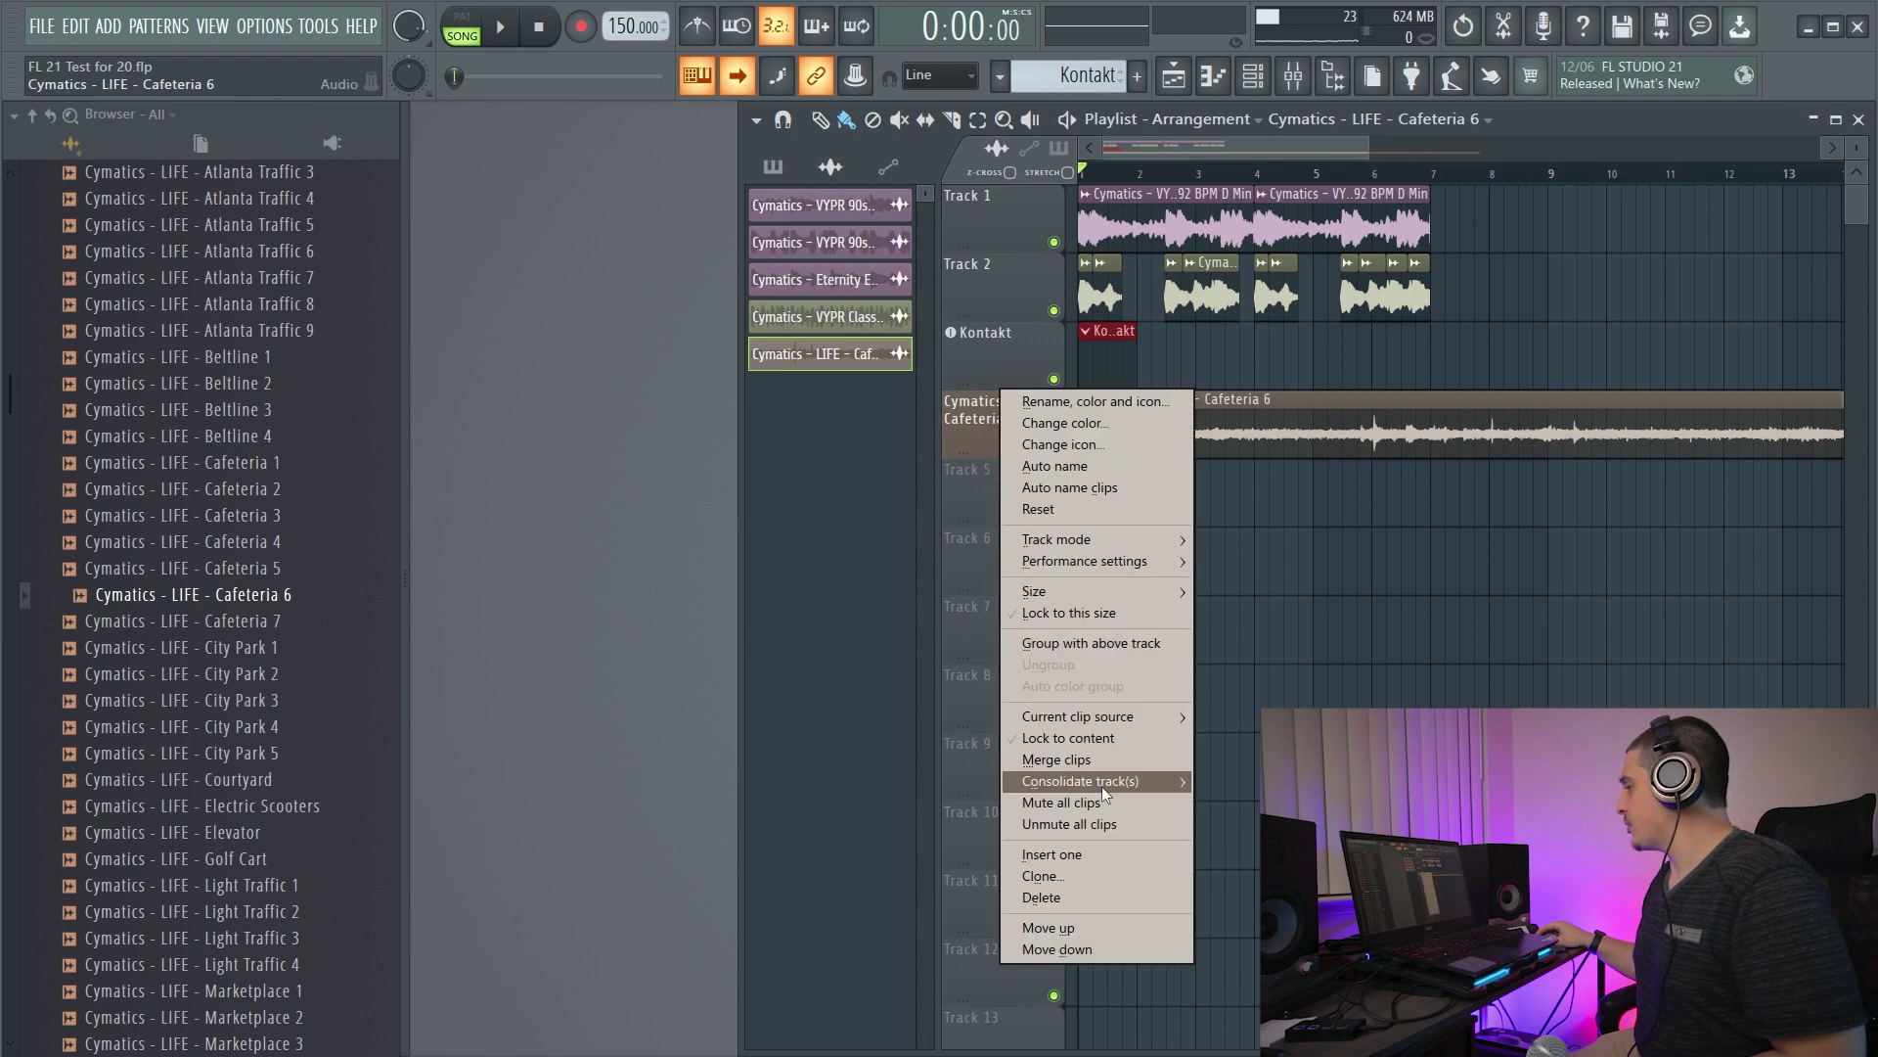
{"action": "left_click", "coordinate": [1072, 863]}
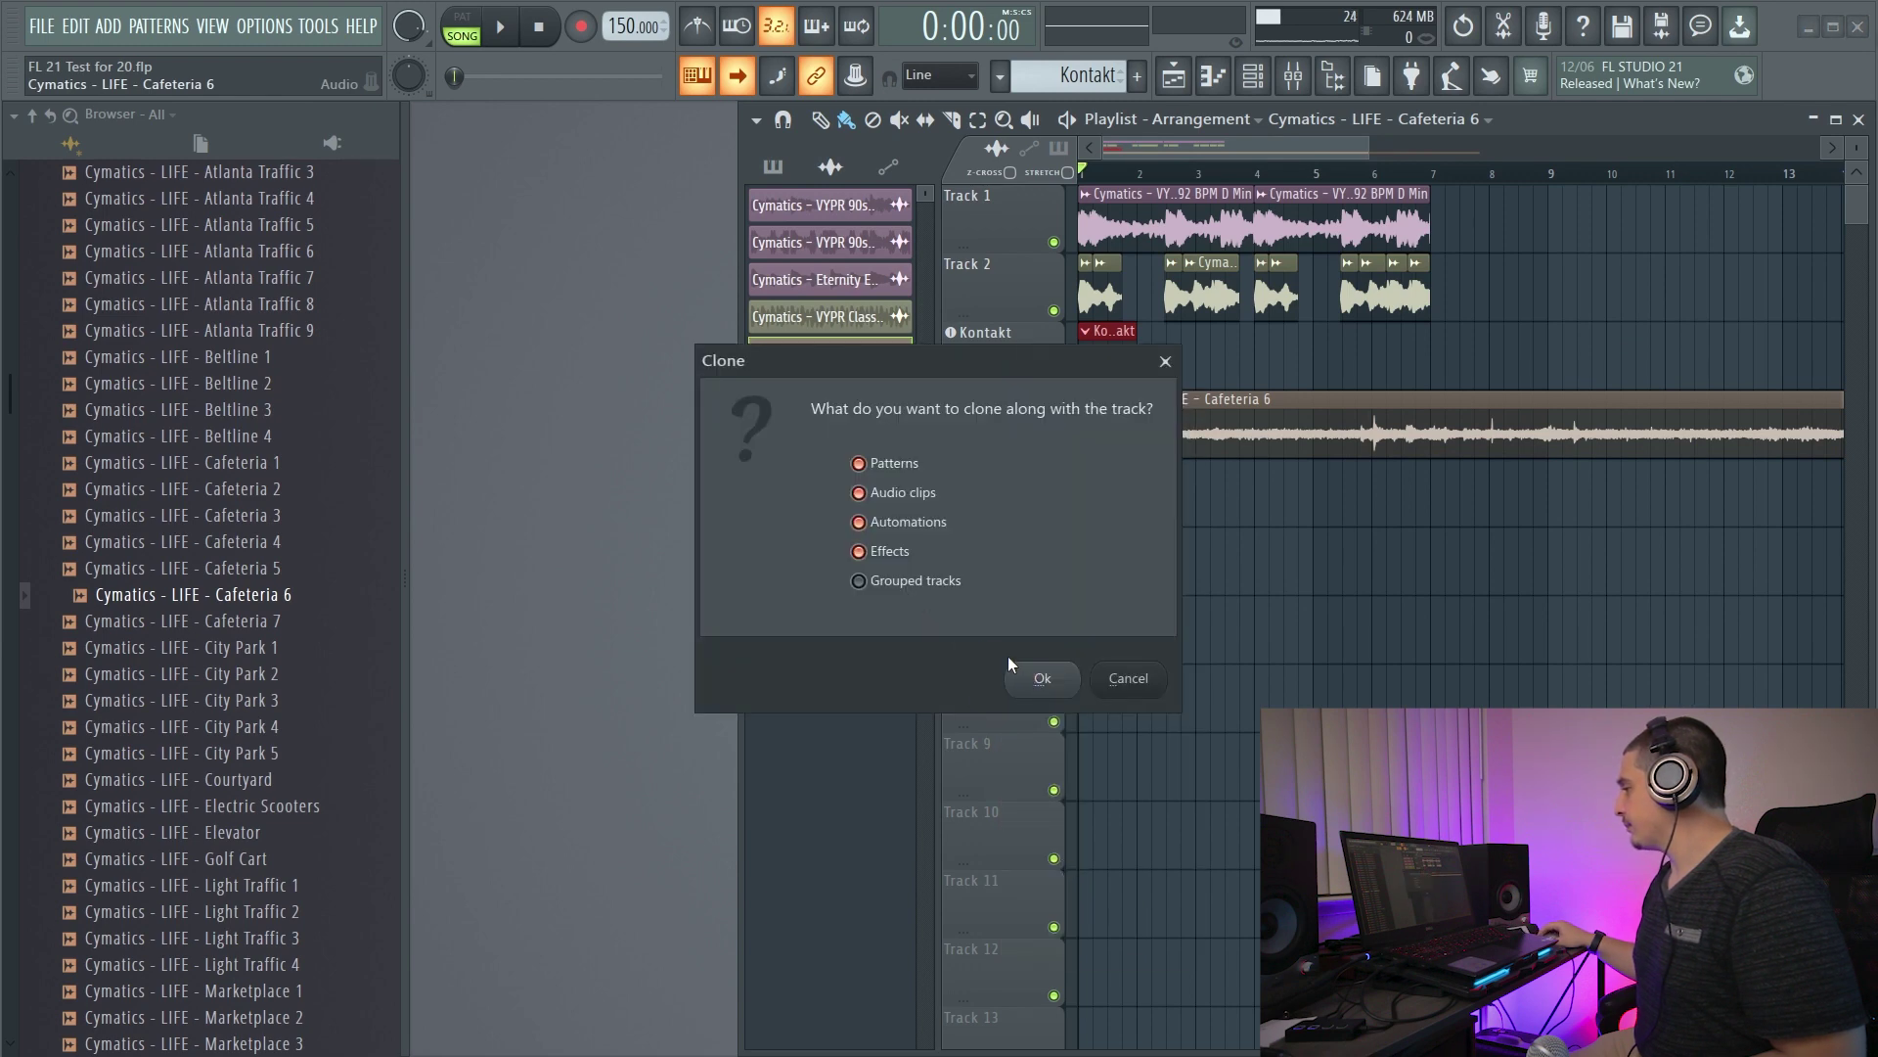
{"action": "left_click", "coordinate": [1037, 677]}
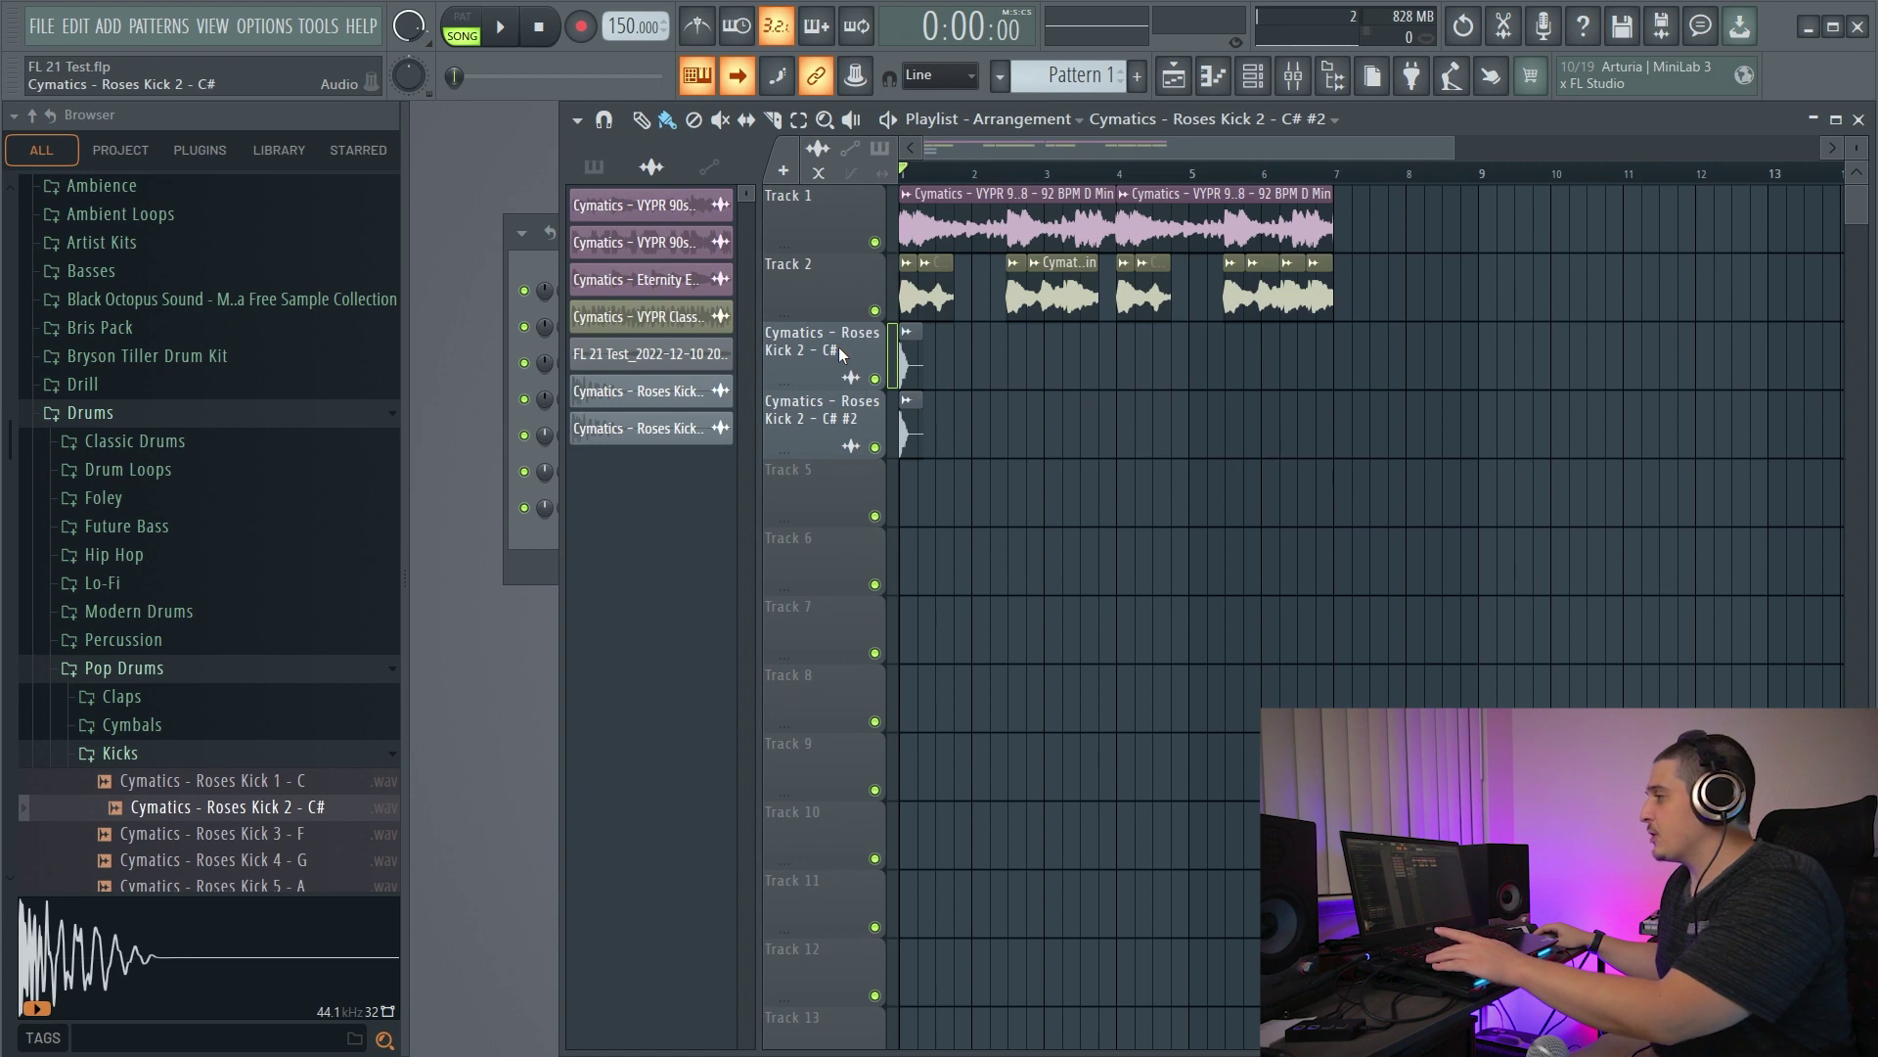
- Delete both Roses Kick 2 tracks from the playlist together
{"action": "left_click_drag", "start_coordinate": [837, 347], "coordinate": [1174, 344]}
{"action": "right_click", "coordinate": [818, 354]}
{"action": "left_click", "coordinate": [902, 649]}
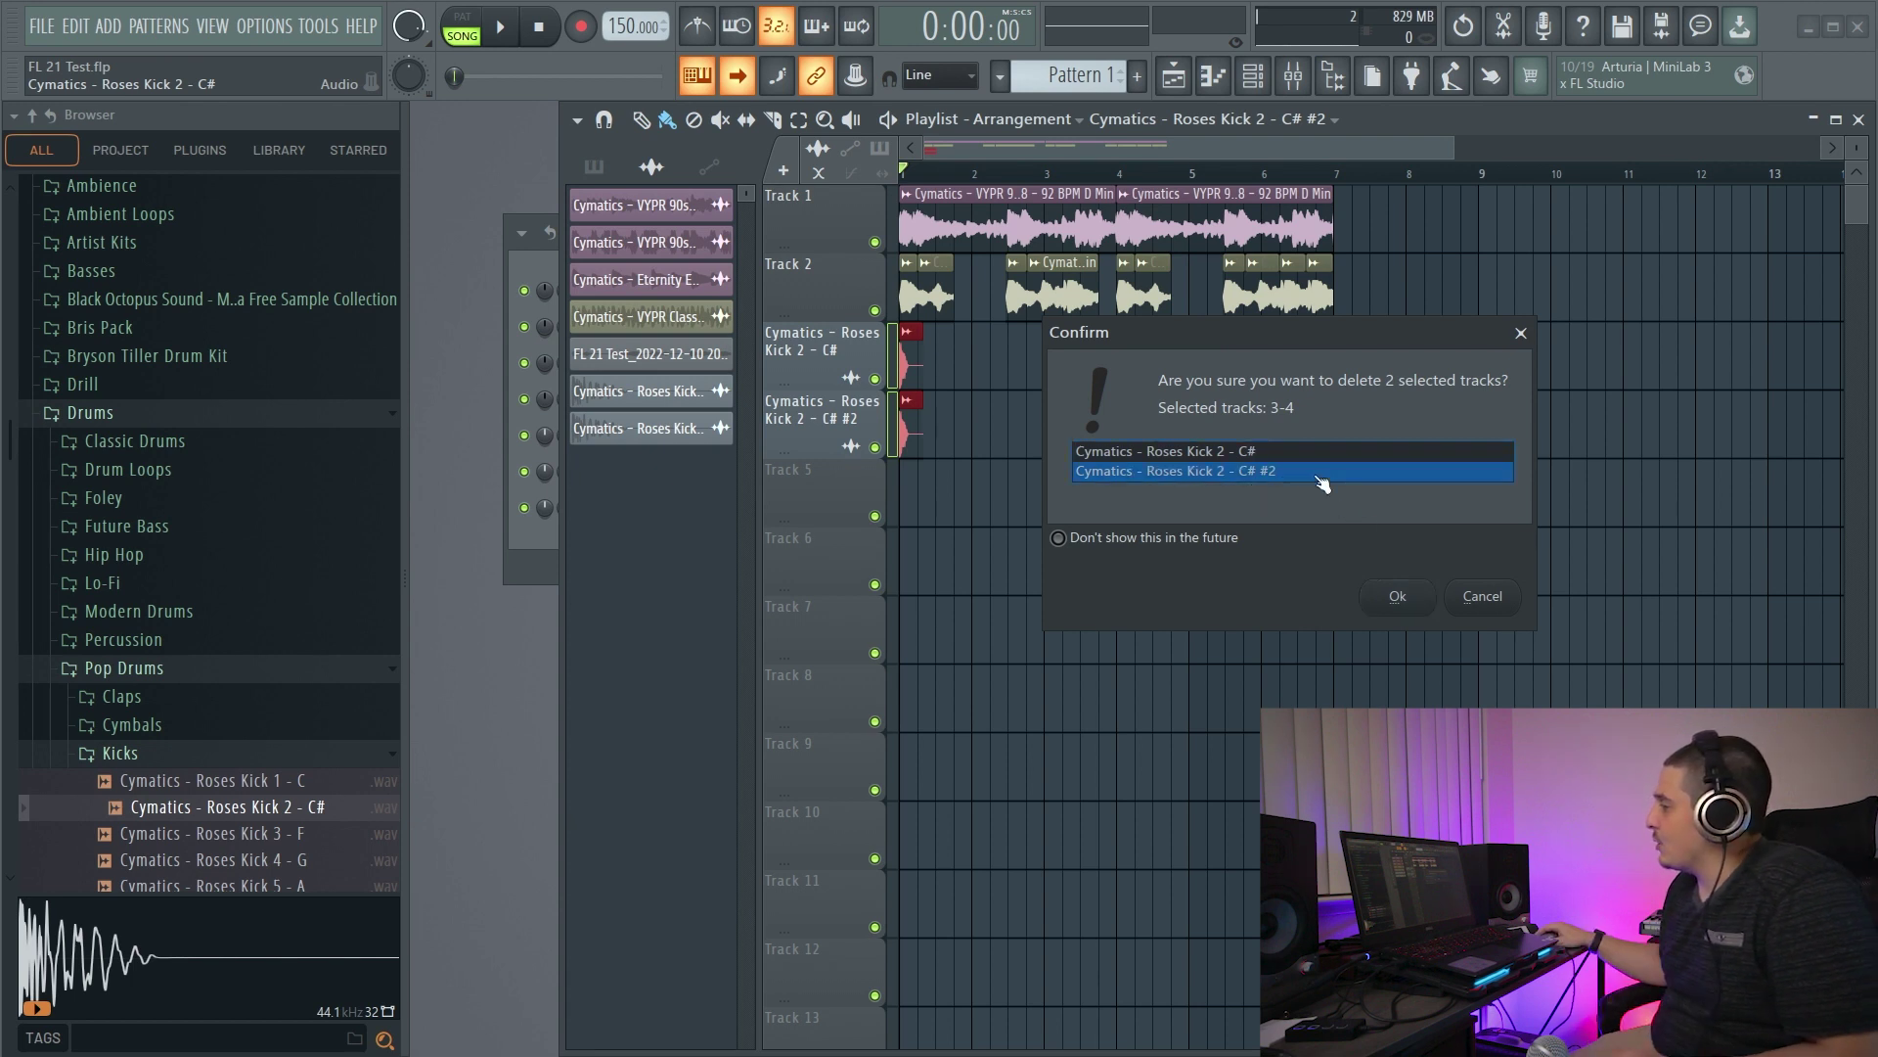
{"action": "left_click", "coordinate": [1405, 594]}
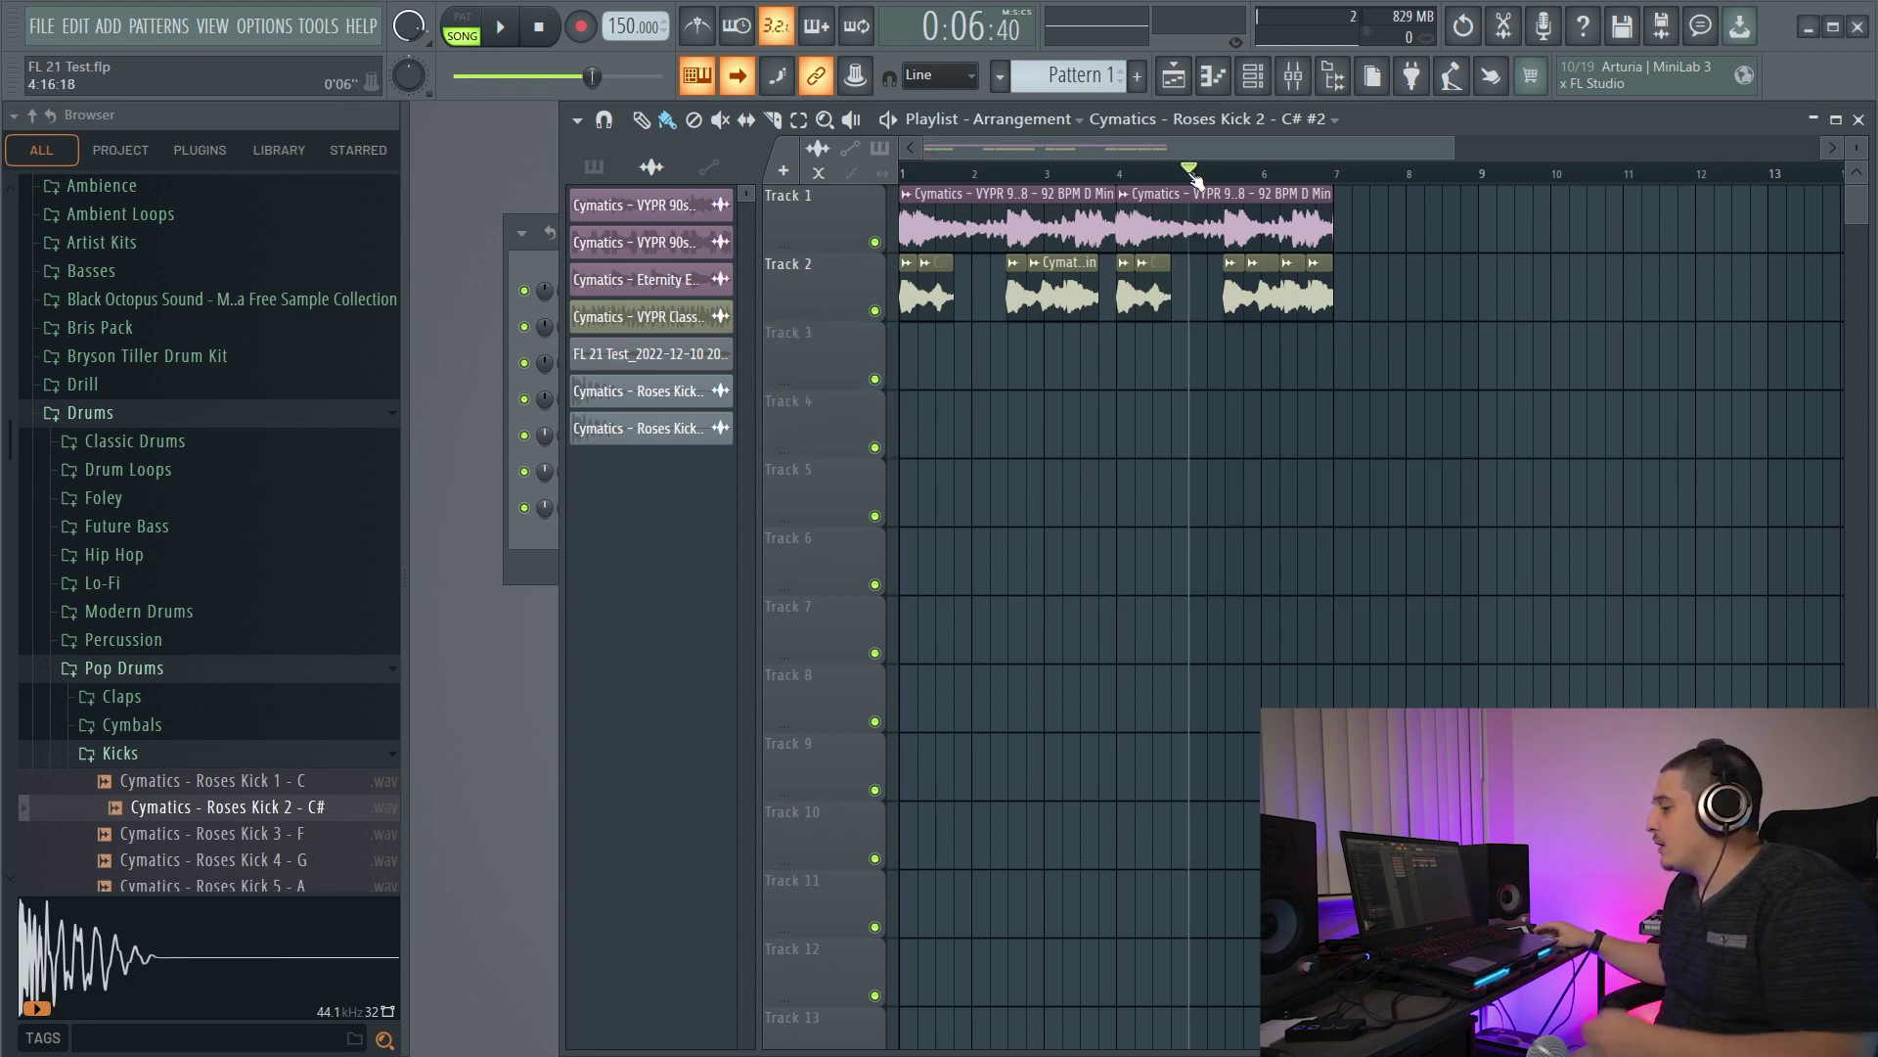
- Add markers at bars 5 and 8, setting the first to Start recording and the second to Stop recording
{"action": "key", "text": "ctrl+t"}
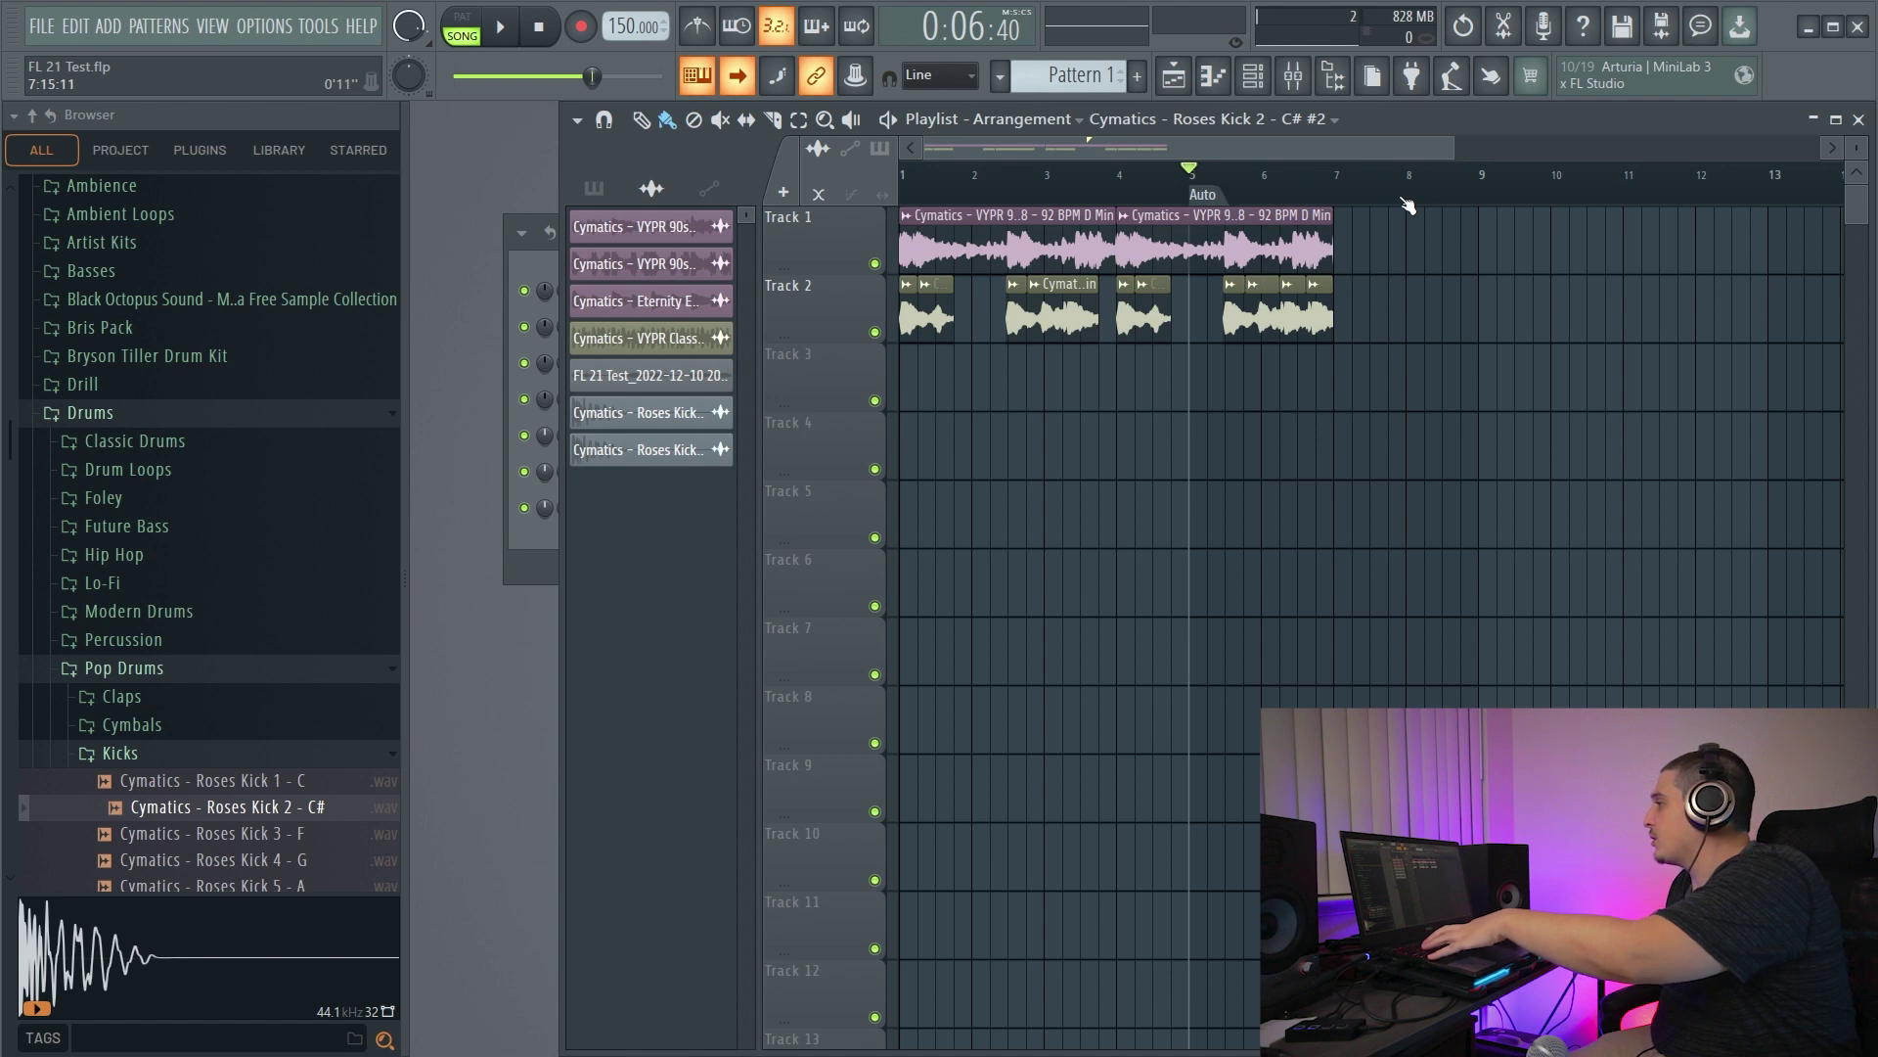
{"action": "right_click", "coordinate": [1203, 195]}
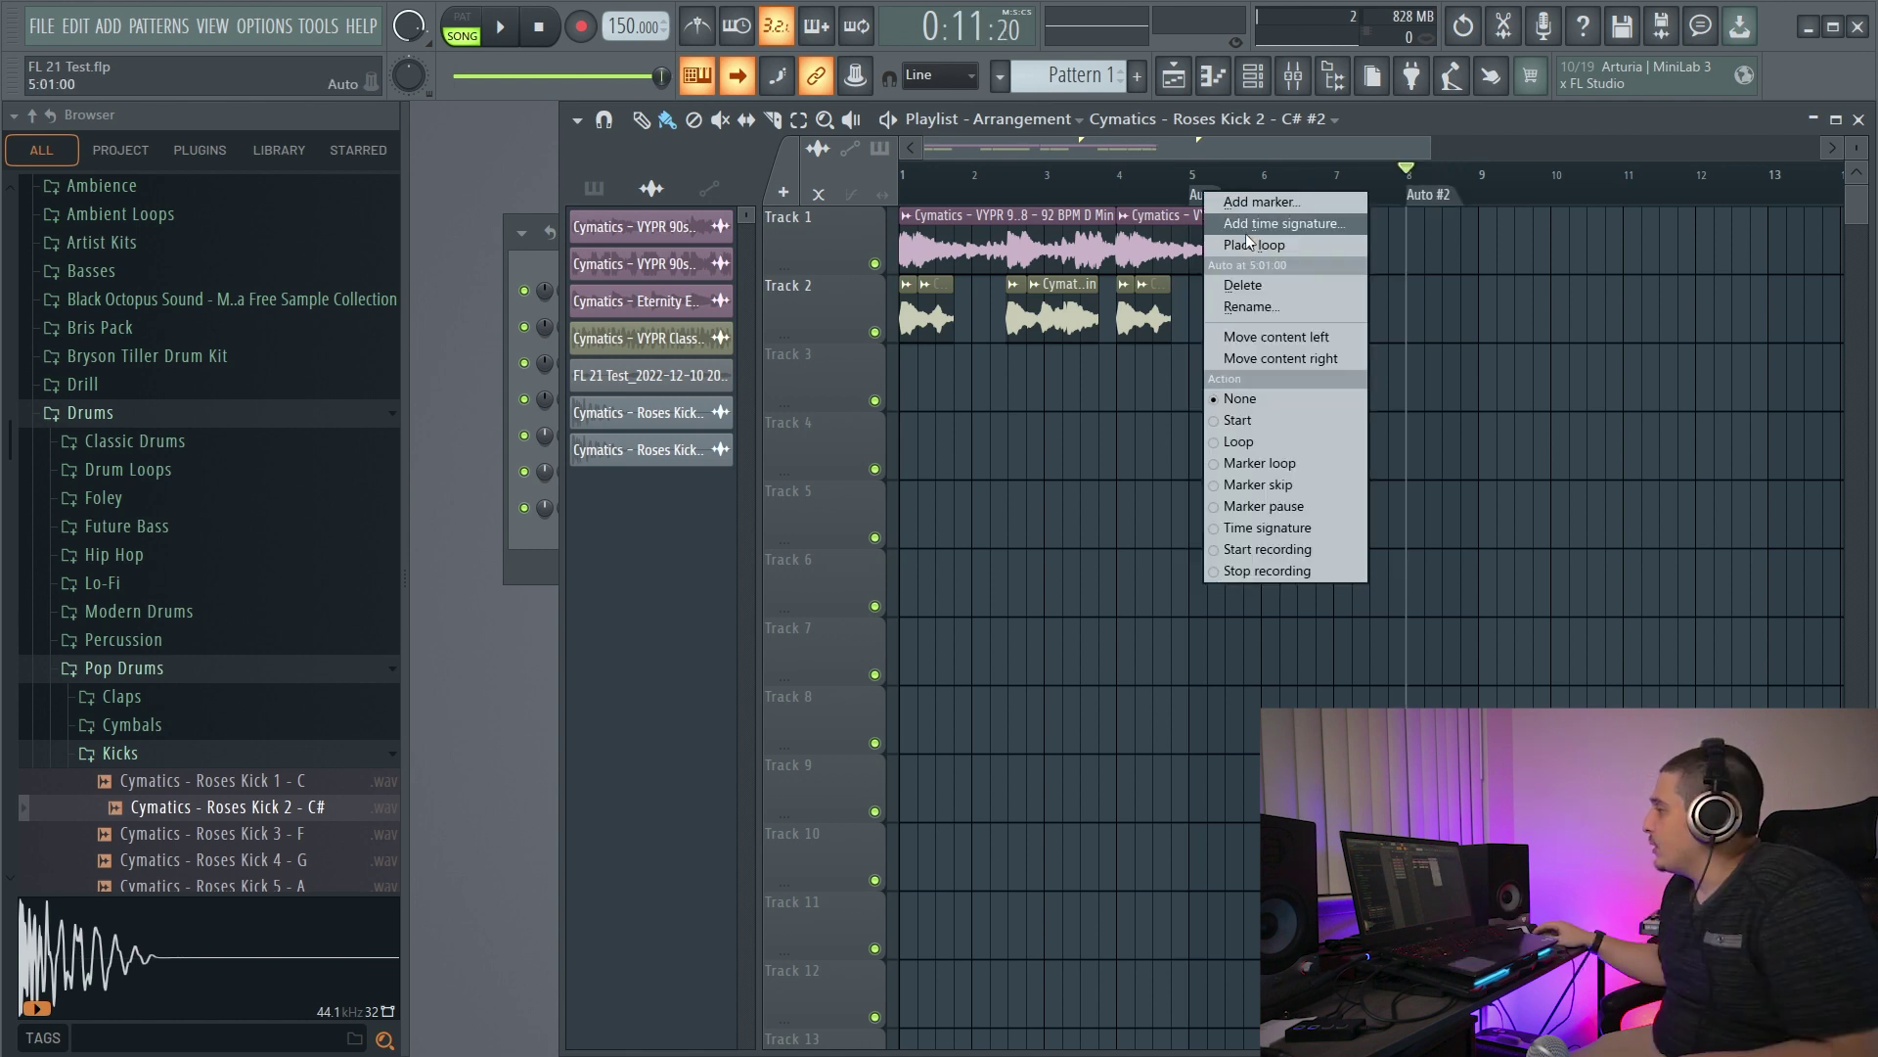
{"action": "left_click", "coordinate": [1271, 548]}
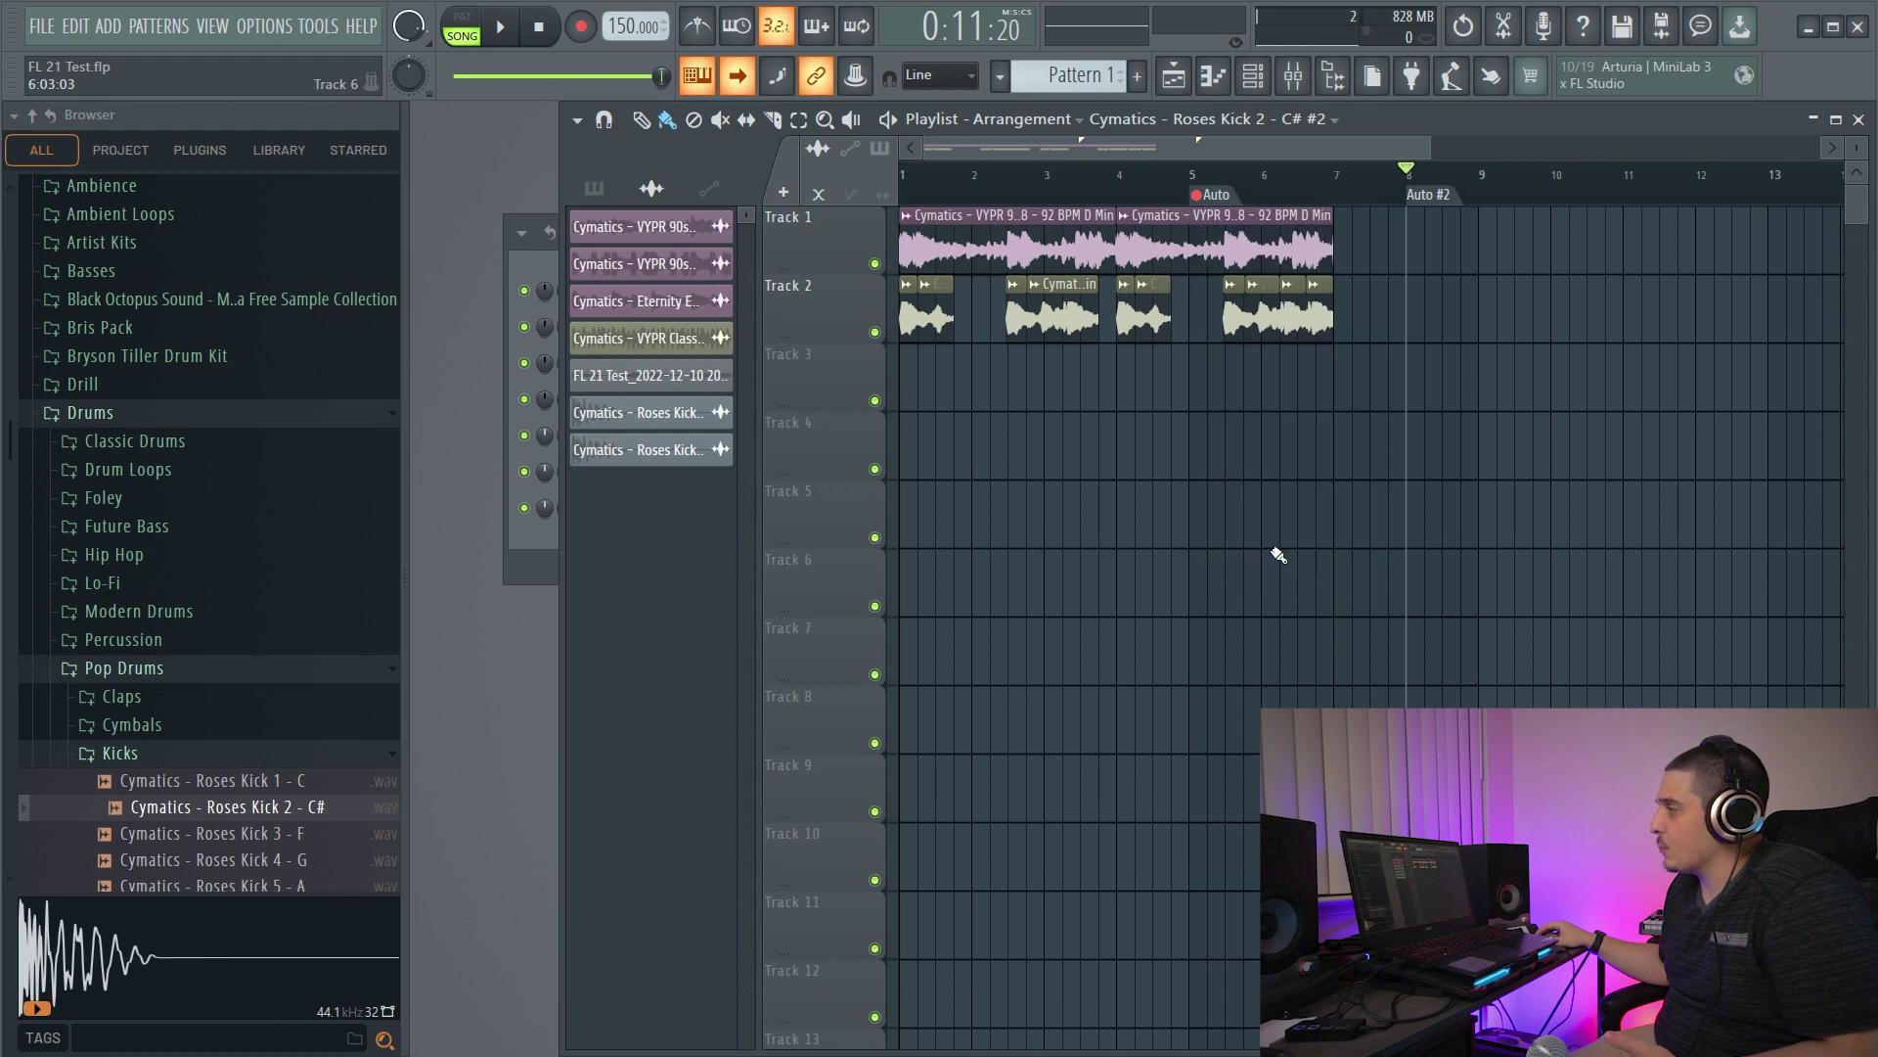
{"action": "right_click", "coordinate": [1451, 203]}
{"action": "left_click", "coordinate": [1492, 579]}
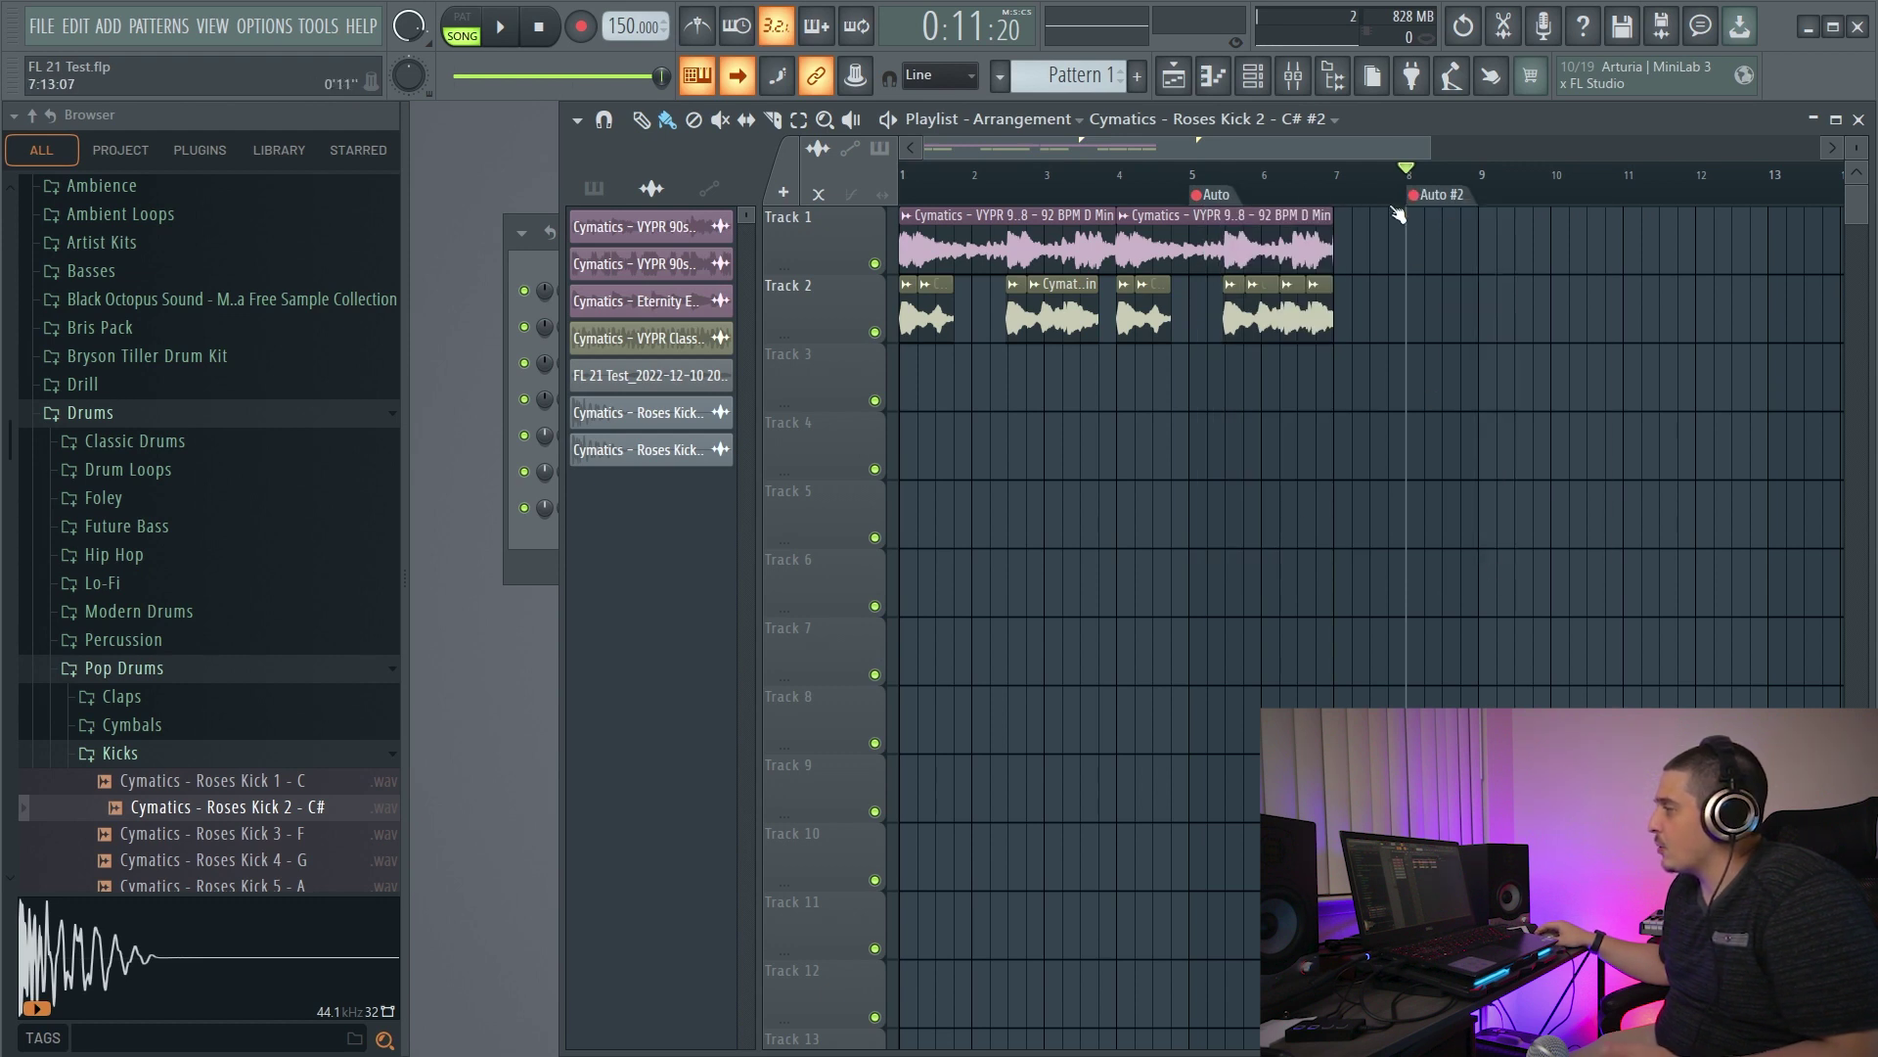
- Raise the second Track 1 melody clip's gain to about 3.3 dB and move it earlier to overlap the first clip
{"action": "left_click", "coordinate": [1177, 170]}
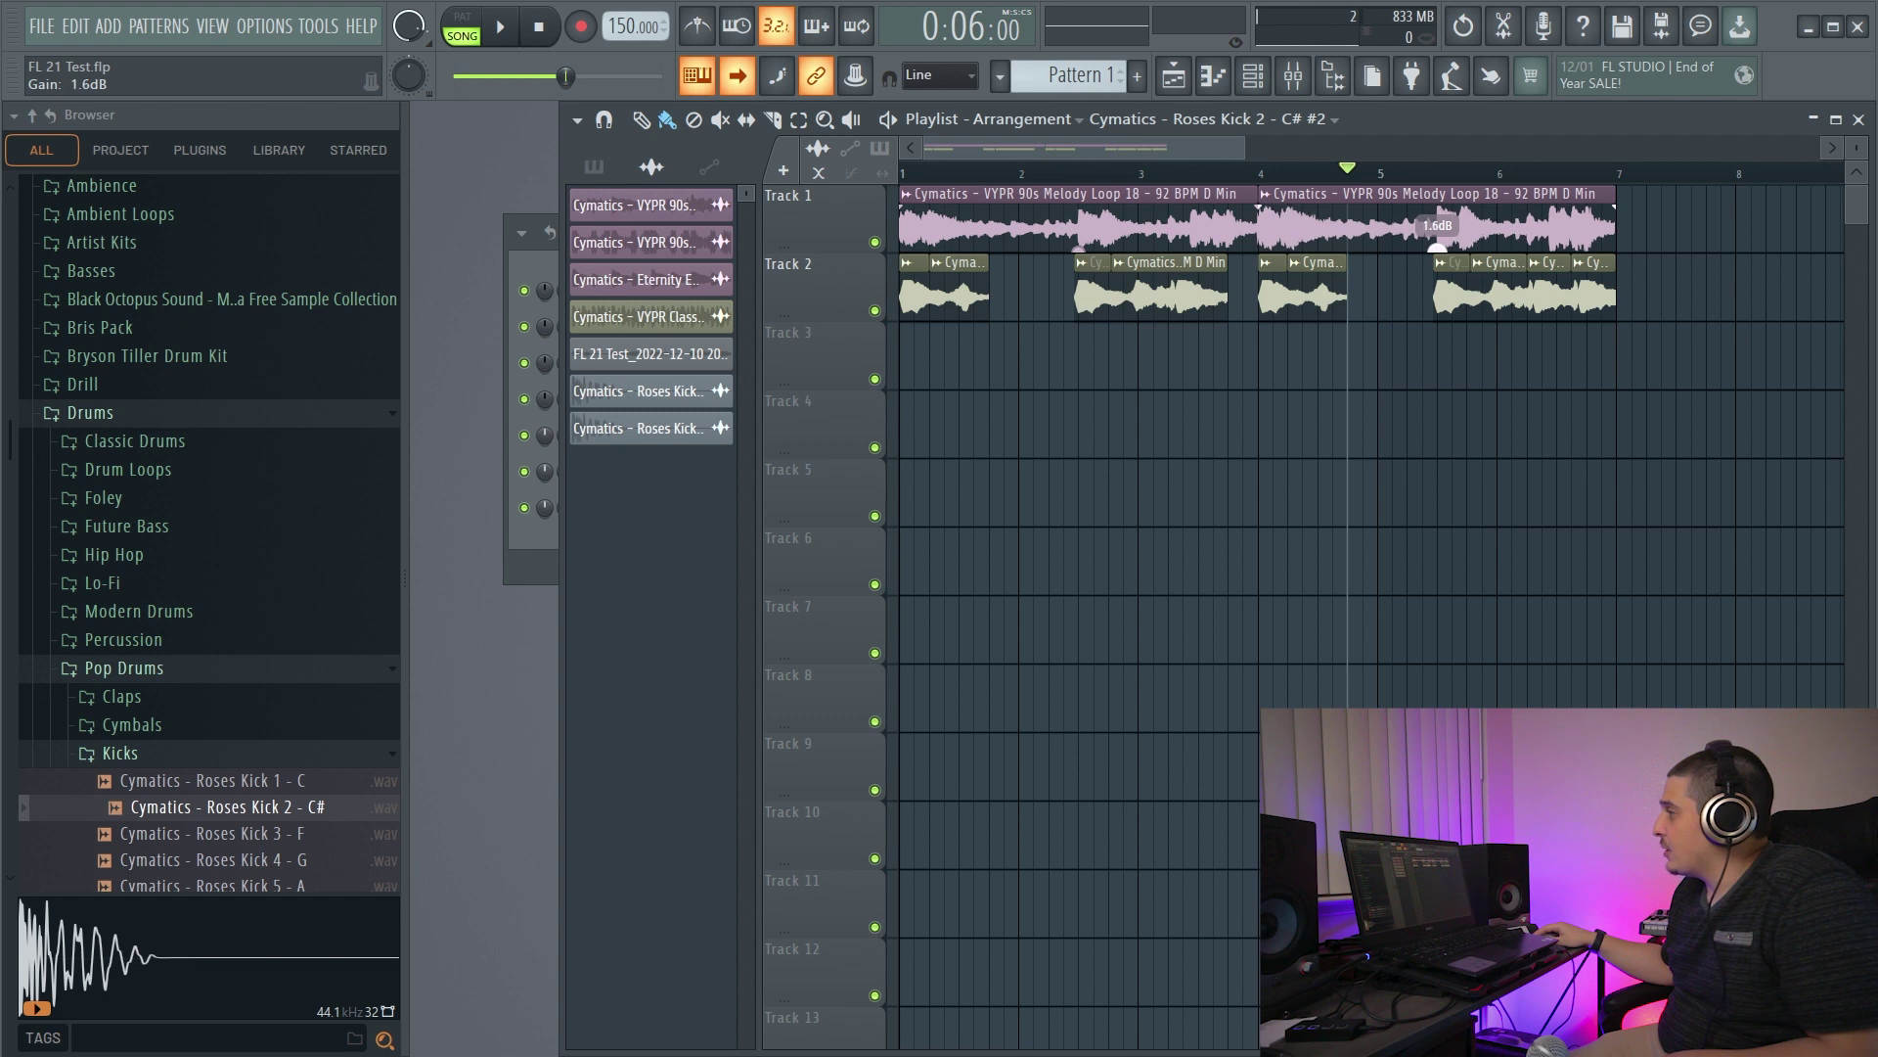
{"action": "mouse_move", "coordinate": [1438, 248]}
{"action": "left_mouse_down"}
{"action": "mouse_move", "coordinate": [1437, 266]}
{"action": "mouse_move", "coordinate": [1437, 247]}
{"action": "left_mouse_up"}
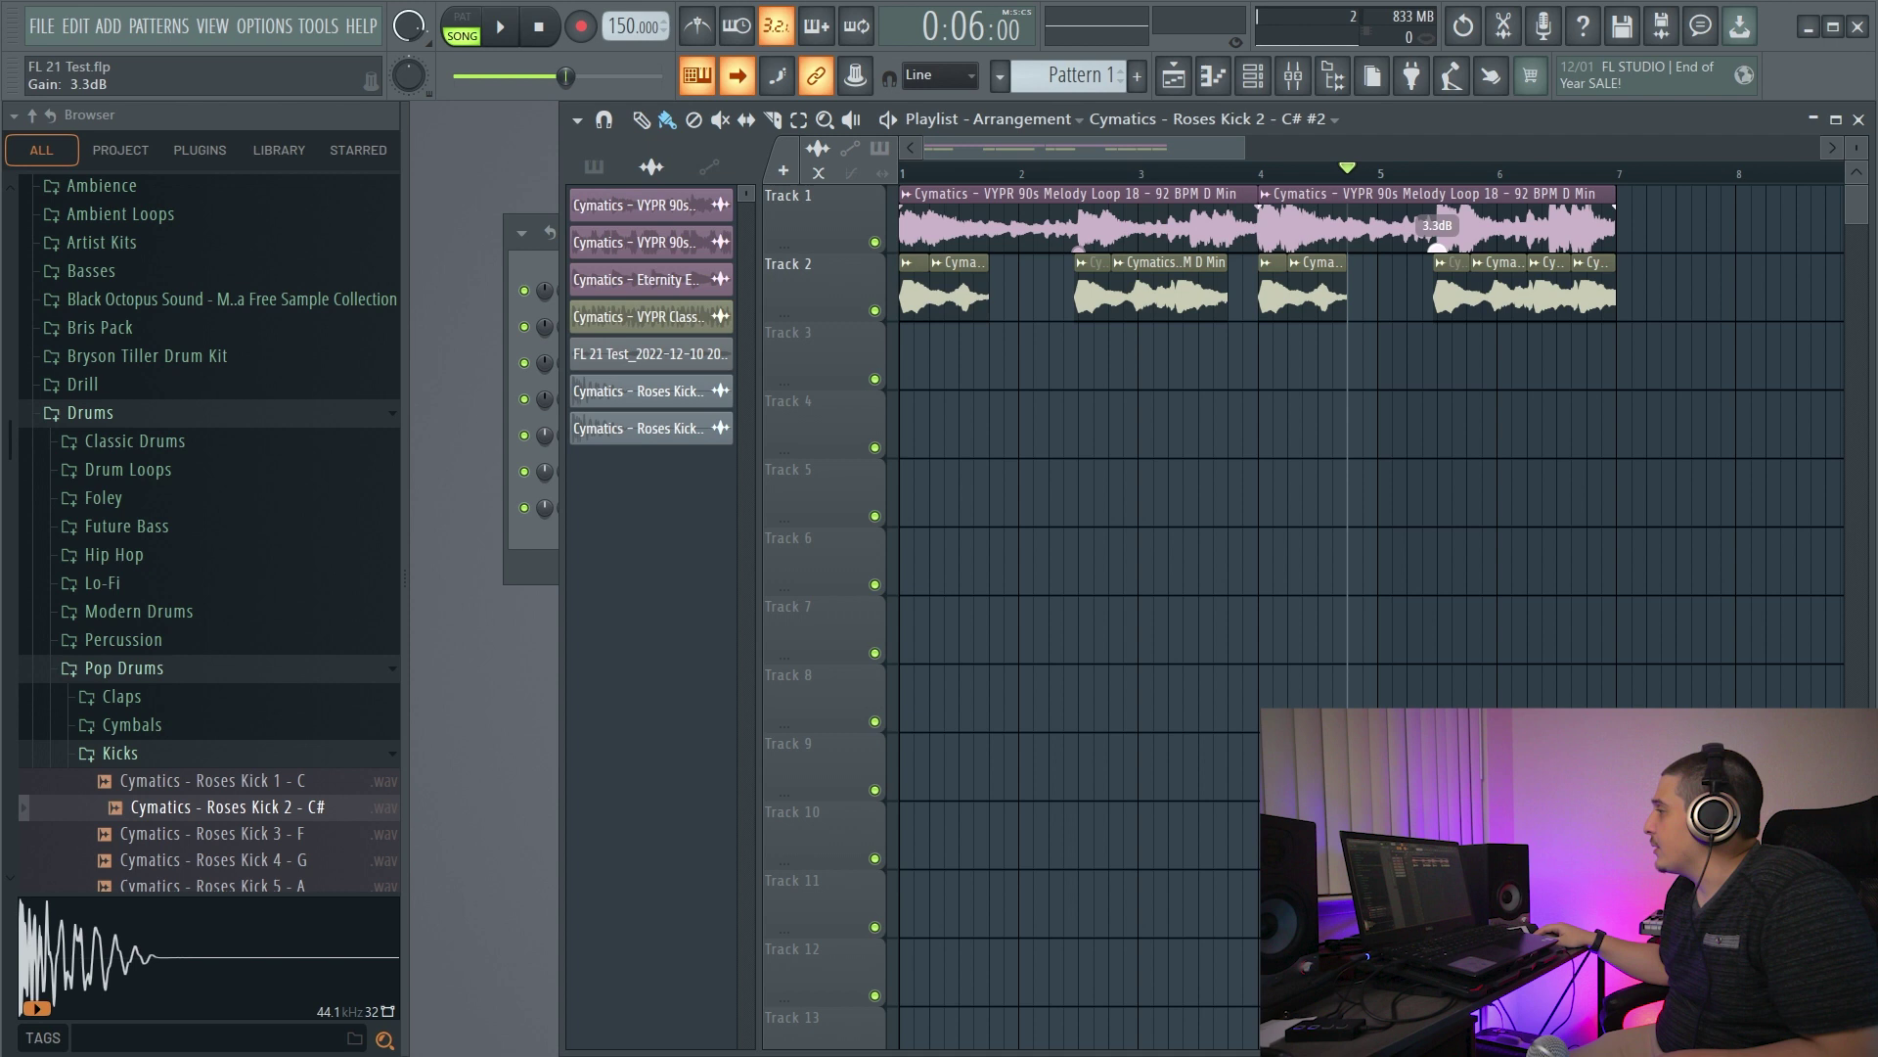
{"action": "left_click_drag", "start_coordinate": [1450, 225], "coordinate": [1323, 220]}
{"action": "left_click", "coordinate": [1215, 176]}
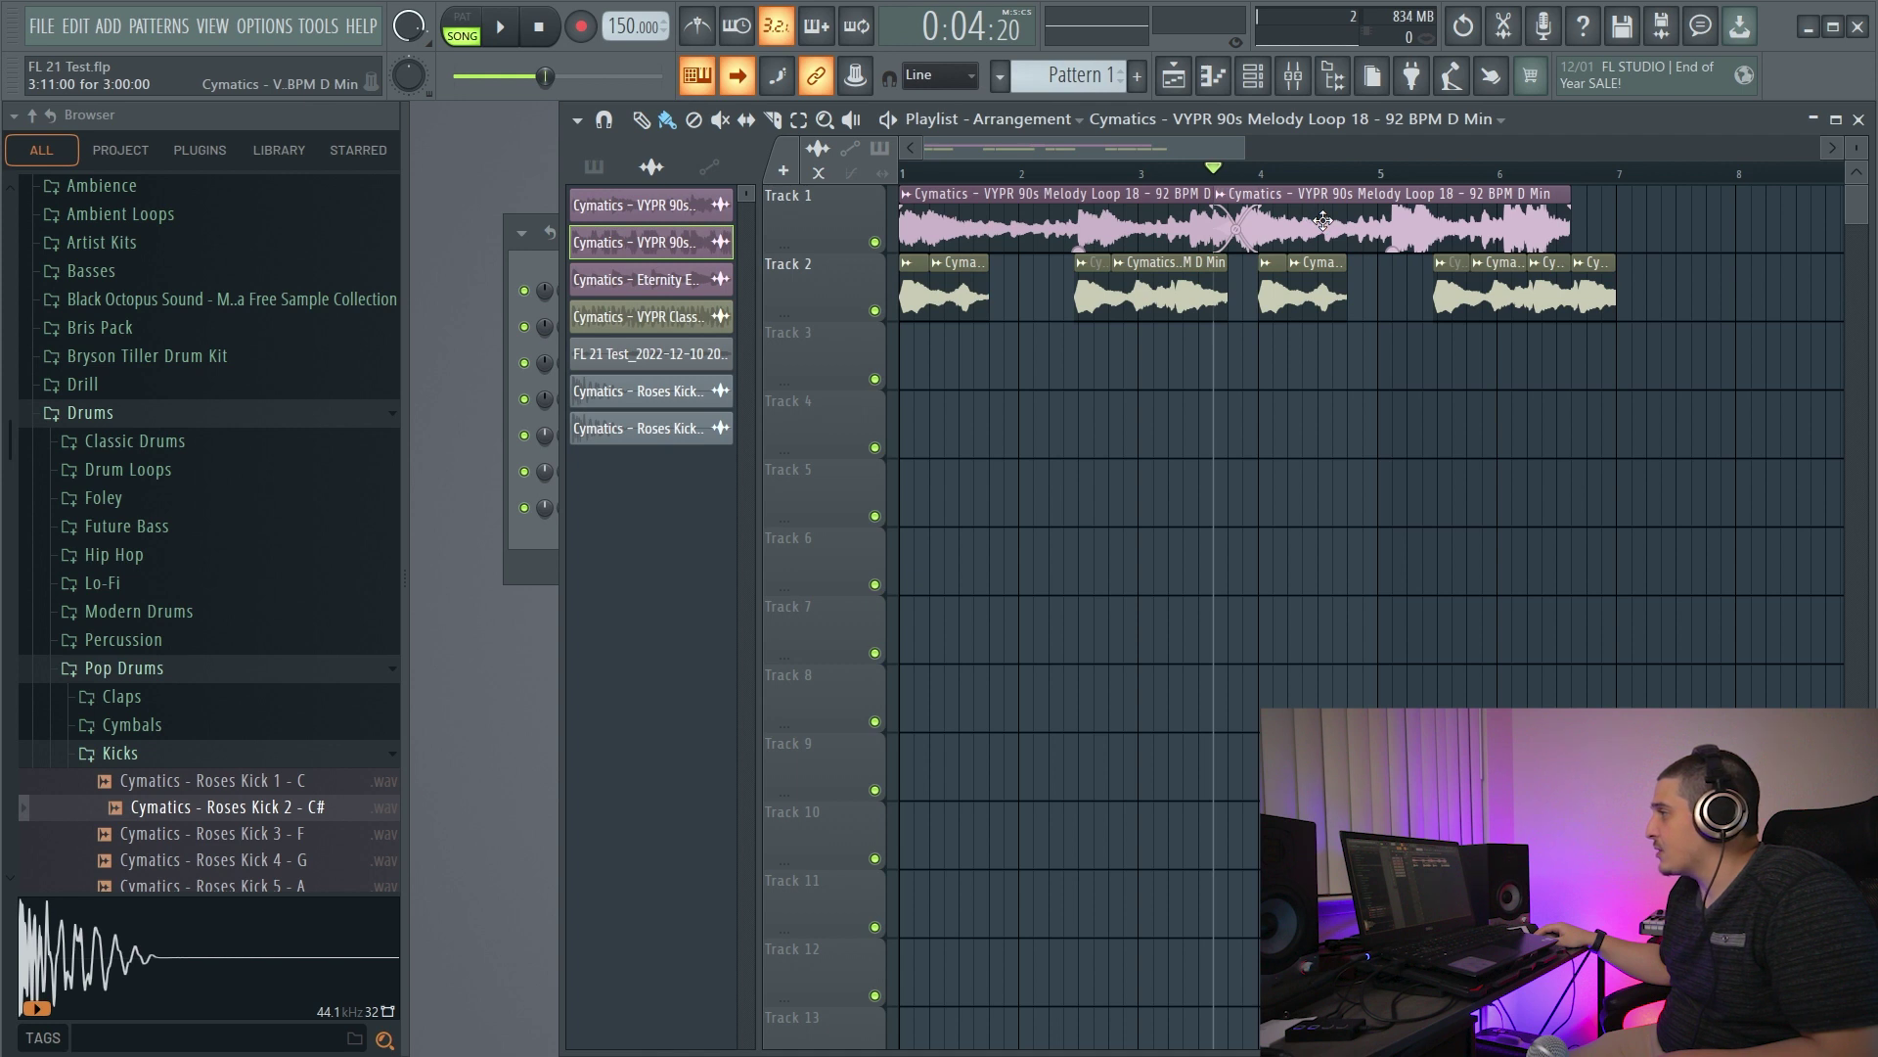
- Fade out the end of the second melody clip and fade in the start of the first
{"action": "left_click_drag", "start_coordinate": [1569, 209], "coordinate": [1481, 210]}
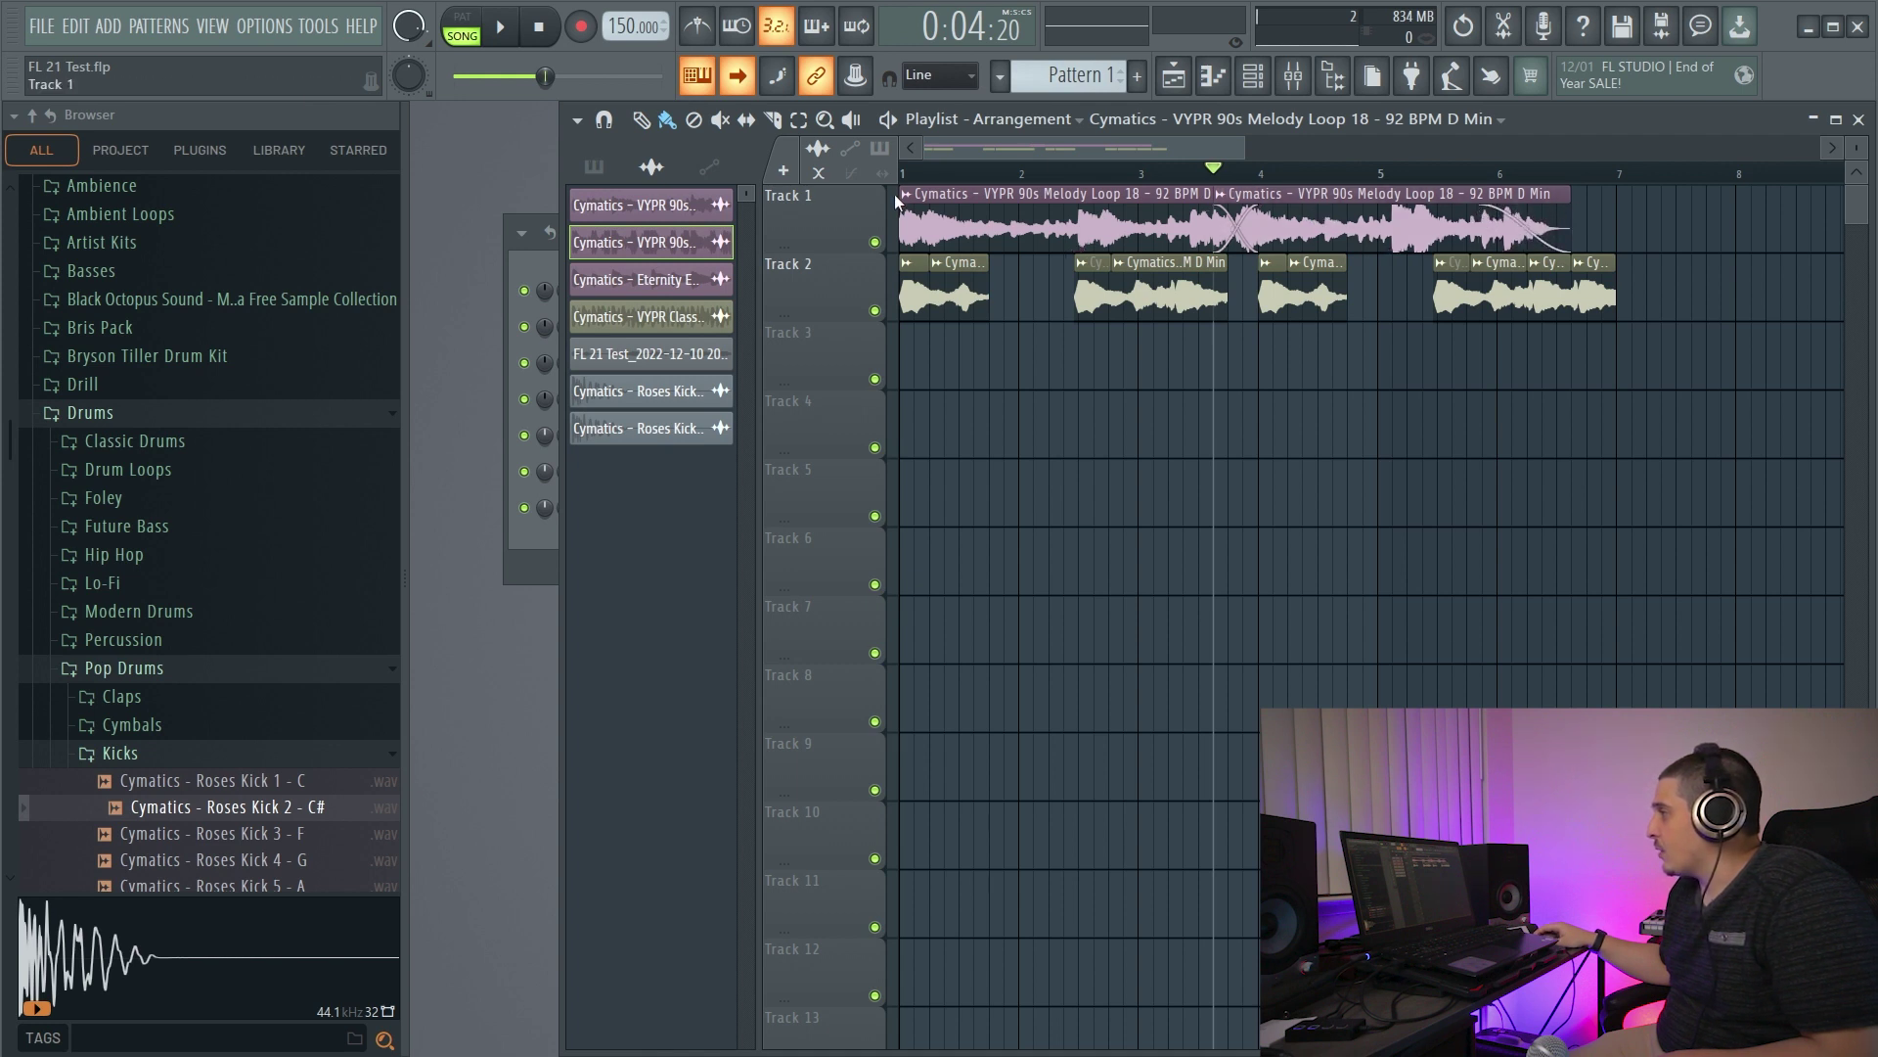
{"action": "left_click_drag", "start_coordinate": [896, 201], "coordinate": [978, 200]}
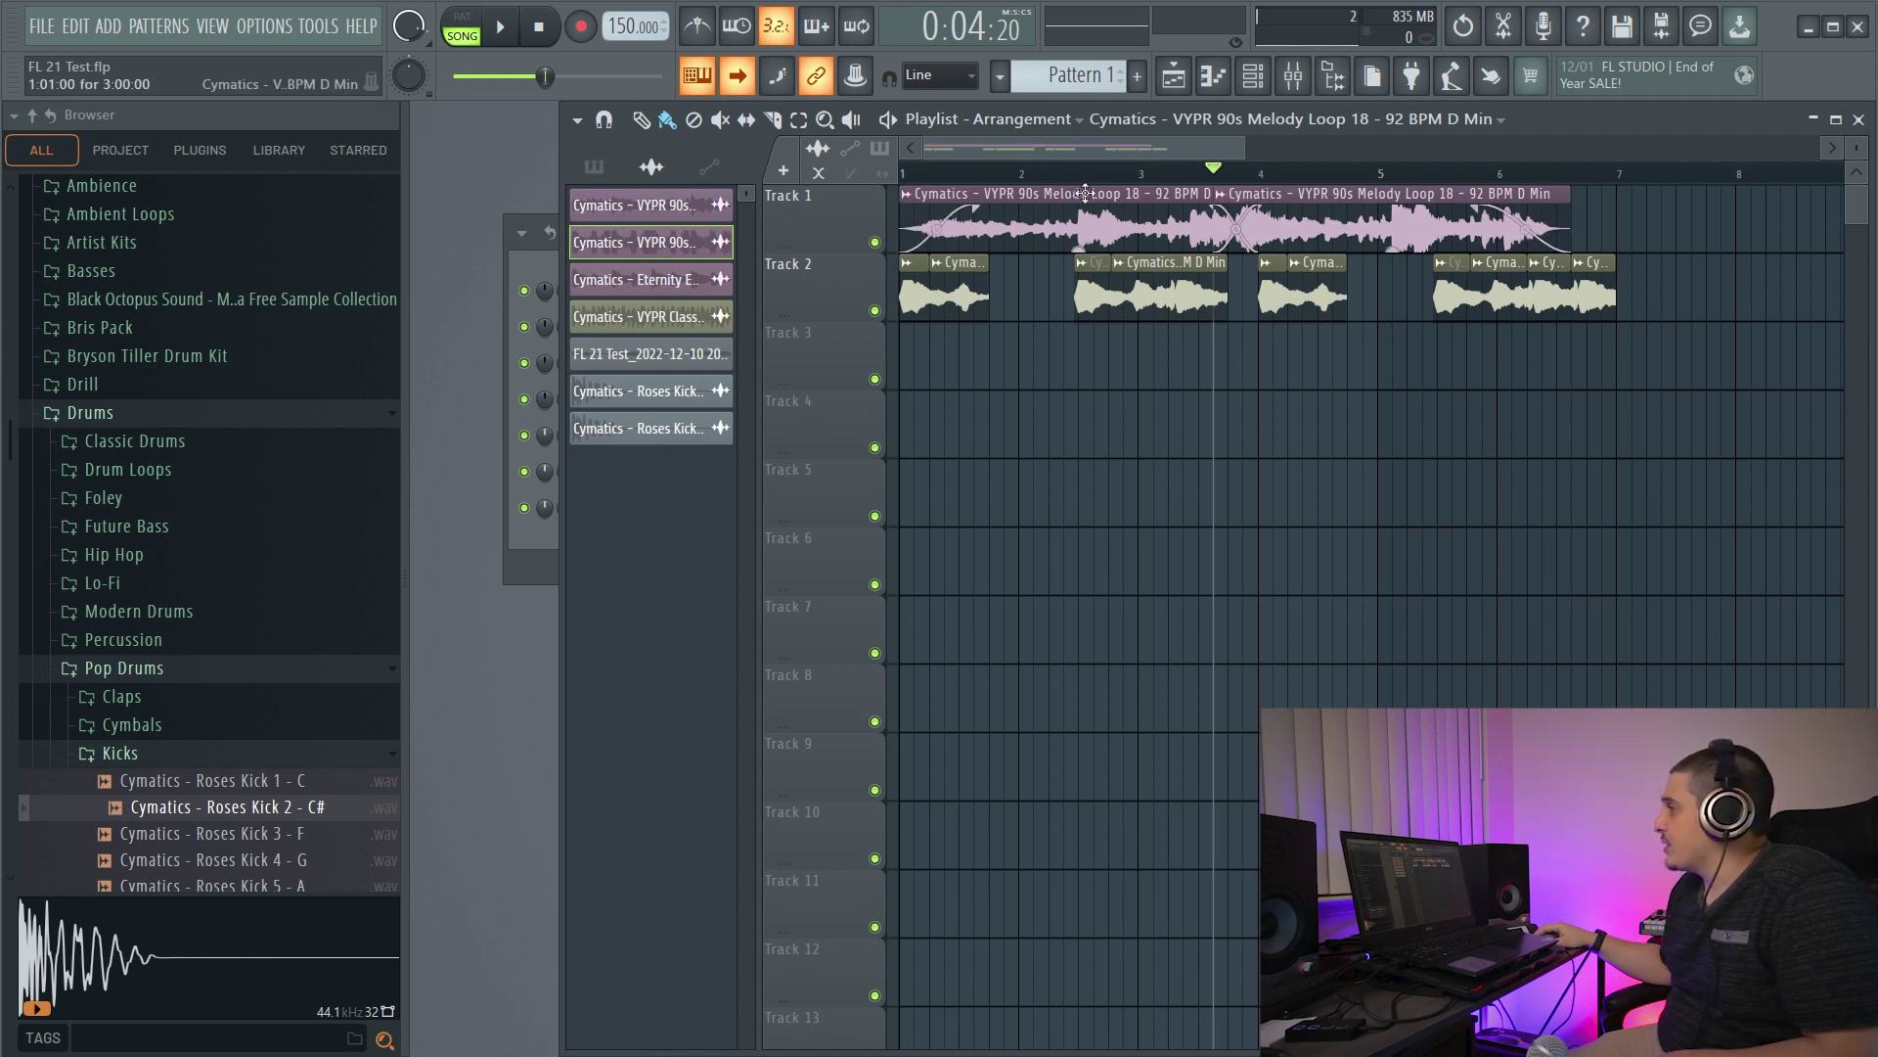
- Move the second melody clip to 3:07 to widen the crossfade, and lengthen the first clip's fade-in to about one bar
{"action": "left_click_drag", "start_coordinate": [1306, 192], "coordinate": [1336, 192]}
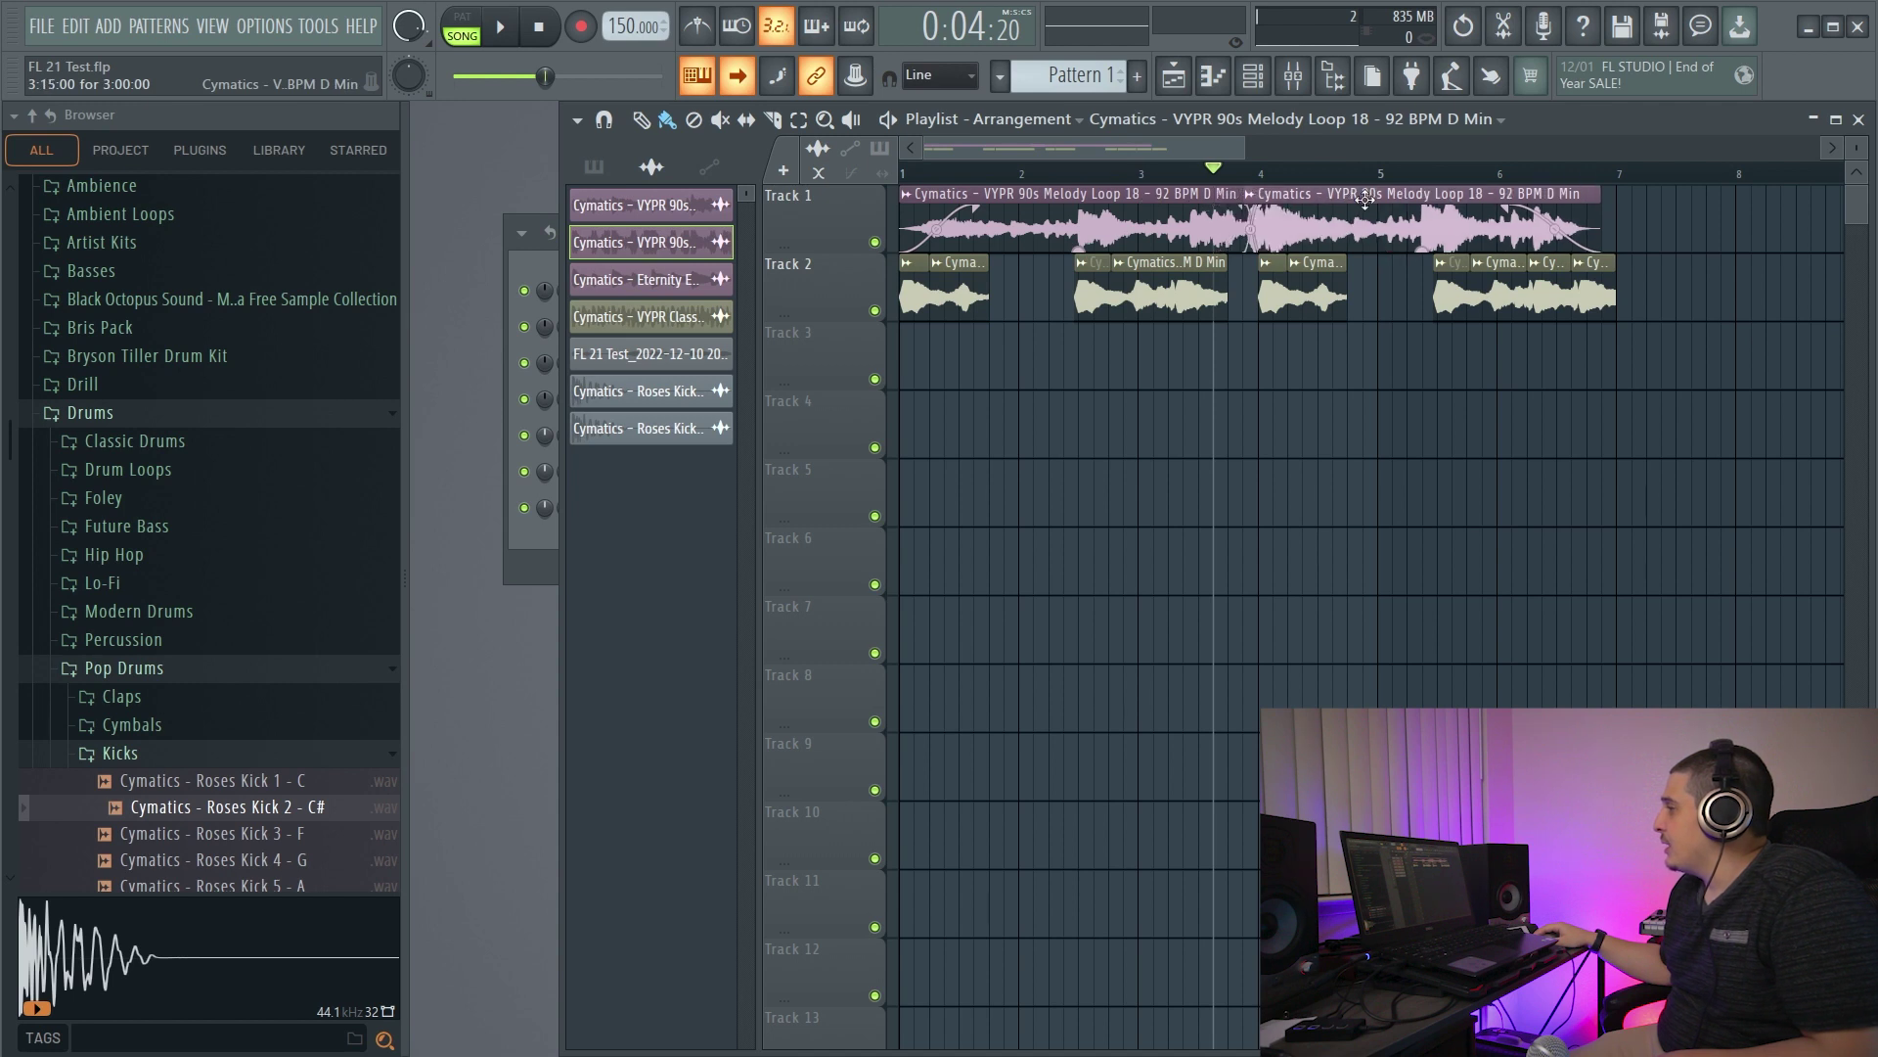
{"action": "right_click", "coordinate": [1253, 192]}
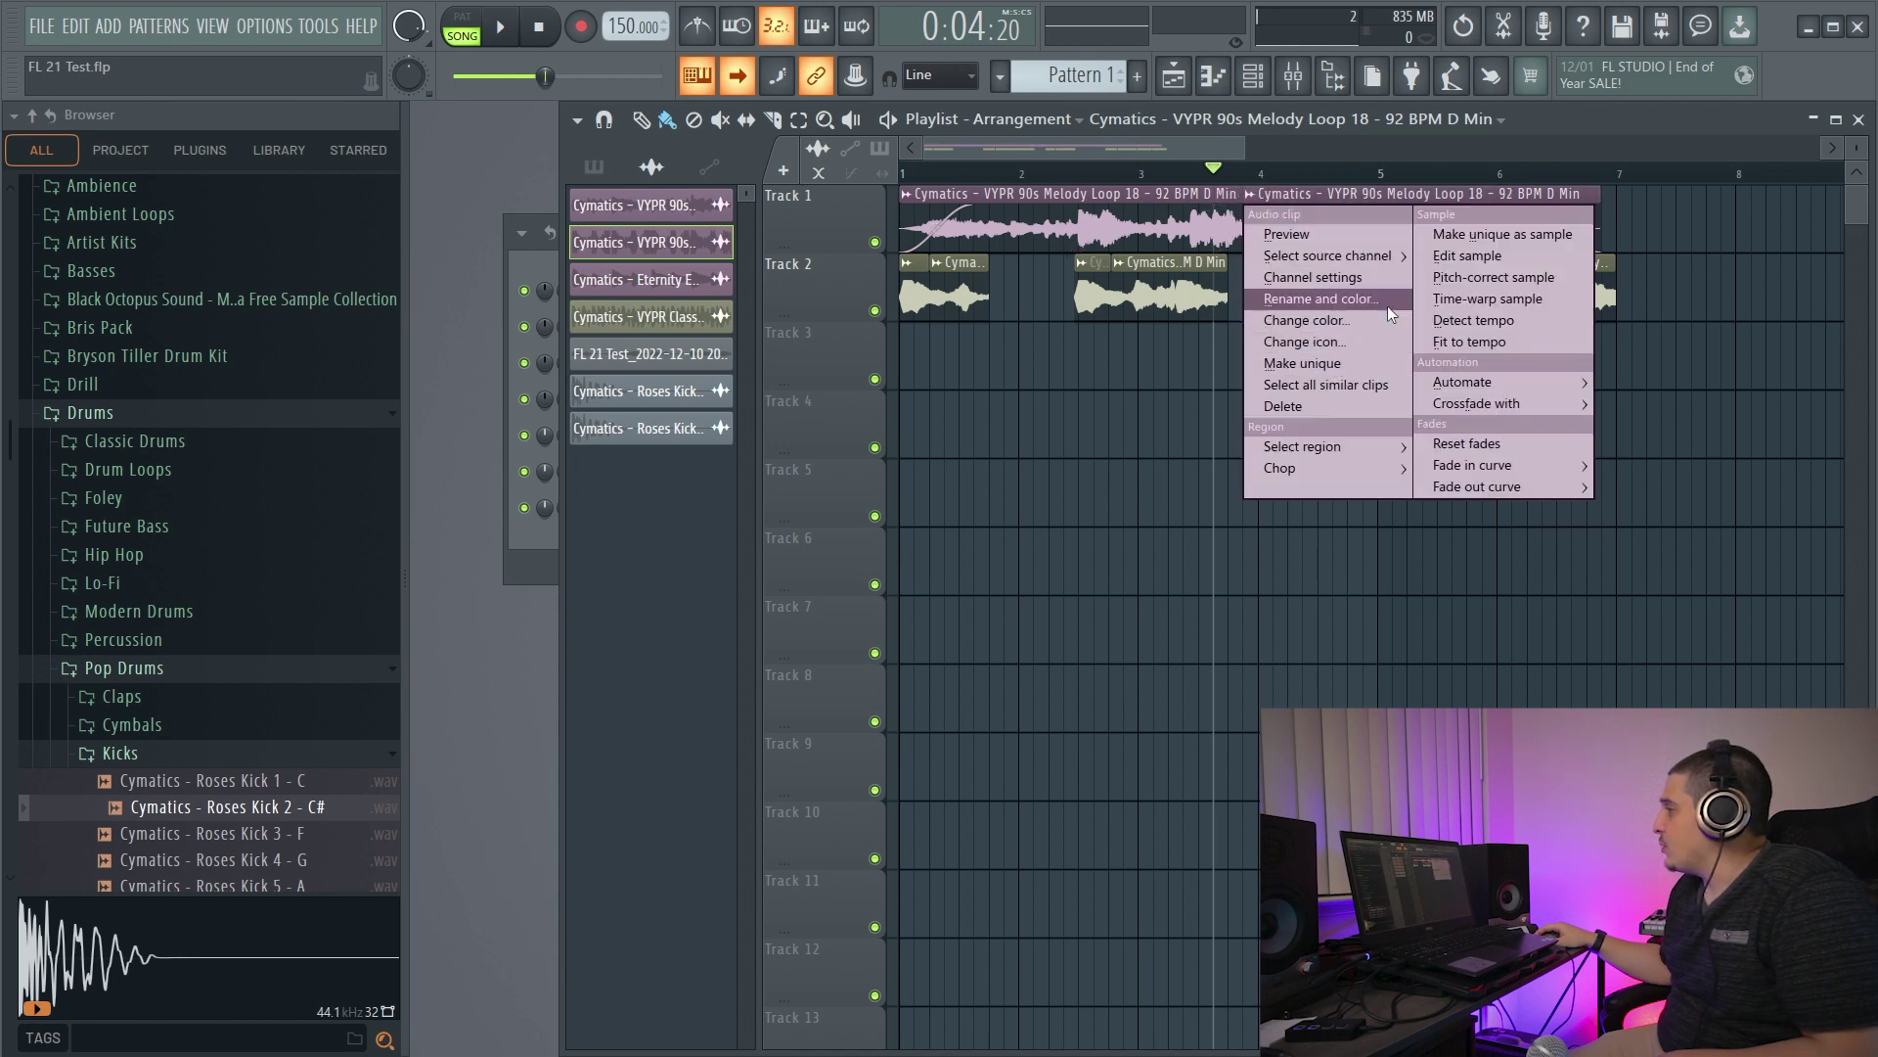
{"action": "left_click_drag", "start_coordinate": [979, 208], "coordinate": [1027, 208]}
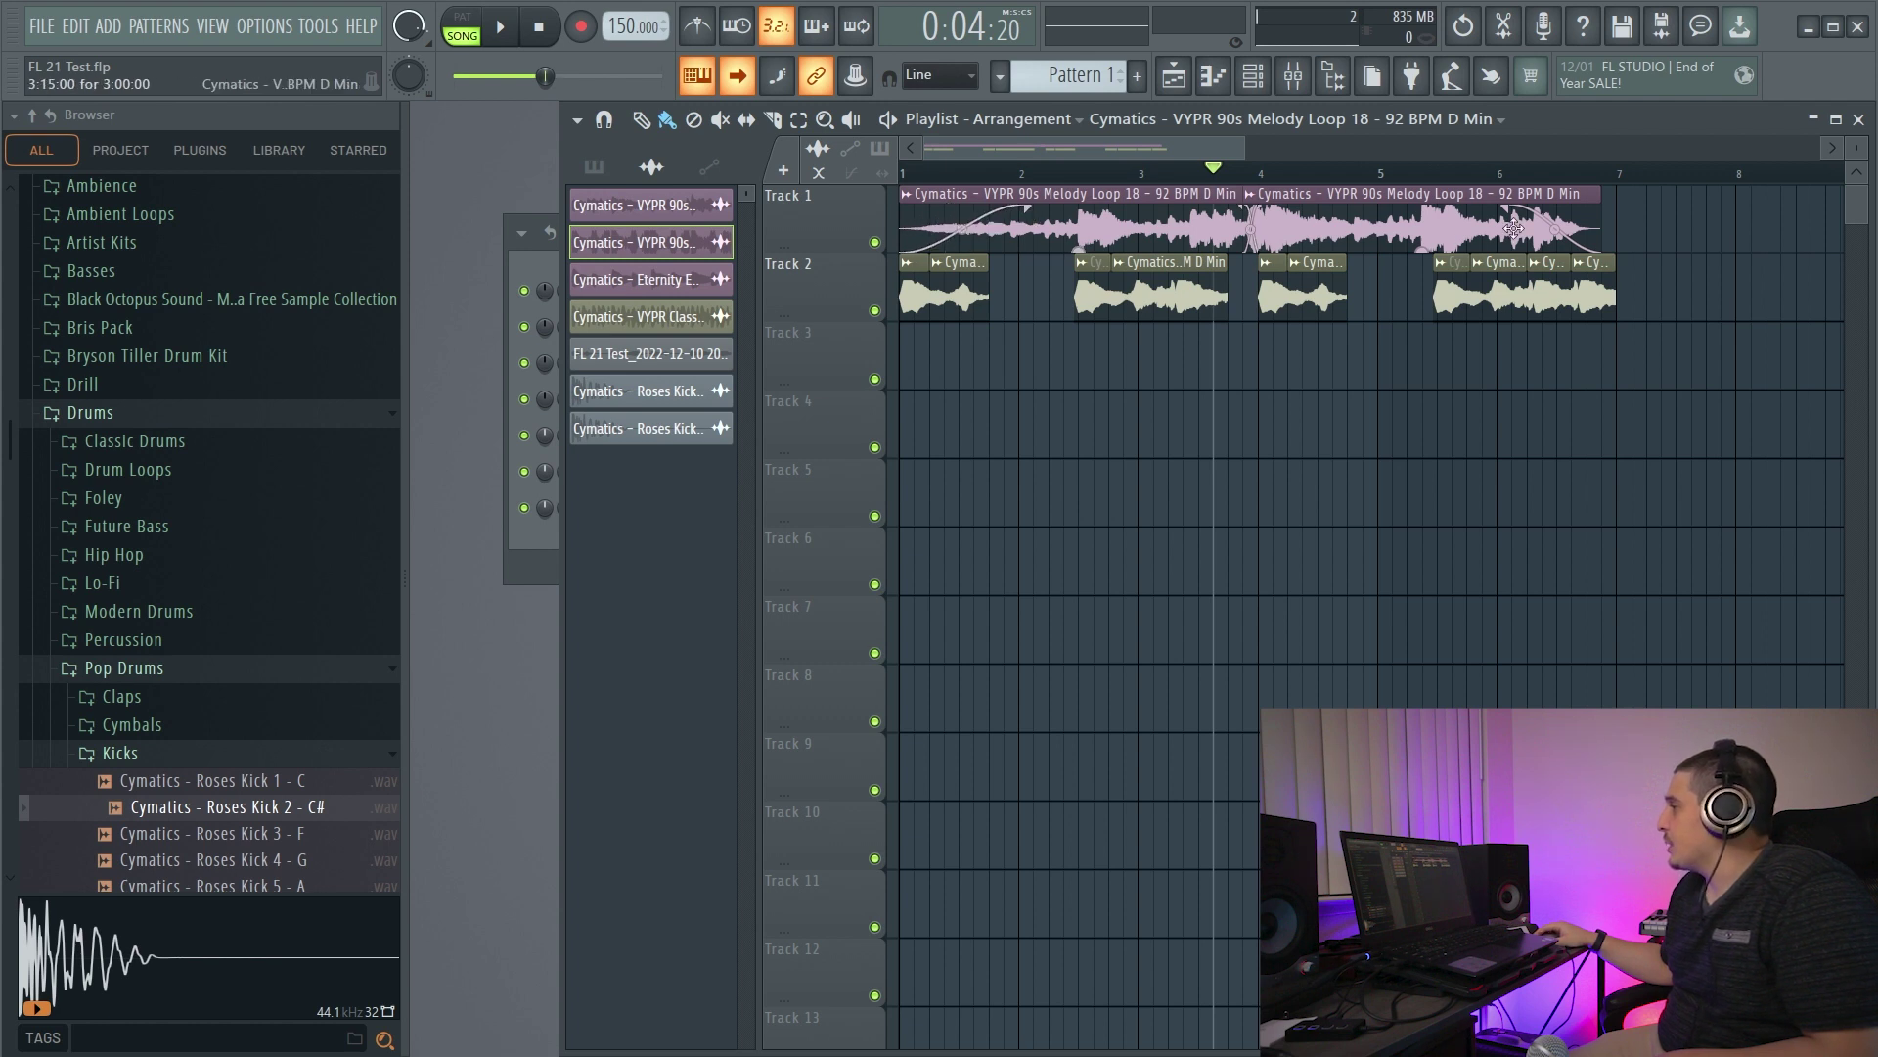
{"action": "left_click_drag", "start_coordinate": [1391, 206], "coordinate": [1322, 206]}
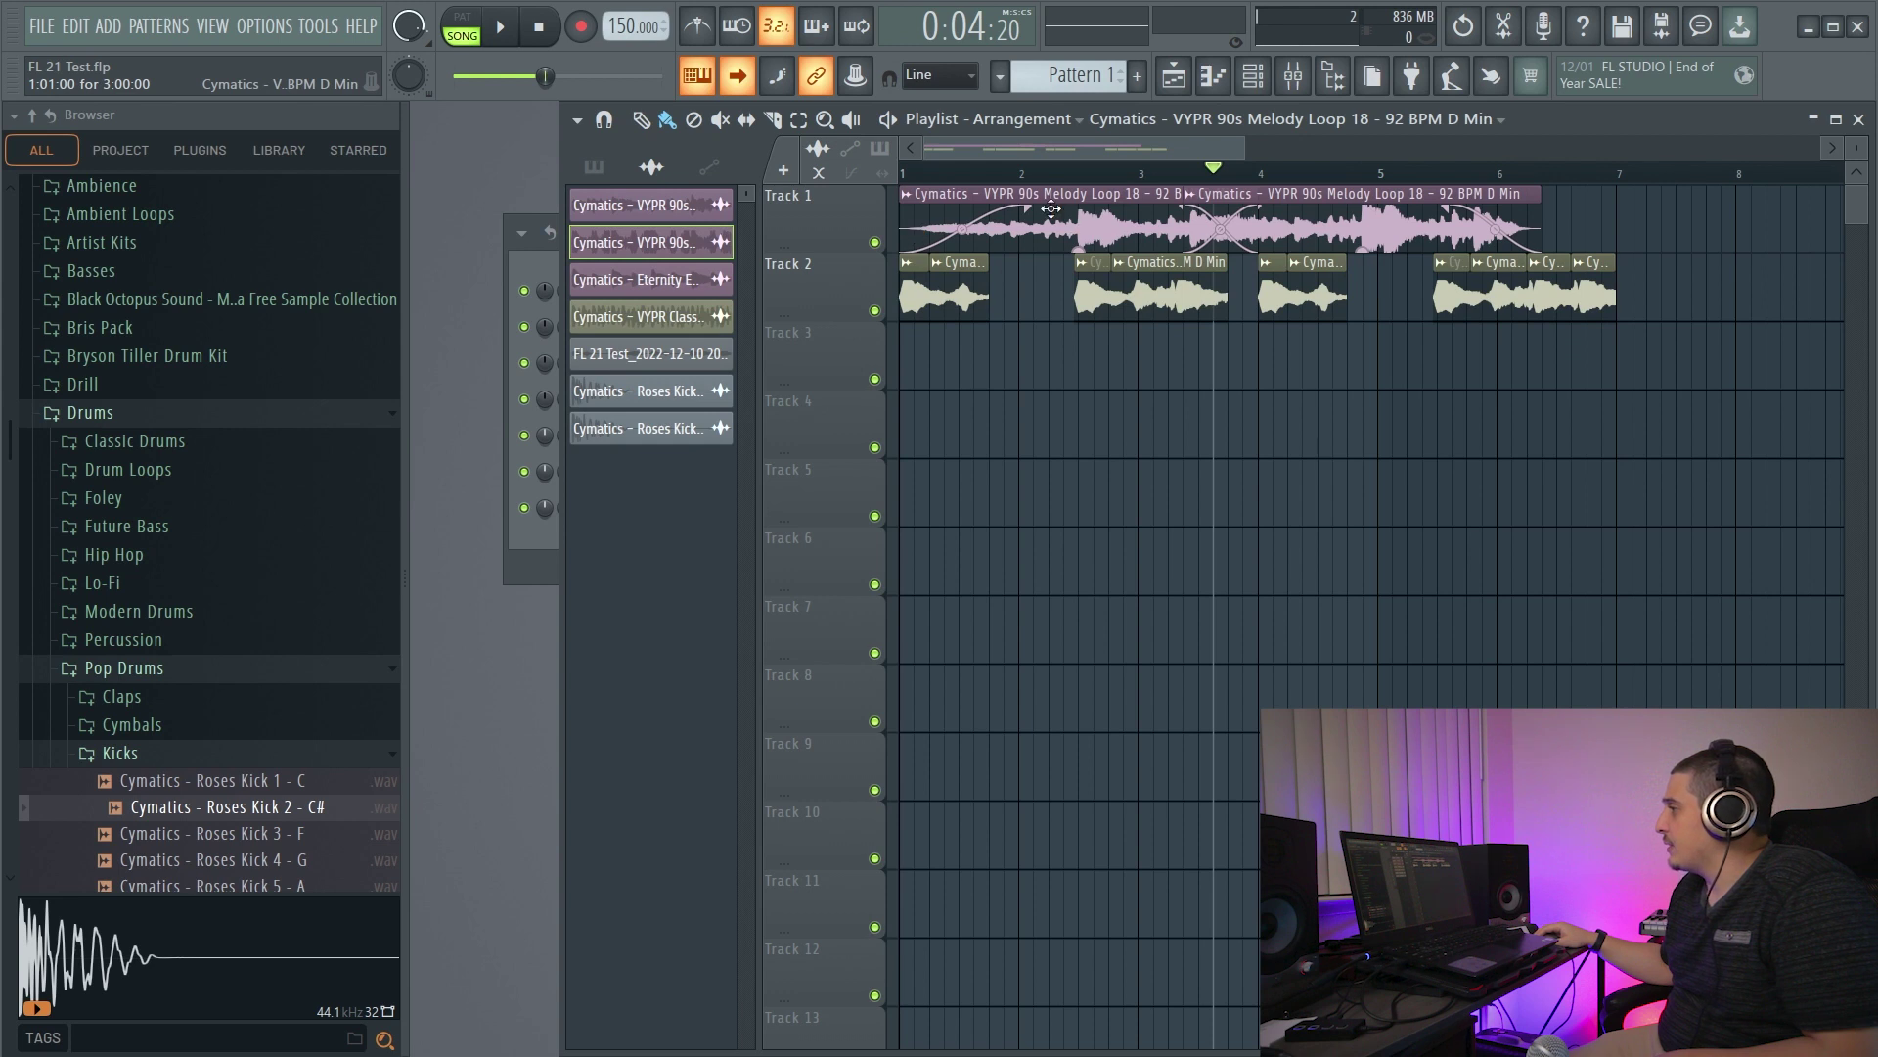
{"action": "mouse_move", "coordinate": [1027, 209]}
{"action": "left_mouse_down"}
{"action": "mouse_move", "coordinate": [995, 212]}
{"action": "mouse_move", "coordinate": [1064, 215]}
{"action": "mouse_move", "coordinate": [1018, 209]}
{"action": "left_mouse_up"}
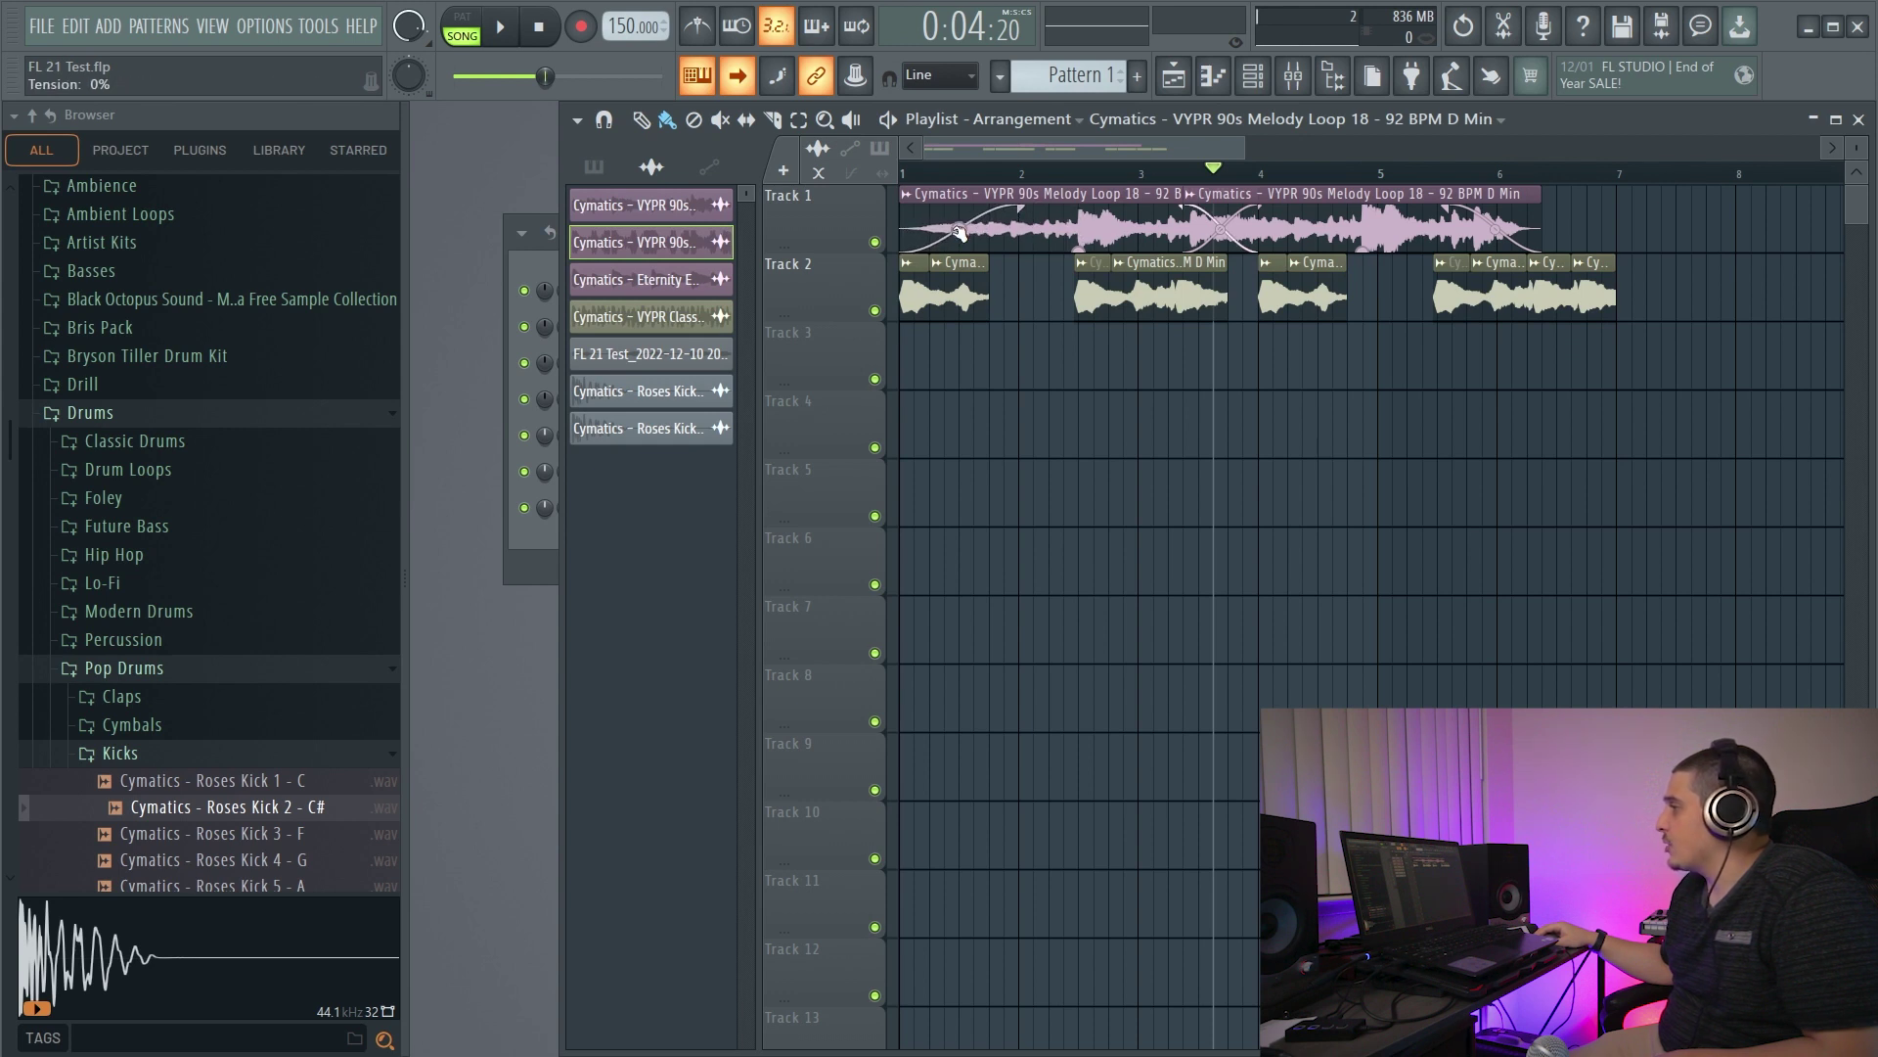
- Turn off gain previews for the playlist's audio clips
{"action": "left_click", "coordinate": [867, 177]}
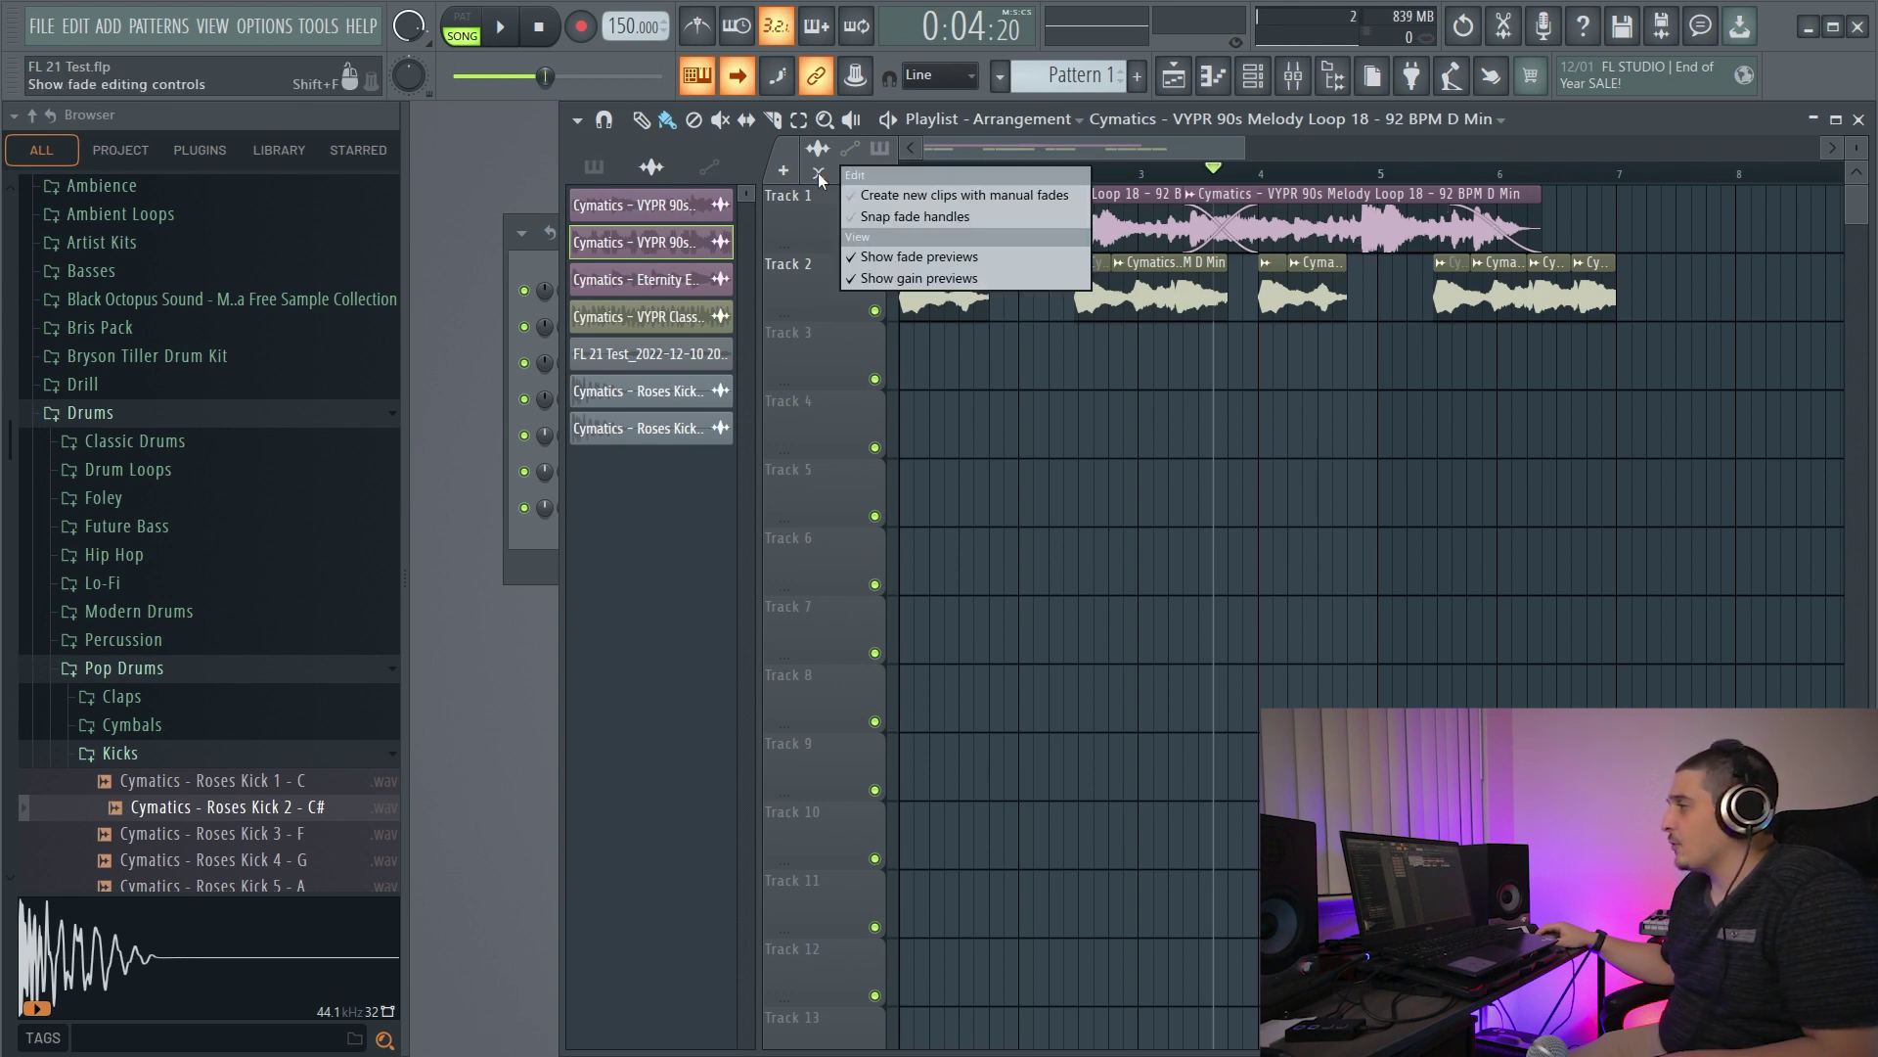
{"action": "left_click", "coordinate": [947, 280]}
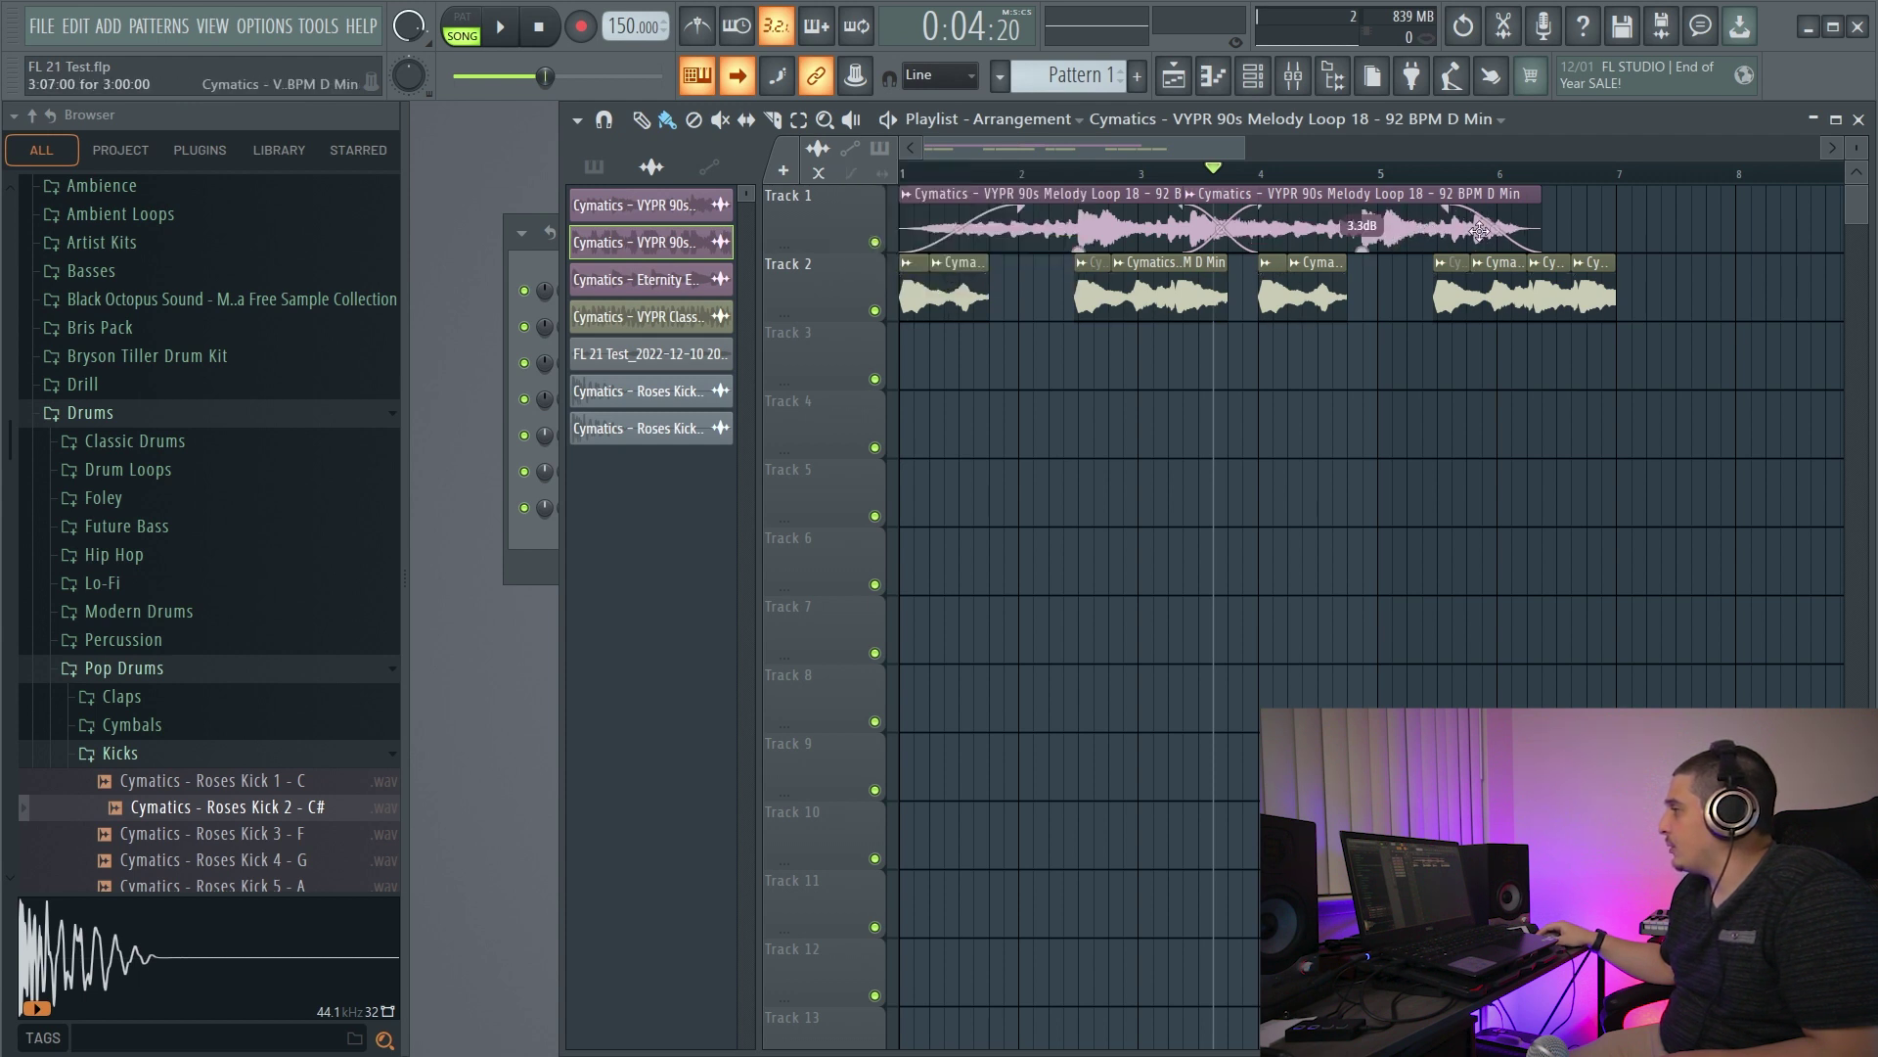
- Move the second melody clip to 4:05, clear of the first, and remove the outer fade-in and fade-out
{"action": "left_click_drag", "start_coordinate": [1480, 231], "coordinate": [1582, 231]}
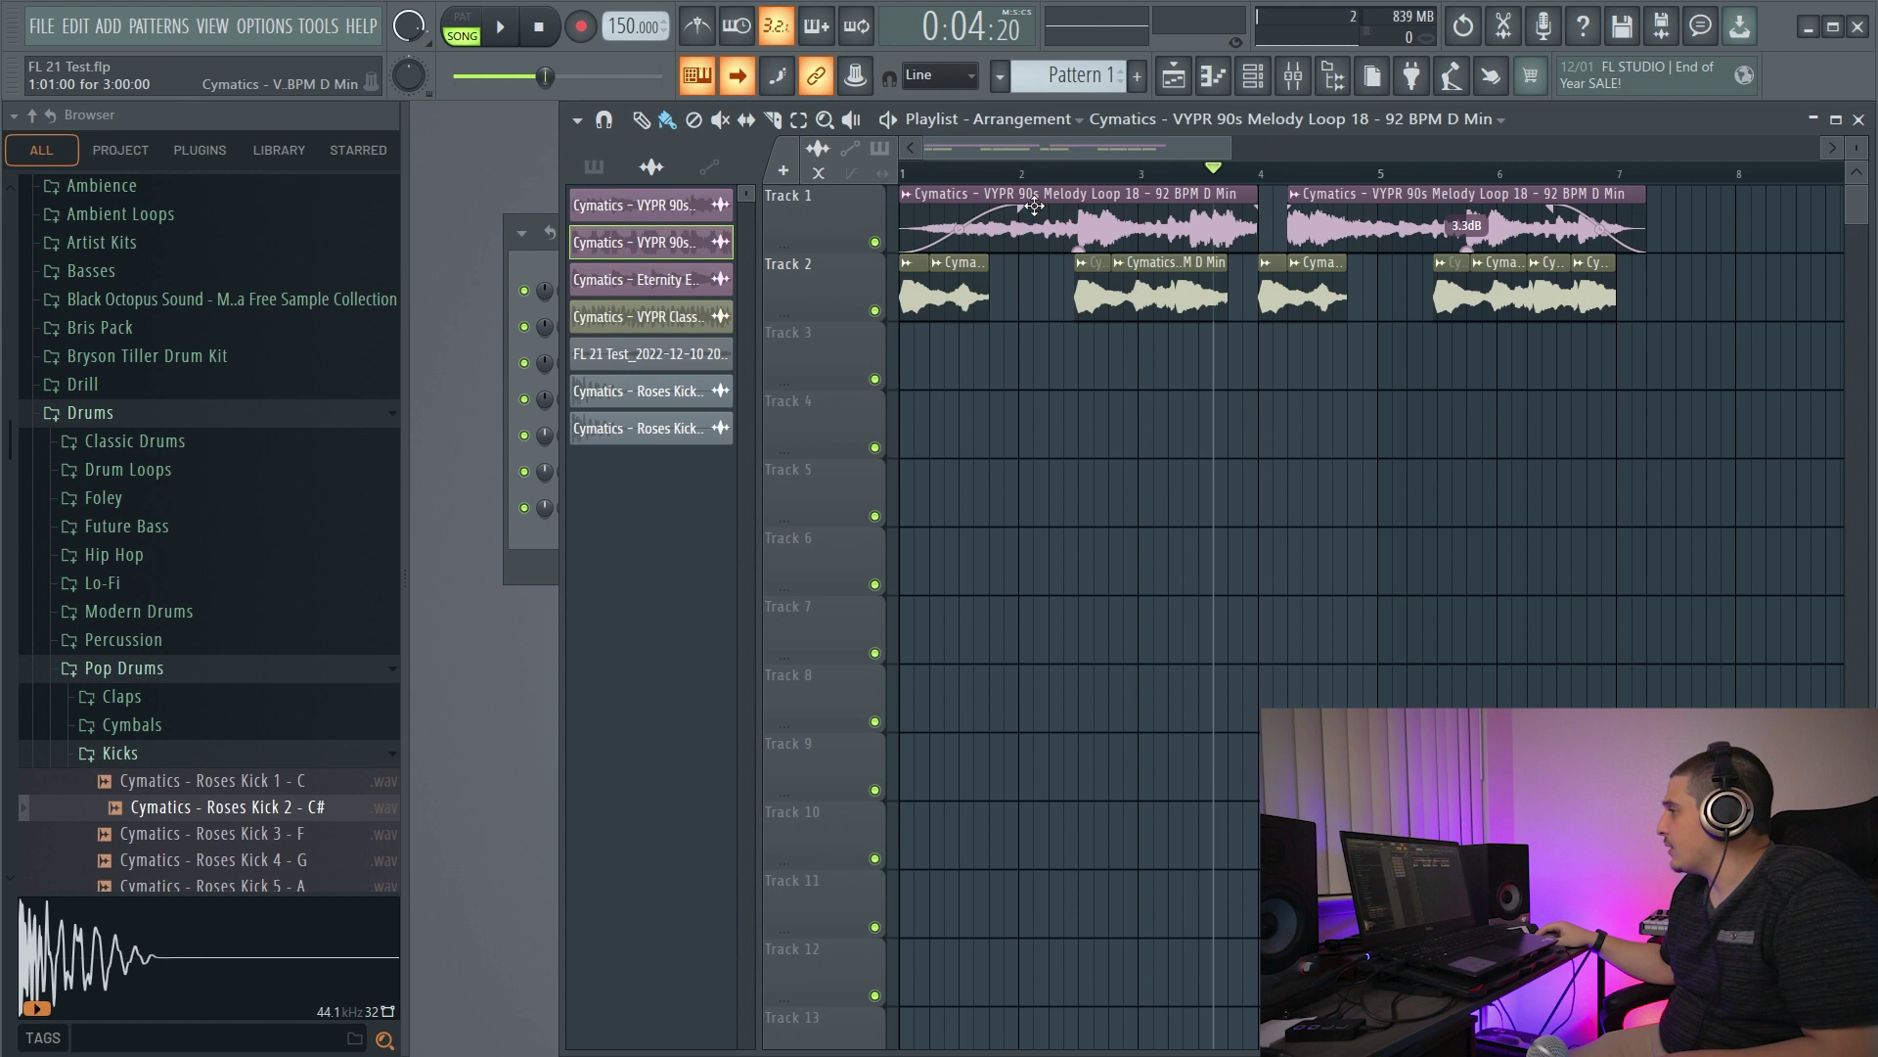
{"action": "left_click_drag", "start_coordinate": [1022, 207], "coordinate": [851, 210]}
{"action": "left_click_drag", "start_coordinate": [1553, 207], "coordinate": [1662, 213]}
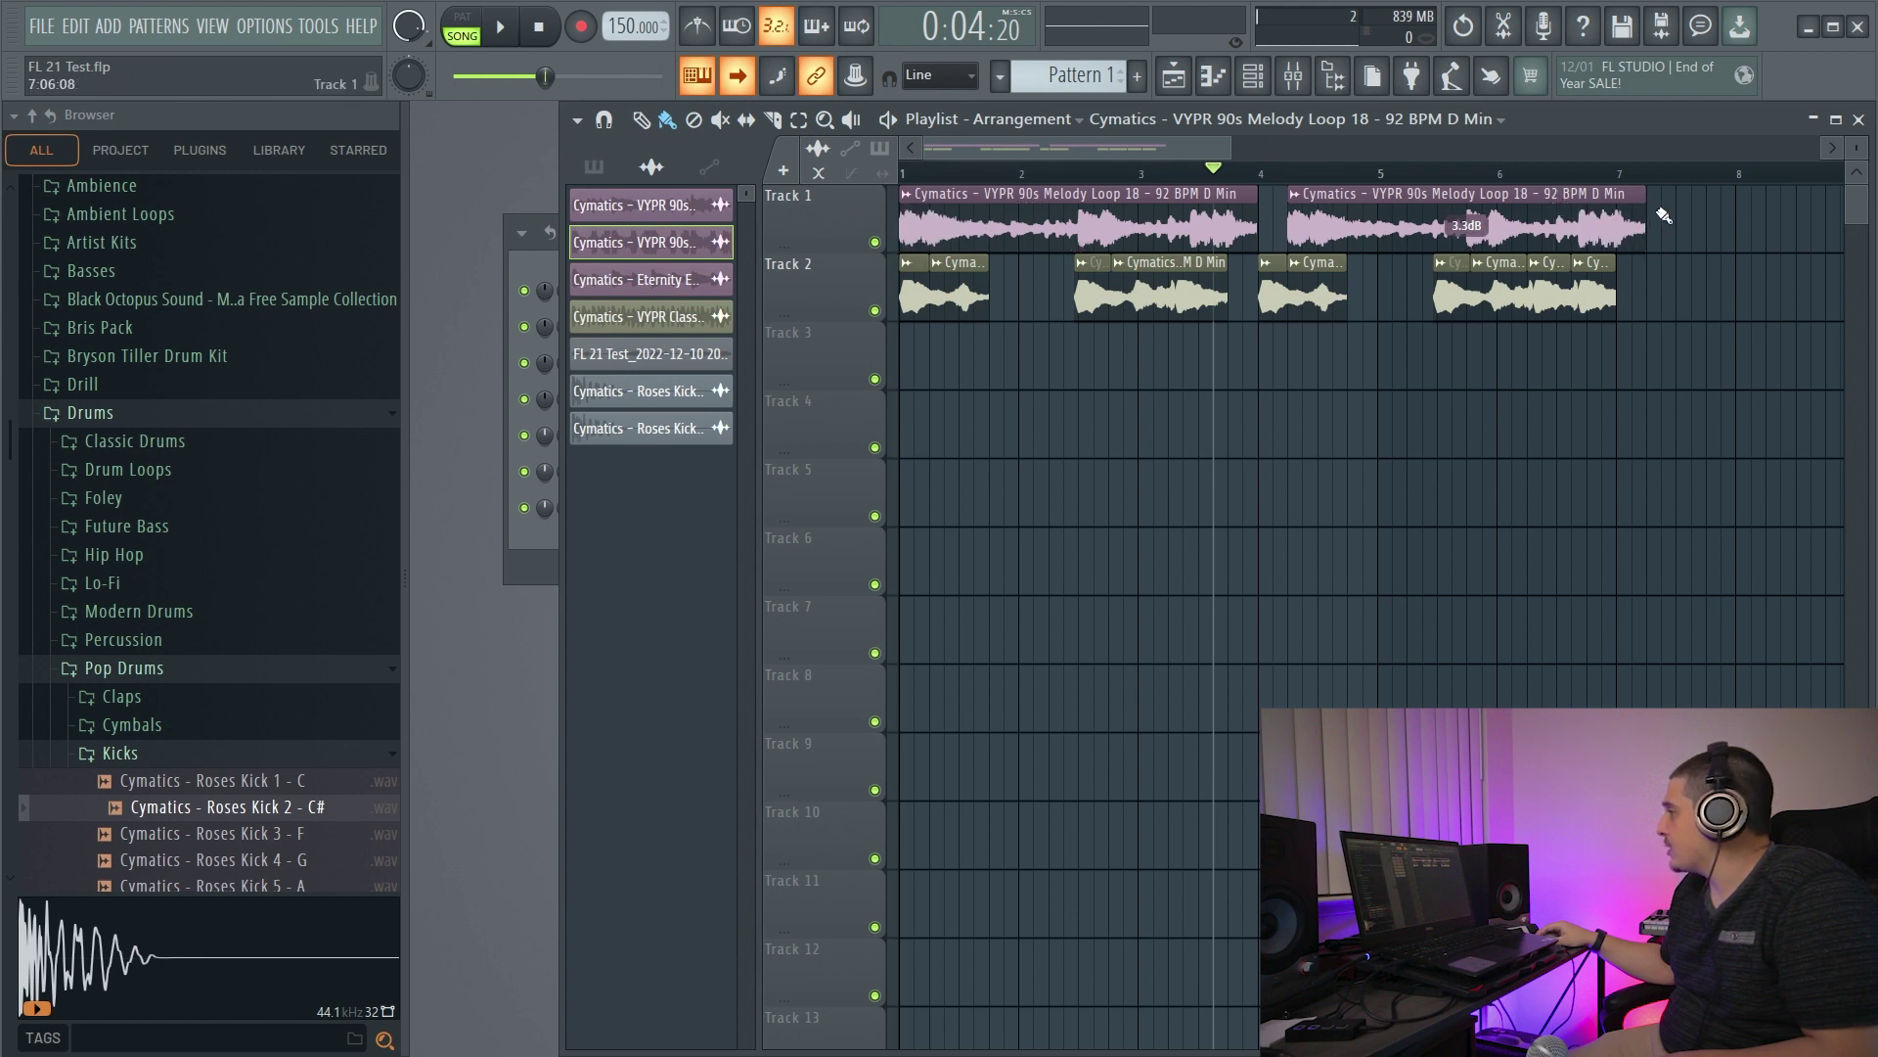
- Turn gain previews back on for the playlist's audio clips
{"action": "left_click", "coordinate": [818, 176]}
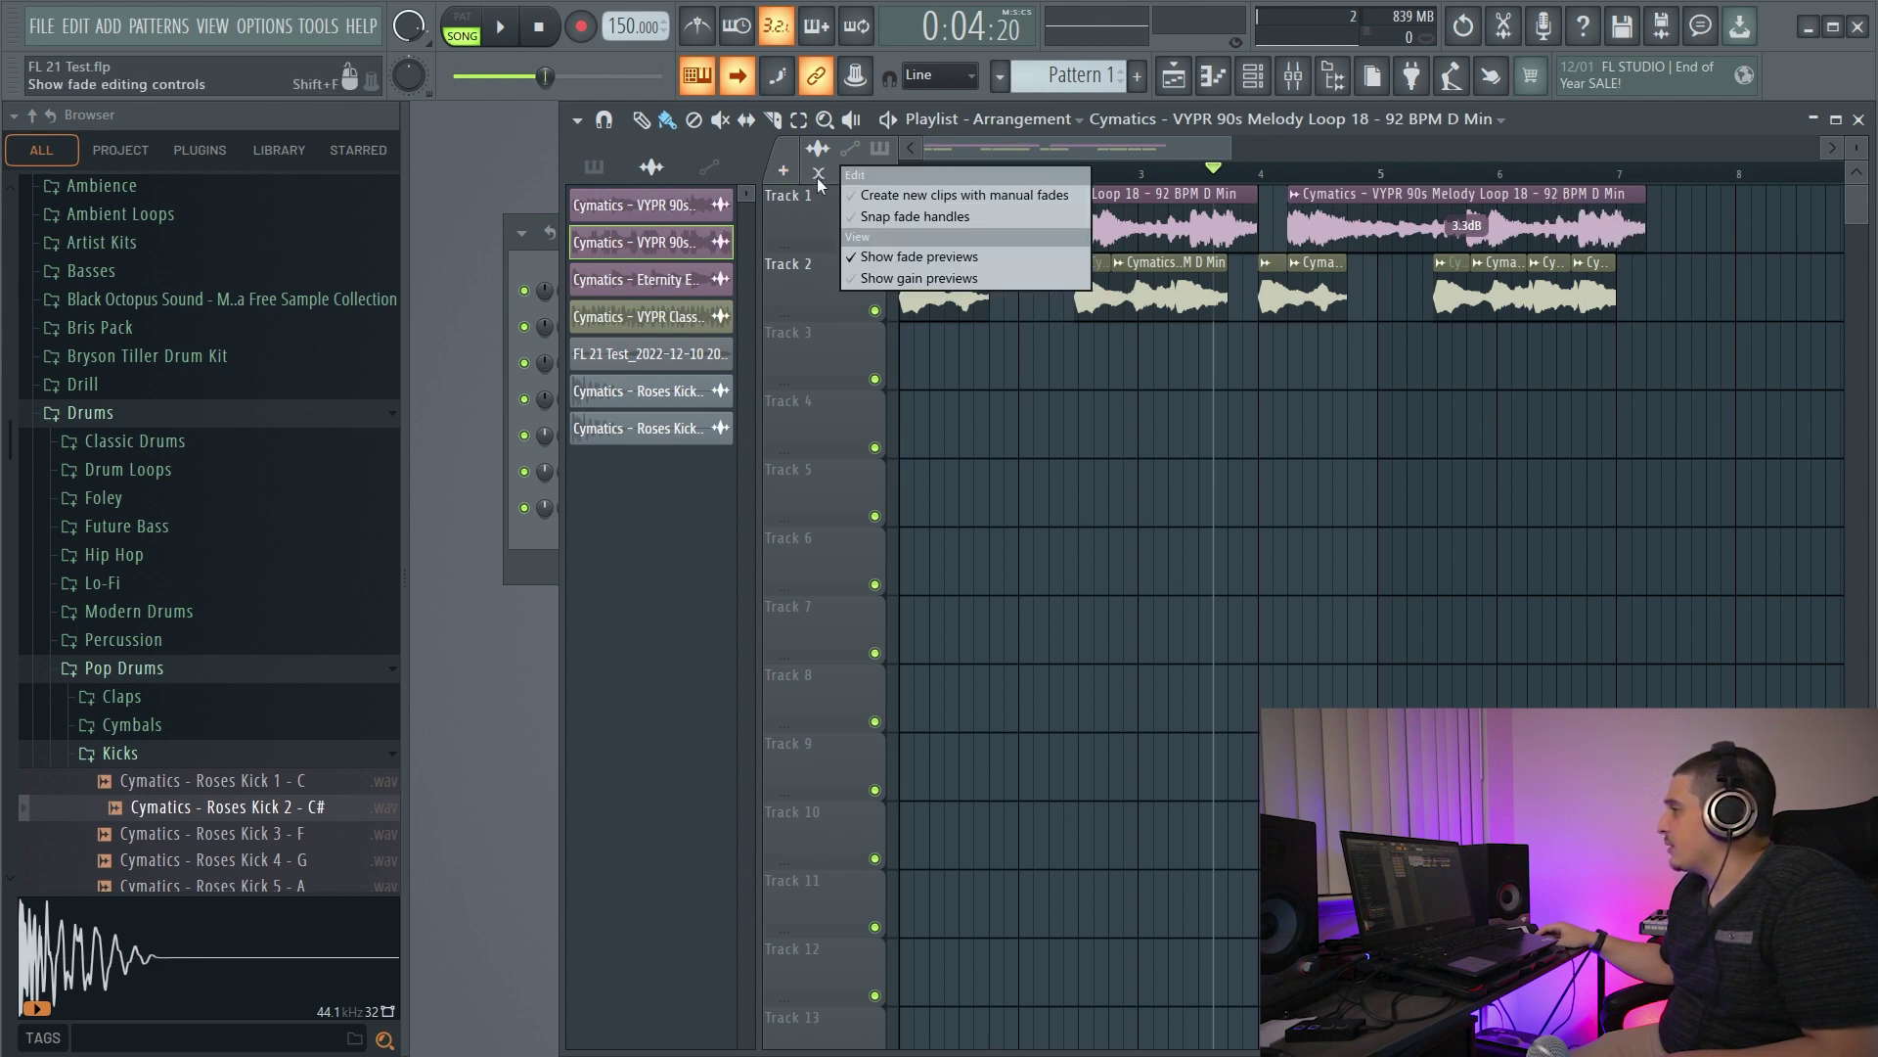
{"action": "left_click", "coordinate": [906, 278]}
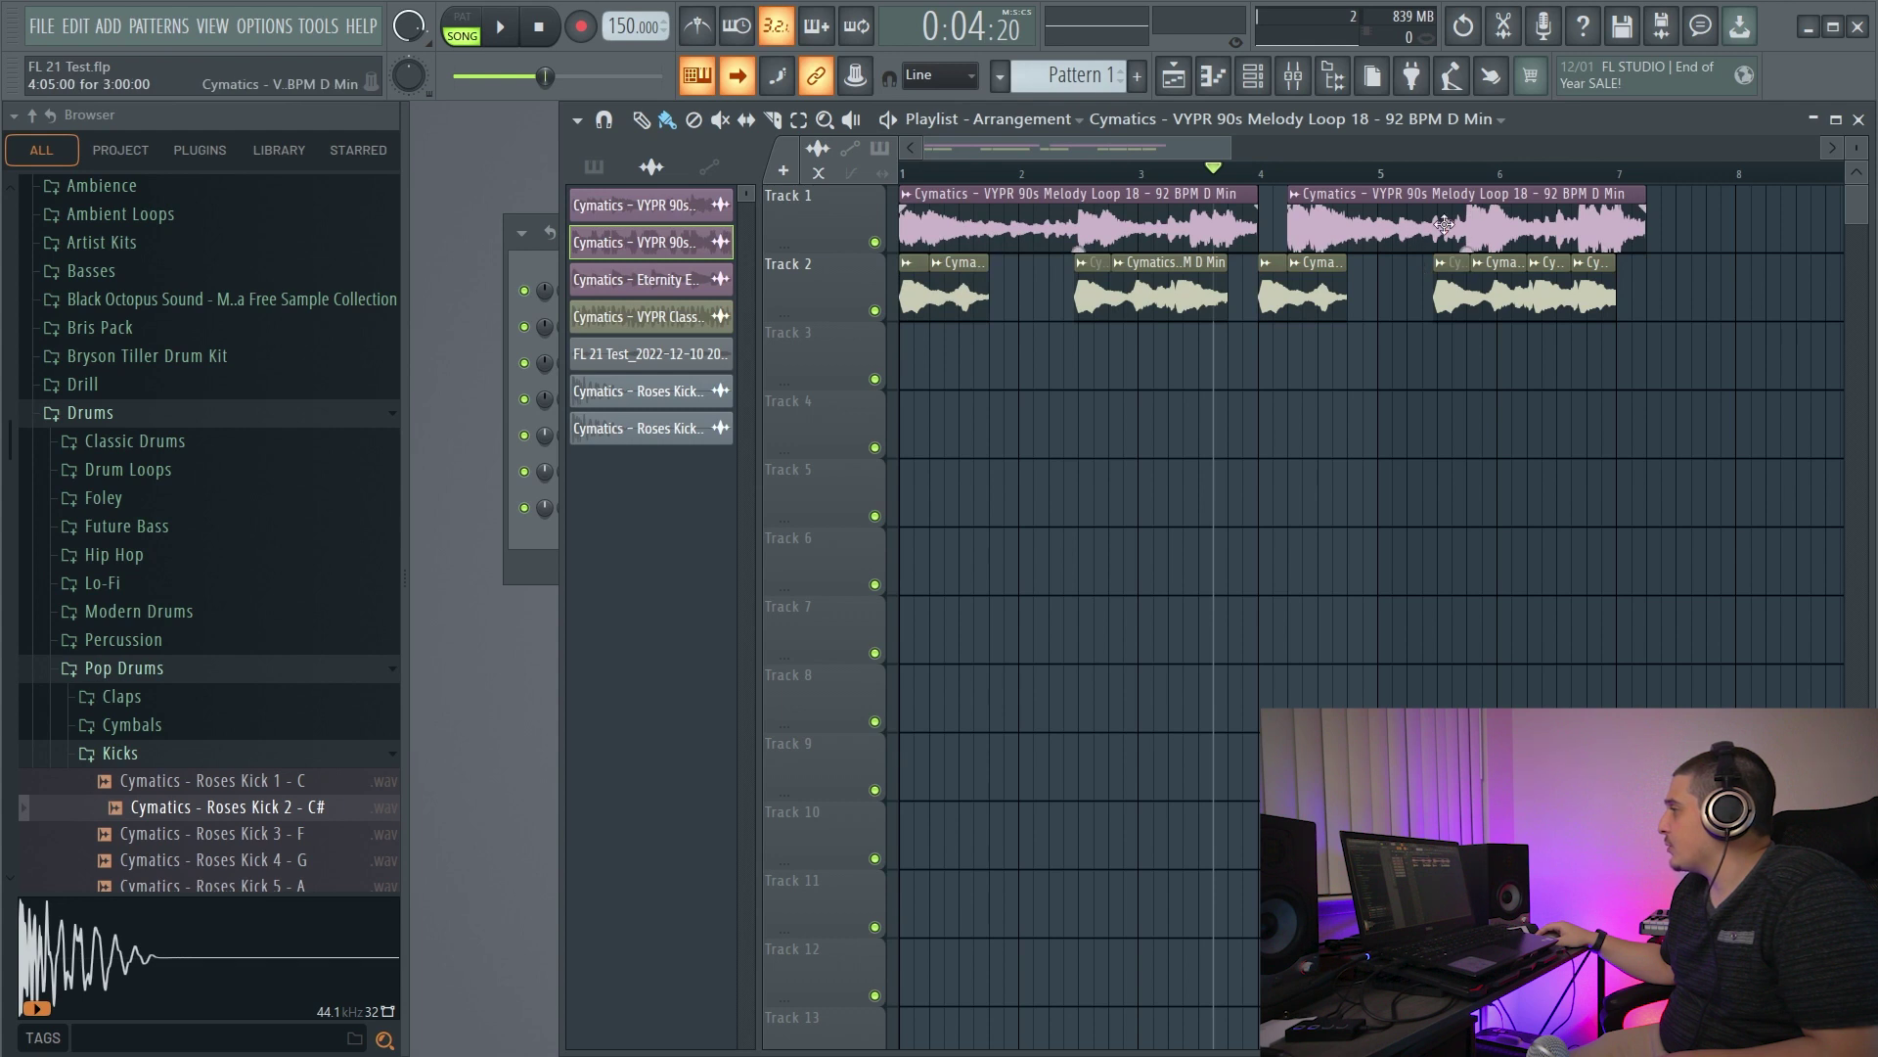
- Turn off both gain previews and fade previews in the playlist
{"action": "left_click", "coordinate": [818, 174]}
{"action": "left_click", "coordinate": [880, 279]}
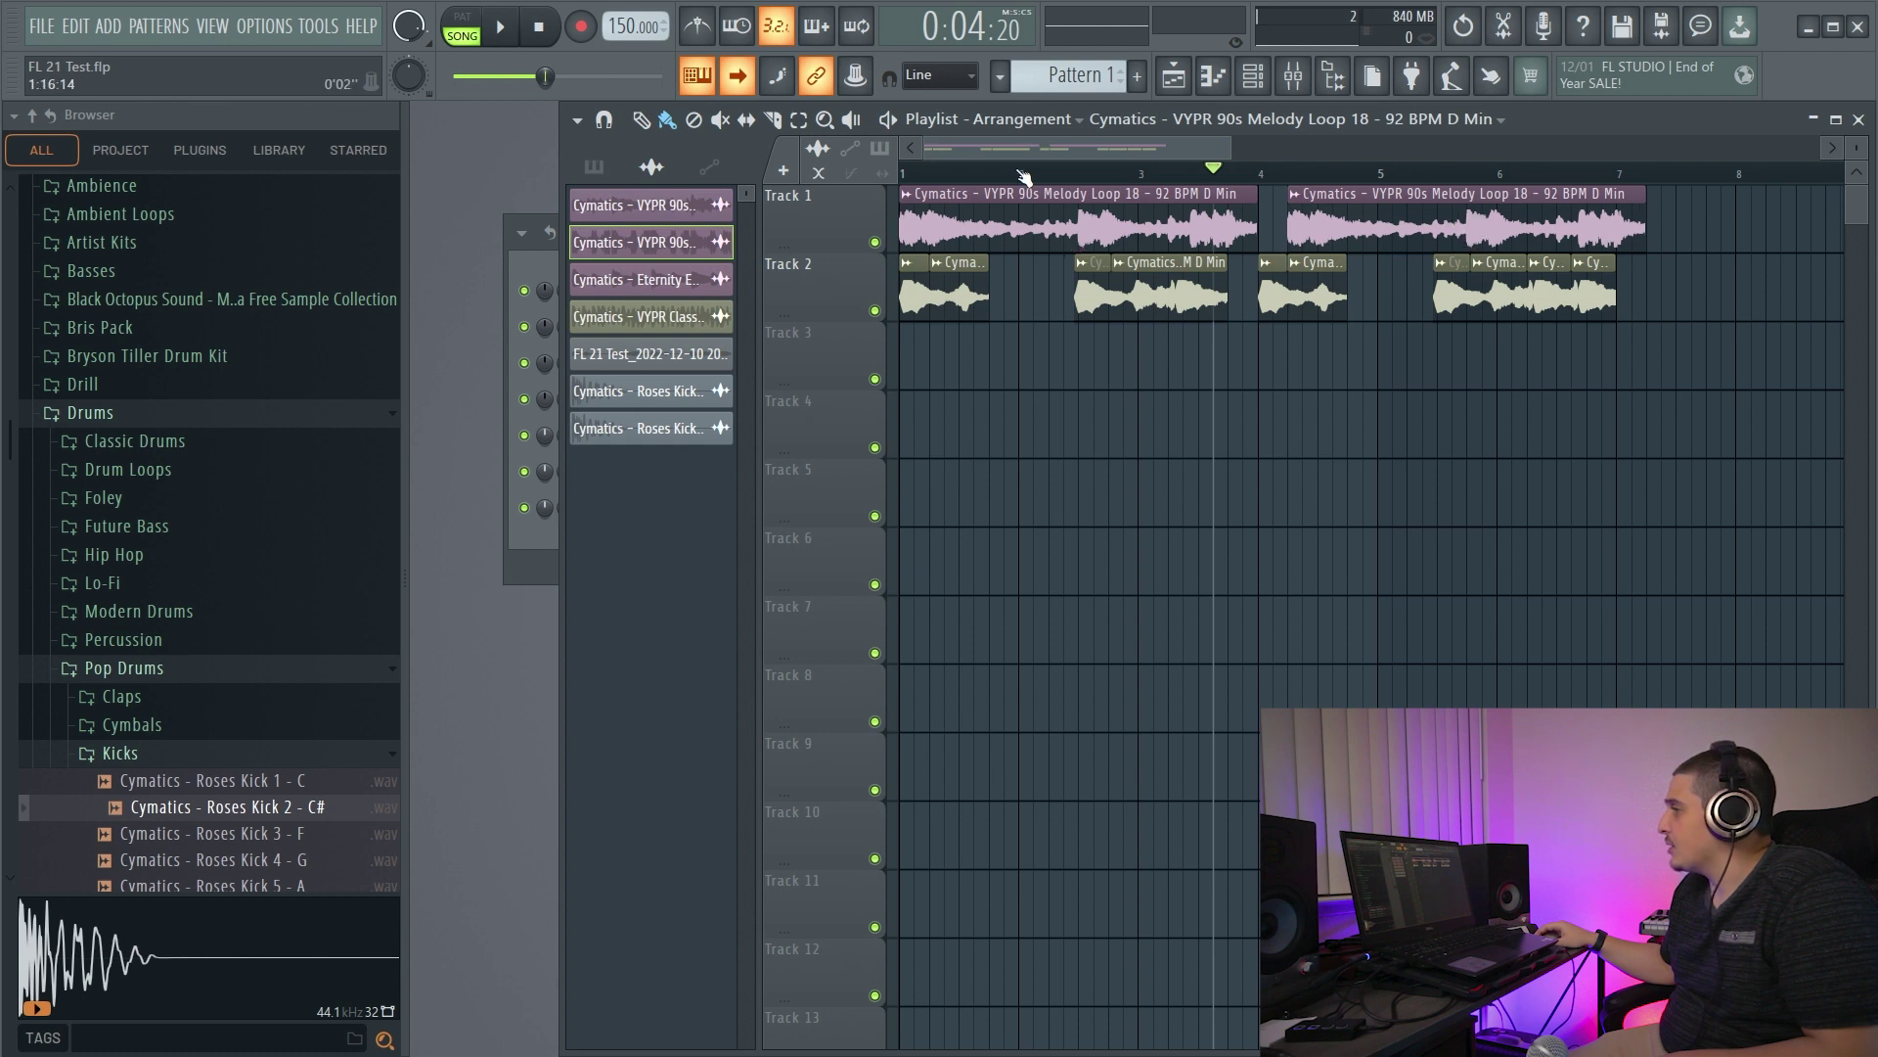
{"action": "left_click", "coordinate": [818, 174]}
{"action": "left_click", "coordinate": [930, 254]}
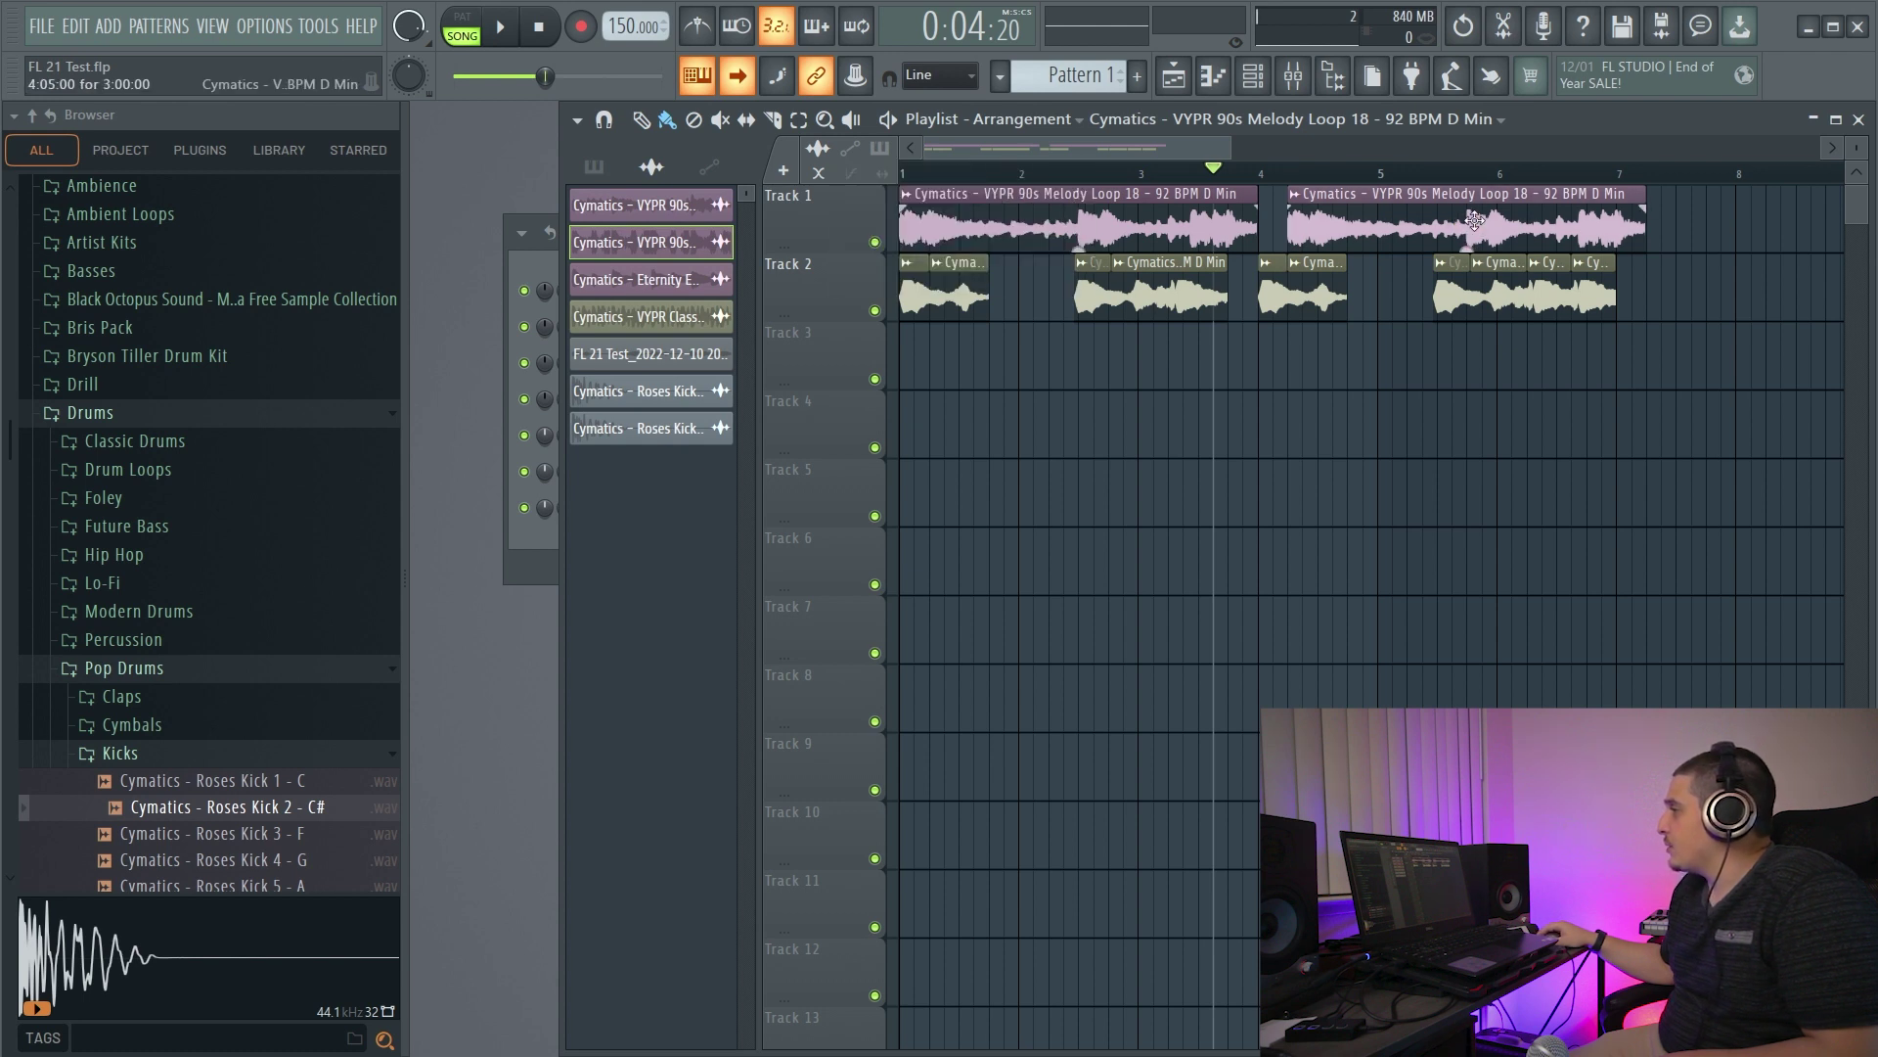
- Move the second melody clip about one bar earlier so it overlaps the first, and turn fade previews back on
{"action": "left_click_drag", "start_coordinate": [1466, 217], "coordinate": [1349, 217]}
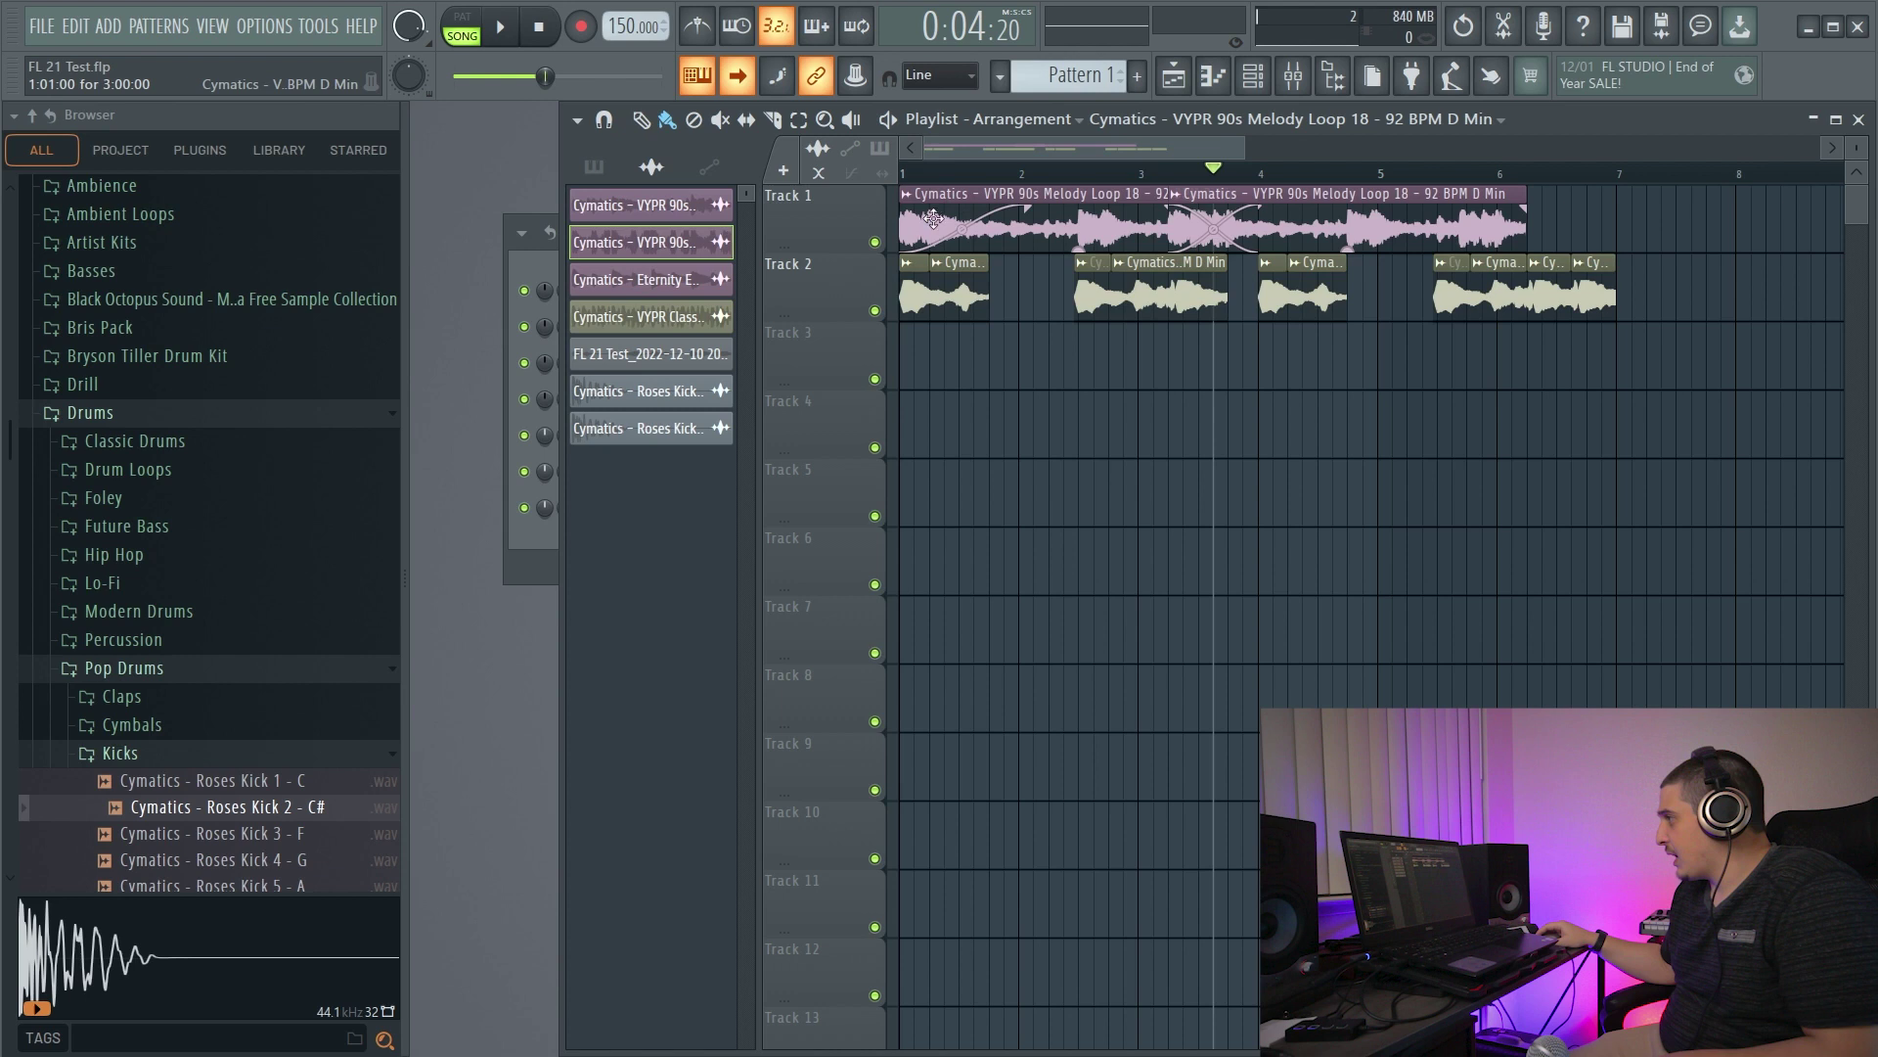
{"action": "left_click", "coordinate": [818, 175]}
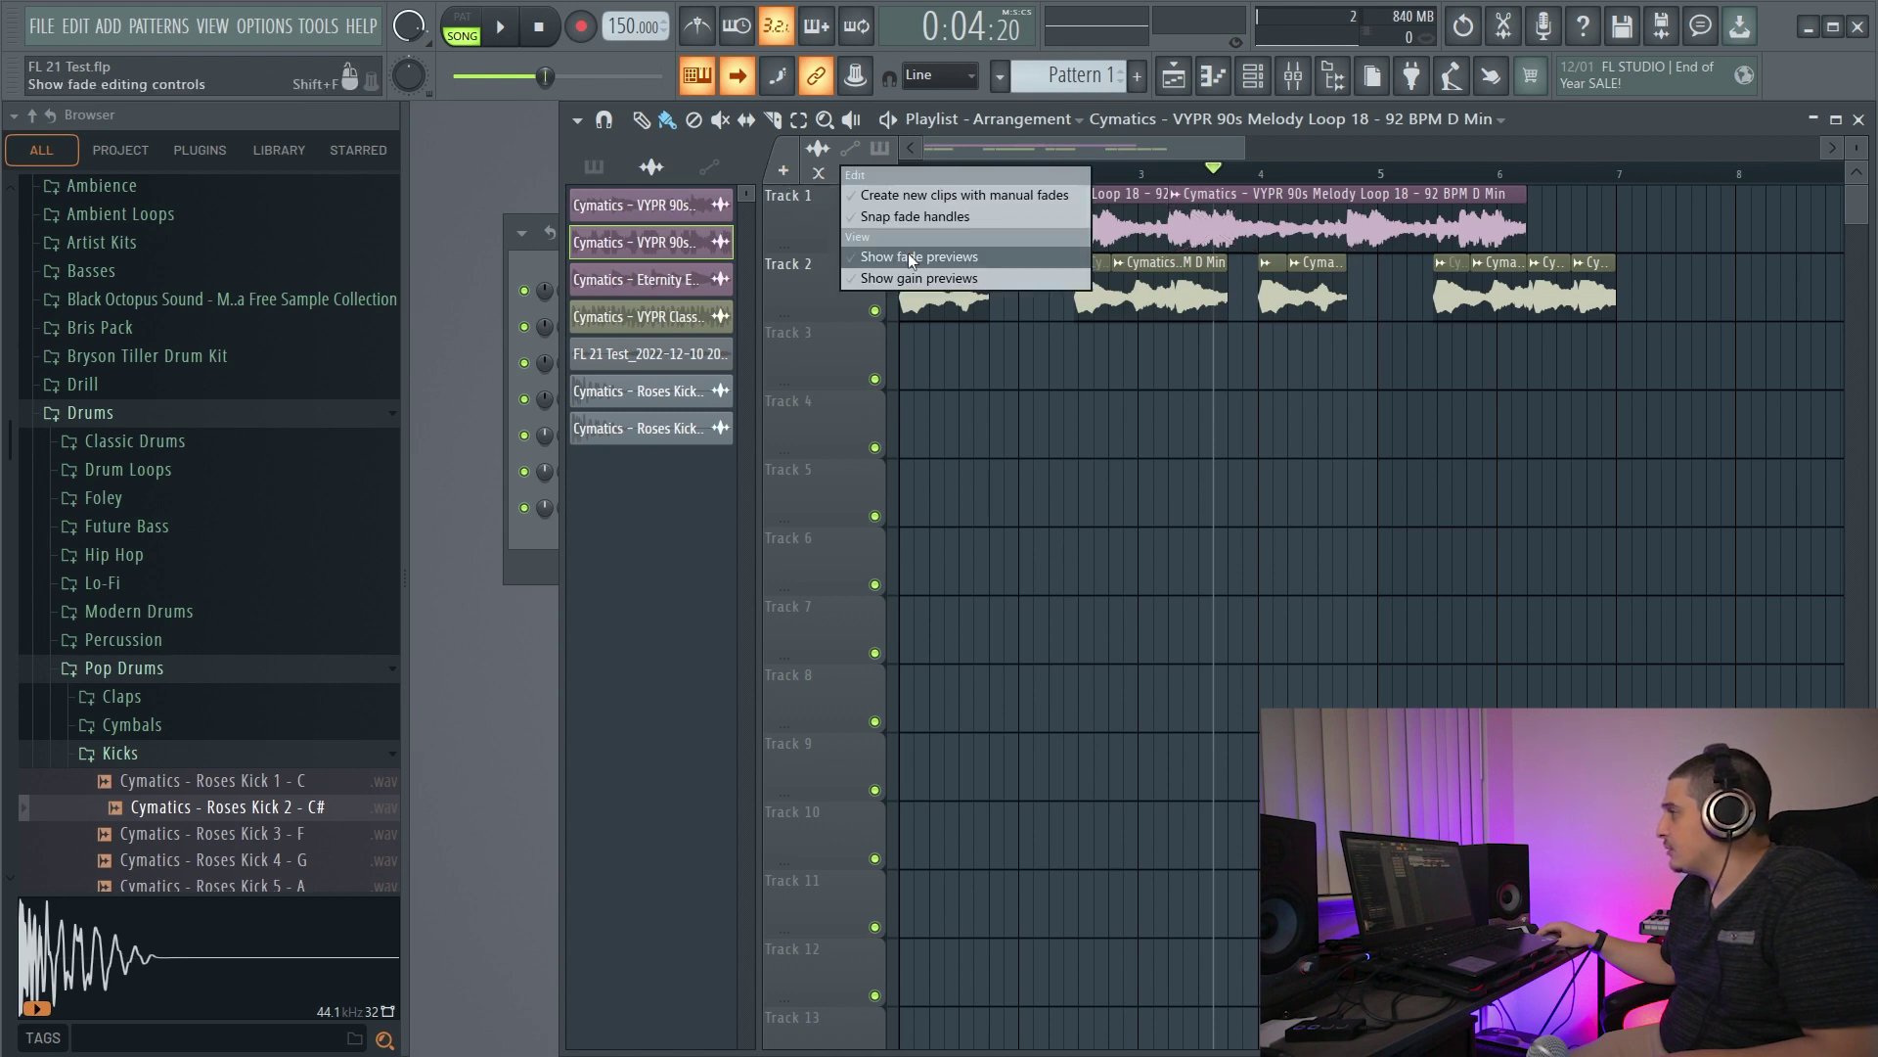
{"action": "left_click", "coordinate": [910, 258]}
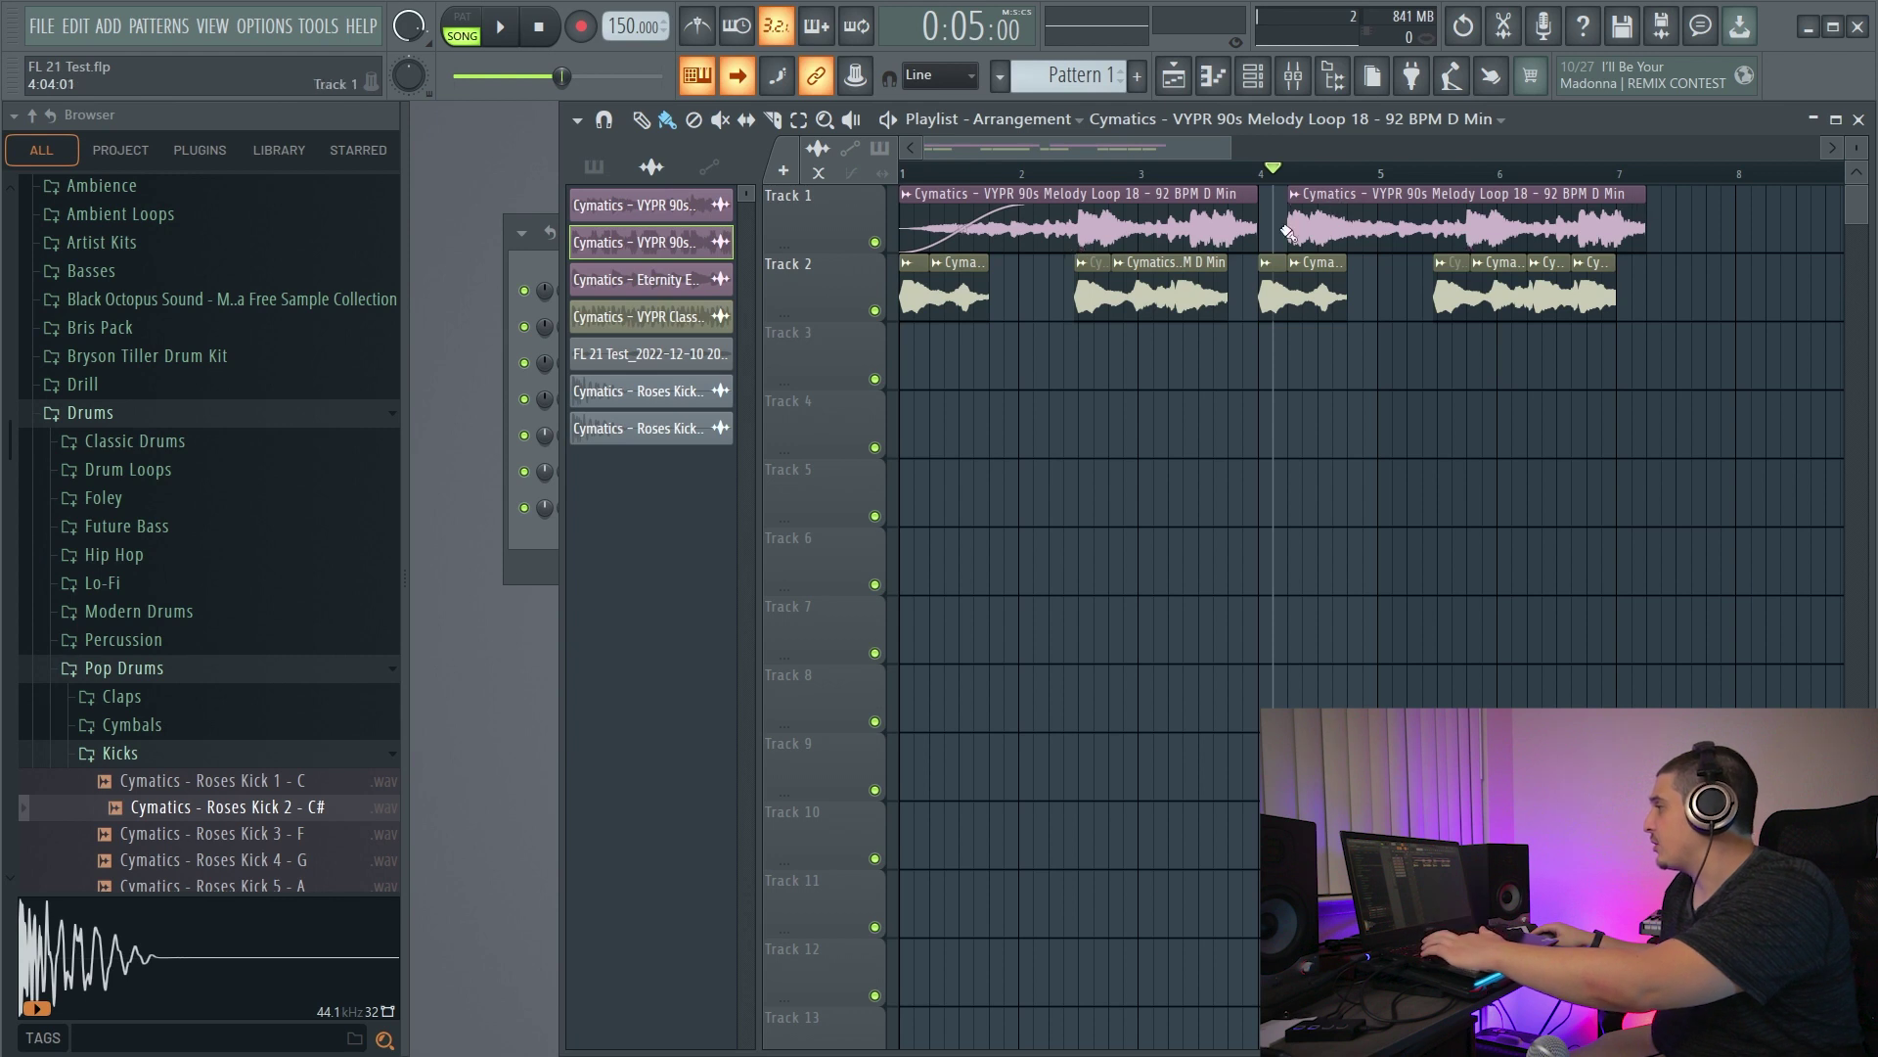
- Show the fade editing controls and raise the second melody clip's gain to 2.8 dB
{"action": "left_click", "coordinate": [820, 173]}
{"action": "right_click", "coordinate": [837, 175]}
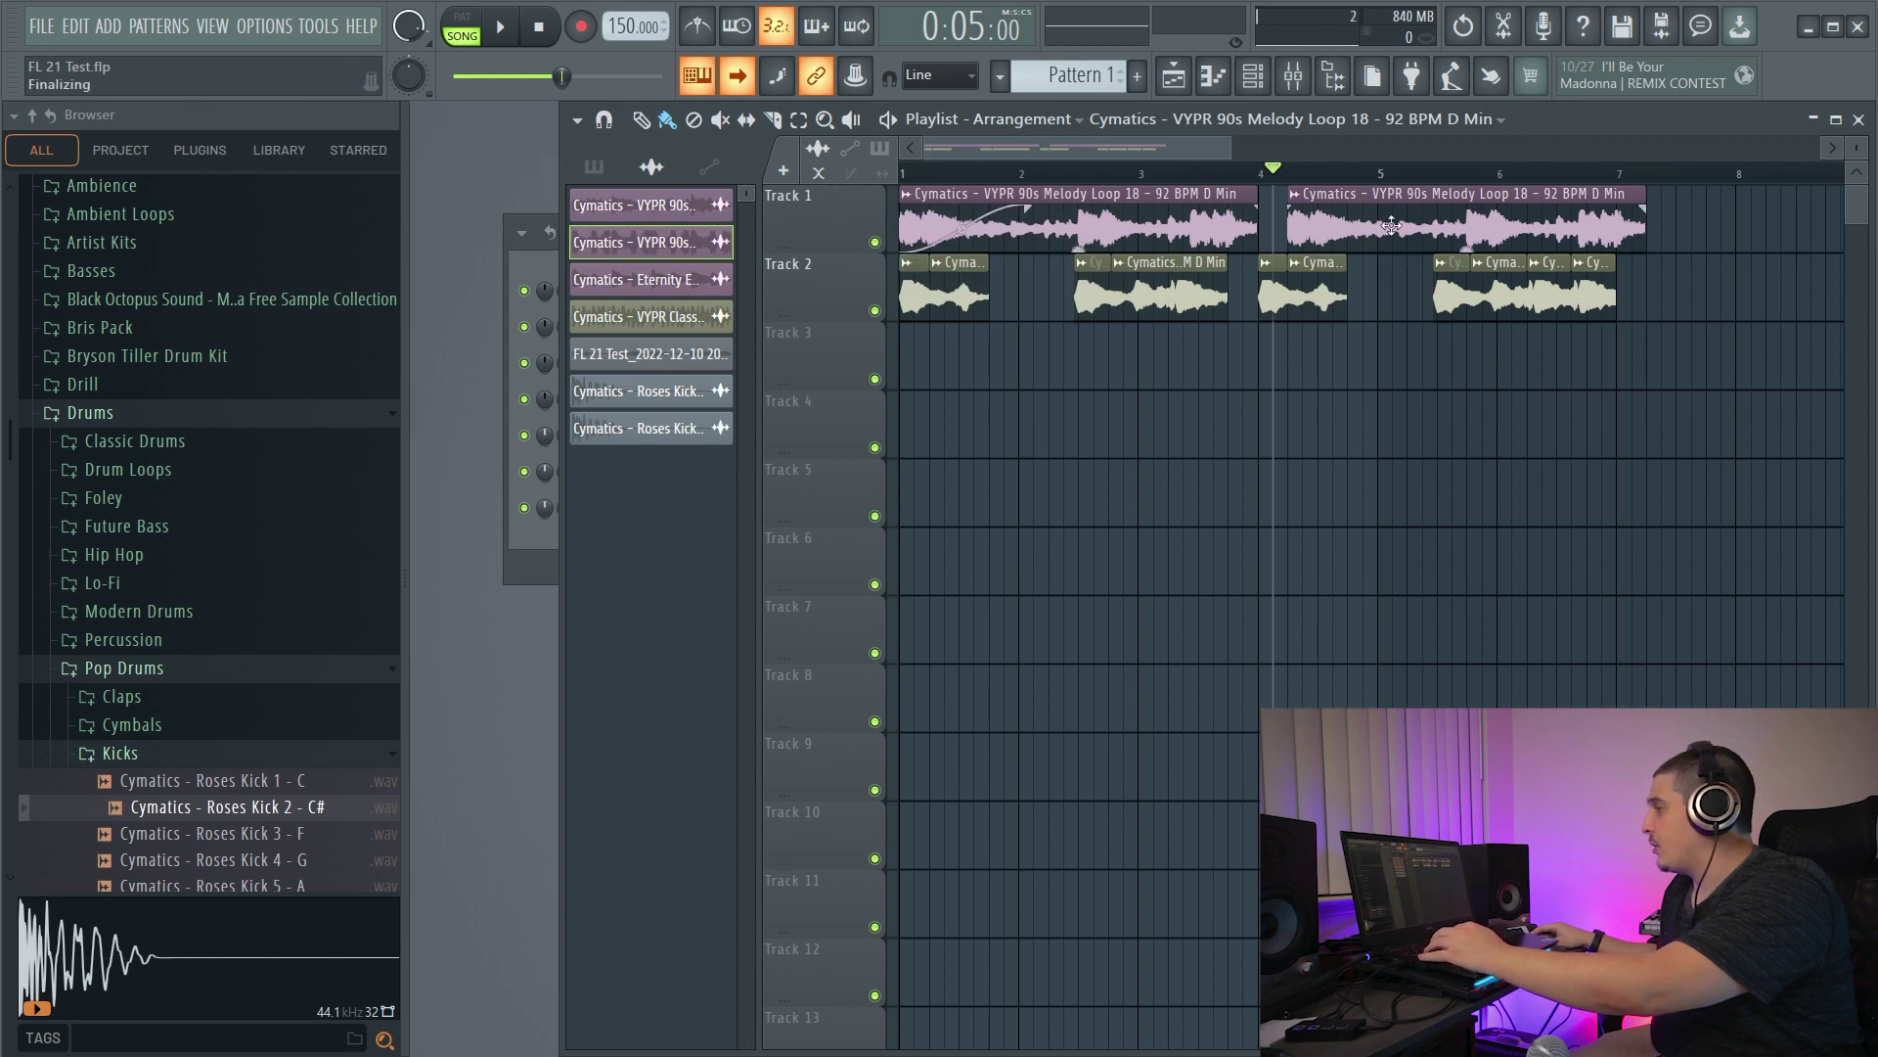
{"action": "mouse_move", "coordinate": [1473, 251]}
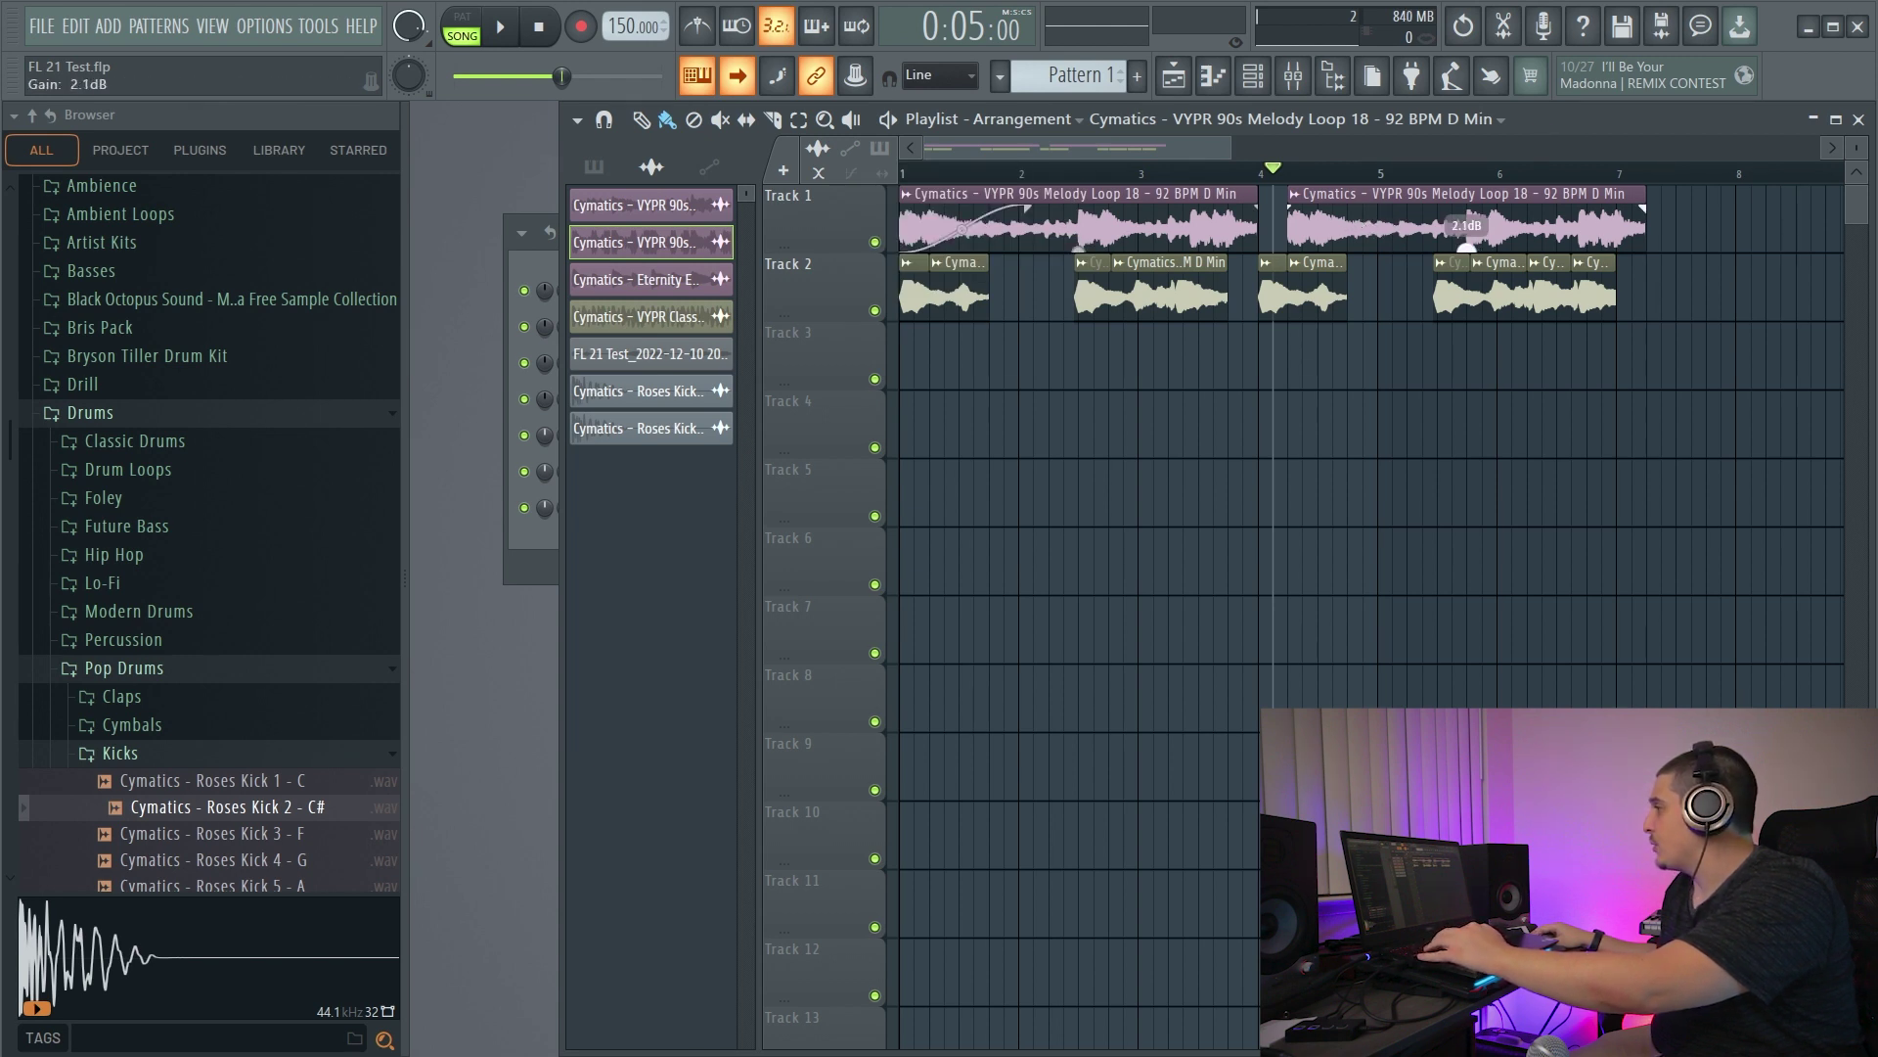
{"action": "left_click_drag", "start_coordinate": [1468, 248], "coordinate": [1468, 242]}
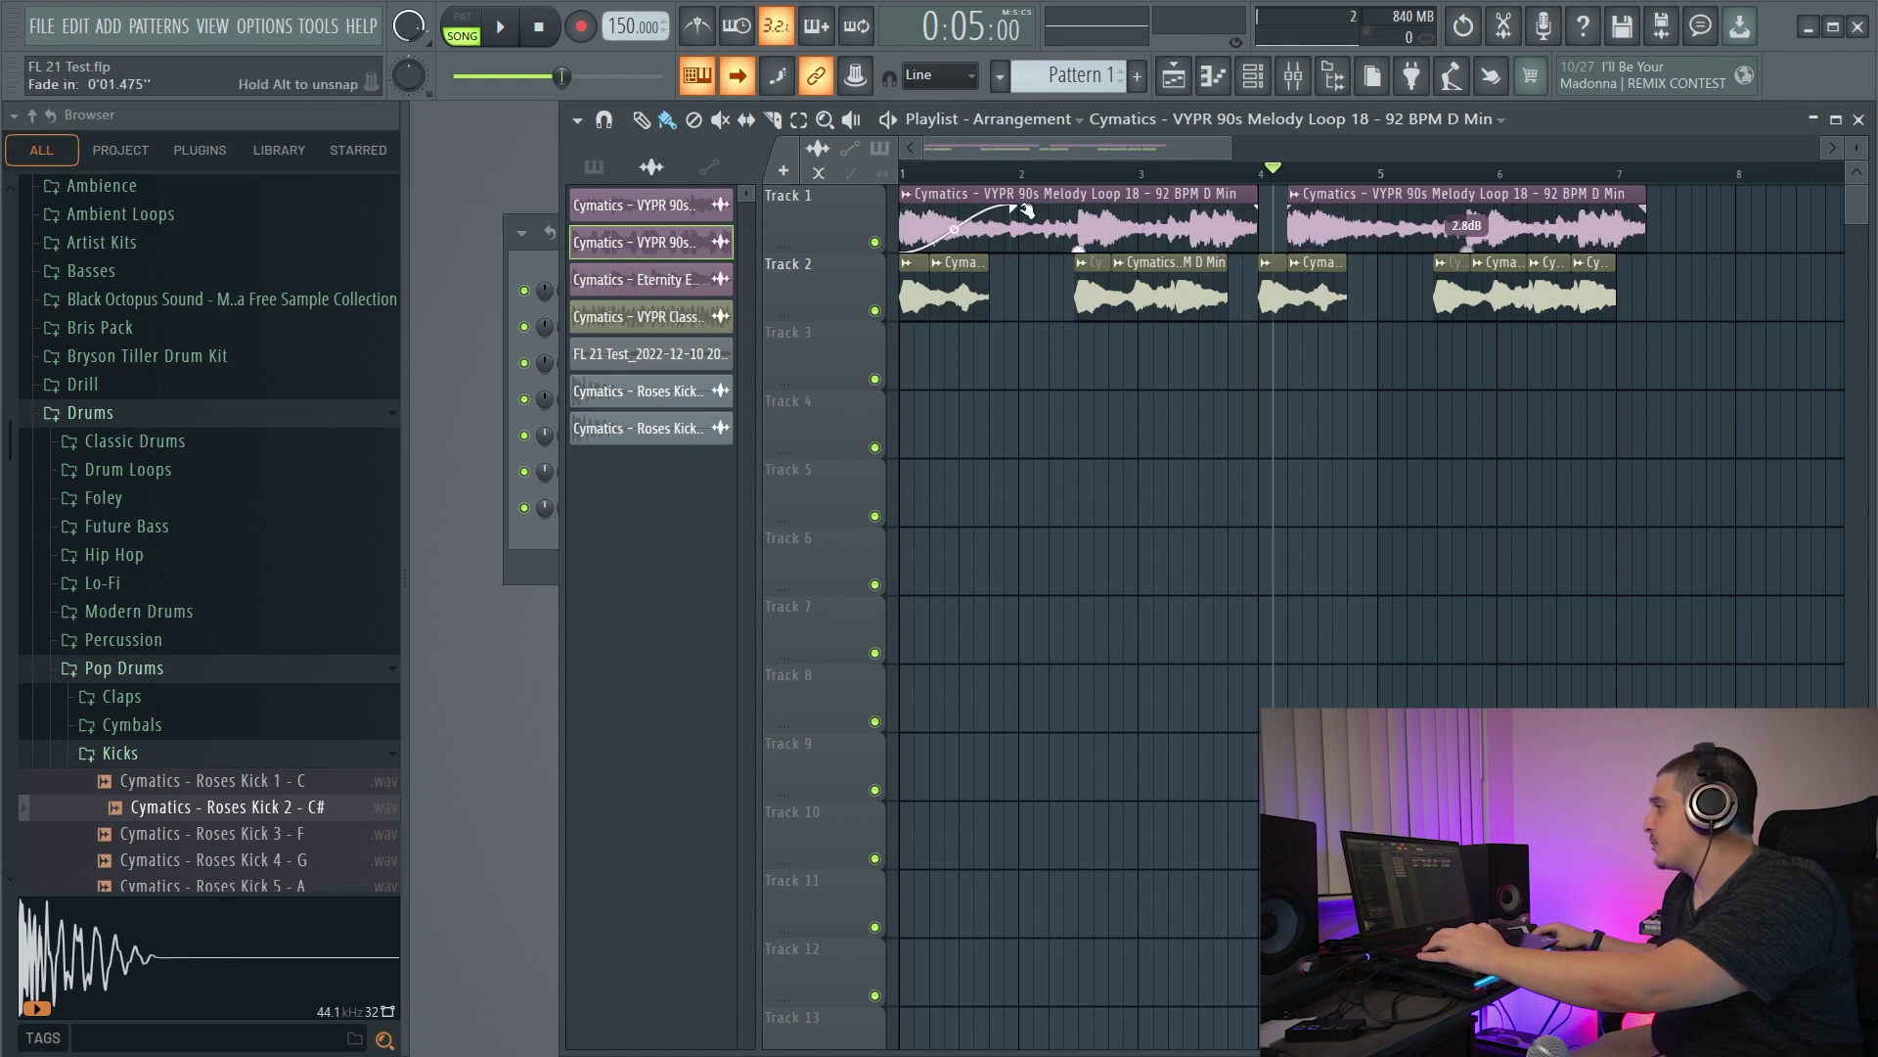
- Toggle snapping of fade handles and lengthen the first melody clip's fade-in to about 1.675 seconds
{"action": "mouse_move", "coordinate": [1017, 218]}
{"action": "left_mouse_down"}
{"action": "mouse_move", "coordinate": [1045, 214]}
{"action": "mouse_move", "coordinate": [1024, 217]}
{"action": "left_mouse_up"}
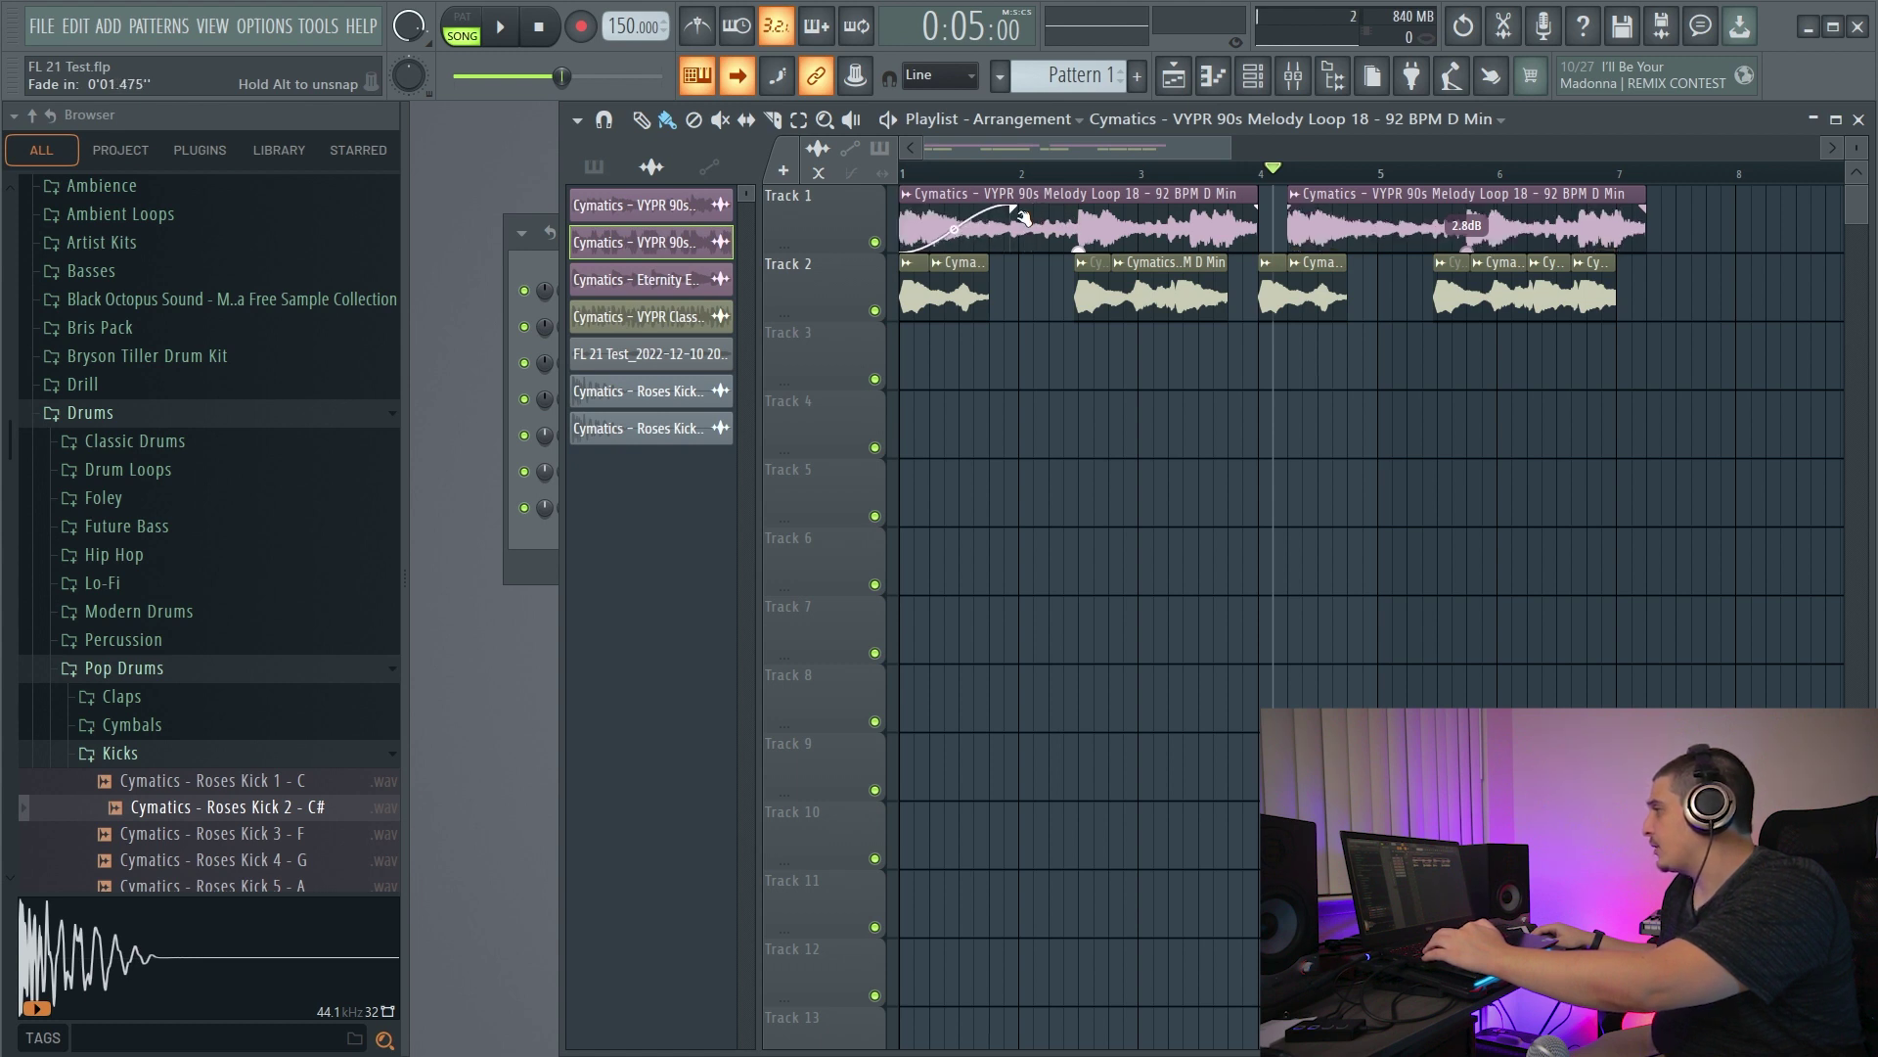
{"action": "right_click", "coordinate": [846, 170]}
{"action": "left_click", "coordinate": [891, 217]}
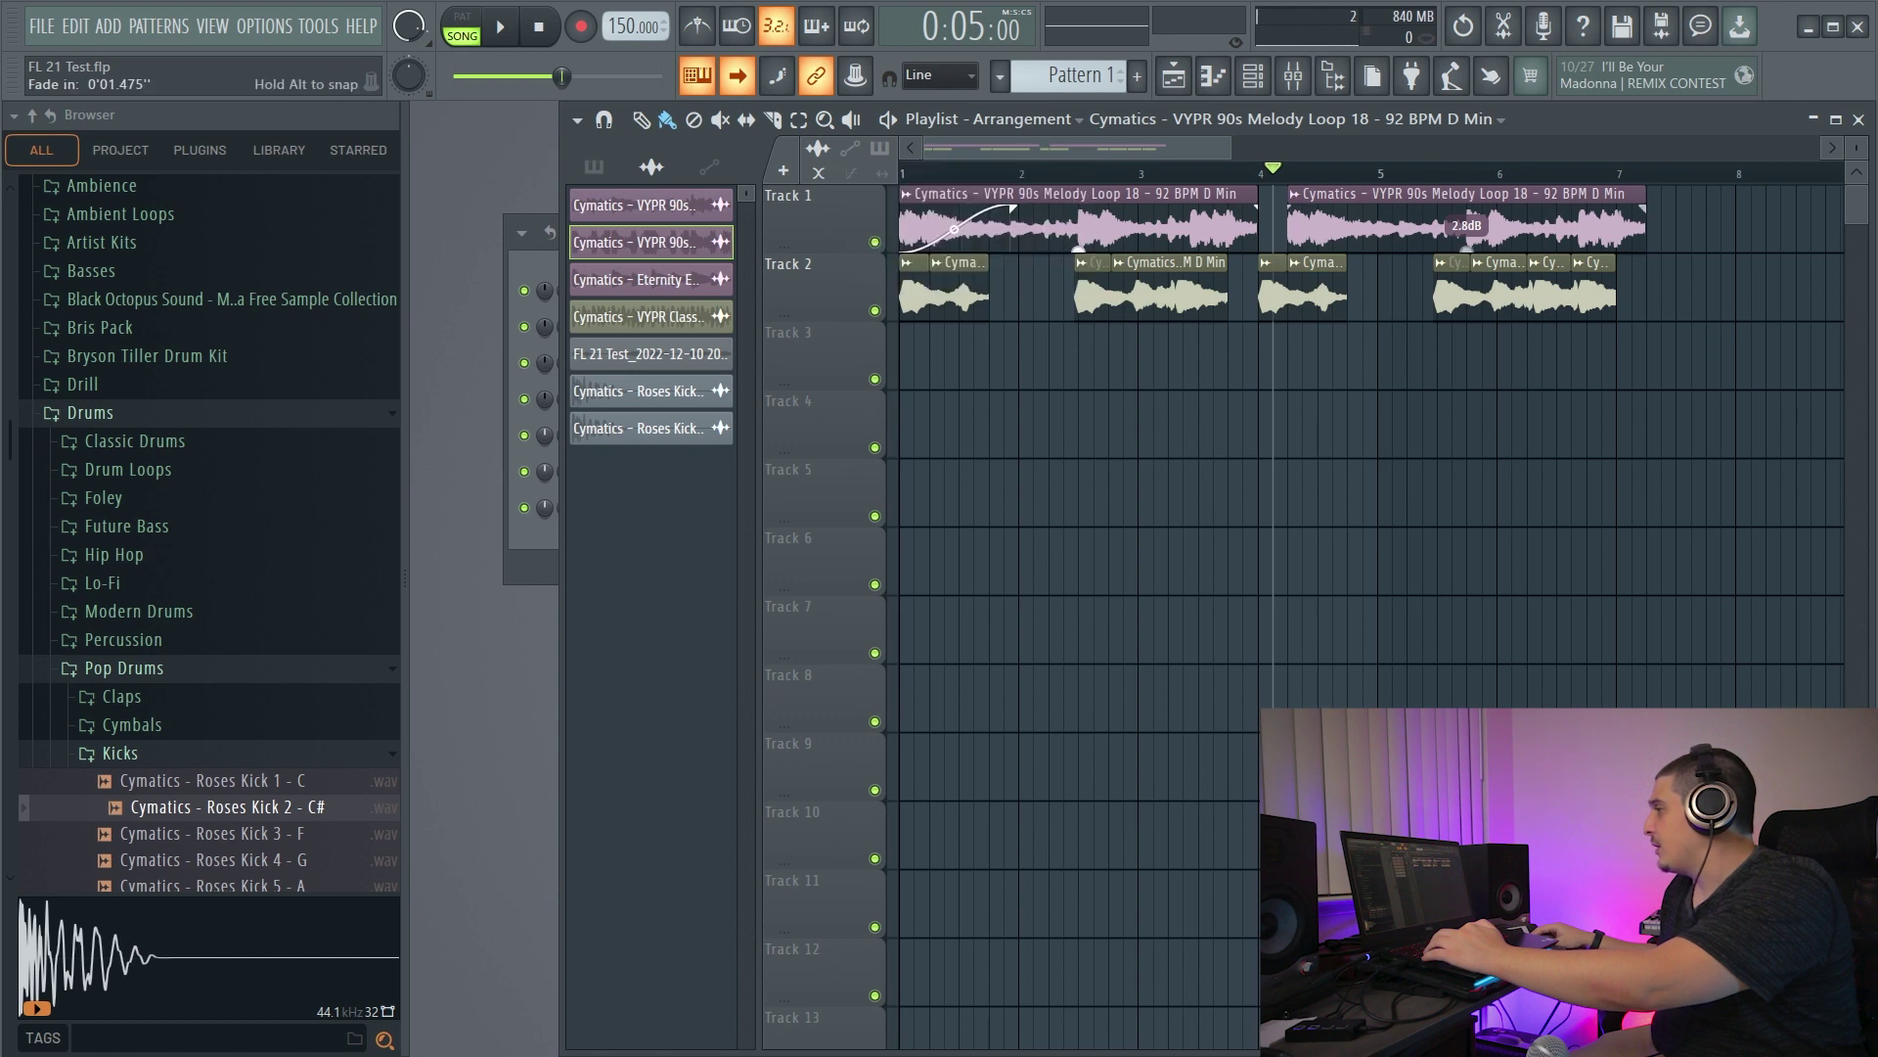
{"action": "mouse_move", "coordinate": [1014, 207]}
{"action": "left_mouse_down"}
{"action": "mouse_move", "coordinate": [1071, 226]}
{"action": "mouse_move", "coordinate": [1009, 227]}
{"action": "mouse_move", "coordinate": [1031, 228]}
{"action": "left_mouse_up"}
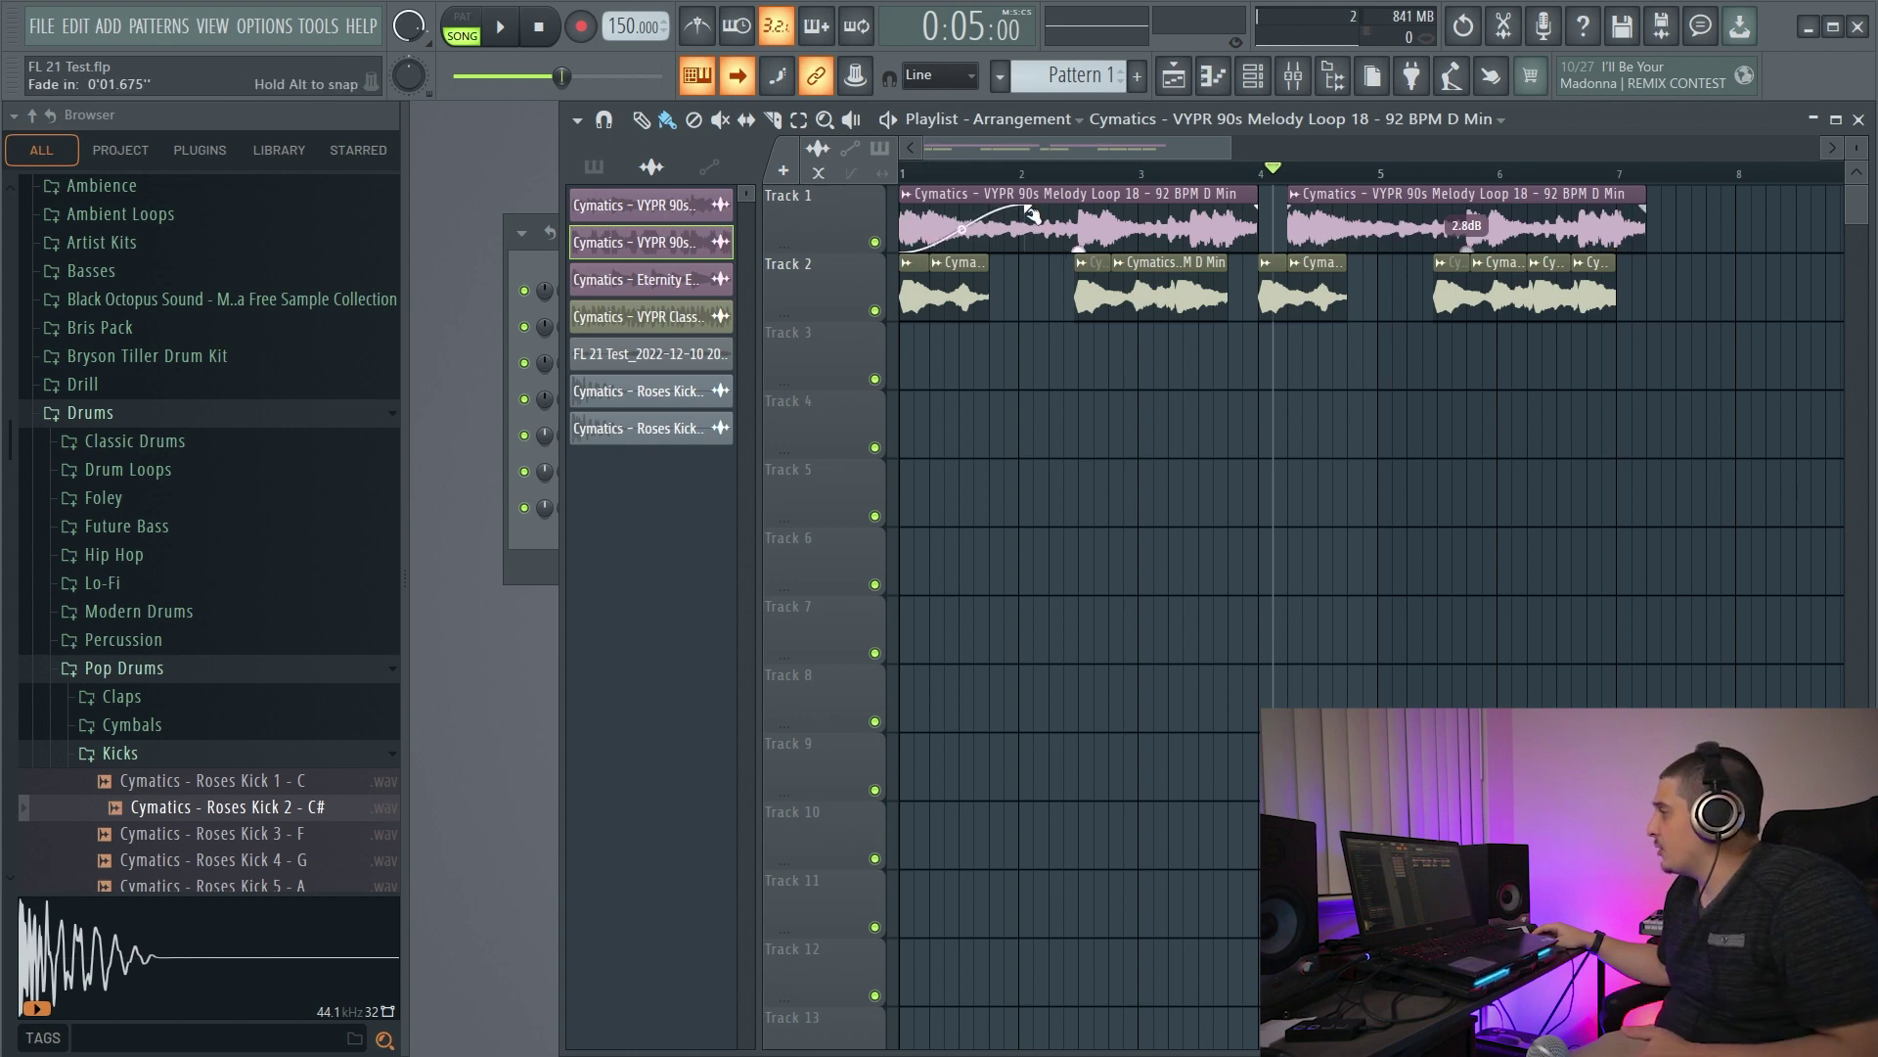
- Hide the fade editing controls and toggle the option to create new clips with manual fades
{"action": "left_click", "coordinate": [818, 177]}
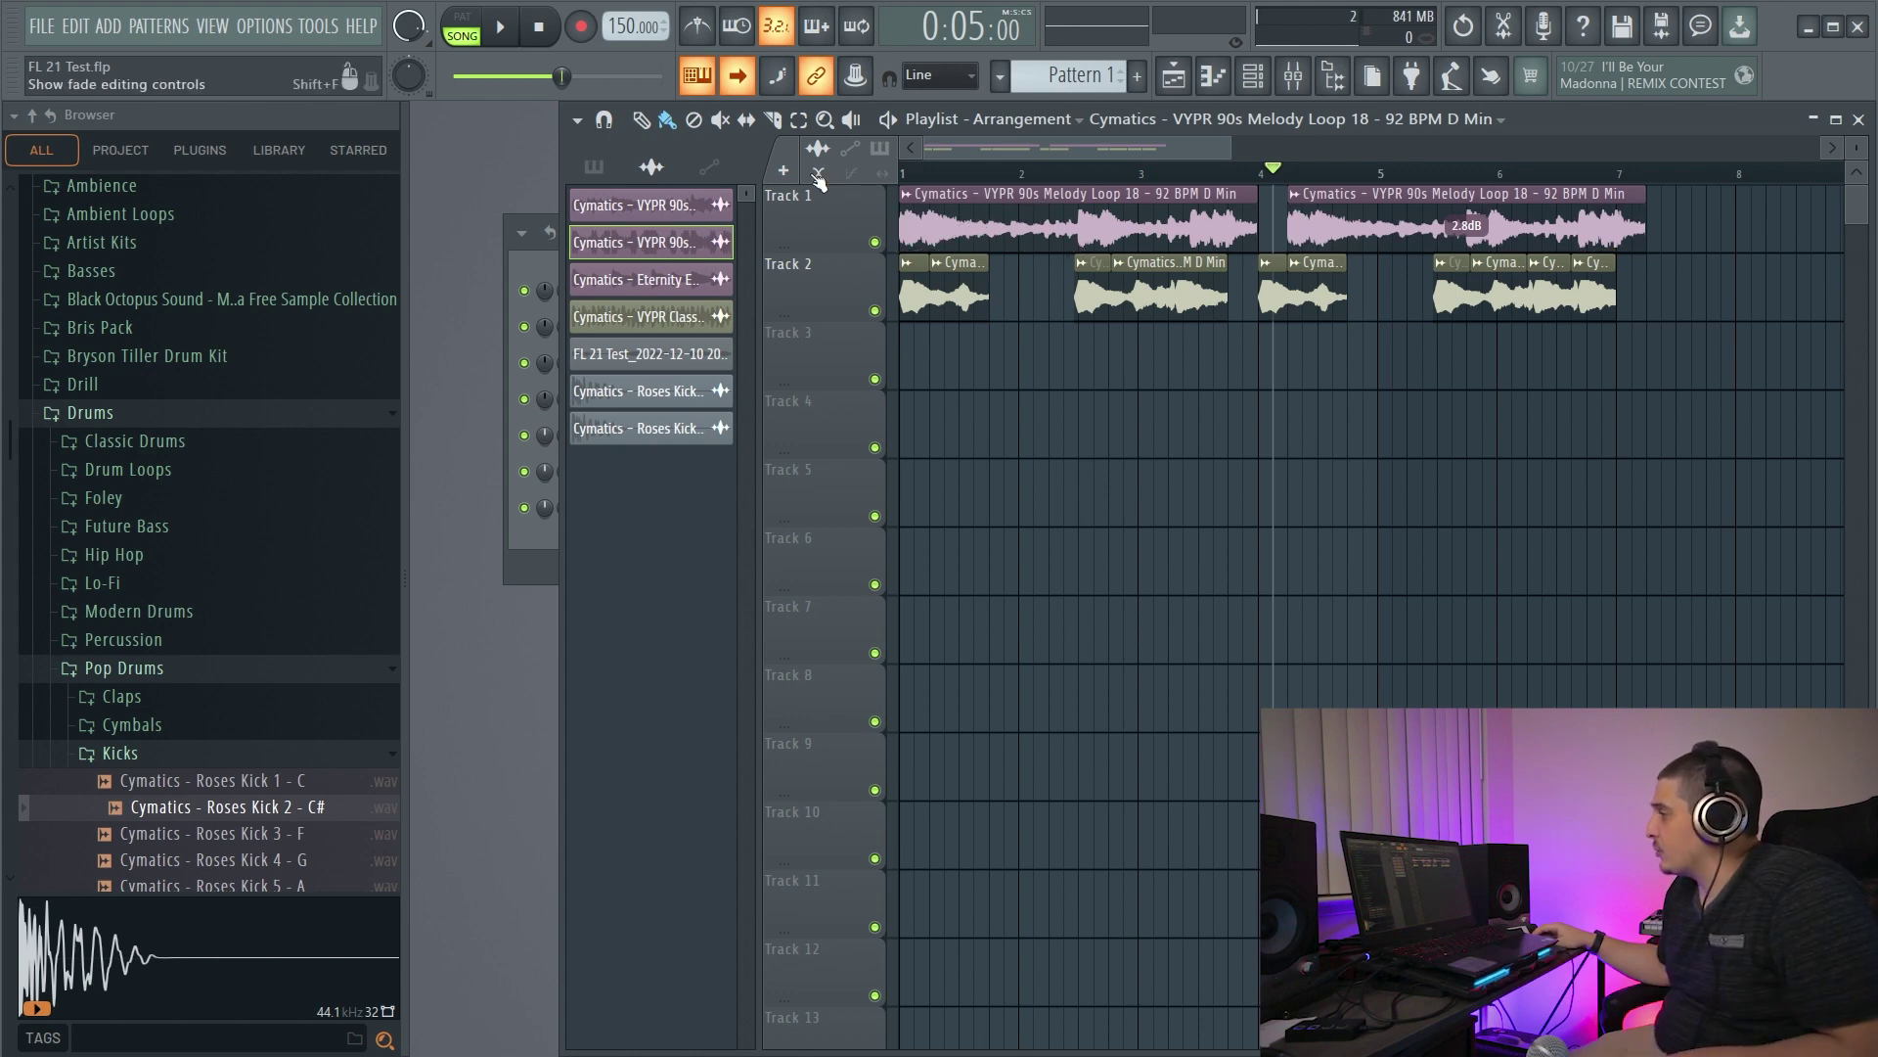
{"action": "left_click", "coordinate": [818, 174]}
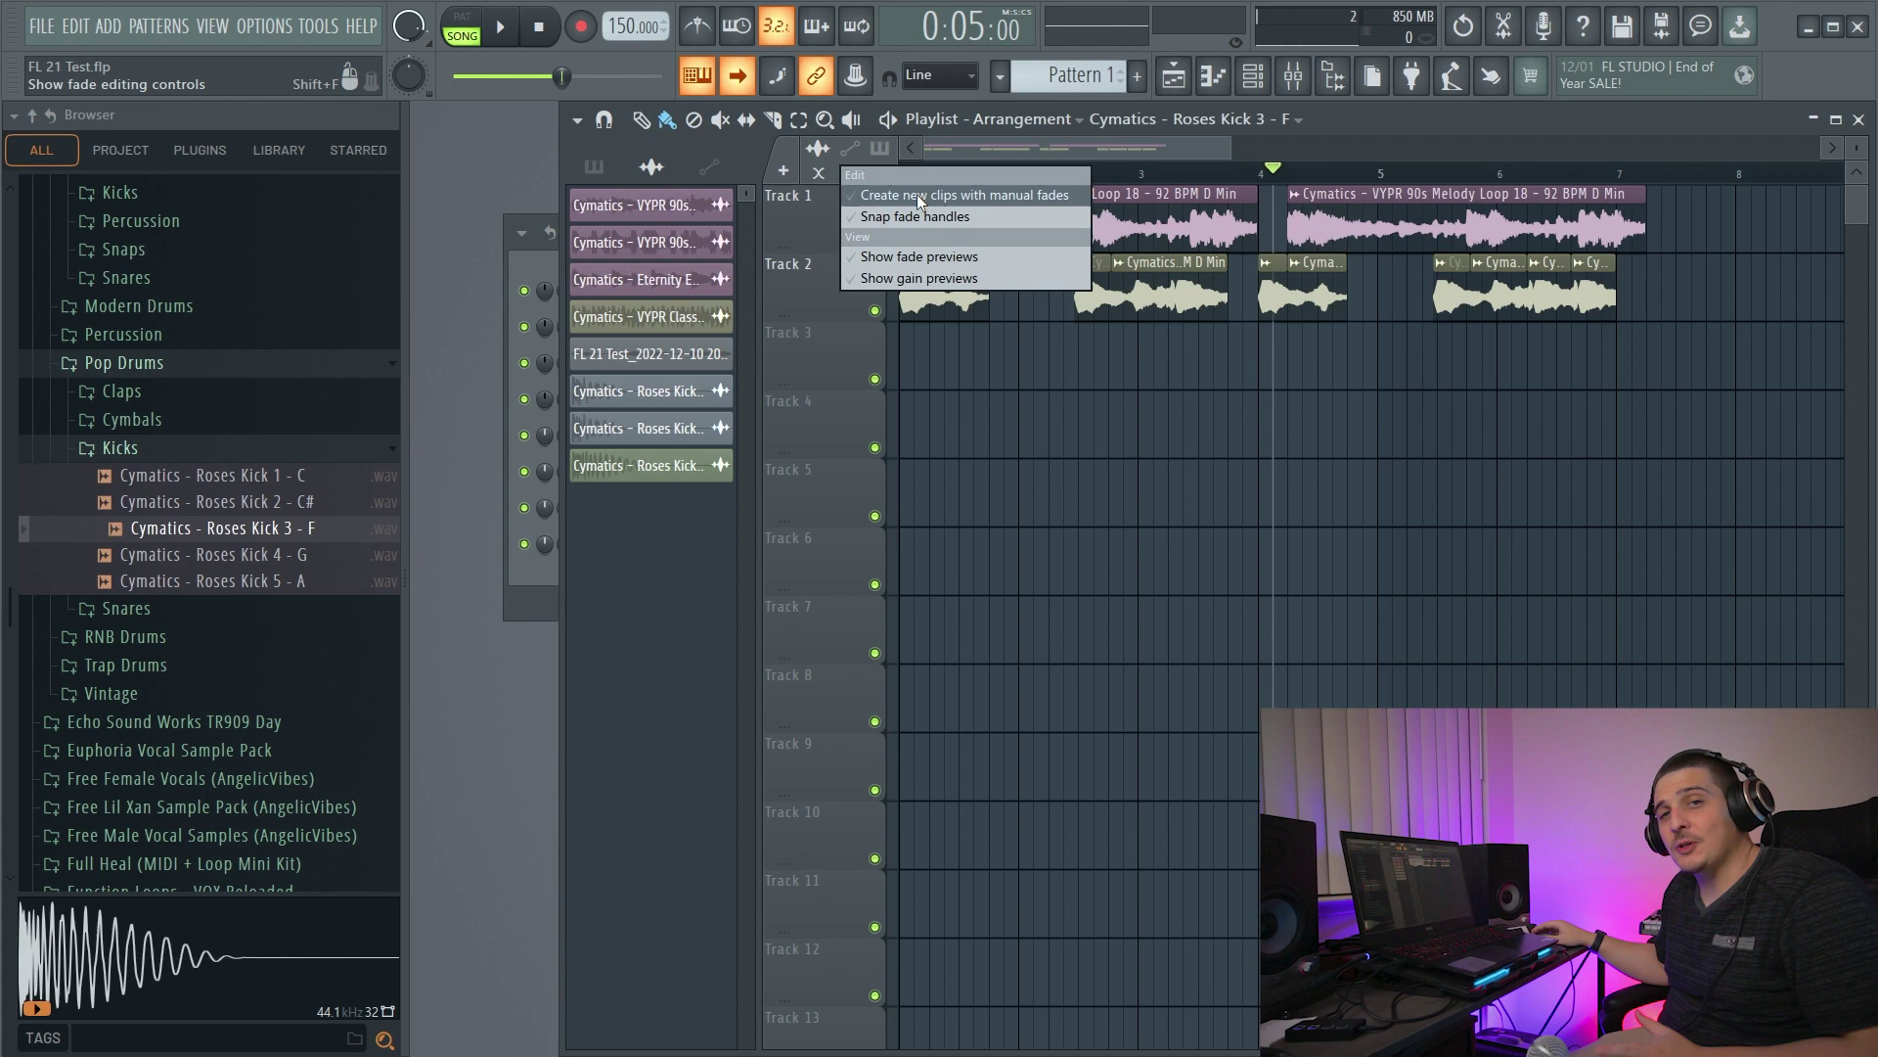
{"action": "left_click", "coordinate": [996, 192]}
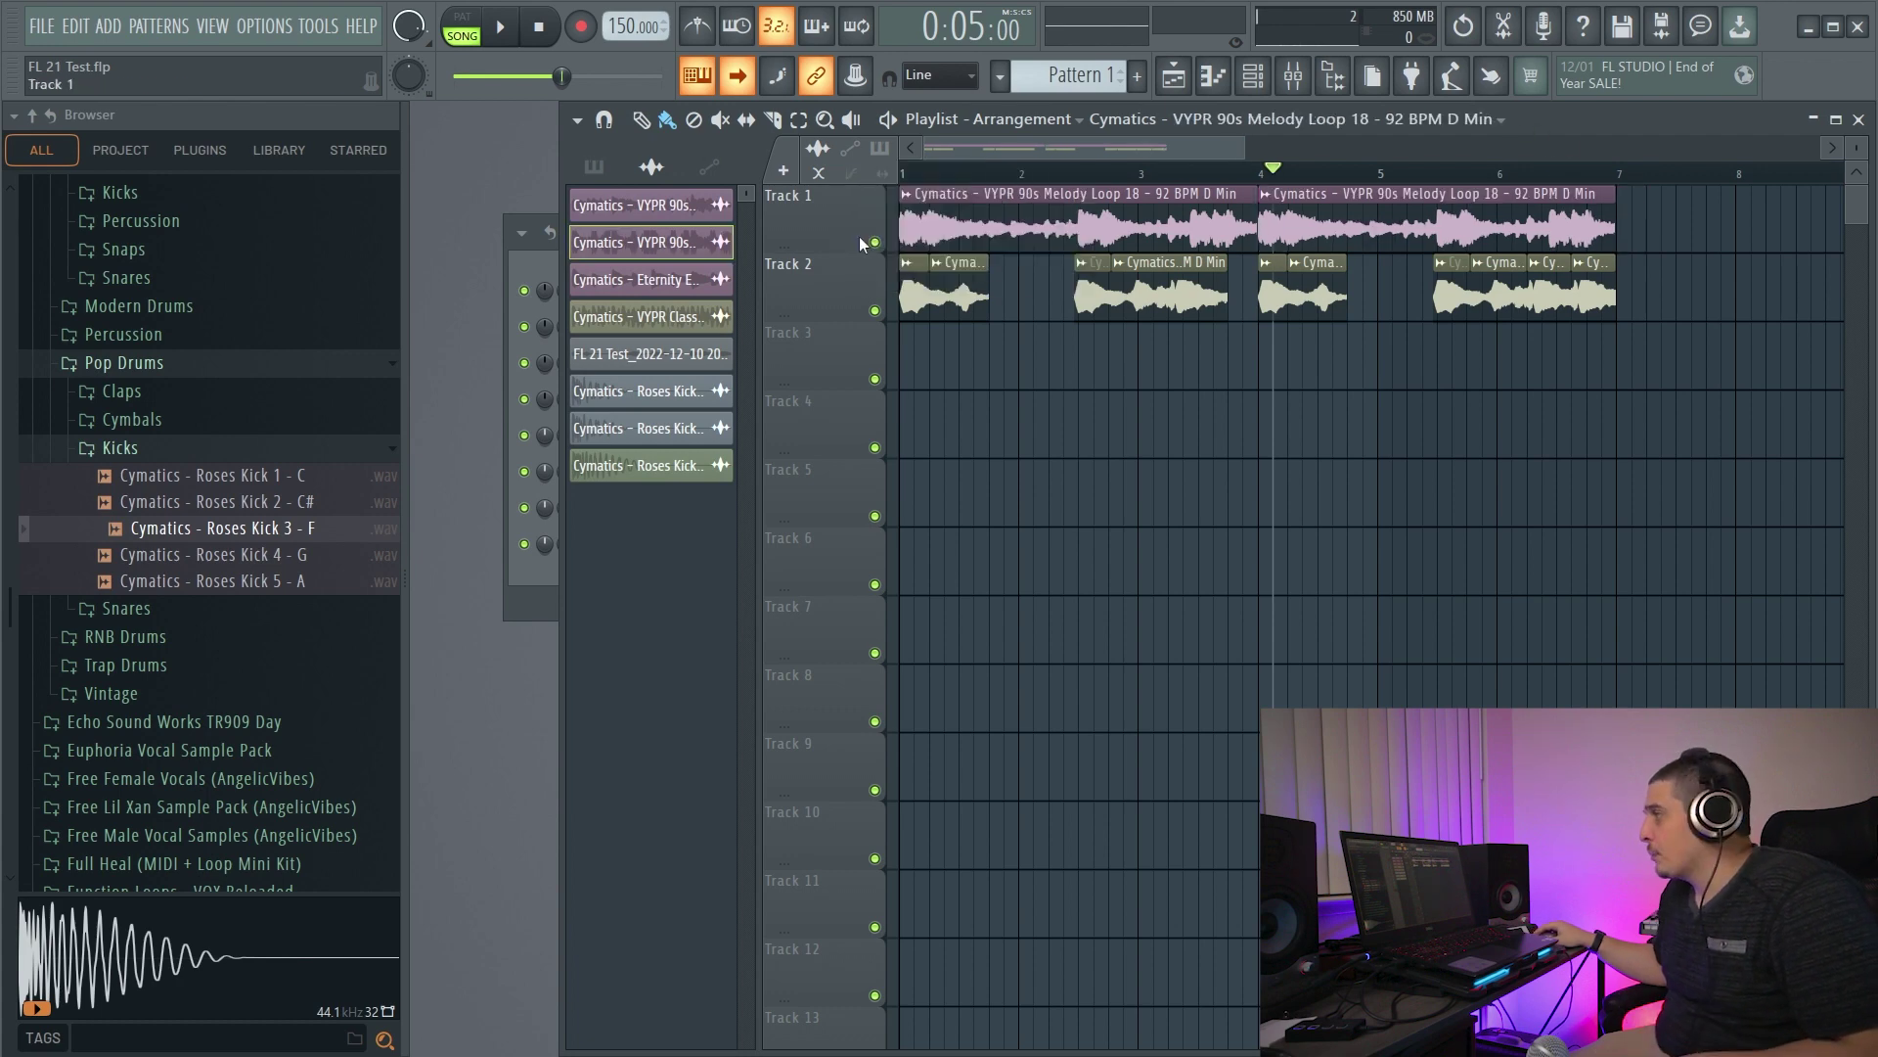
- Add a Massive instrument track to the playlist and close the plugin's window
{"action": "left_click", "coordinate": [783, 171]}
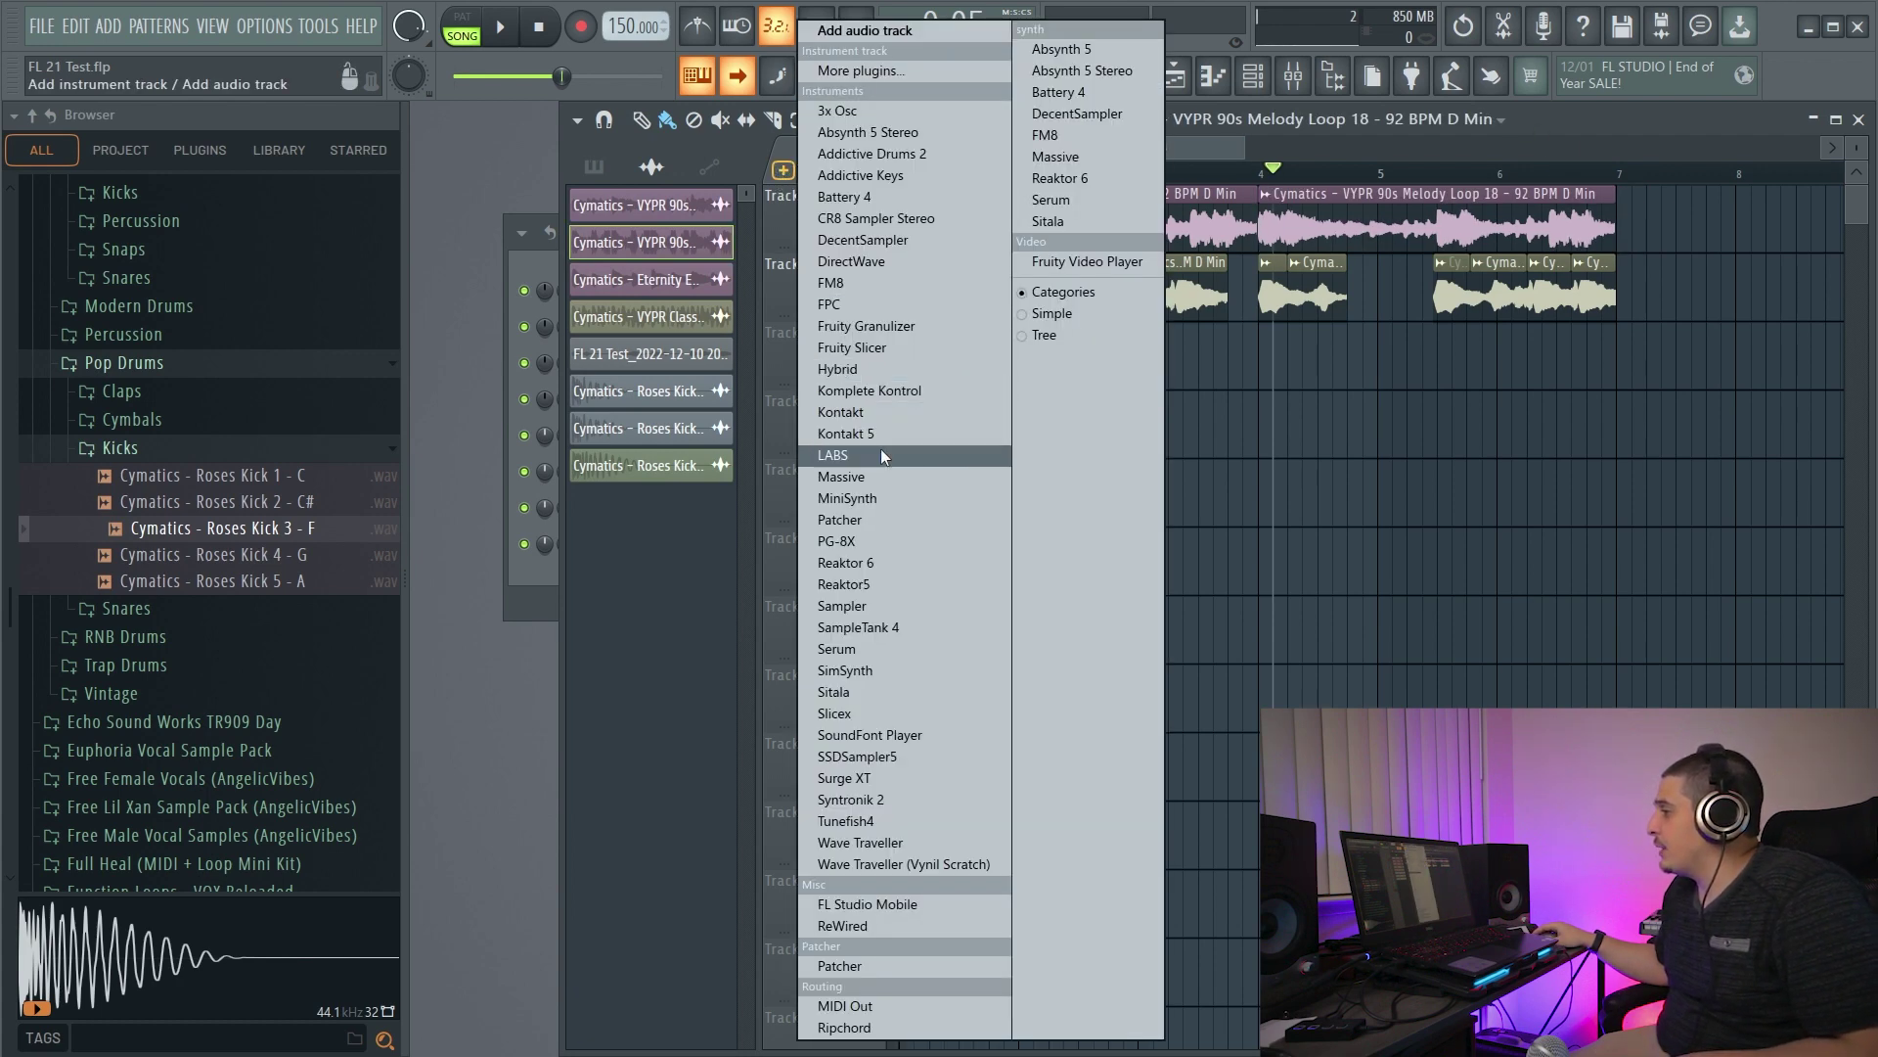
{"action": "left_click", "coordinate": [920, 476]}
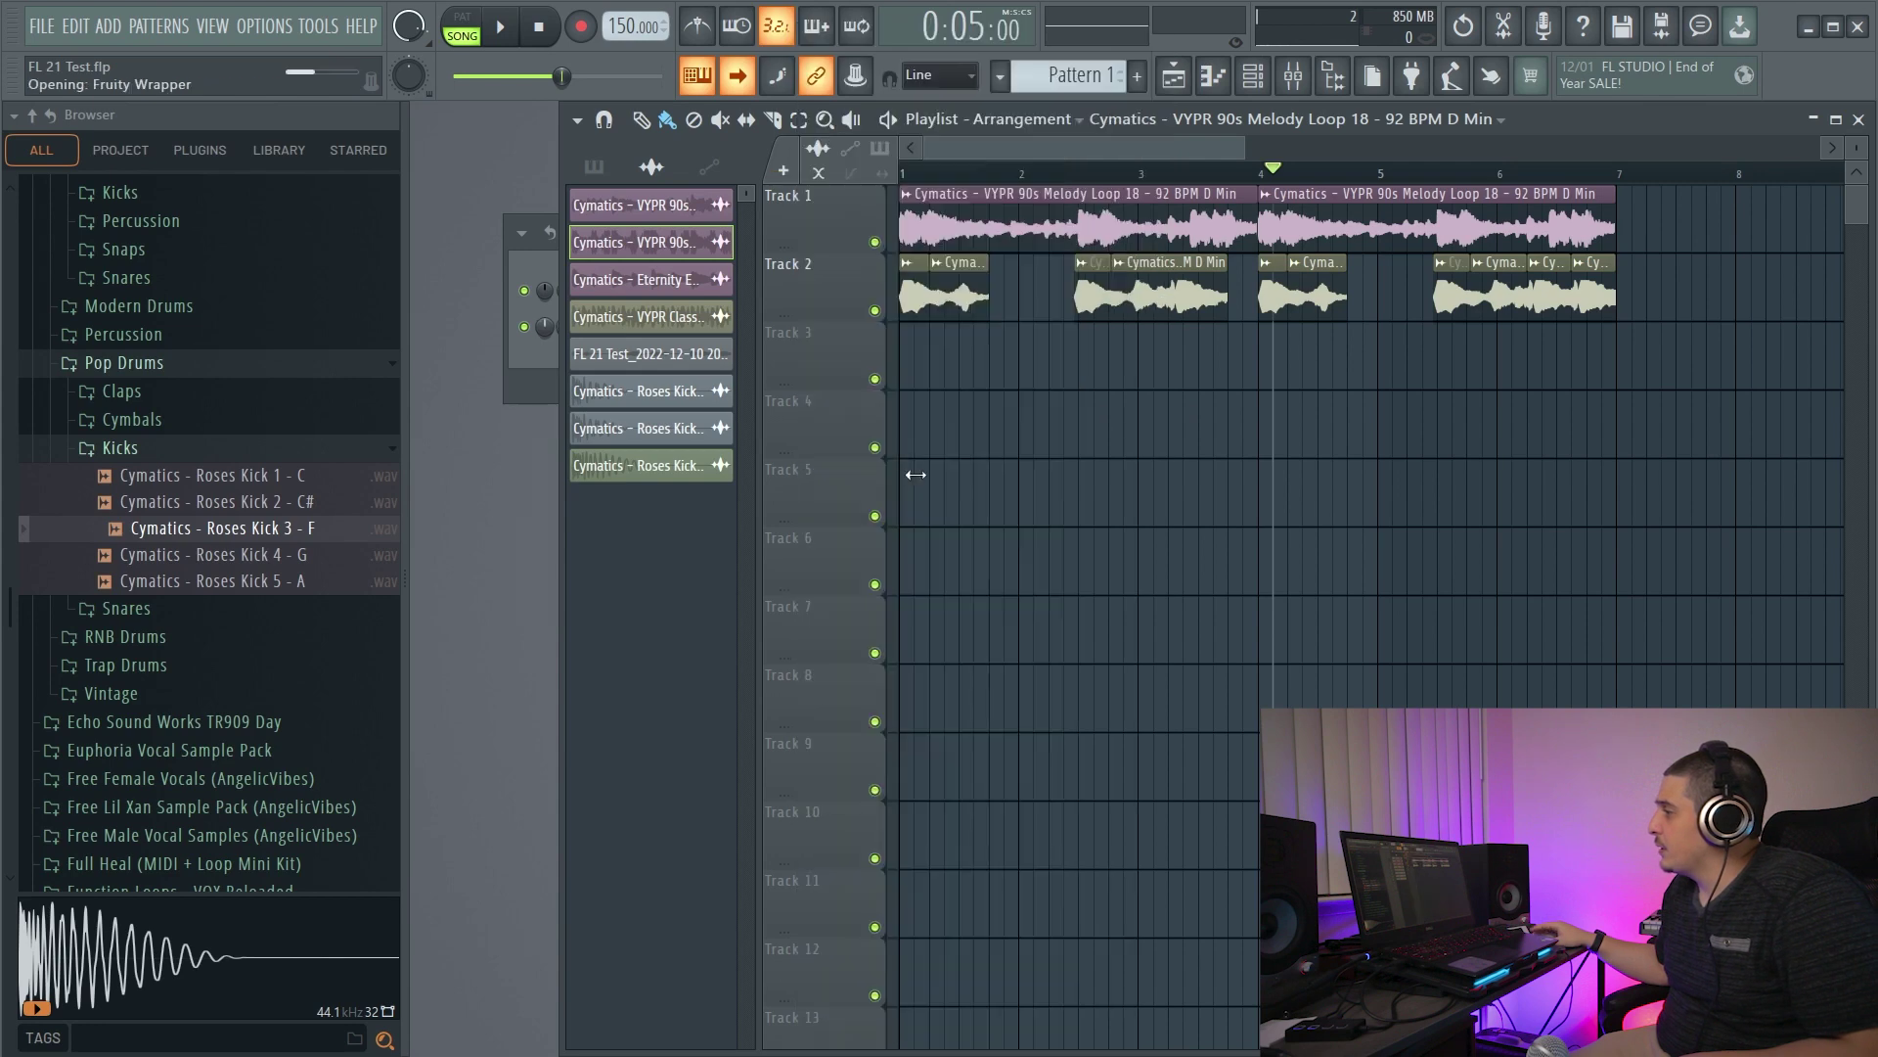
{"action": "left_click_drag", "start_coordinate": [1267, 438], "coordinate": [1258, 437]}
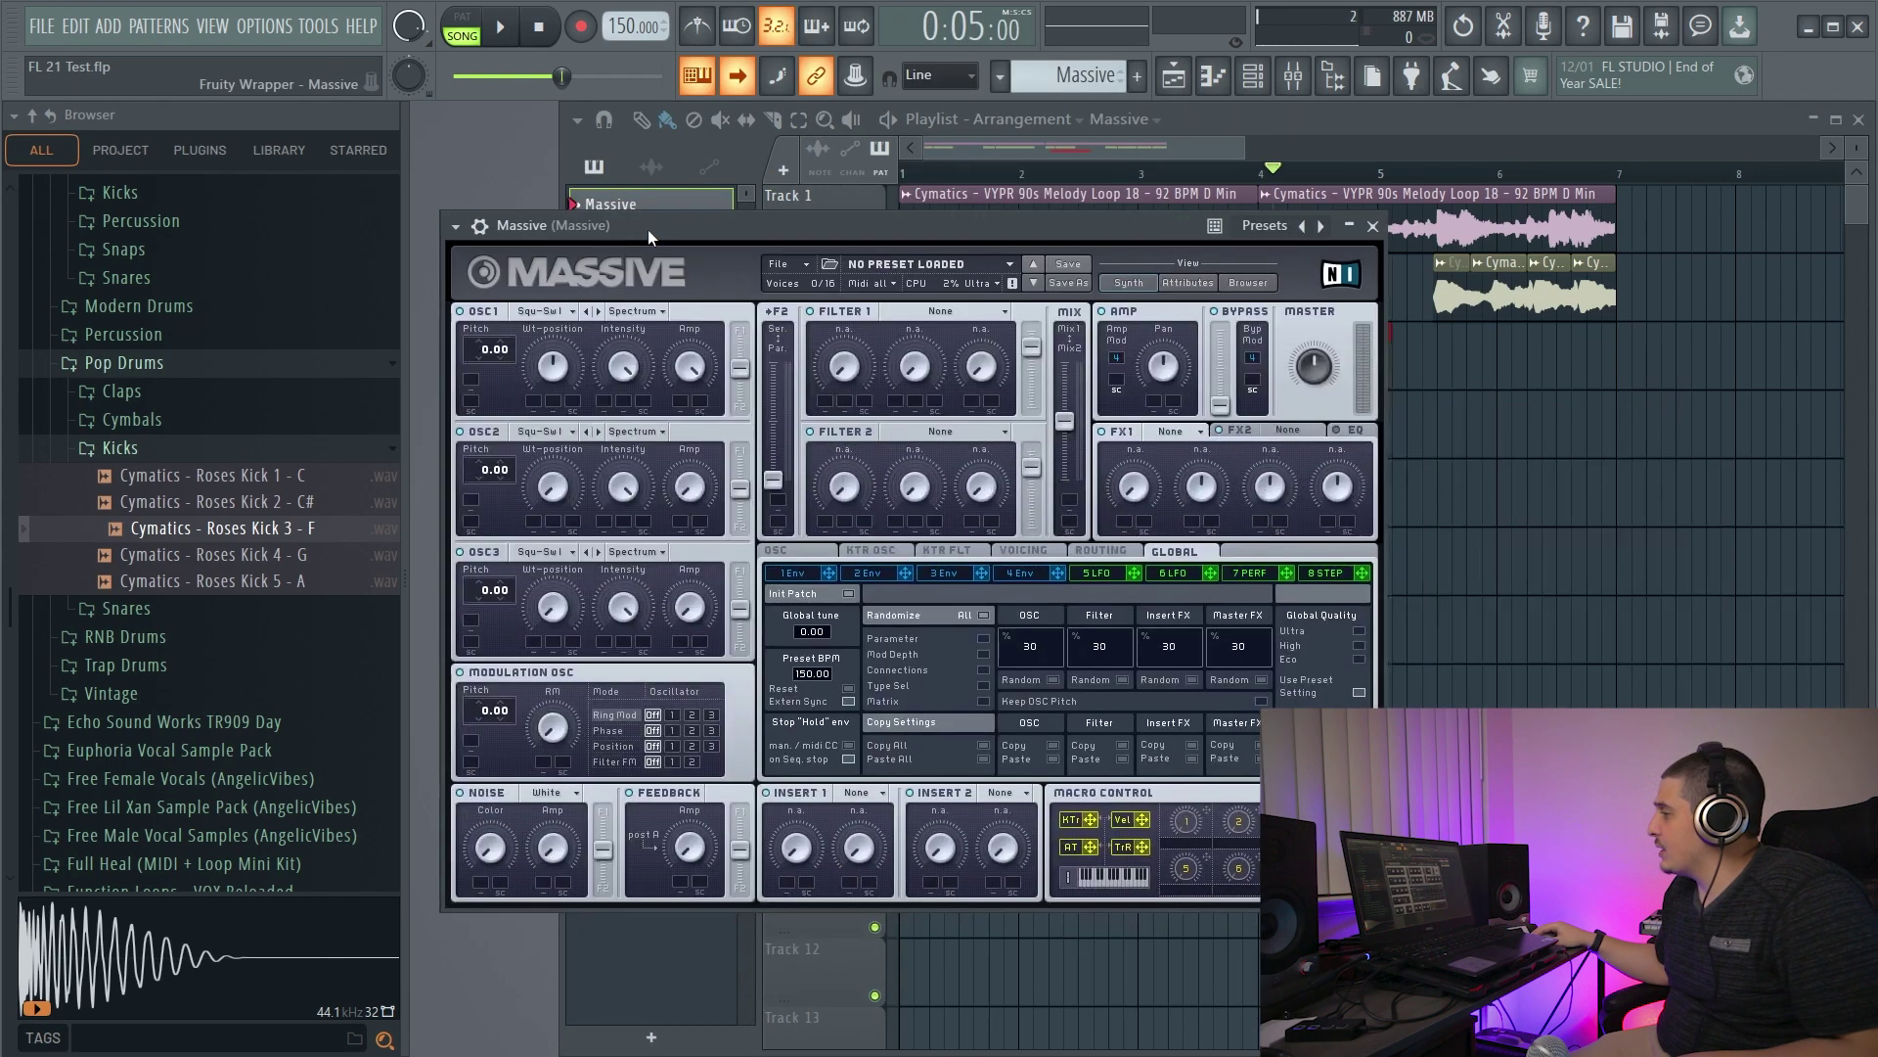
{"action": "left_click_drag", "start_coordinate": [647, 231], "coordinate": [650, 225]}
{"action": "left_click", "coordinate": [1374, 223]}
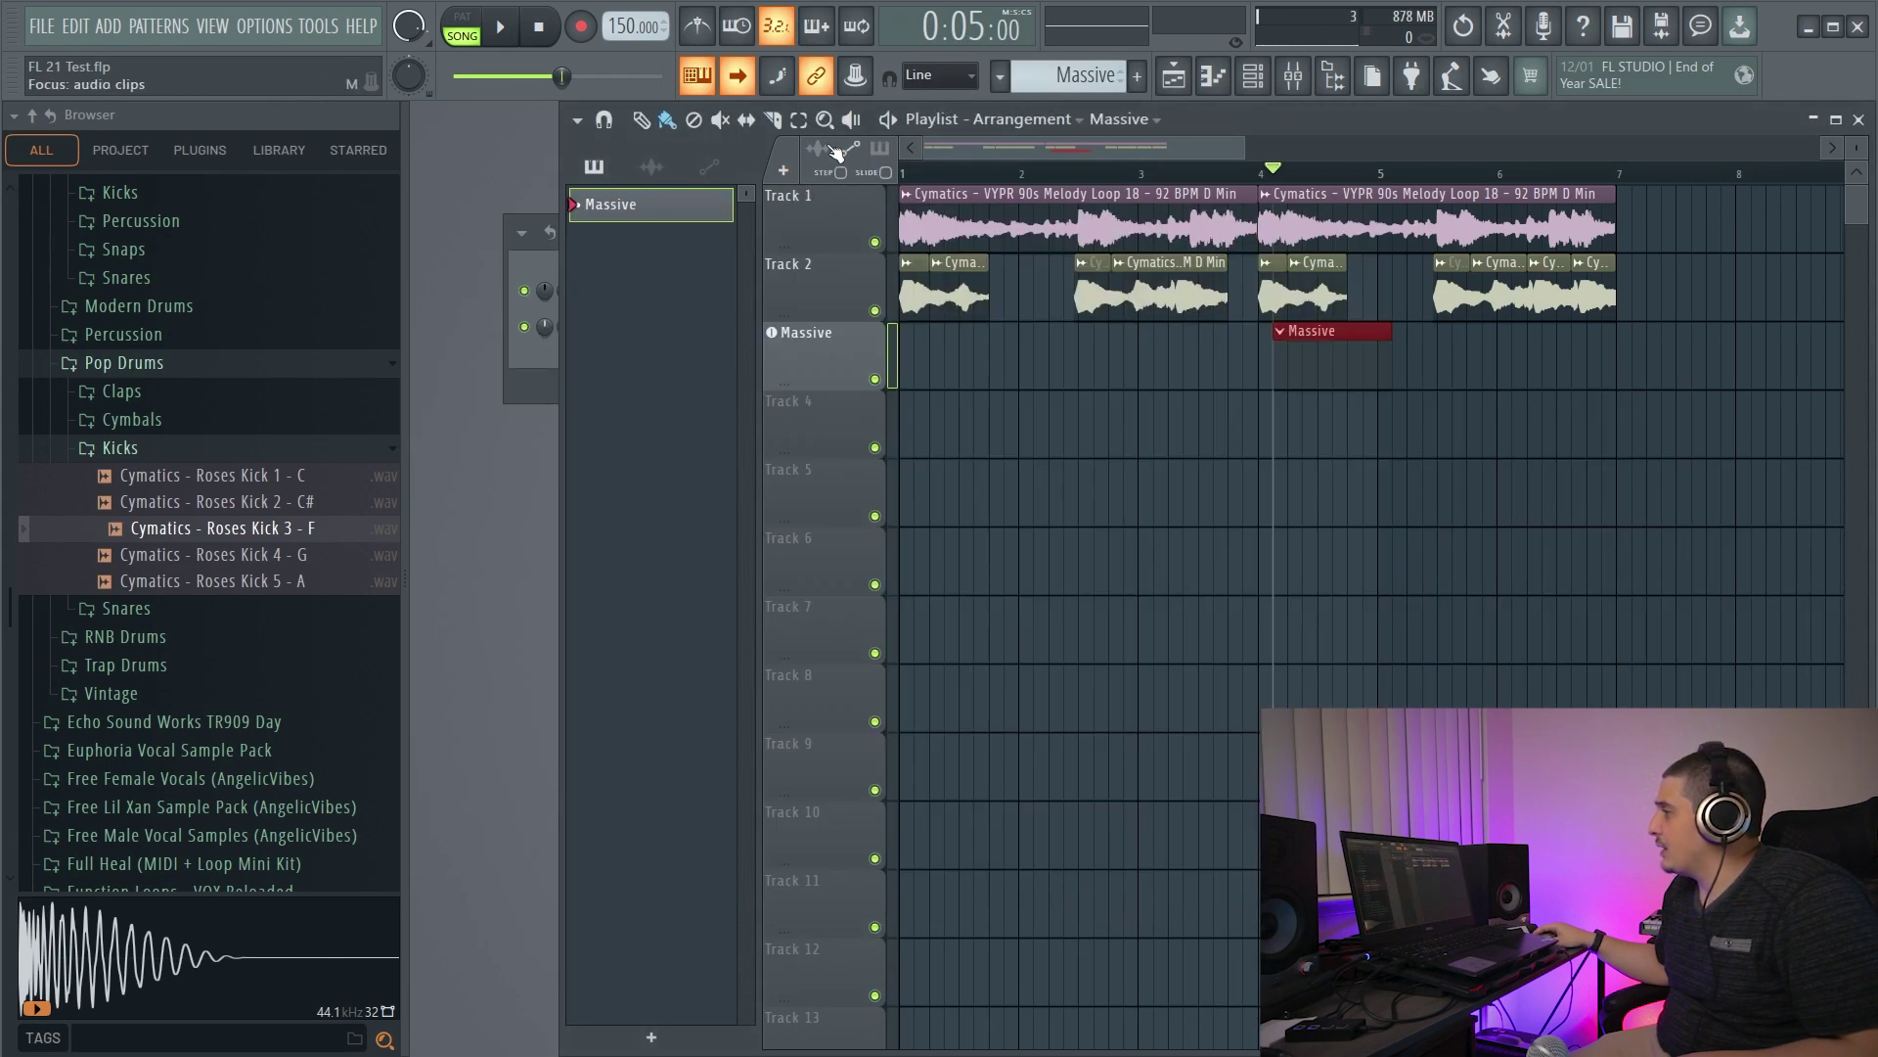
- Add an audio track below the Massive track and check its linked insert in the mixer
{"action": "left_click", "coordinate": [783, 171]}
{"action": "left_click", "coordinate": [888, 35]}
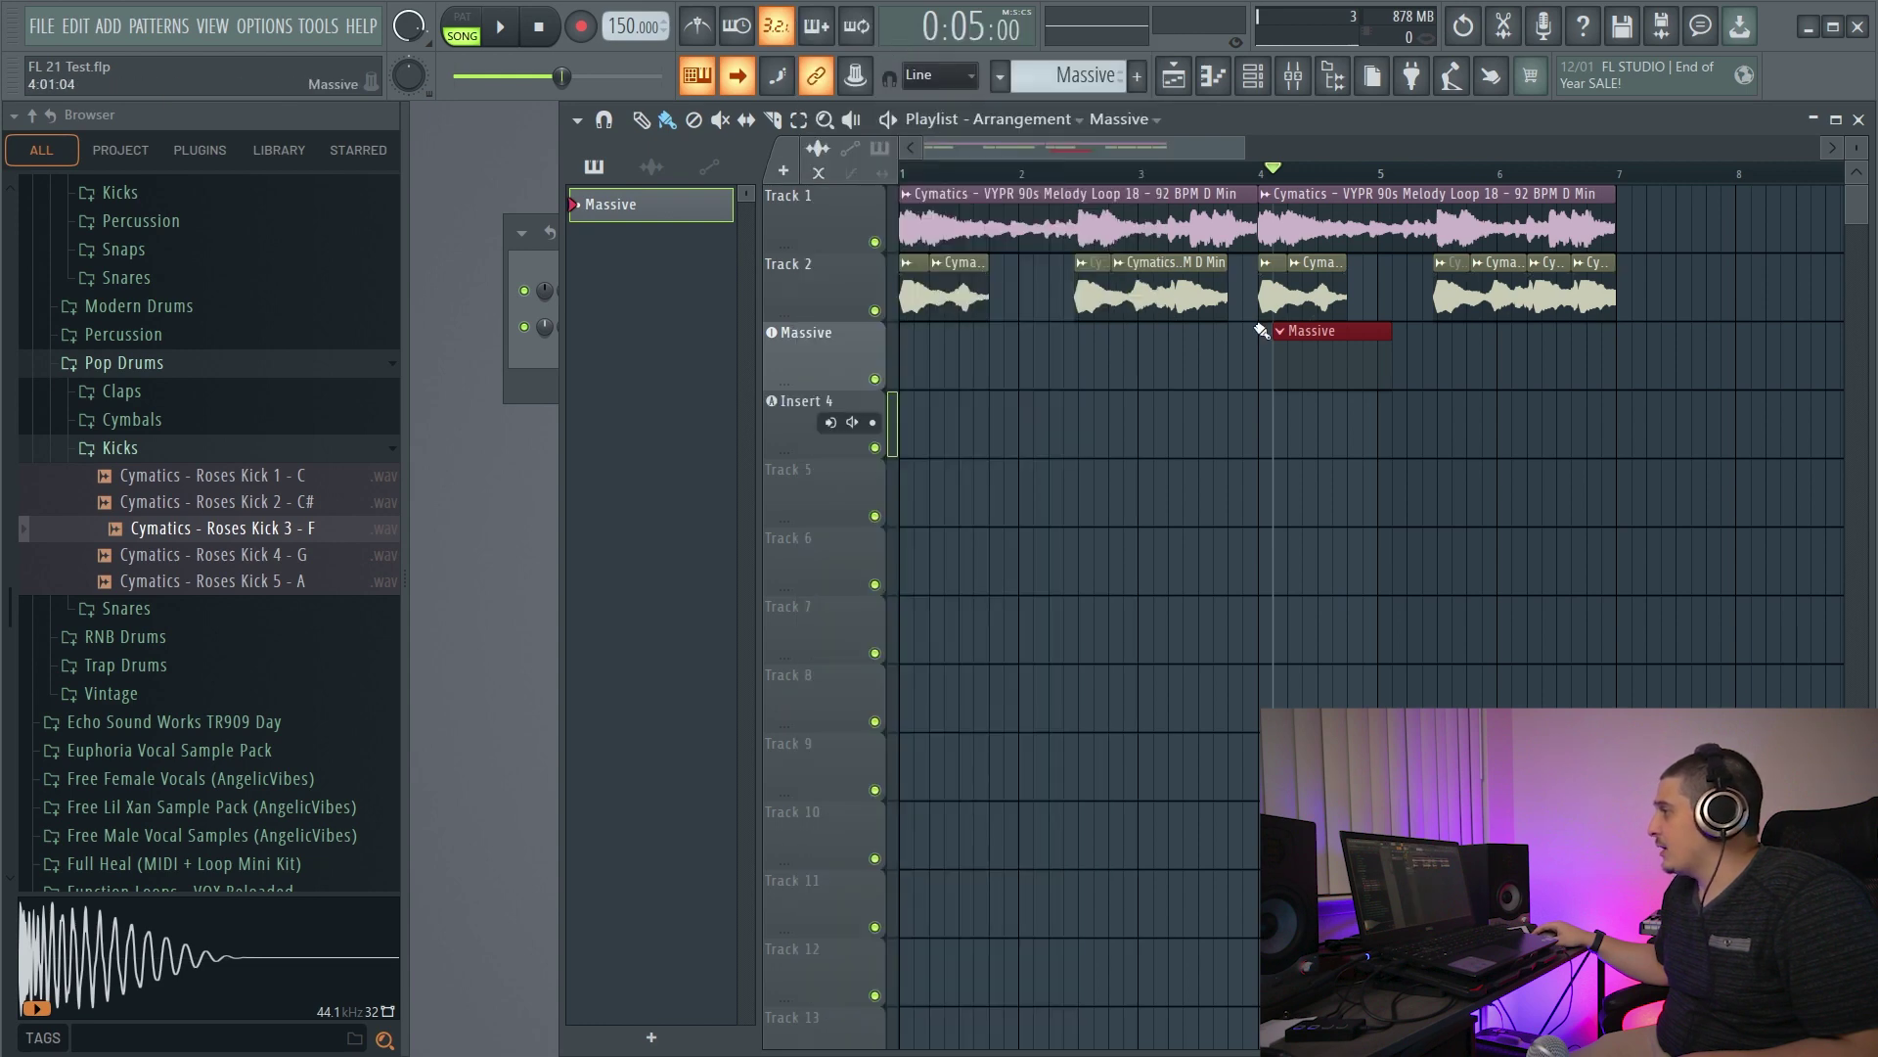
{"action": "left_click", "coordinate": [1293, 78]}
{"action": "left_click", "coordinate": [935, 401]}
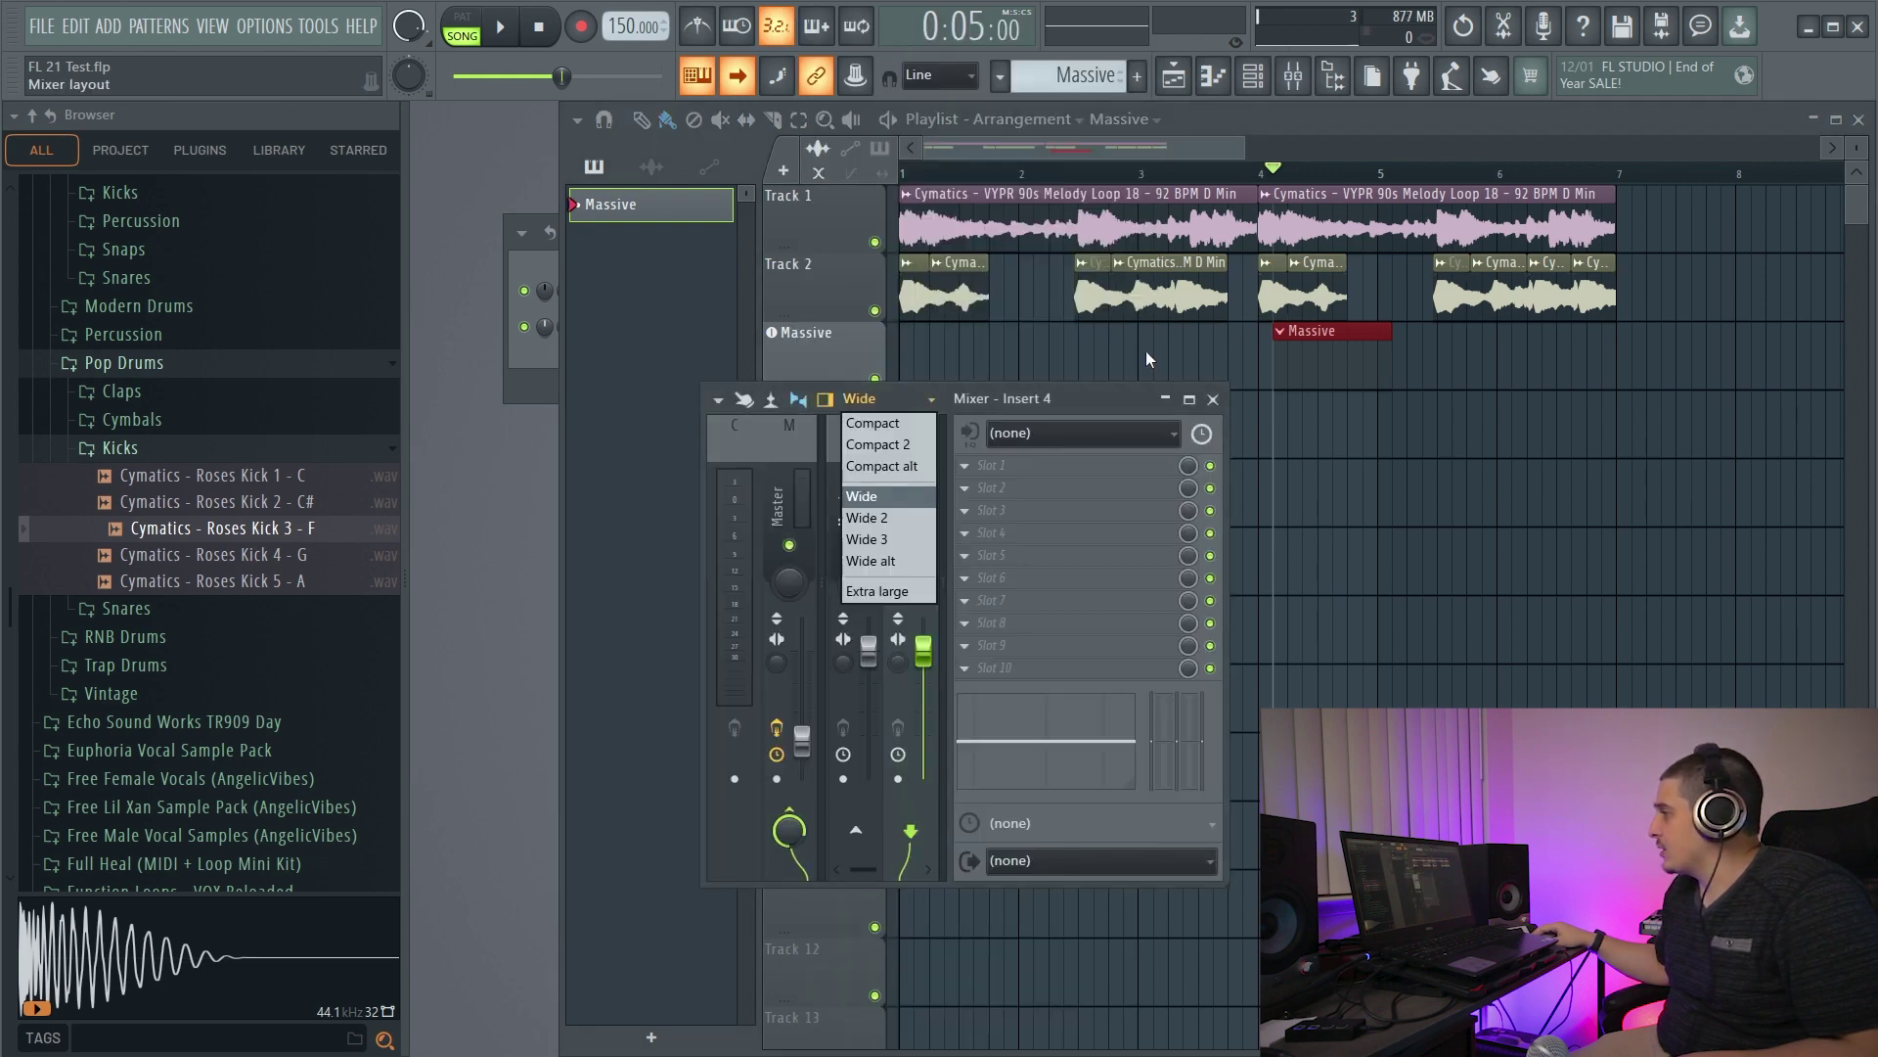
{"action": "left_click", "coordinate": [1119, 393]}
{"action": "double_click", "coordinate": [1119, 397]}
{"action": "left_click", "coordinate": [1405, 123]}
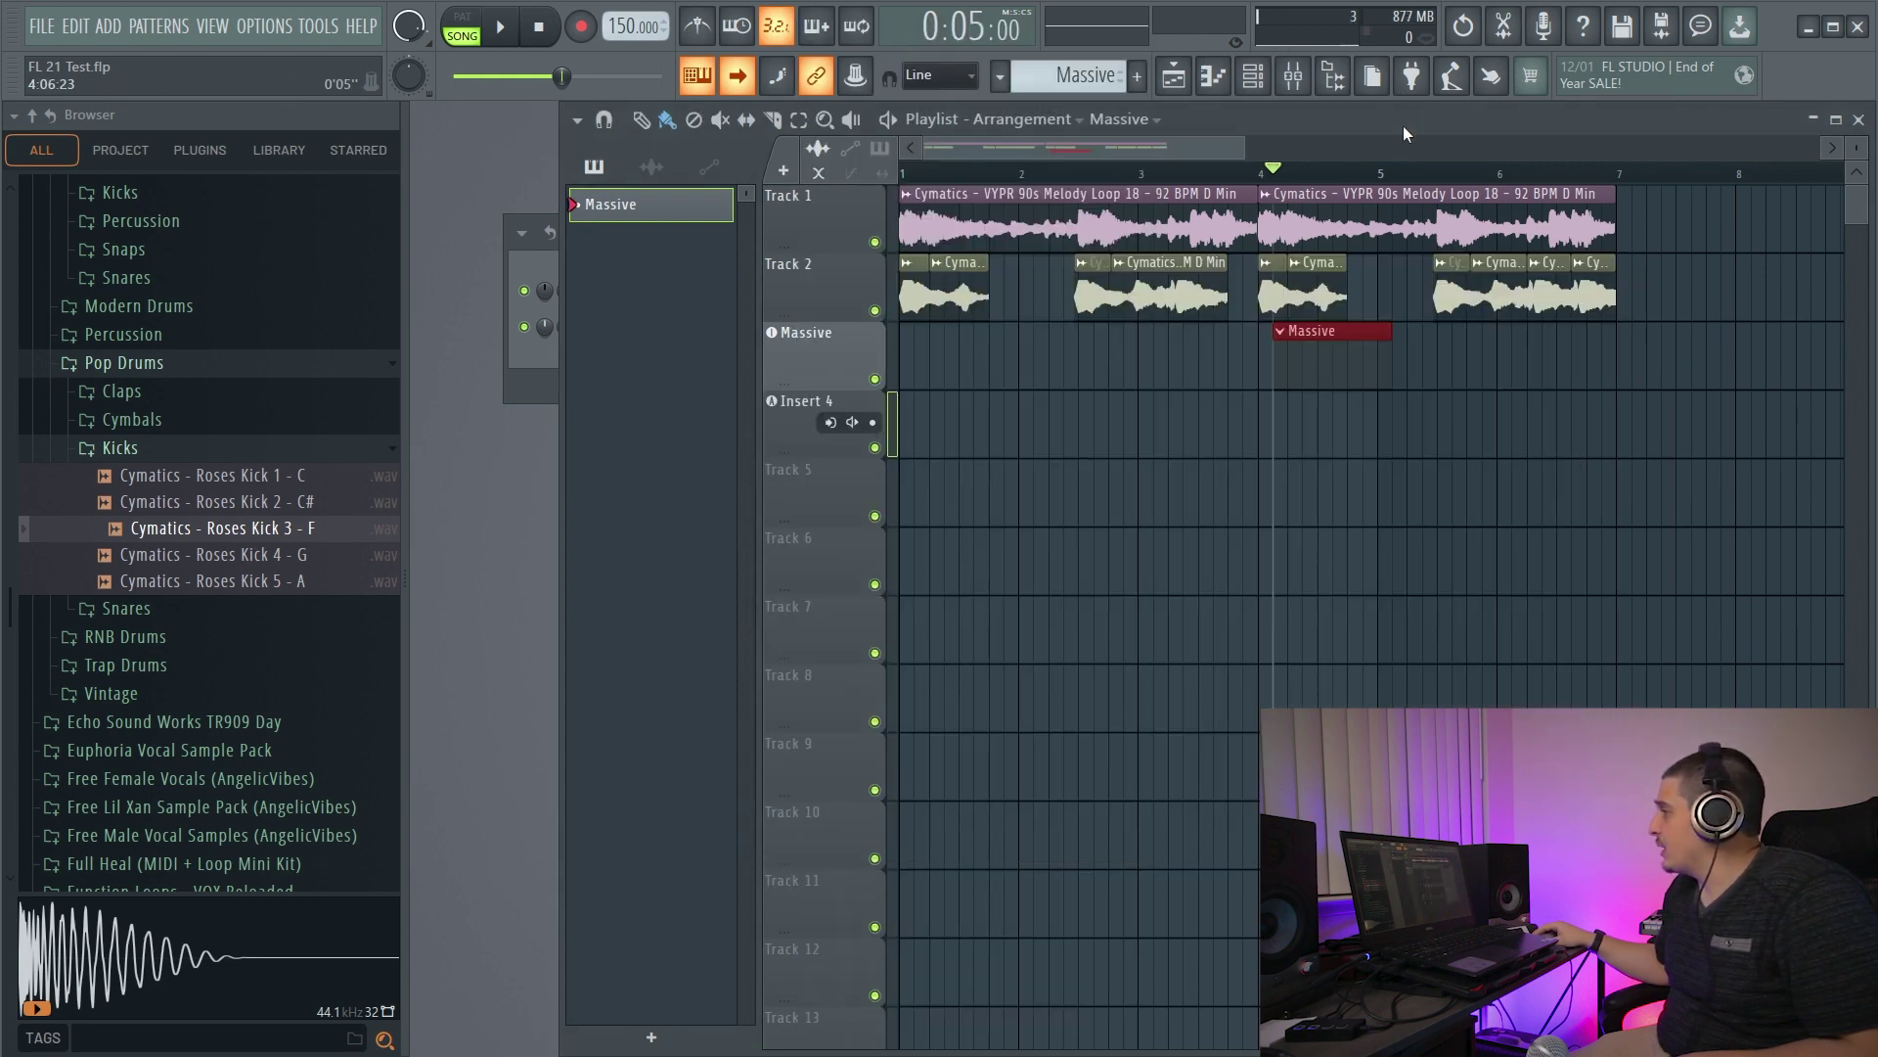
- Examine Track 5's track mode options and the choices for adding instrument or audio tracks
{"action": "right_click", "coordinate": [823, 485]}
{"action": "mouse_move", "coordinate": [891, 603]}
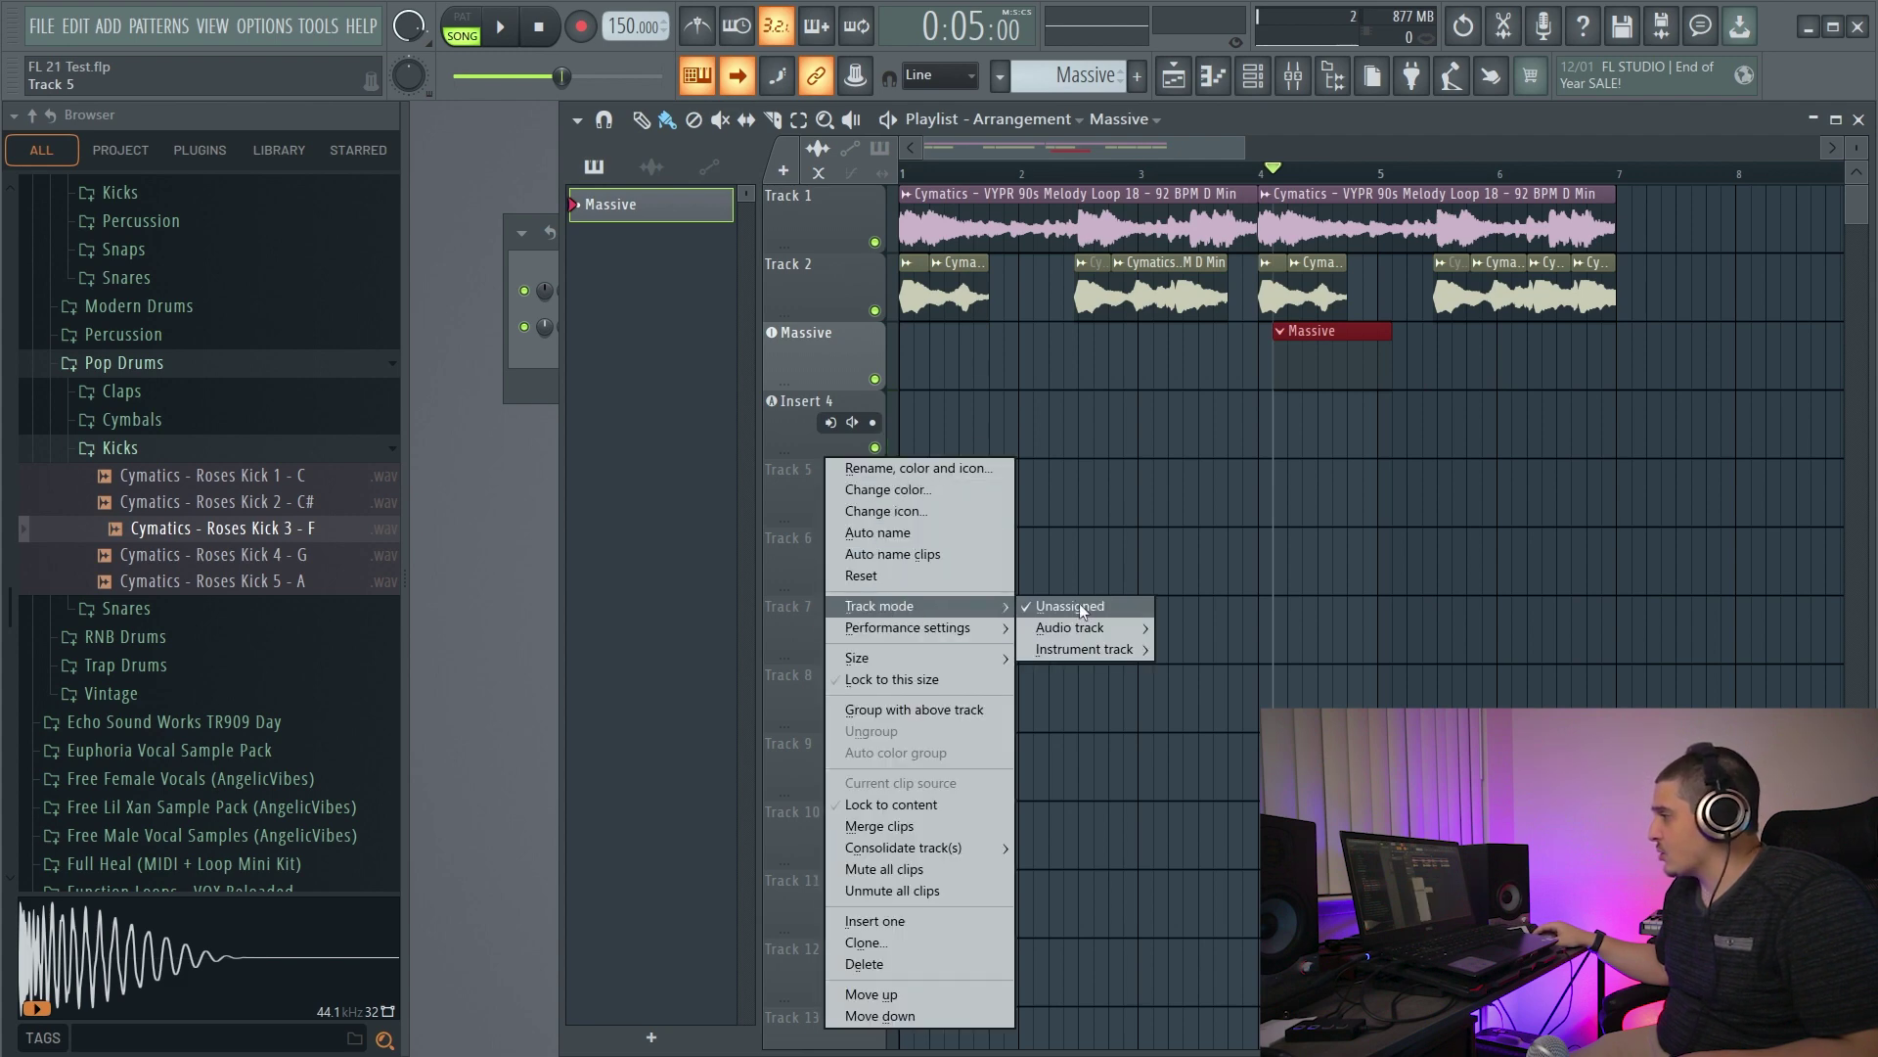
{"action": "mouse_move", "coordinate": [1111, 627]}
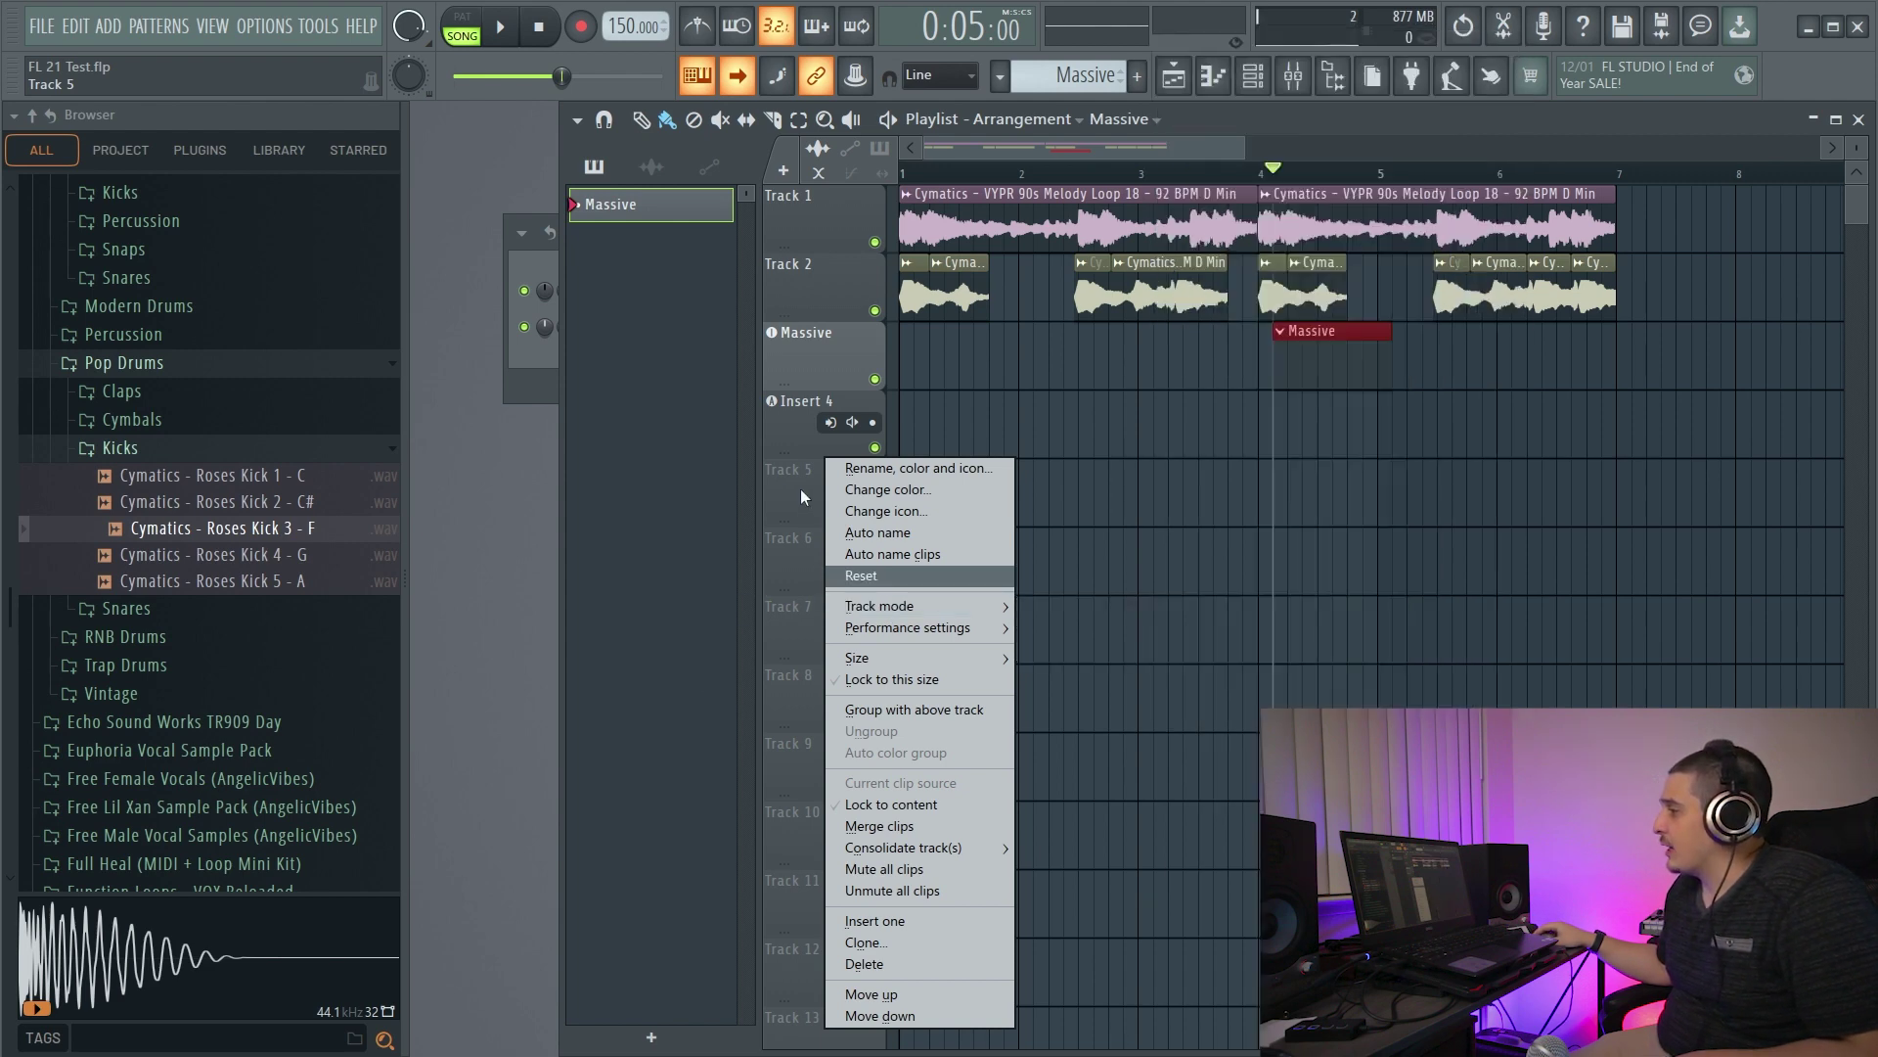
{"action": "left_click", "coordinate": [784, 171]}
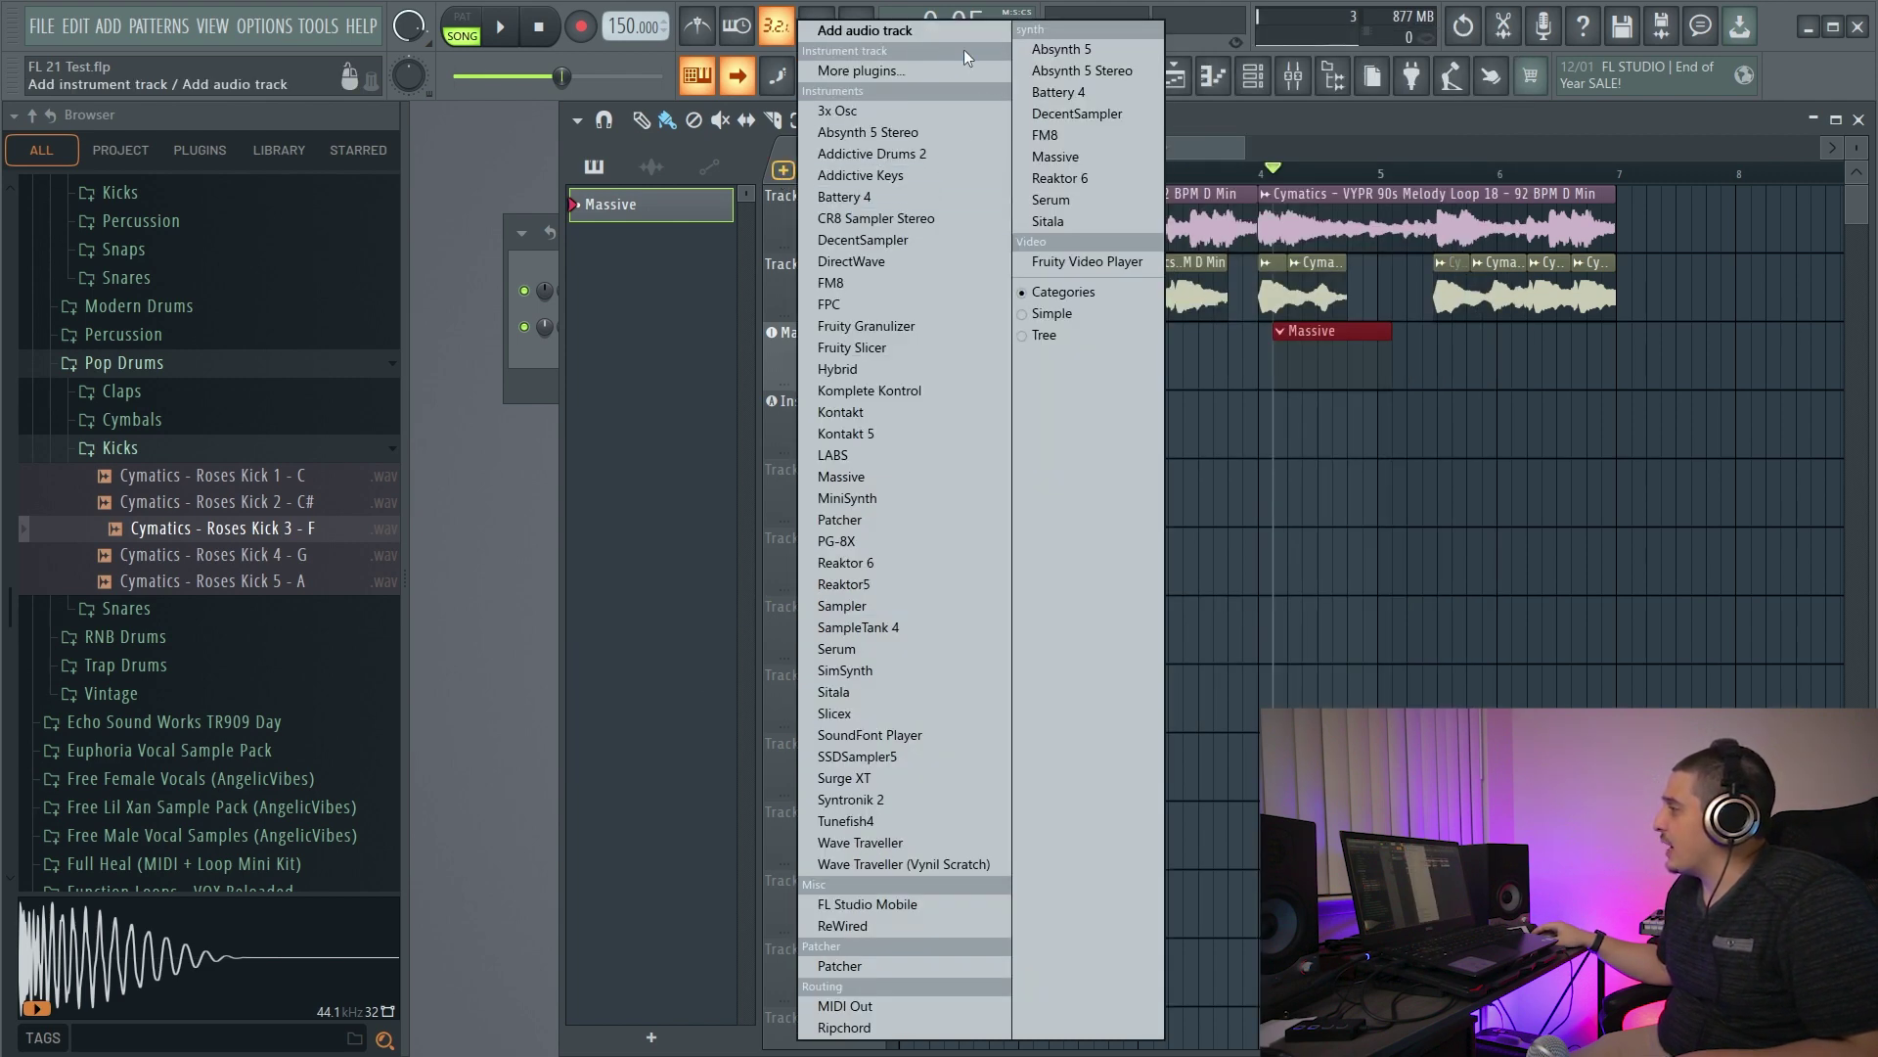
{"action": "left_click", "coordinate": [1304, 349]}
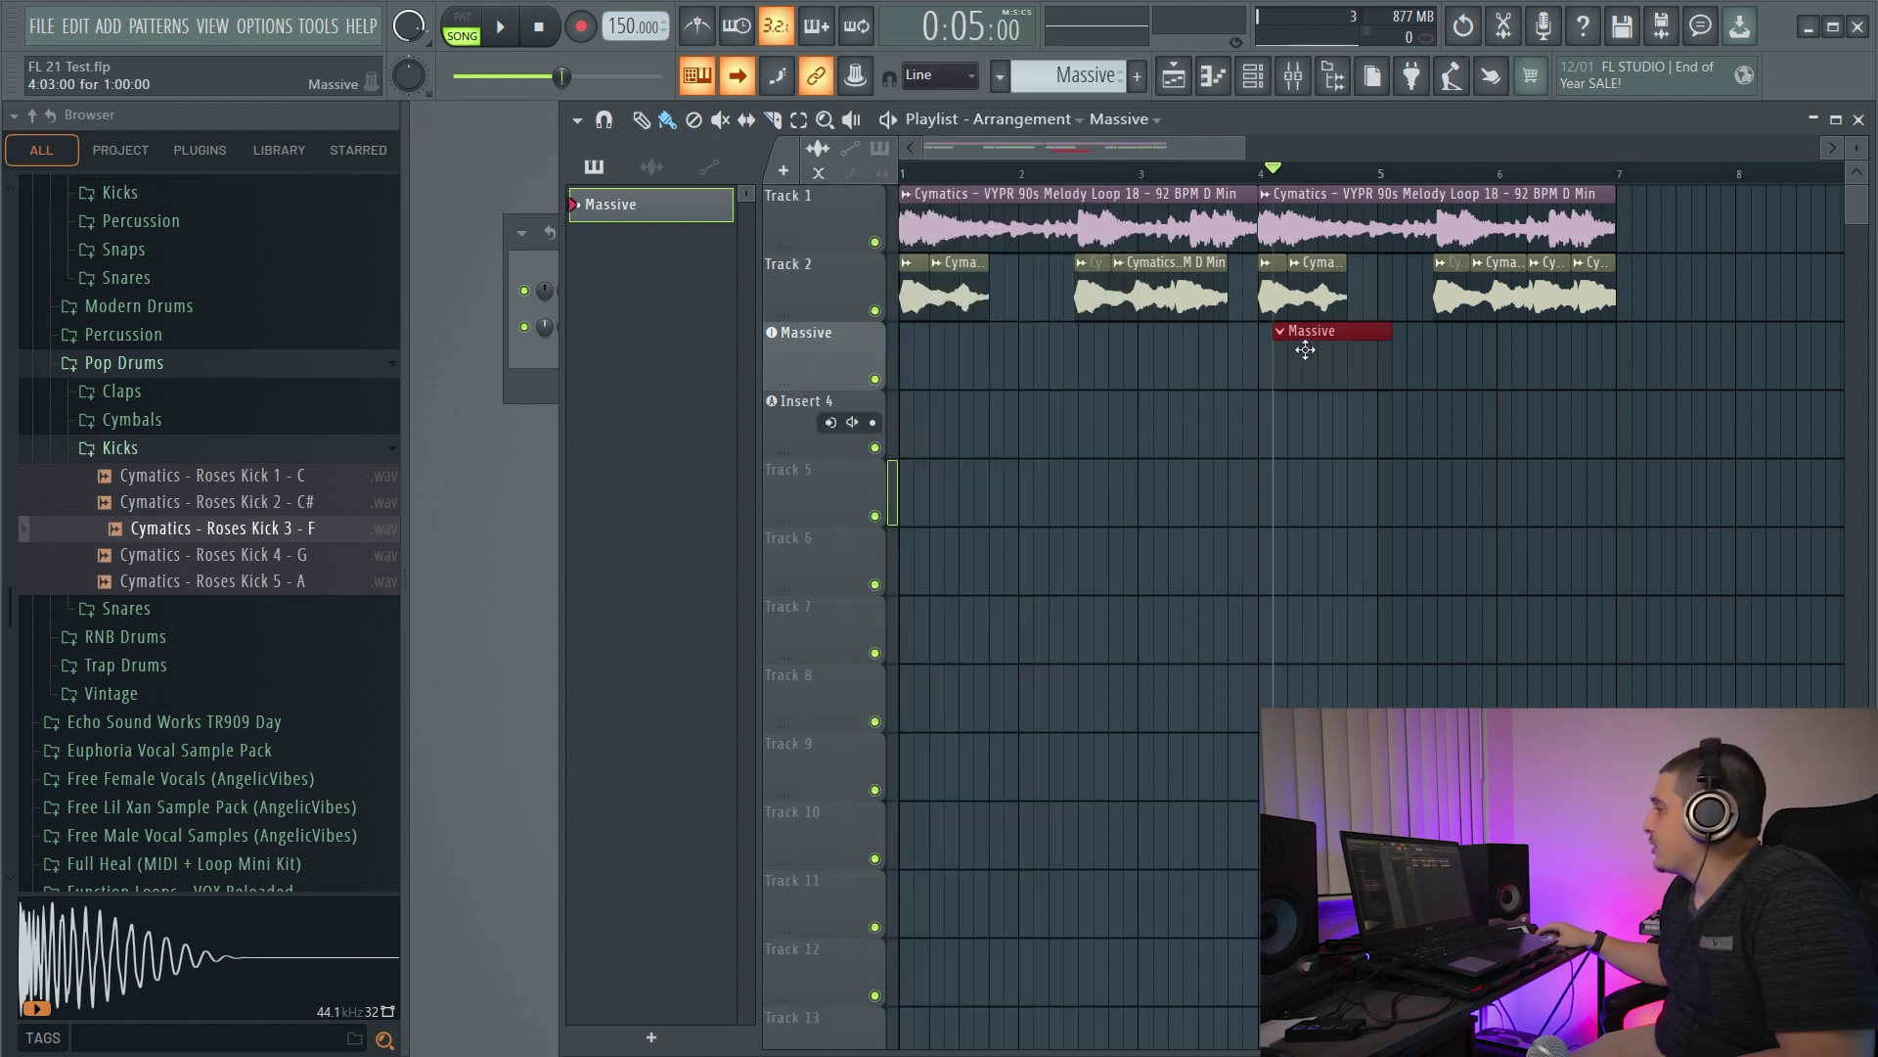
{"action": "left_click", "coordinate": [1339, 350]}
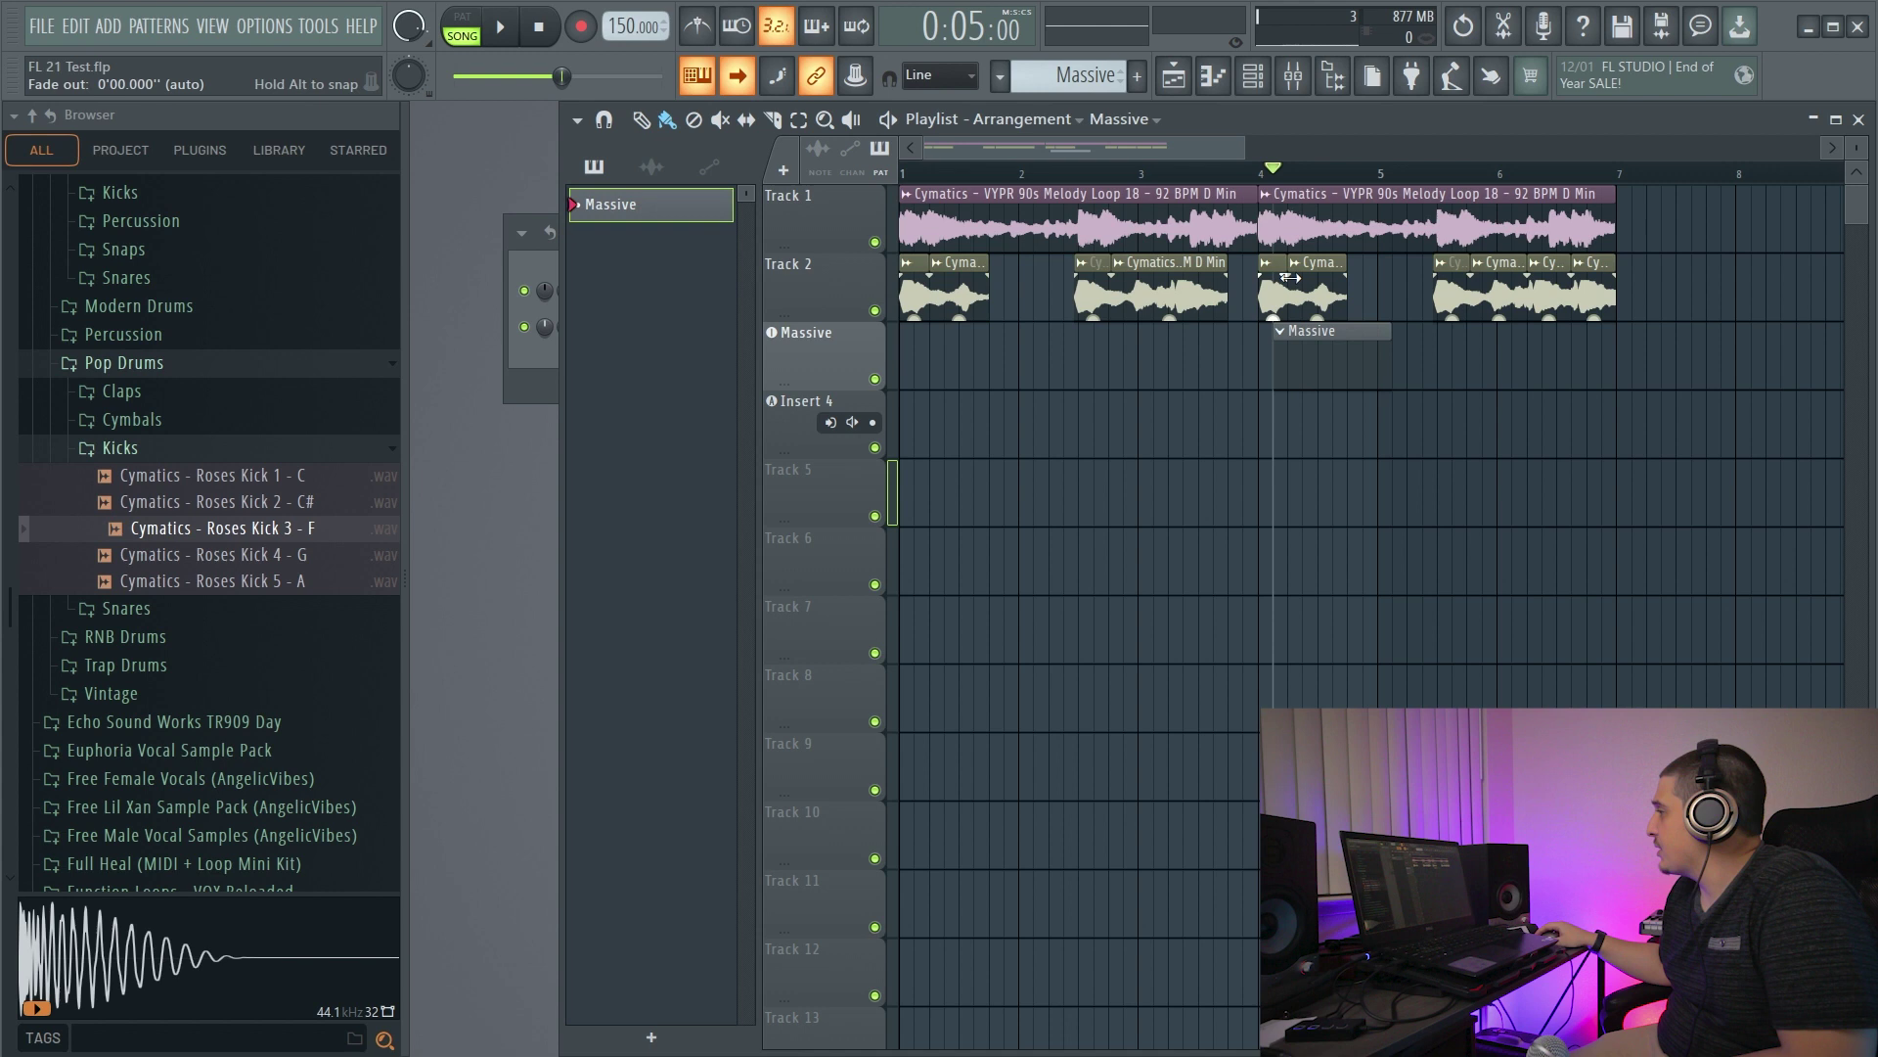
- Place the playhead at about 5:09 and add the Roses Kick 3 - F sample on Tracks 5 and 6 as playlist tracks
{"action": "mouse_move", "coordinate": [1283, 181]}
{"action": "left_mouse_down"}
{"action": "mouse_move", "coordinate": [1259, 182]}
{"action": "mouse_move", "coordinate": [1529, 178]}
{"action": "mouse_move", "coordinate": [1438, 193]}
{"action": "left_mouse_up"}
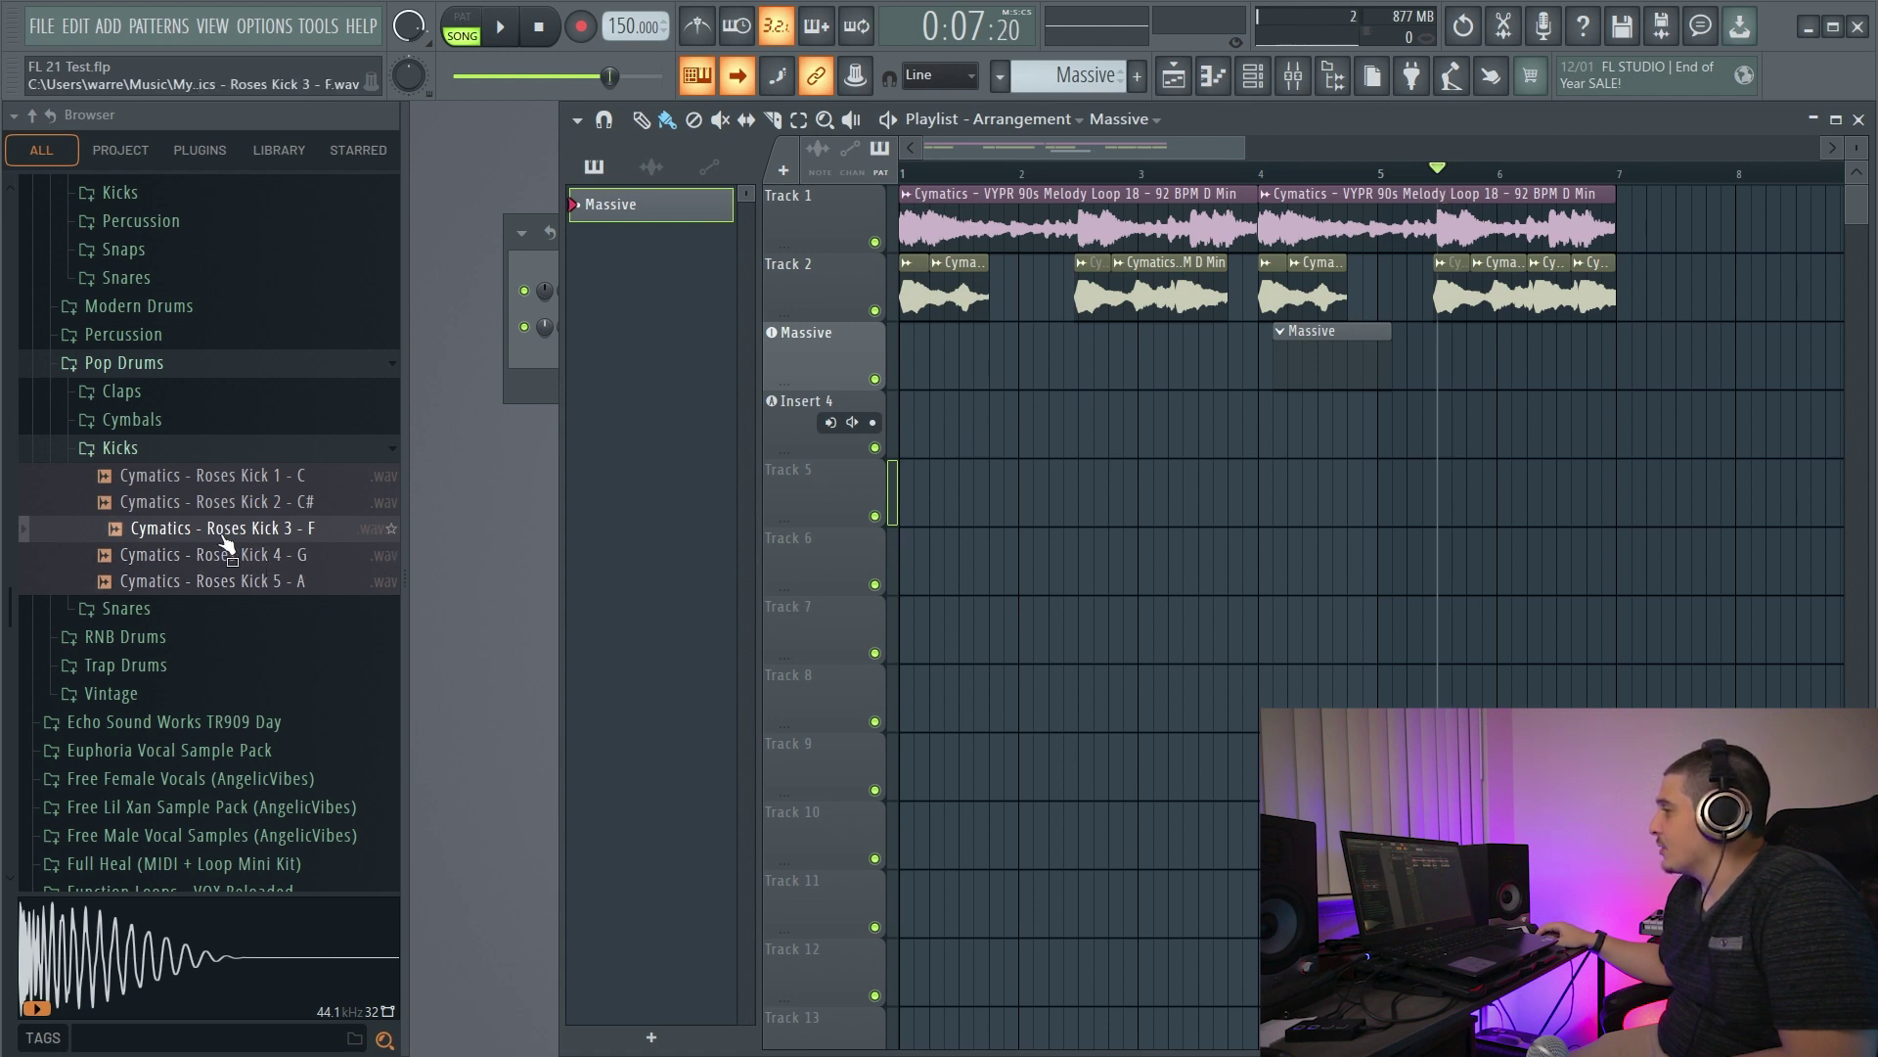
{"action": "left_click_drag", "start_coordinate": [214, 538], "coordinate": [1438, 441]}
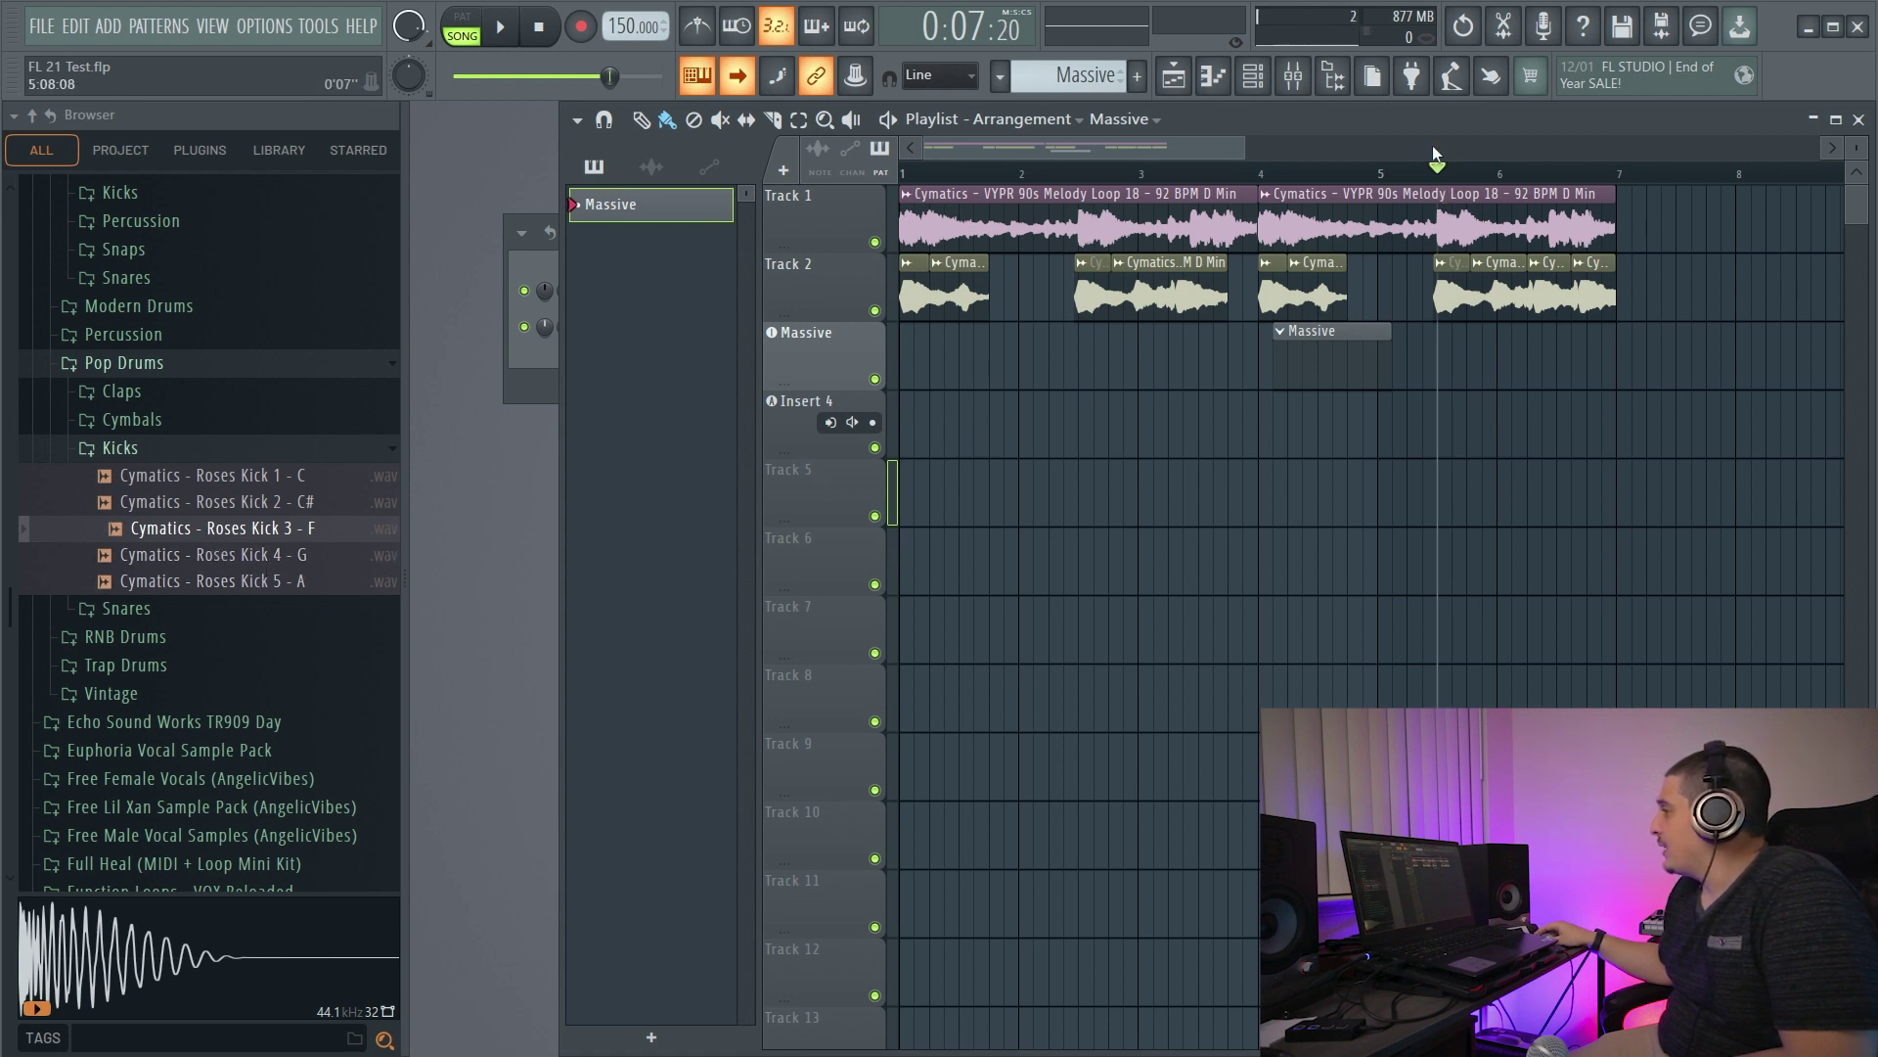
{"action": "left_click_drag", "start_coordinate": [223, 528], "coordinate": [840, 567]}
{"action": "left_click", "coordinate": [890, 604]}
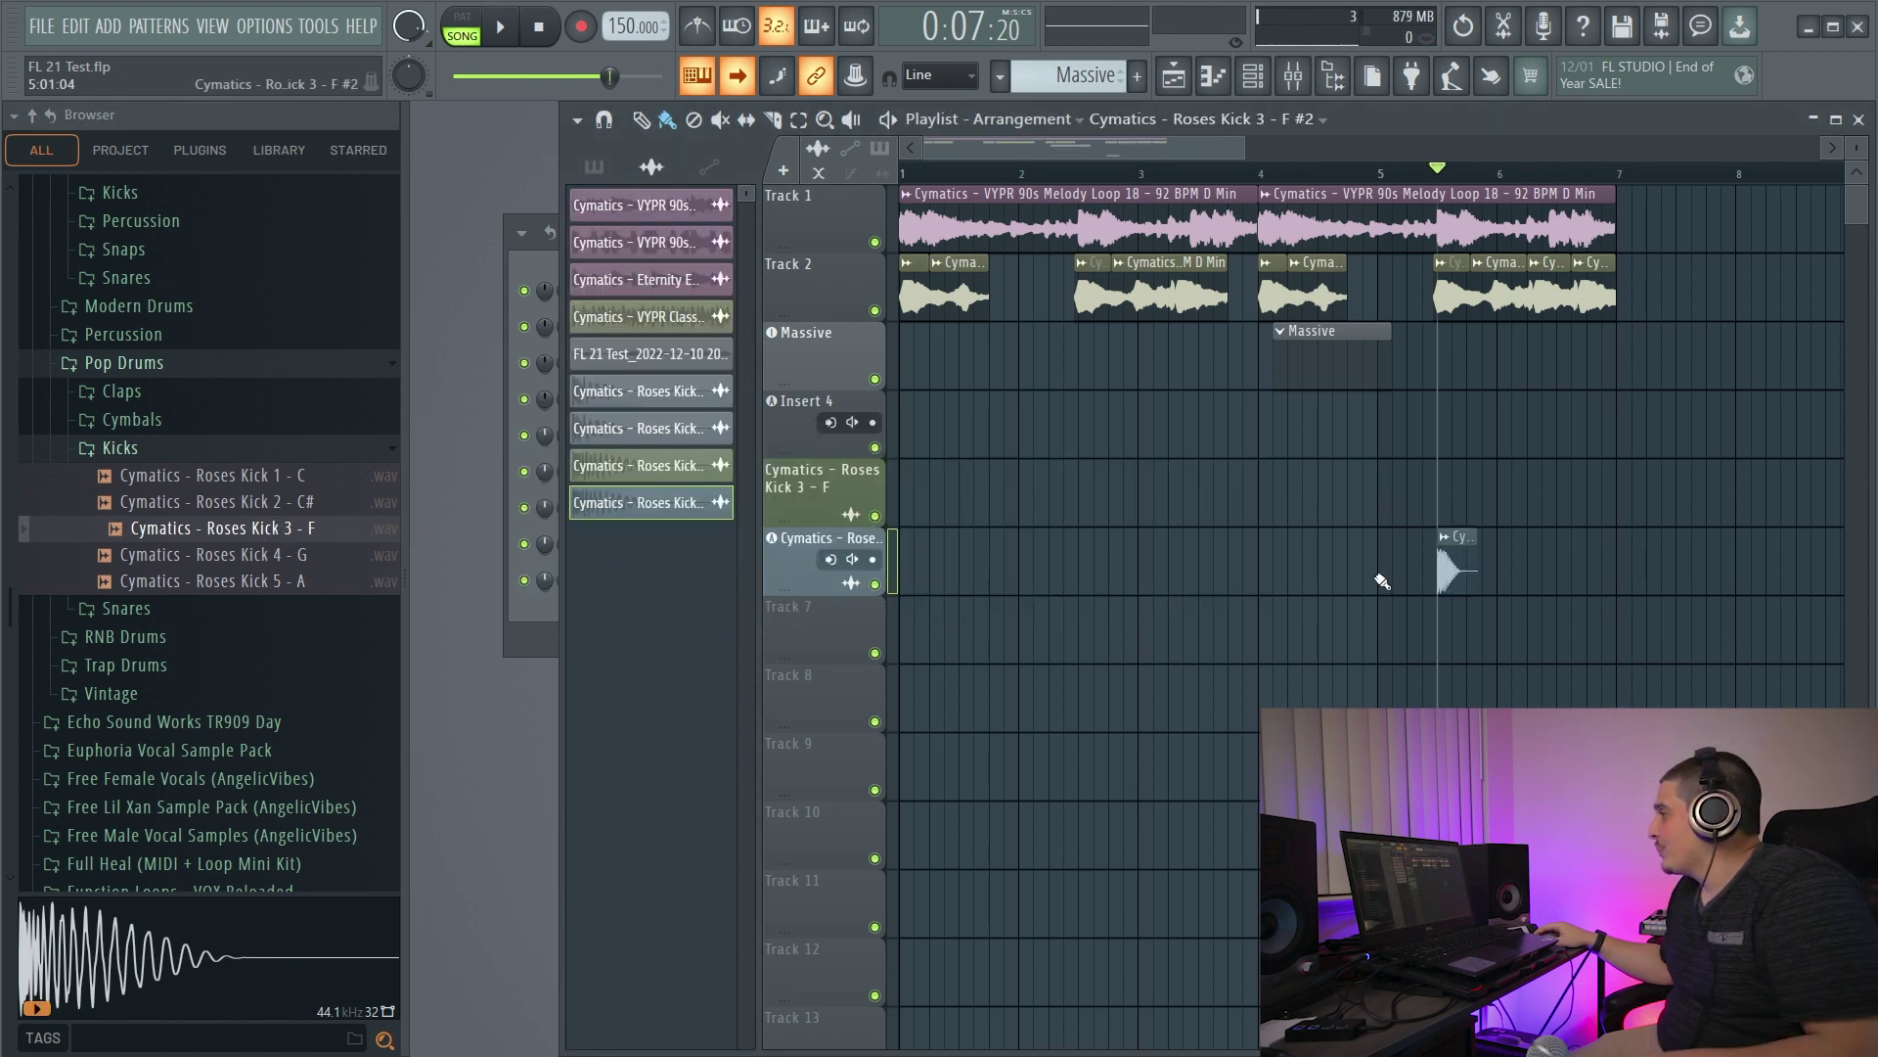
- Delete the kick clip and both kick tracks, including associated clips, automation, sub tracks and the linked mixer track's settings
{"action": "right_click", "coordinate": [1460, 569]}
{"action": "left_click_drag", "start_coordinate": [807, 505], "coordinate": [801, 568]}
{"action": "key", "text": "shift+Delete"}
{"action": "key", "text": "Return"}
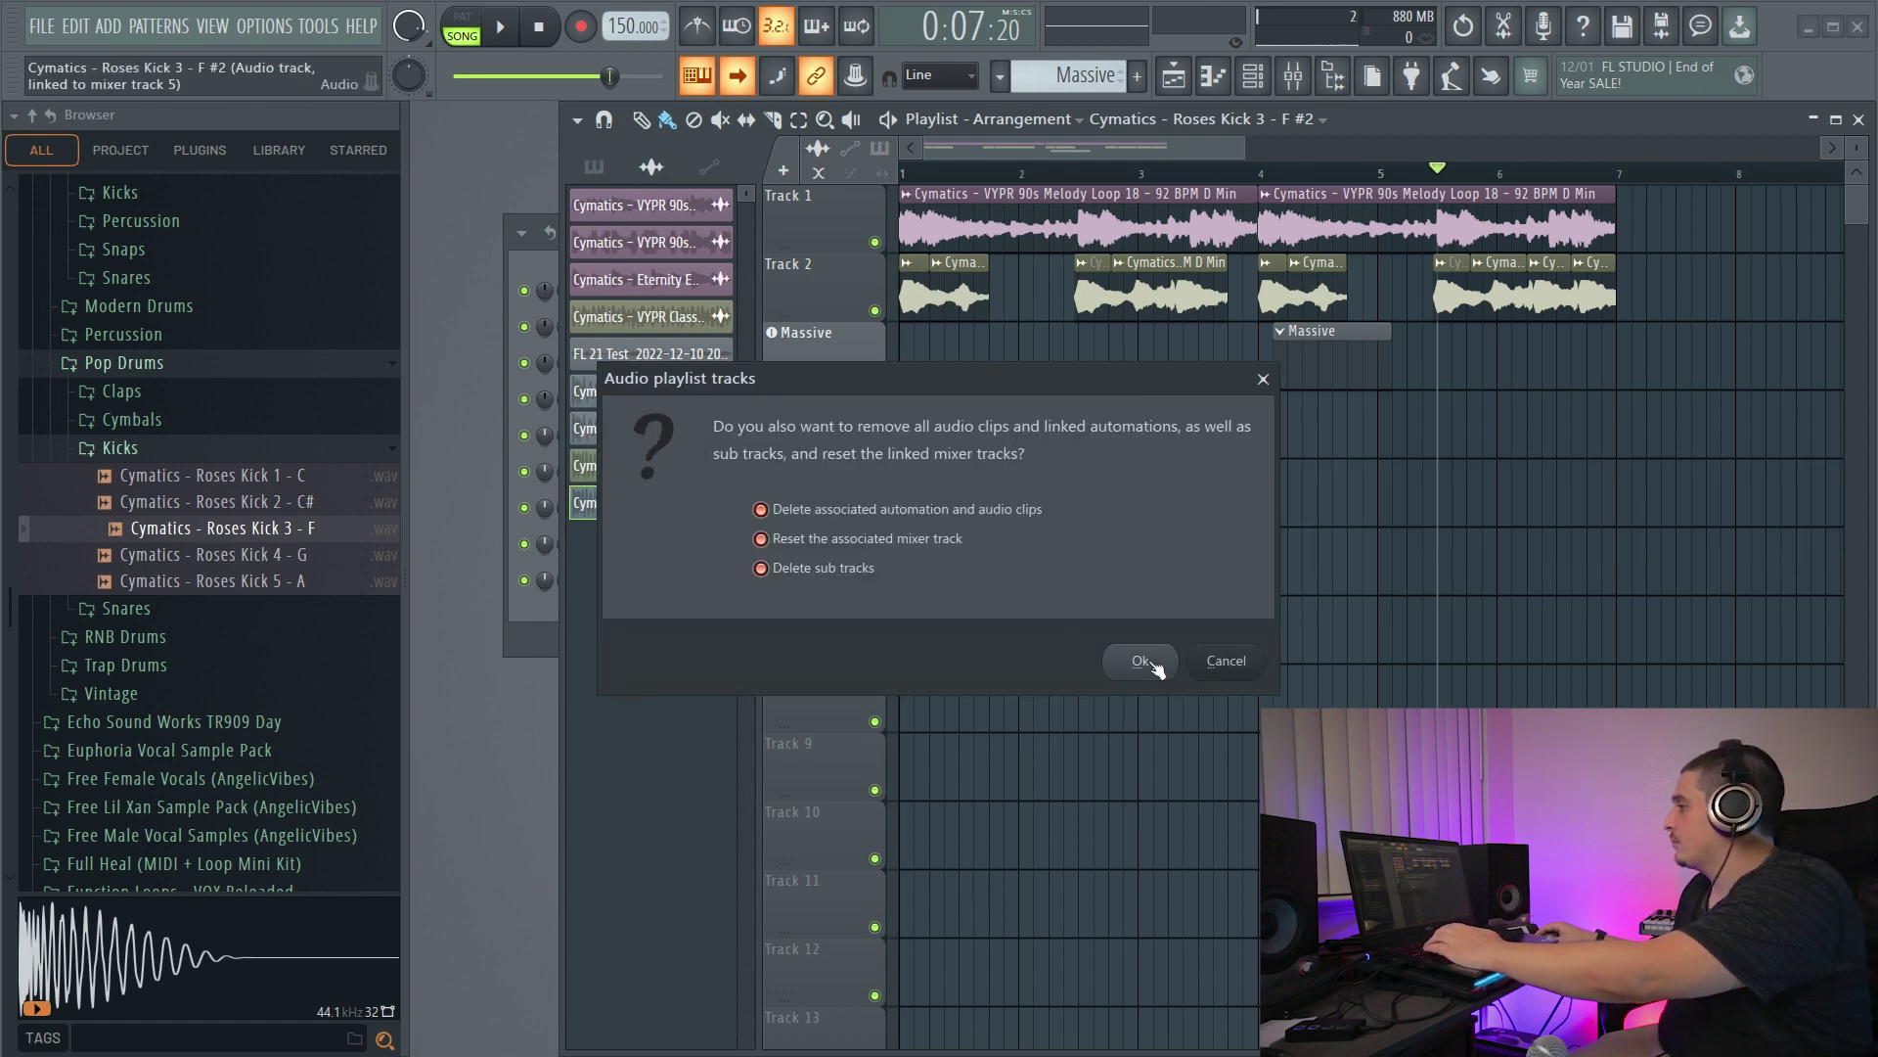
{"action": "left_click", "coordinate": [1145, 662]}
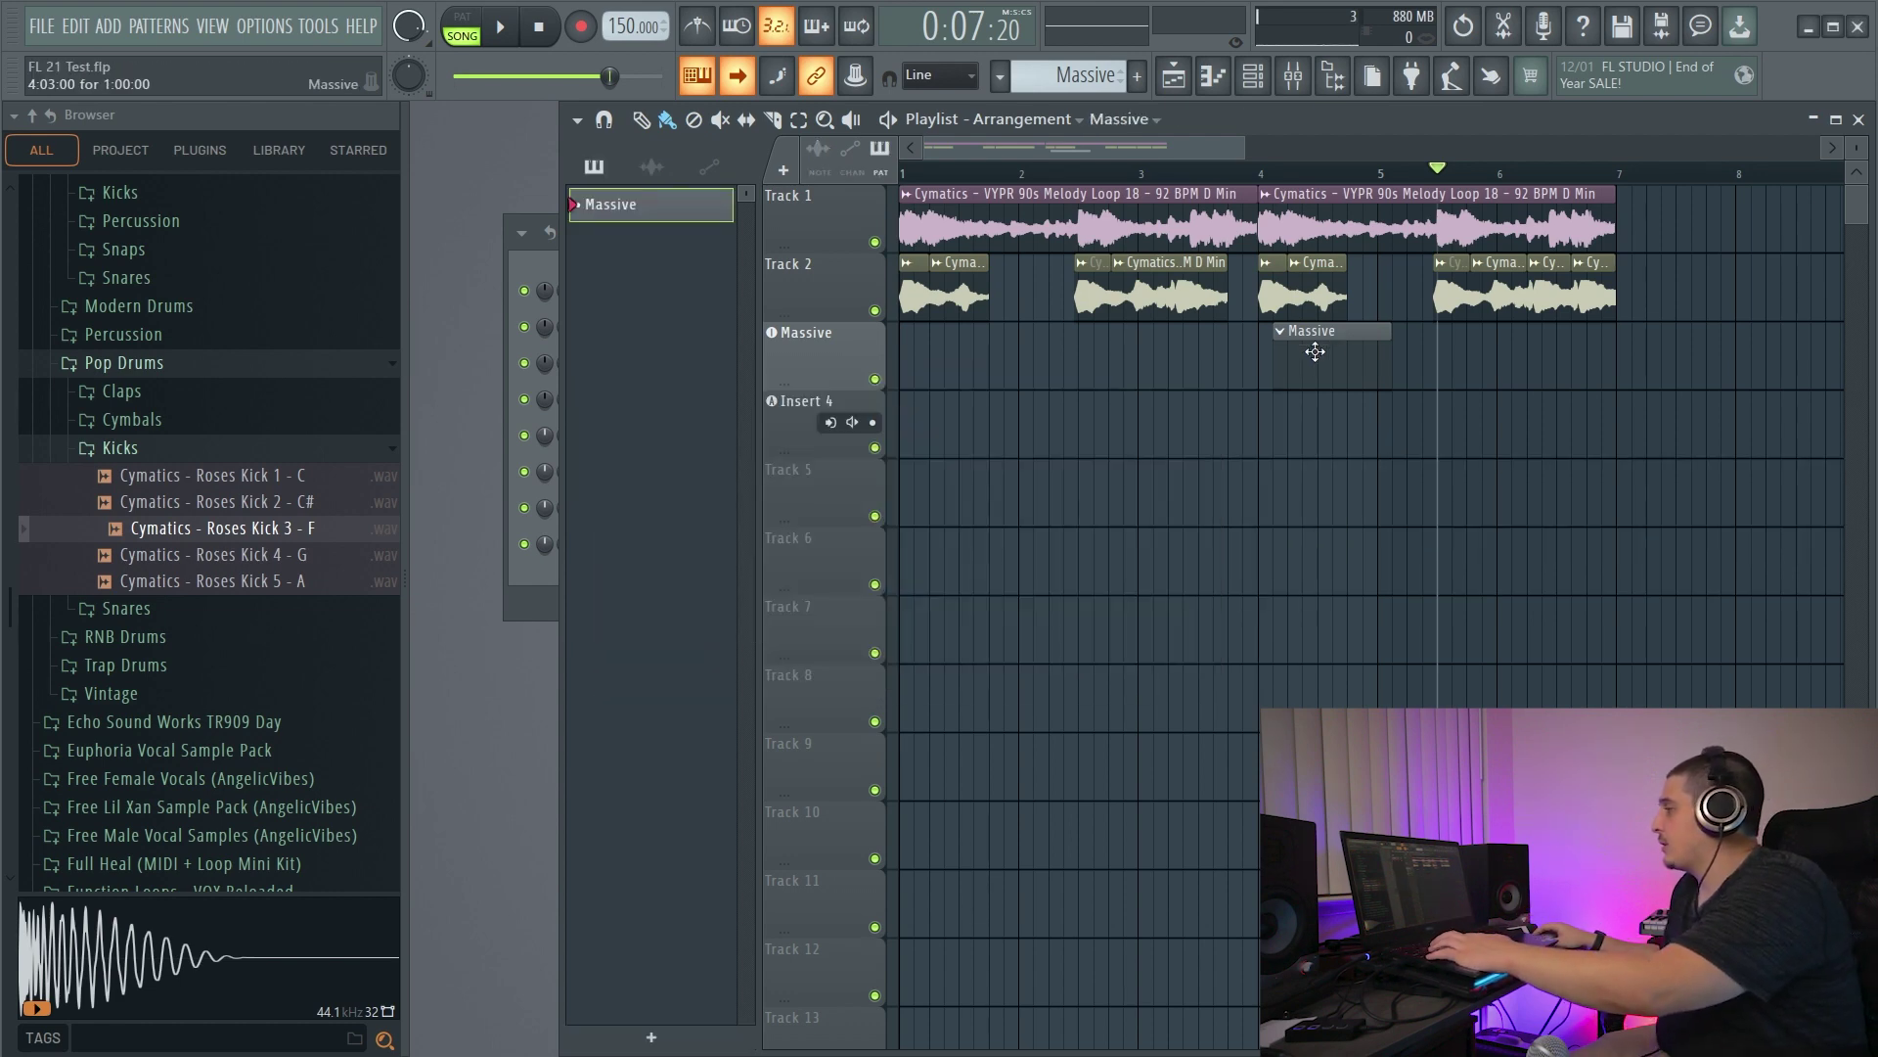
- Copy the Massive clip, paste it at the playhead on the same track, and delete the pasted copy
{"action": "left_click_drag", "start_coordinate": [1237, 343], "coordinate": [1347, 393]}
{"action": "key", "text": "ctrl+c"}
{"action": "key", "text": "ctrl+v"}
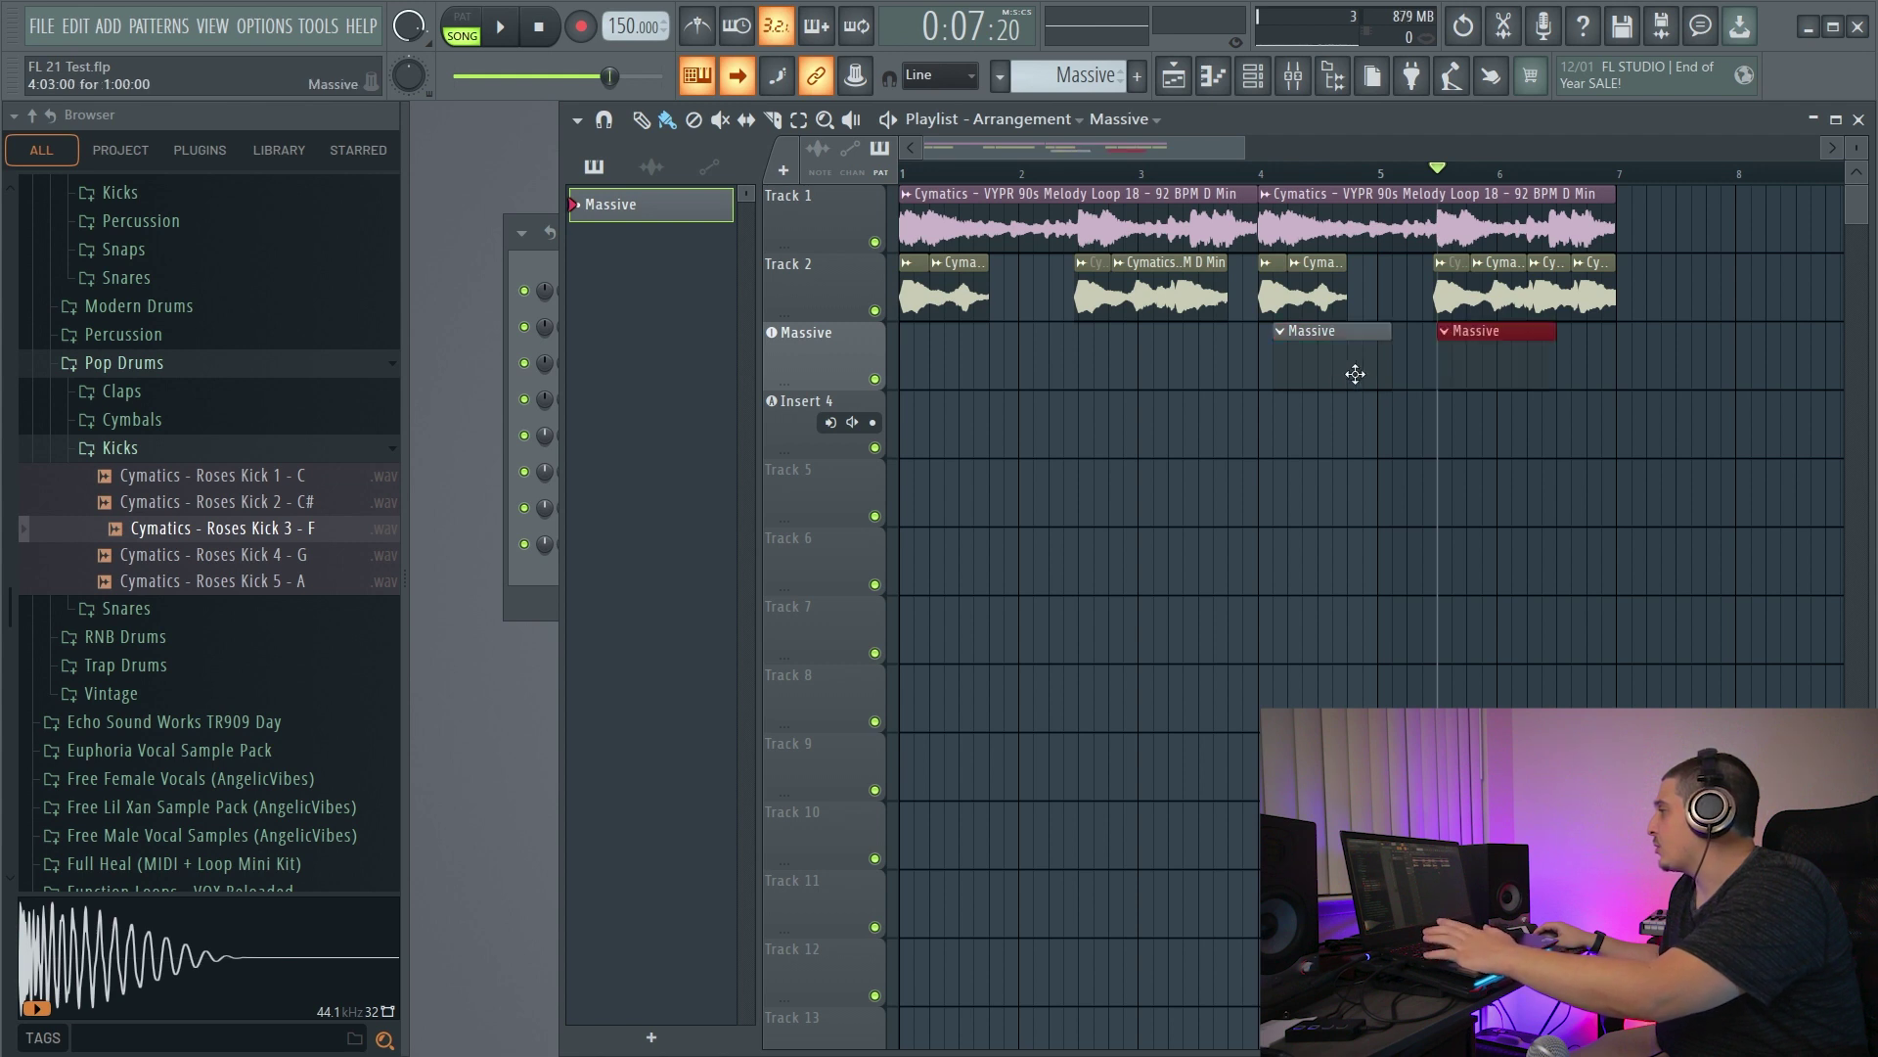
{"action": "right_click", "coordinate": [1494, 353]}
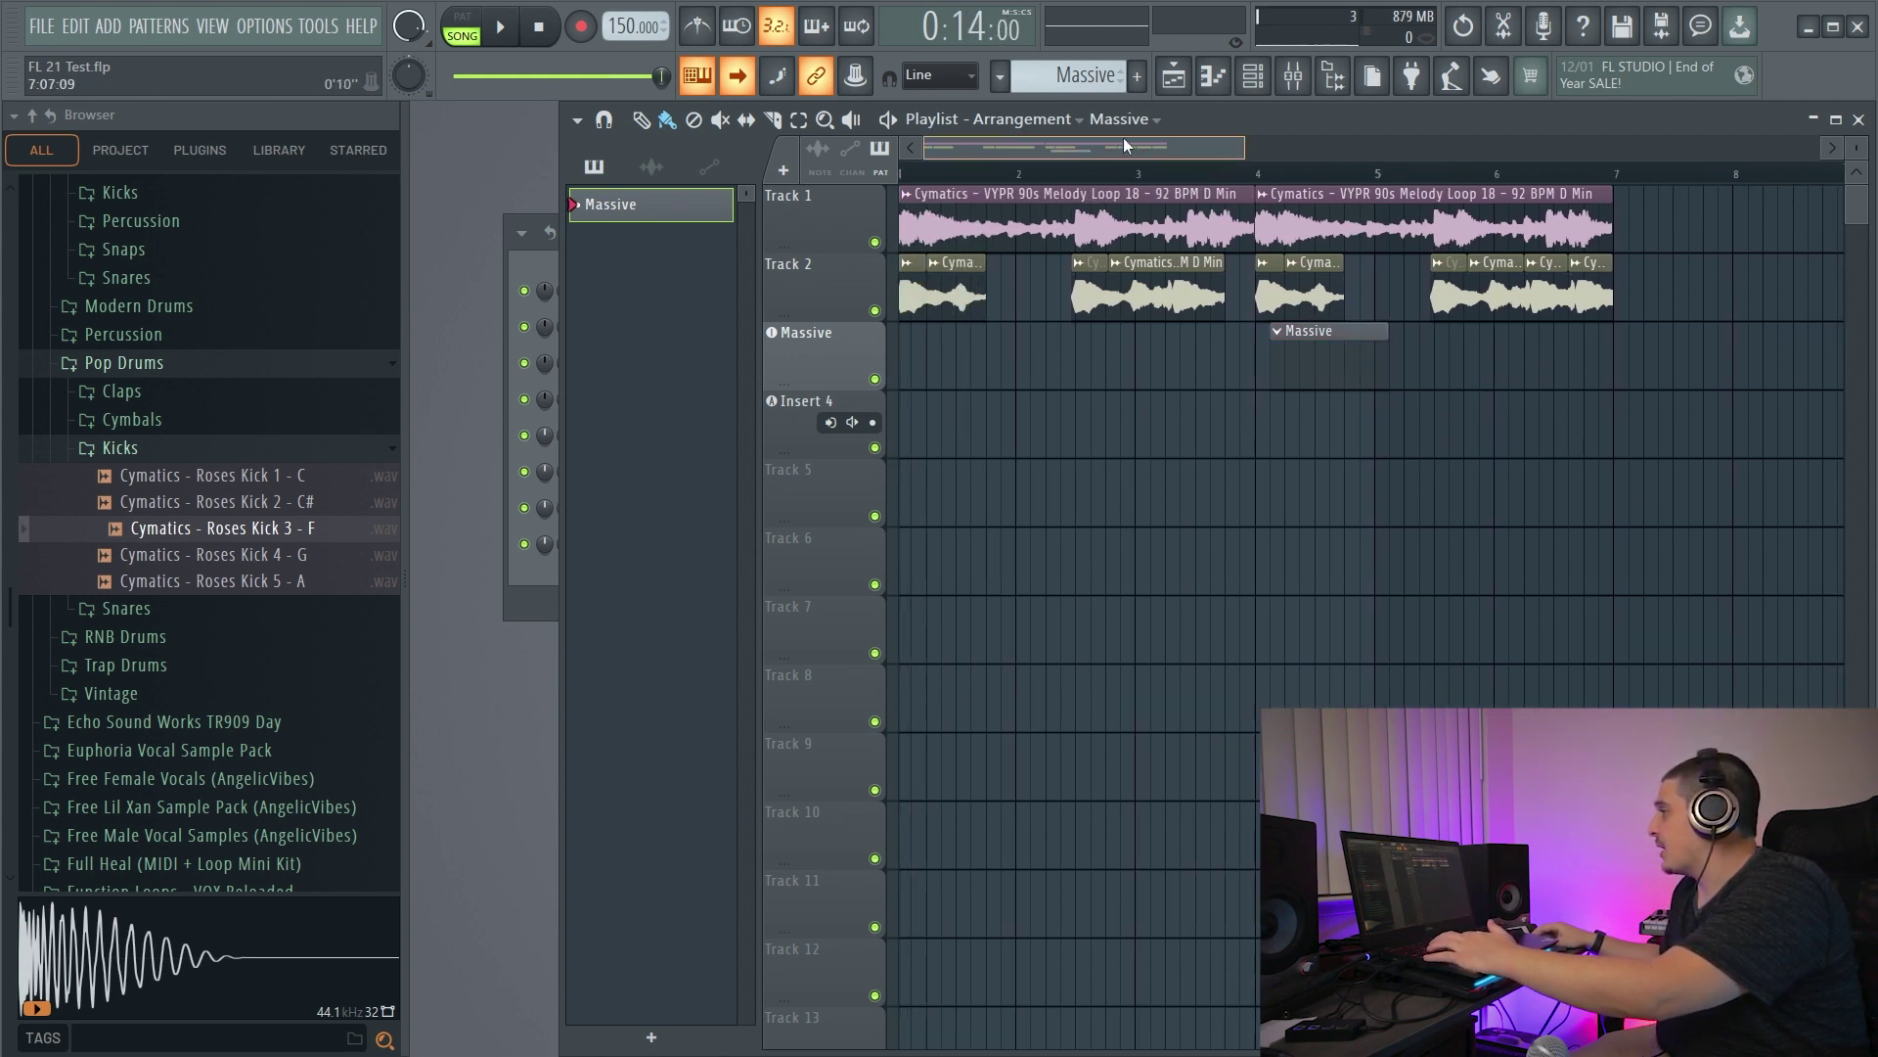
- Paste the Massive clip on its track at 9:09, past the end of the existing clips
{"action": "left_click_drag", "start_coordinate": [1124, 138], "coordinate": [1160, 190]}
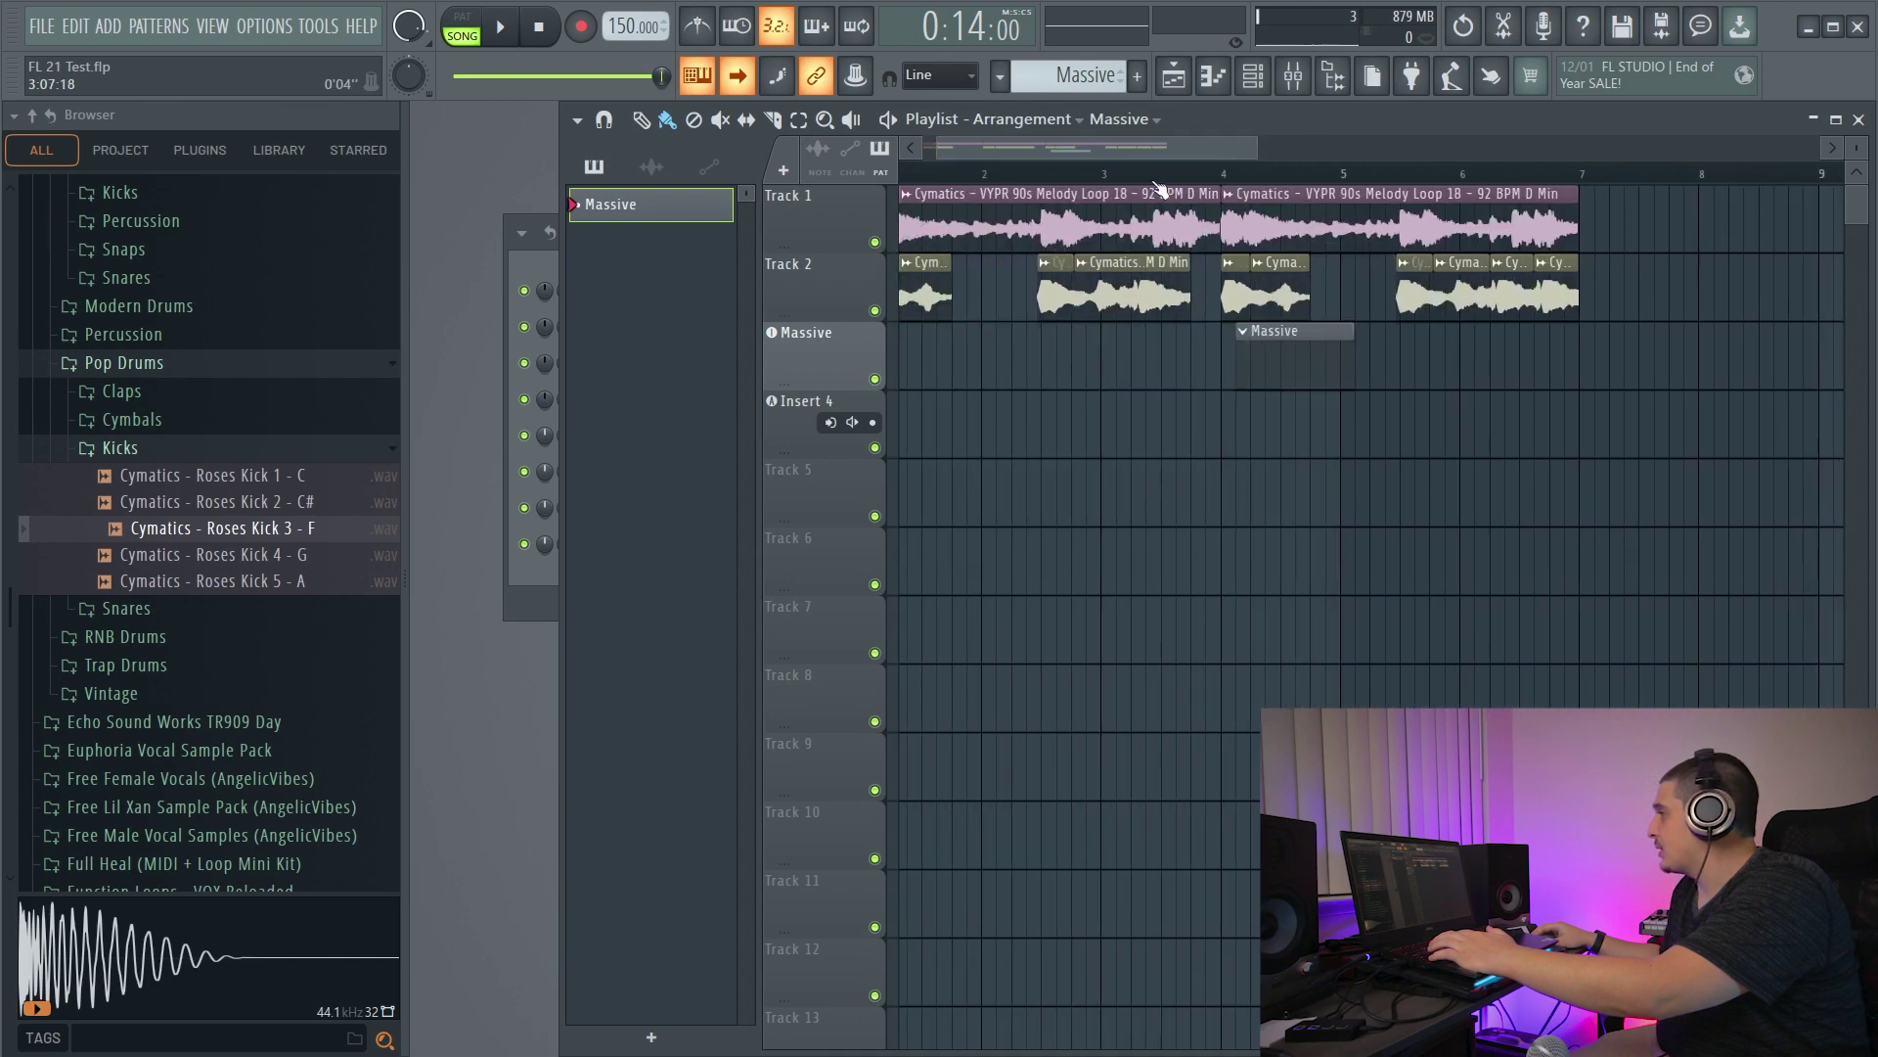
{"action": "scroll", "coordinate": [1187, 166], "scroll_direction": "right", "scroll_amount": 8}
{"action": "left_click", "coordinate": [997, 332]}
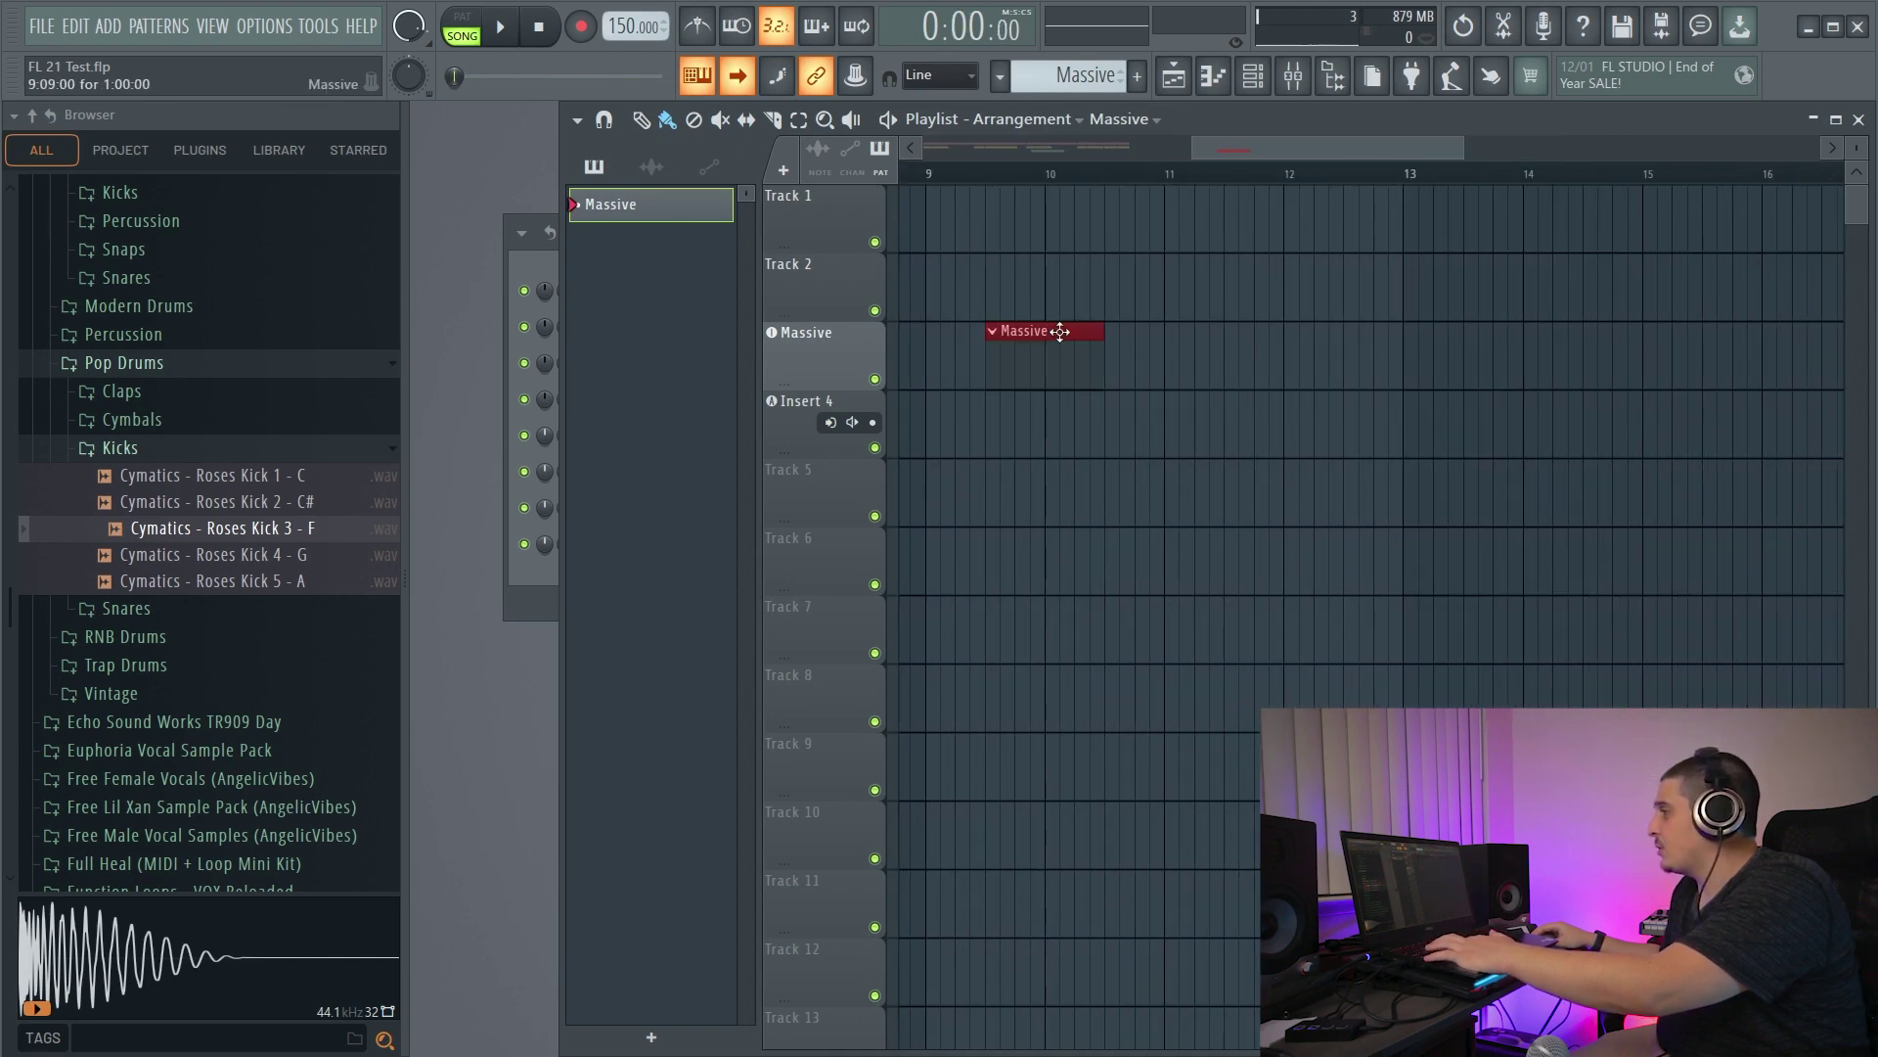
- Clear the Massive clips from the Massive track and move the playhead back into bar 3
{"action": "left_click_drag", "start_coordinate": [1265, 150], "coordinate": [966, 178]}
{"action": "left_click", "coordinate": [1064, 173]}
{"action": "left_click_drag", "start_coordinate": [1081, 151], "coordinate": [1158, 150]}
{"action": "left_click", "coordinate": [976, 367]}
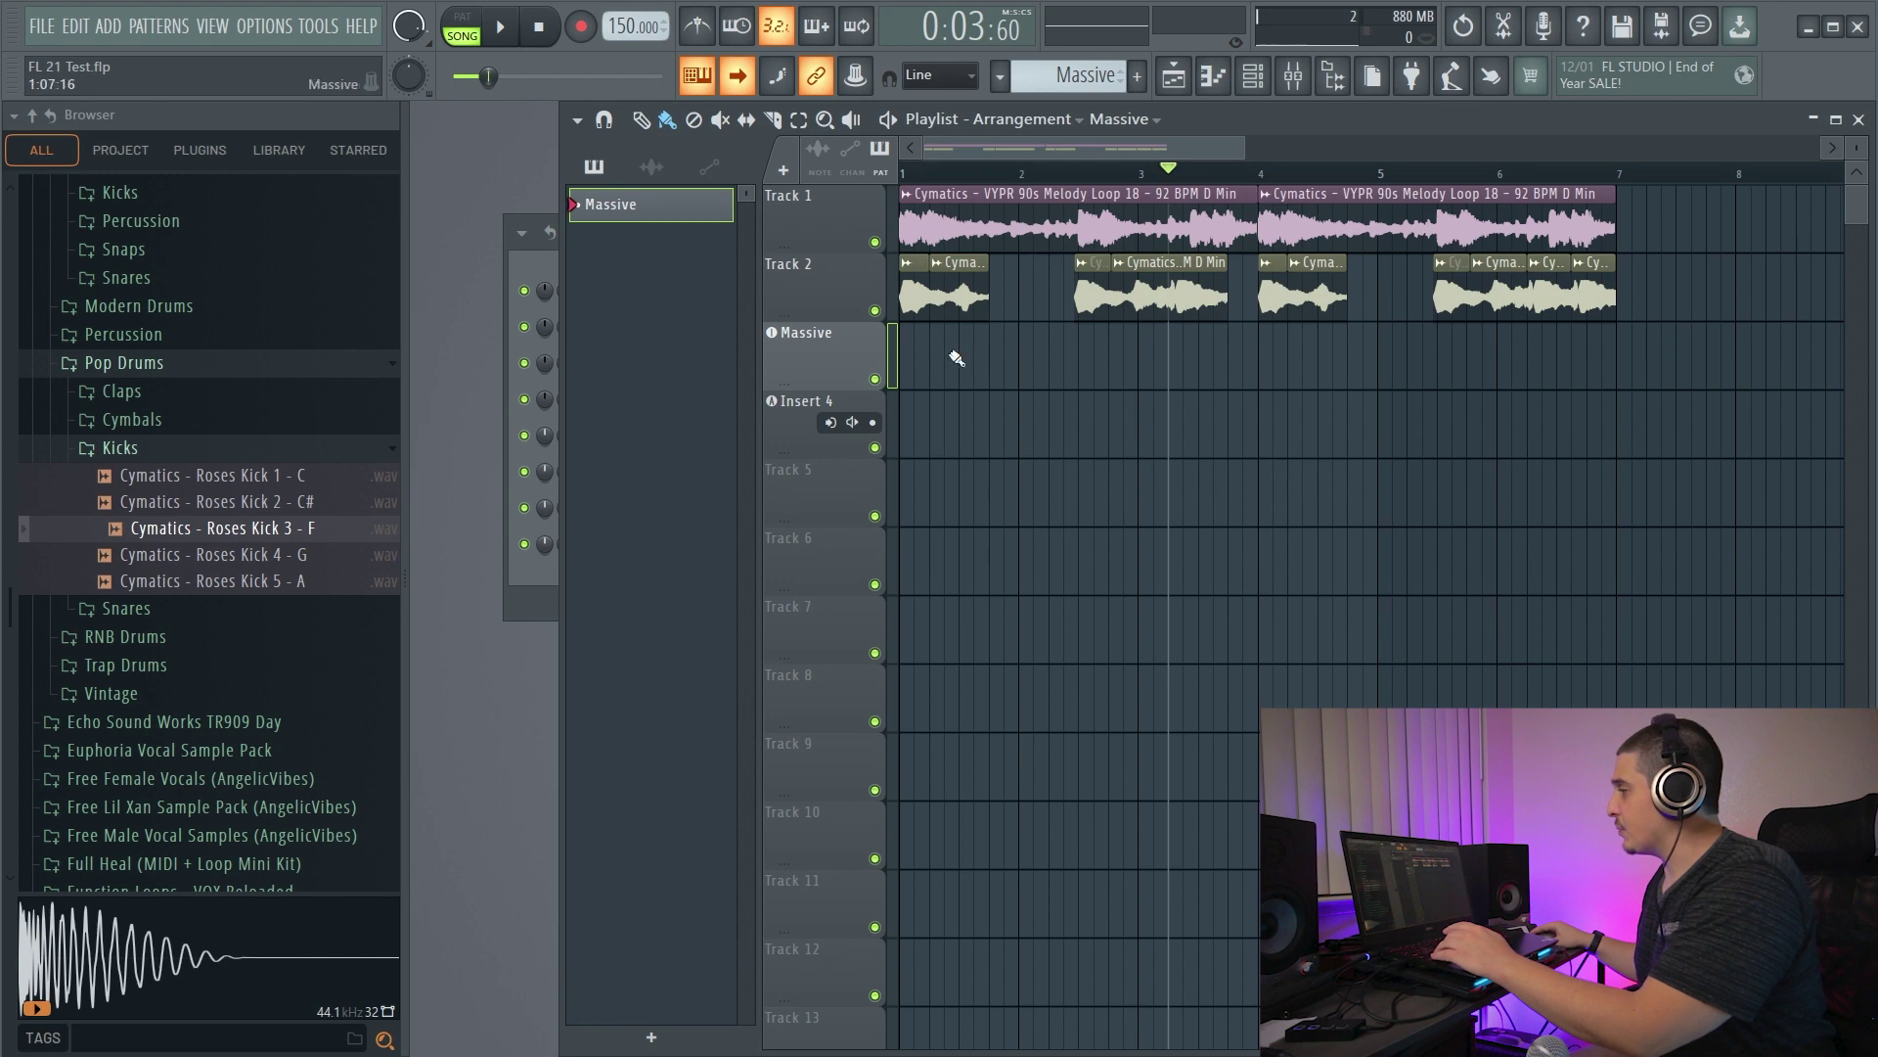
- Import the five Roses Kick files from the Kicks folder in sequence onto the Insert 4 track at the playhead, and undo the import
{"action": "left_click_drag", "start_coordinate": [936, 619], "coordinate": [646, 367]}
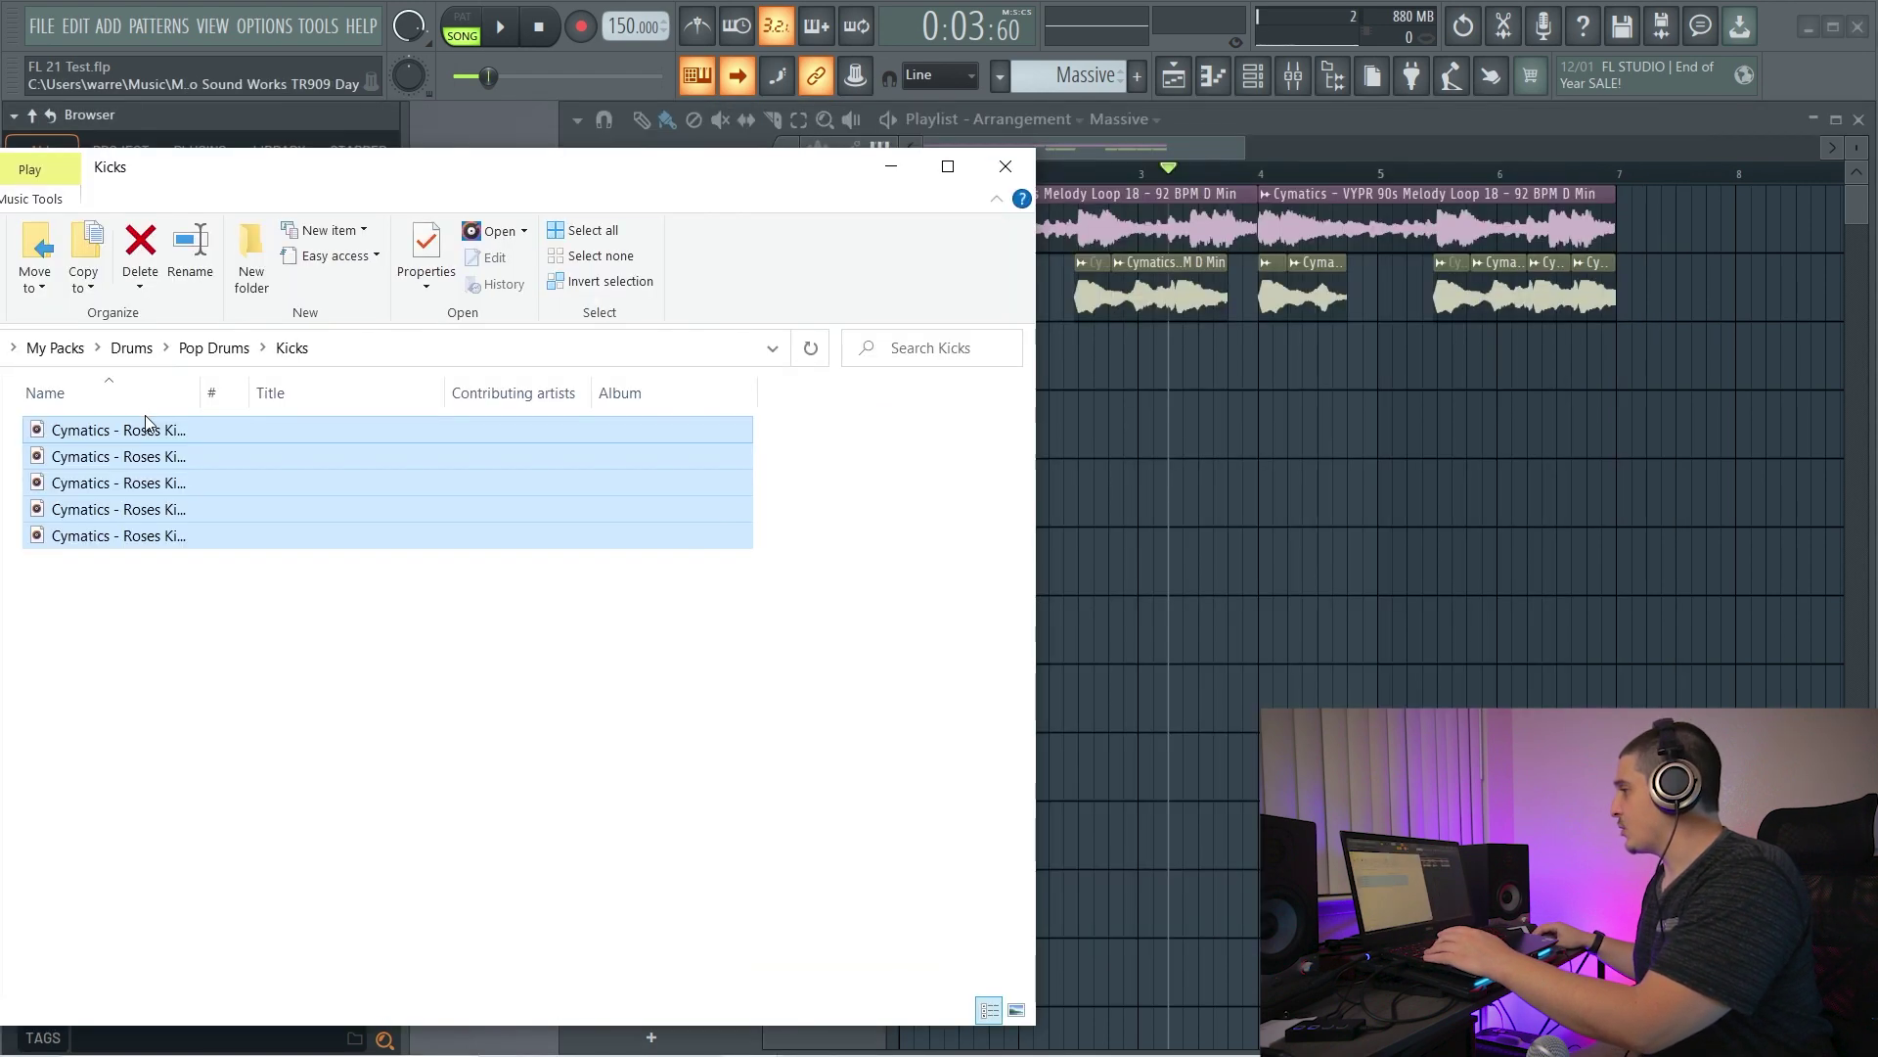
{"action": "left_click_drag", "start_coordinate": [144, 431], "coordinate": [1172, 450]}
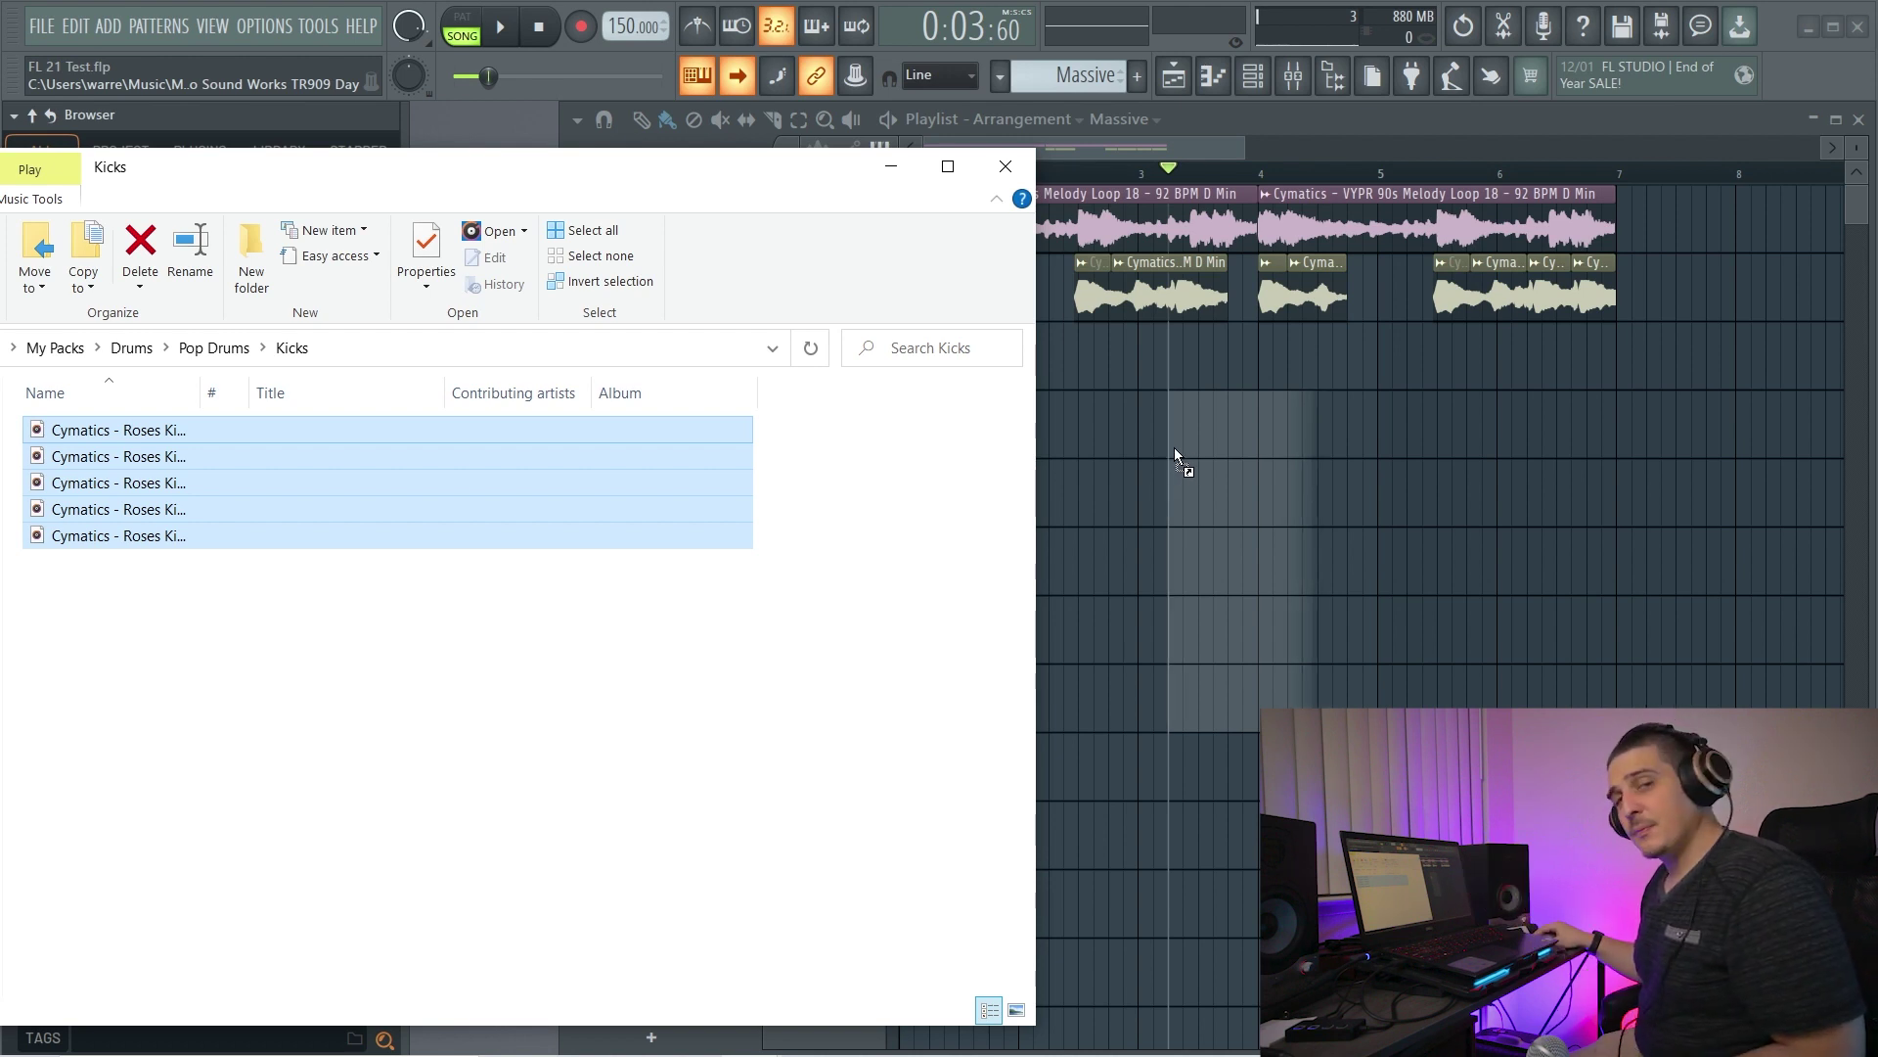
{"action": "key", "text": "shift"}
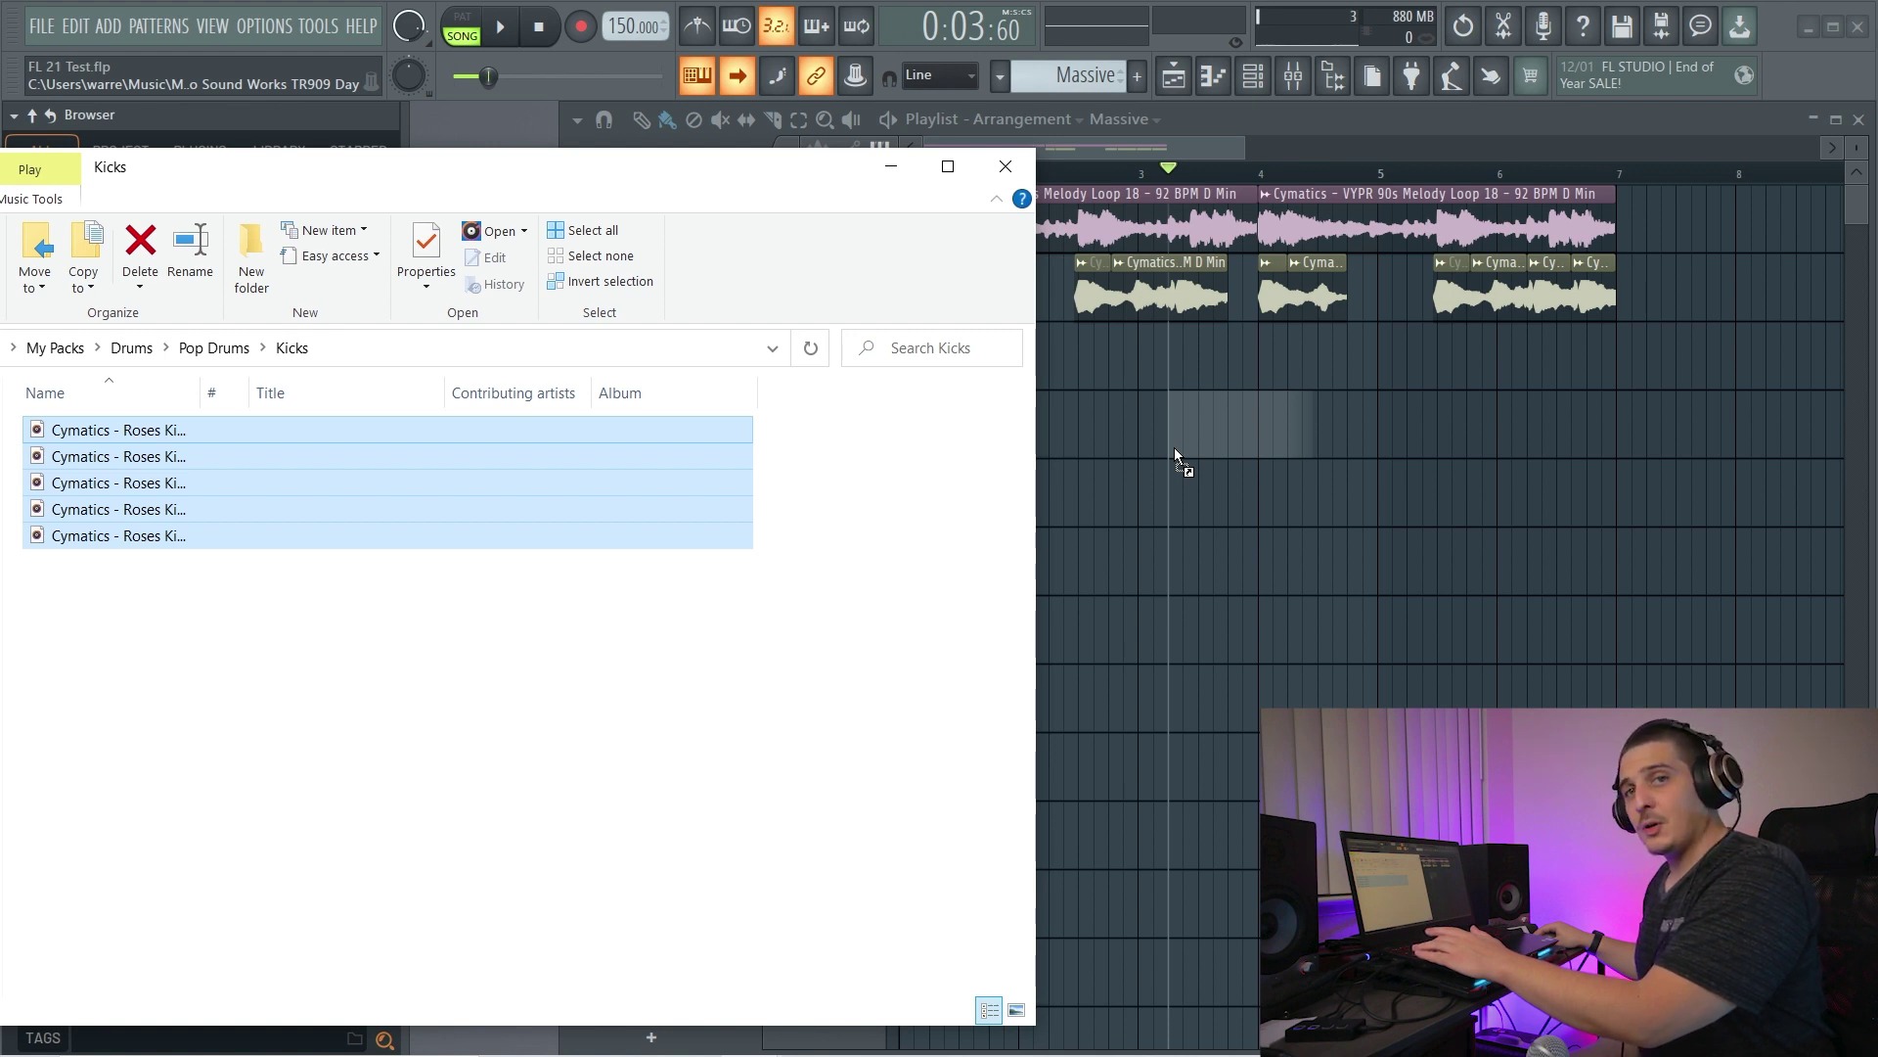
{"action": "left_click_drag", "start_coordinate": [1174, 448], "coordinate": [1174, 448]}
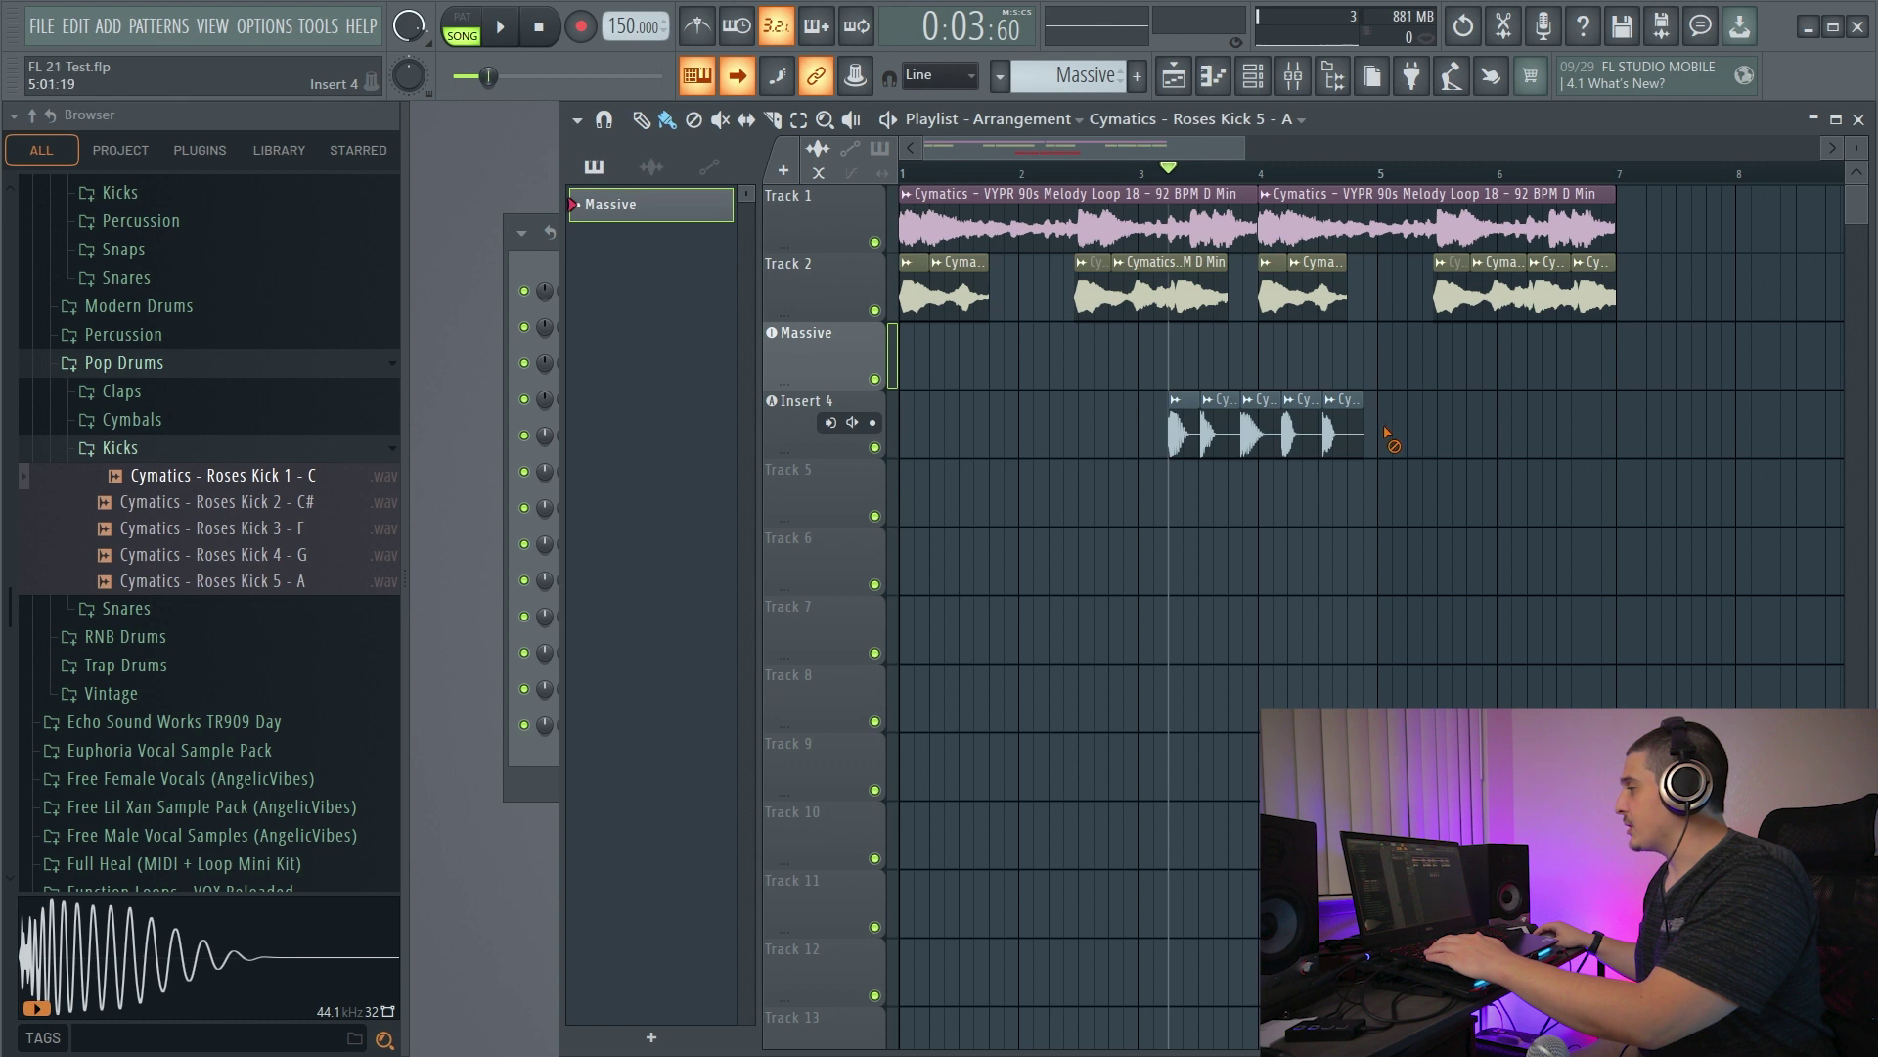
{"action": "key", "text": "ctrl+z"}
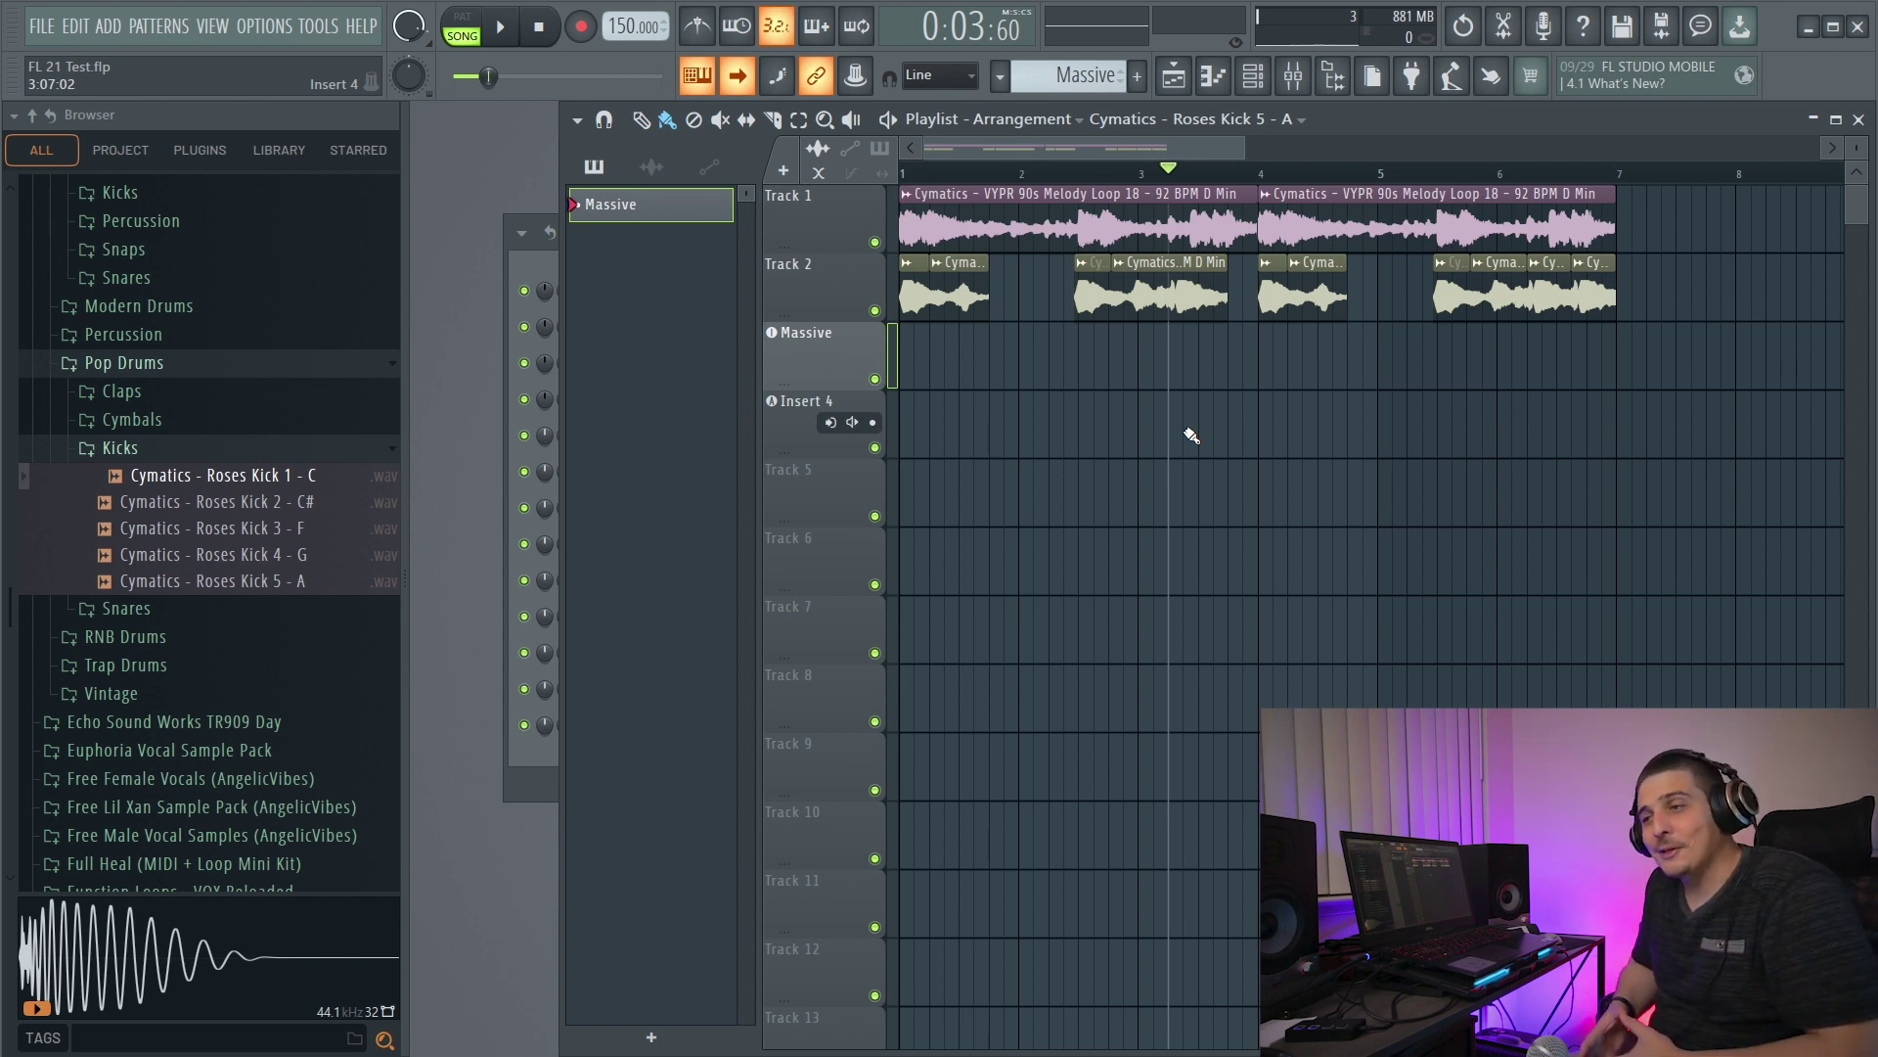
- Place Roses Kick 1 through 5 from the sample browser in a row on the Insert 4 track at the playhead, and undo it
{"action": "left_click", "coordinate": [222, 483]}
{"action": "left_click", "coordinate": [265, 584], "text": "shift"}
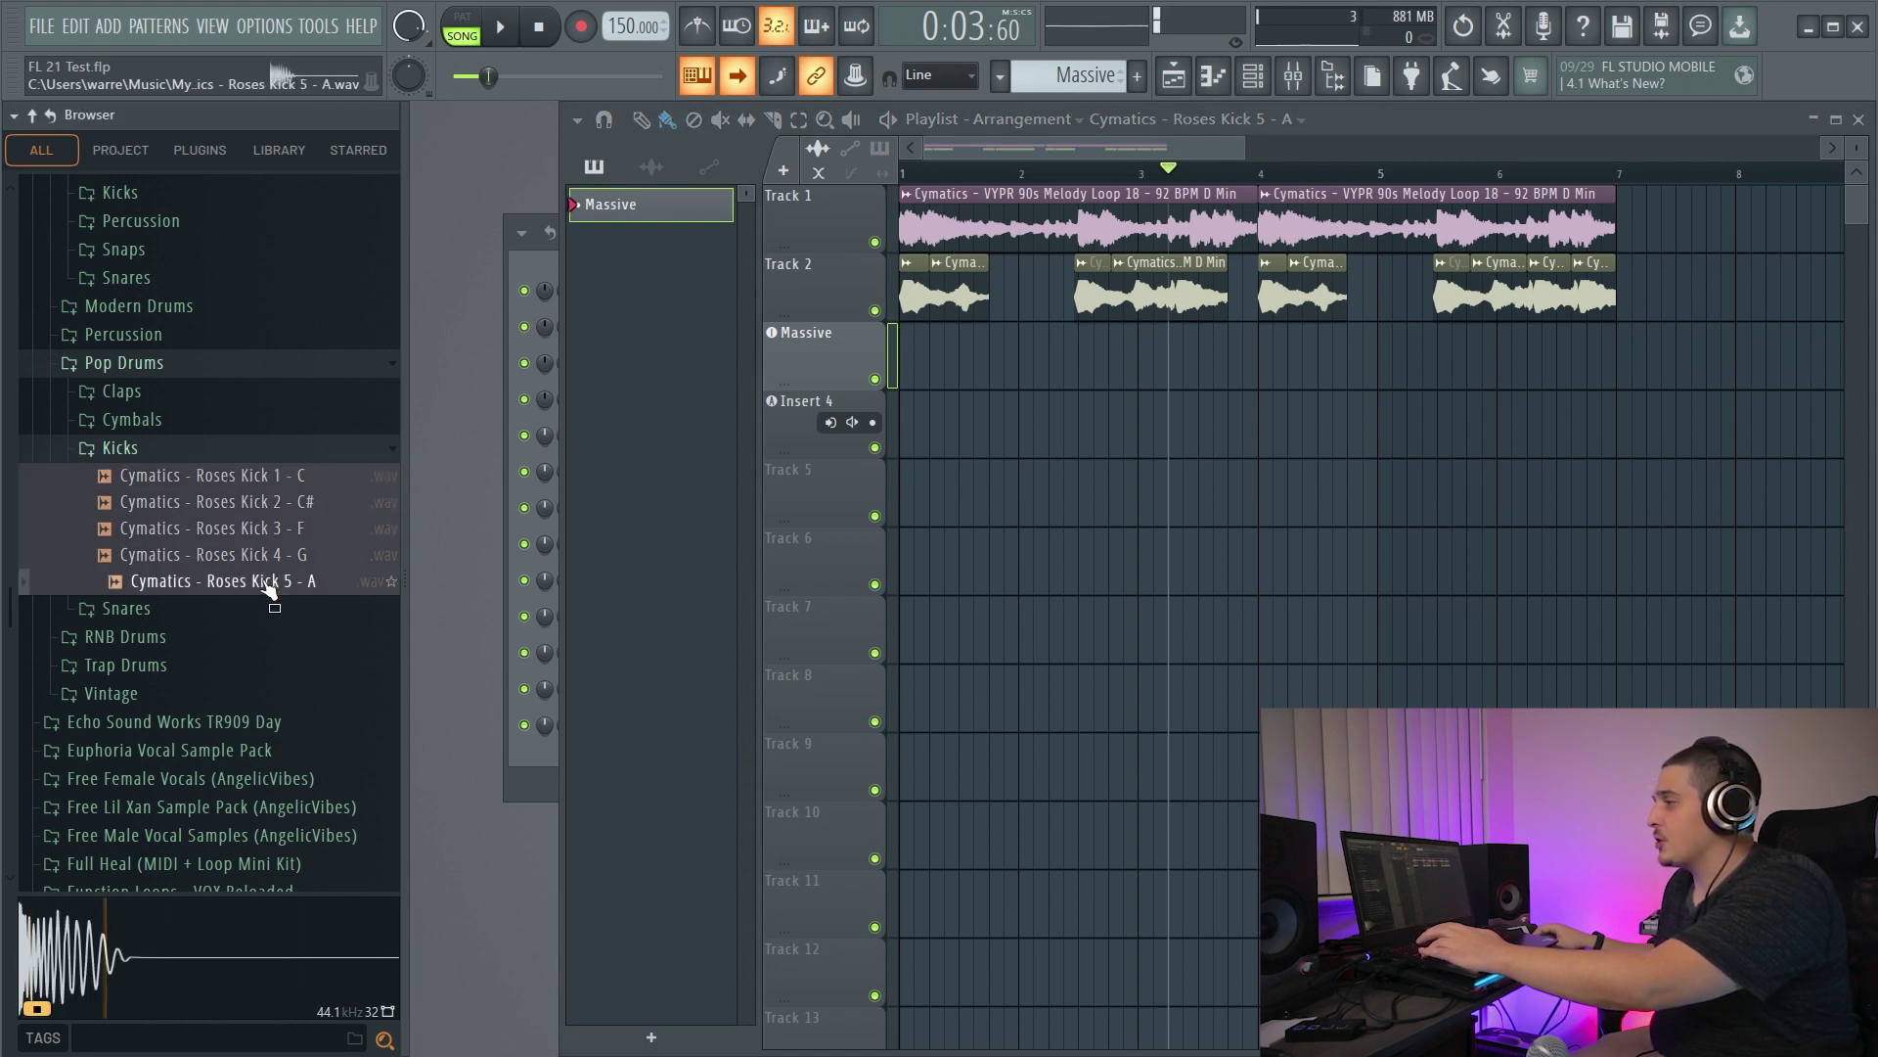
{"action": "left_click_drag", "start_coordinate": [209, 480], "coordinate": [1167, 446]}
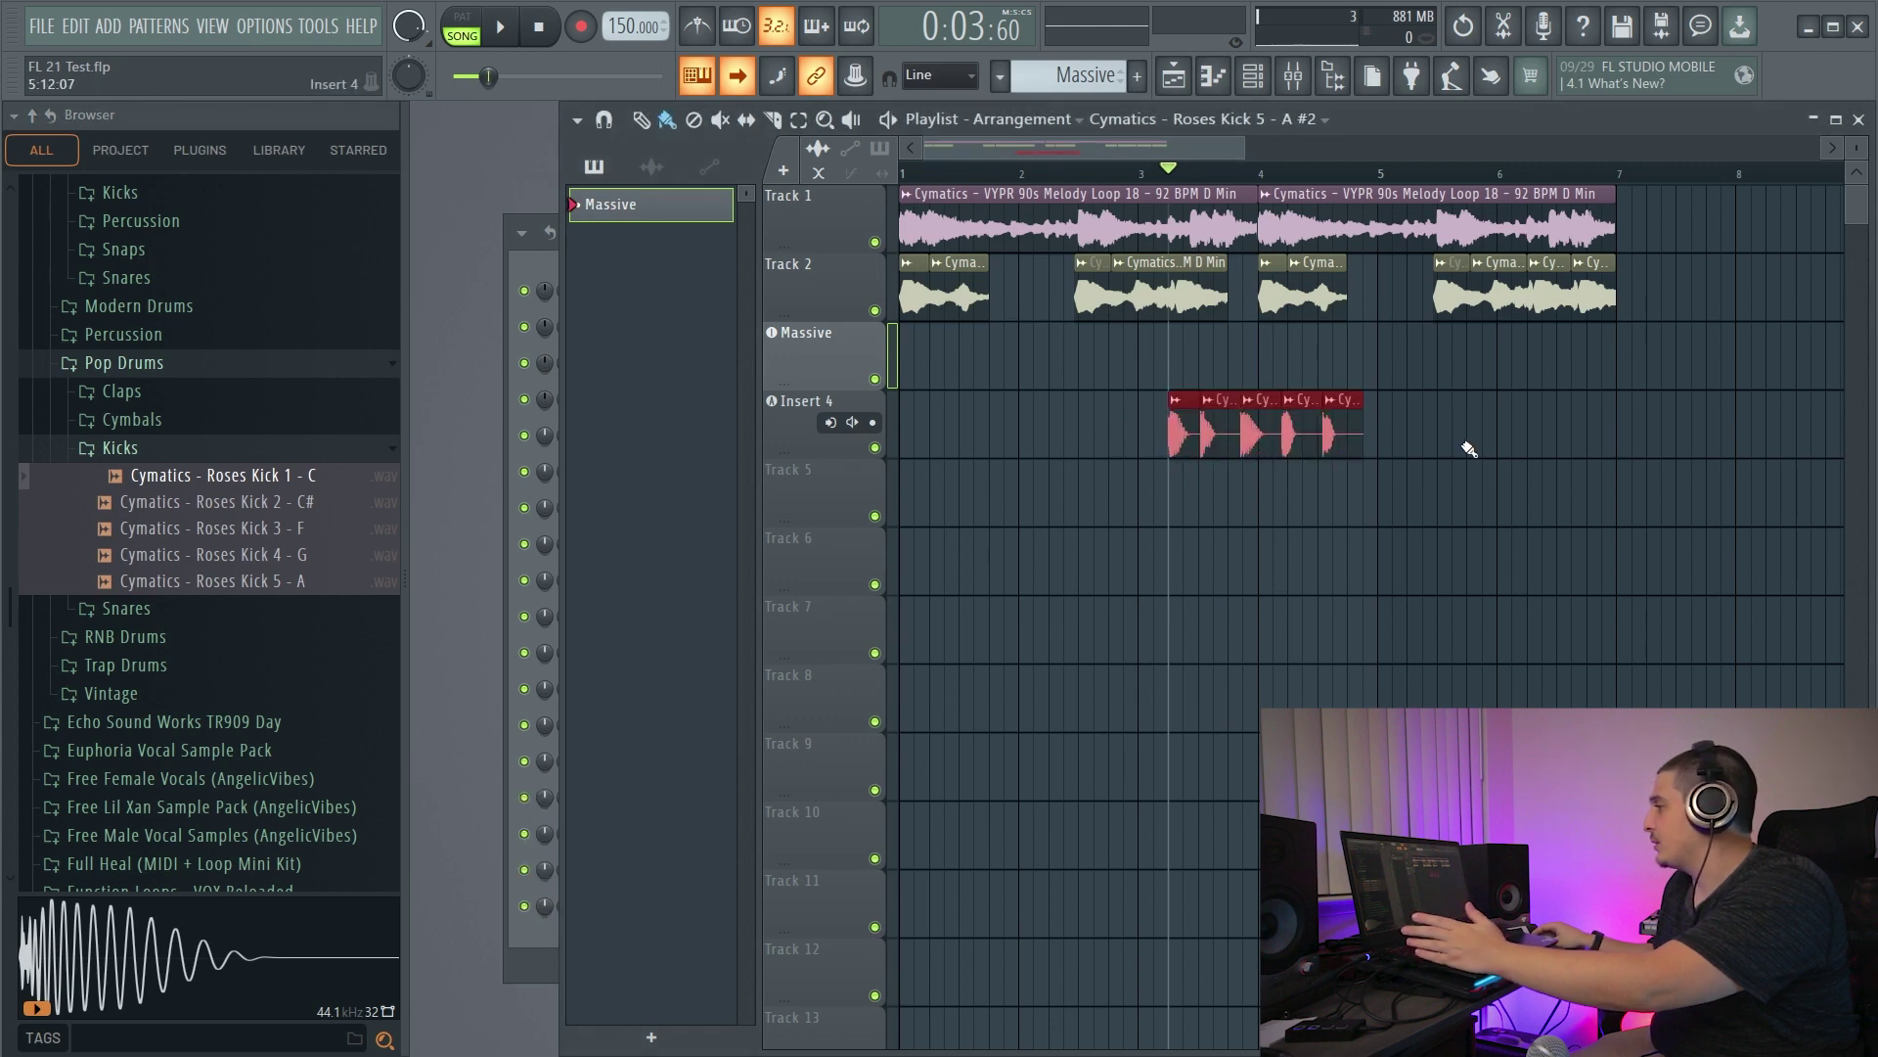
{"action": "key", "text": "ctrl+z"}
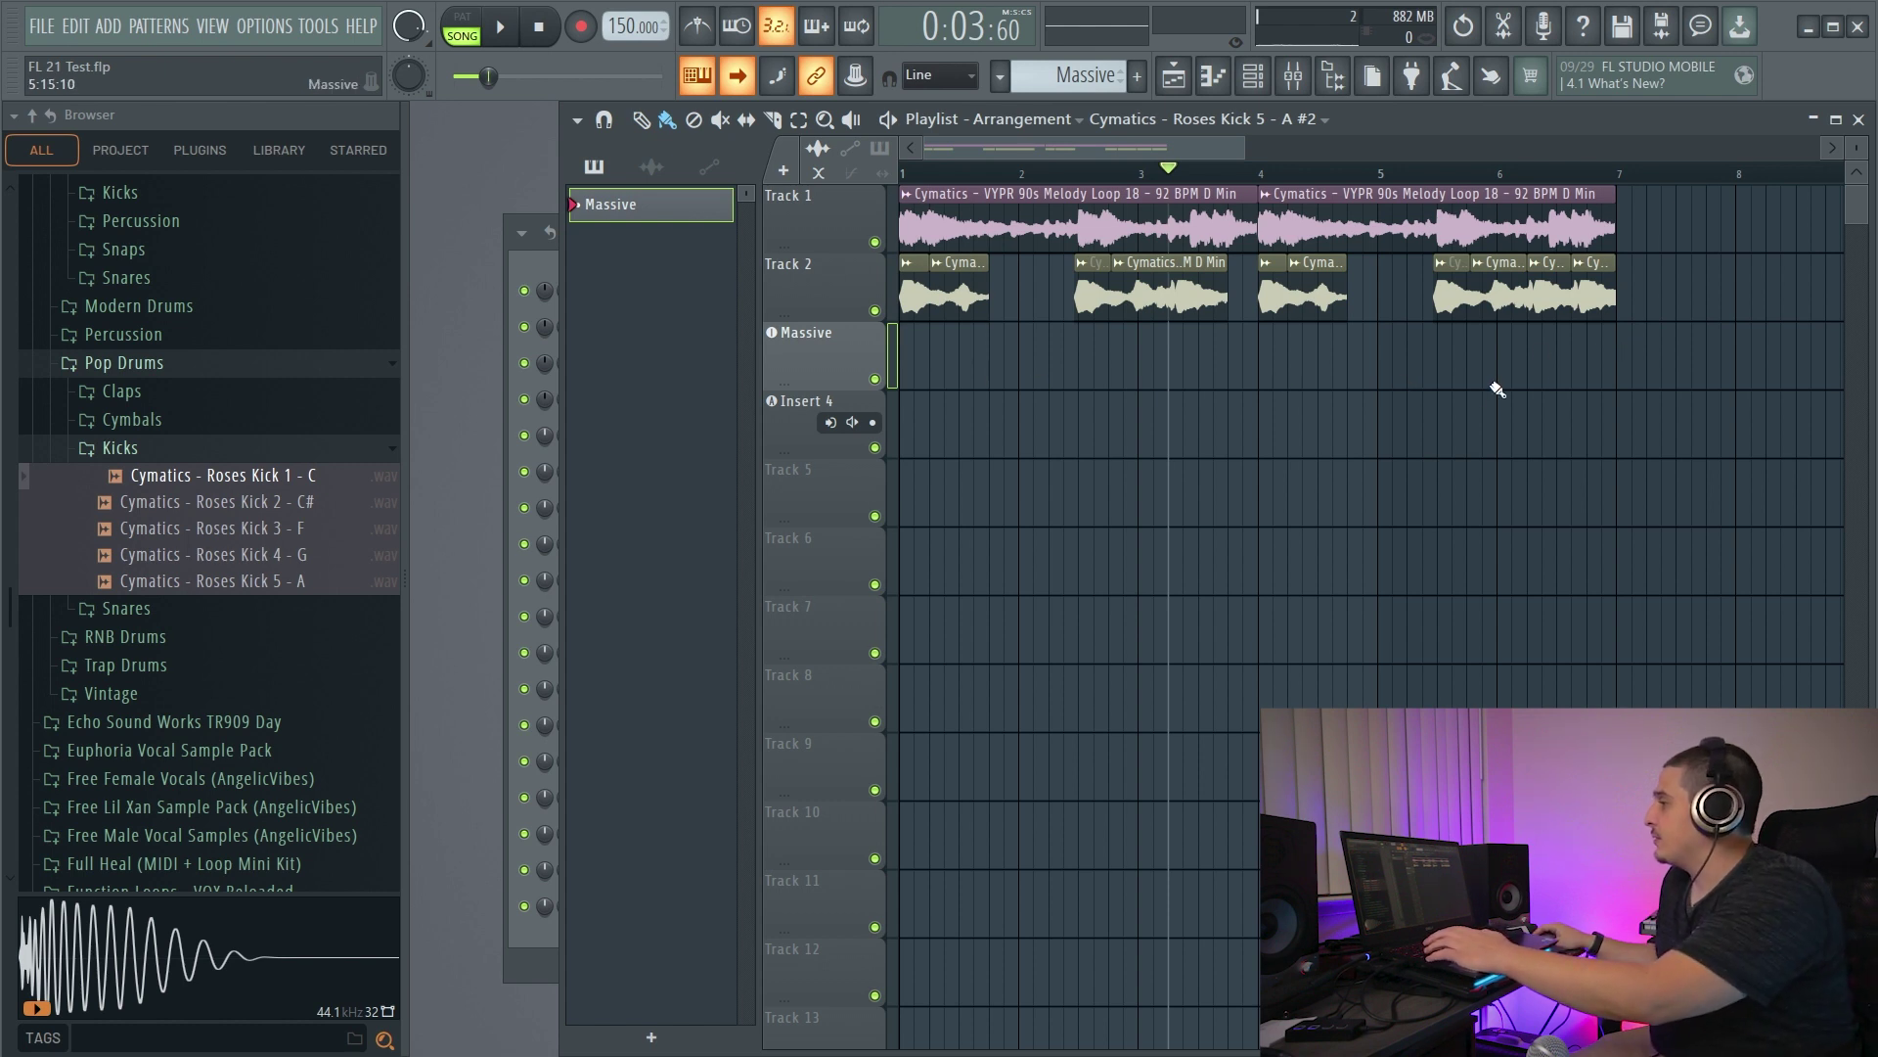
- Select all clips on Track 2 and apply a time-based chop to them
{"action": "left_click_drag", "start_coordinate": [1636, 387], "coordinate": [907, 281]}
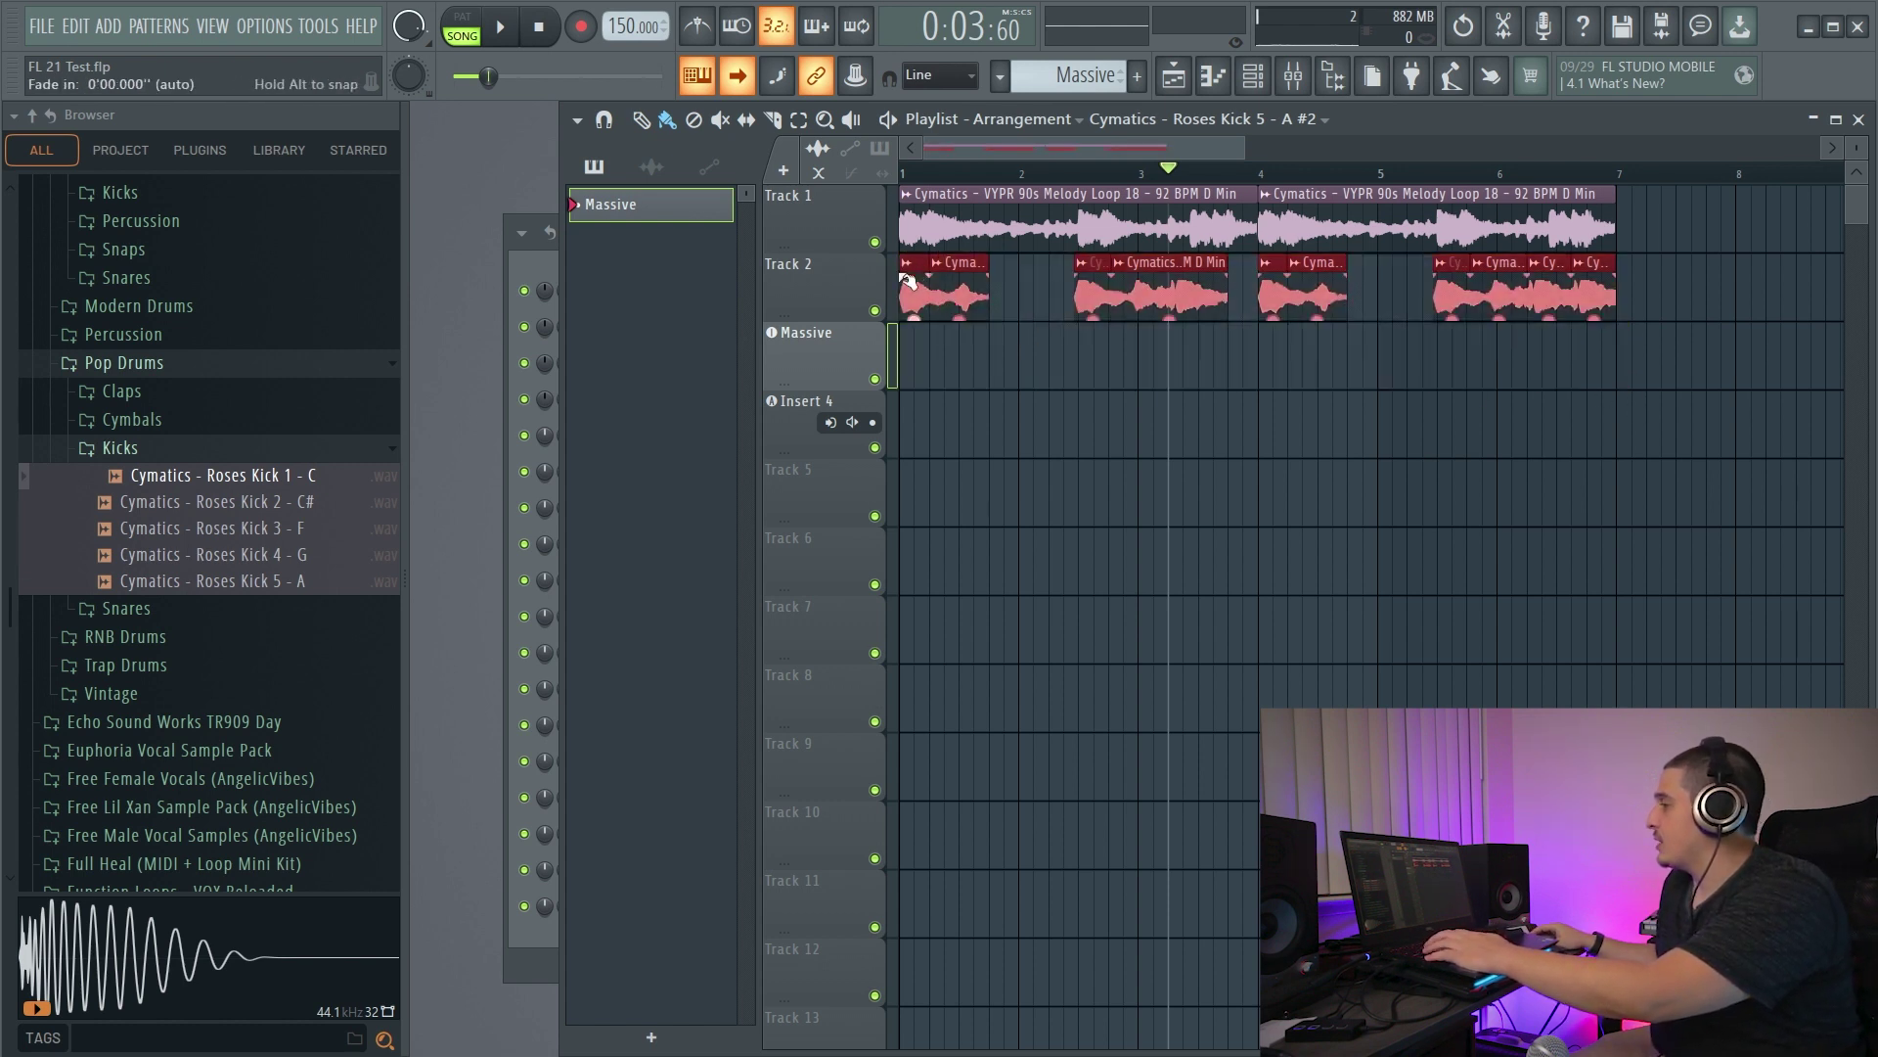
{"action": "right_click", "coordinate": [907, 280]}
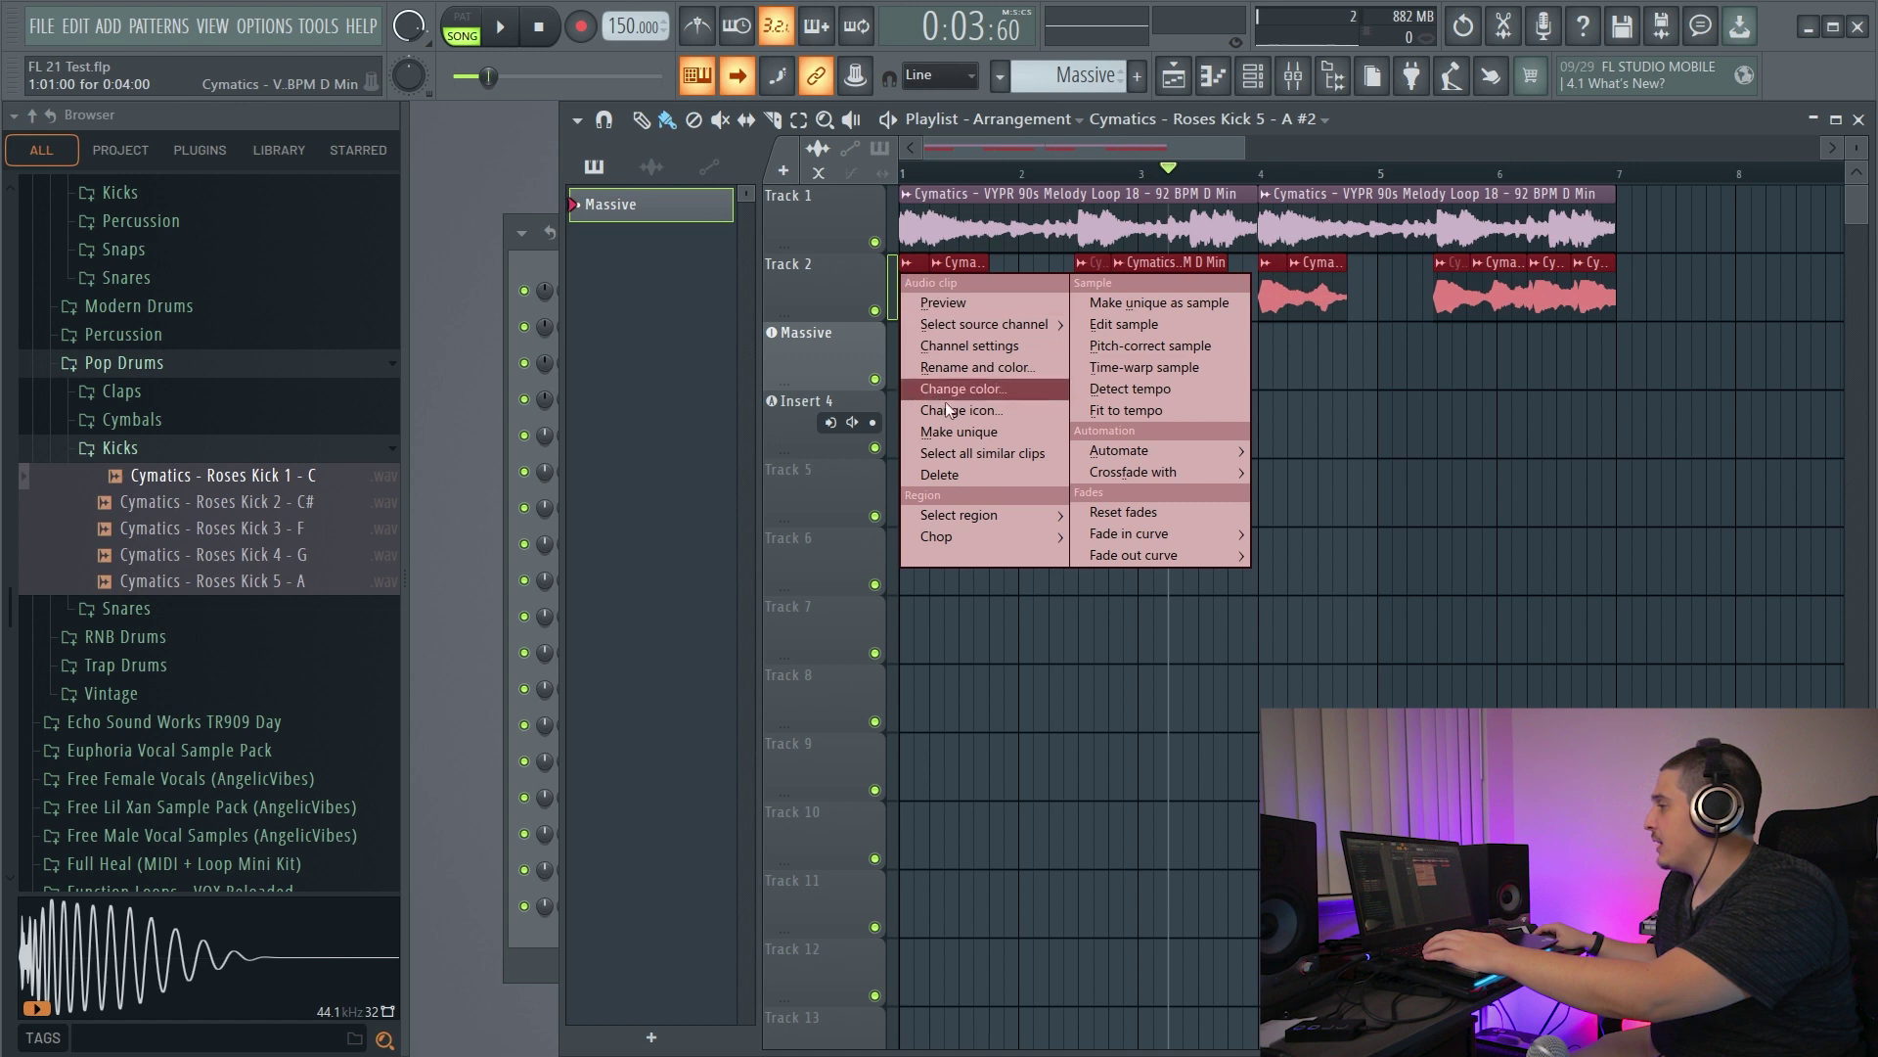
{"action": "mouse_move", "coordinate": [993, 537]}
{"action": "mouse_move", "coordinate": [1159, 673]}
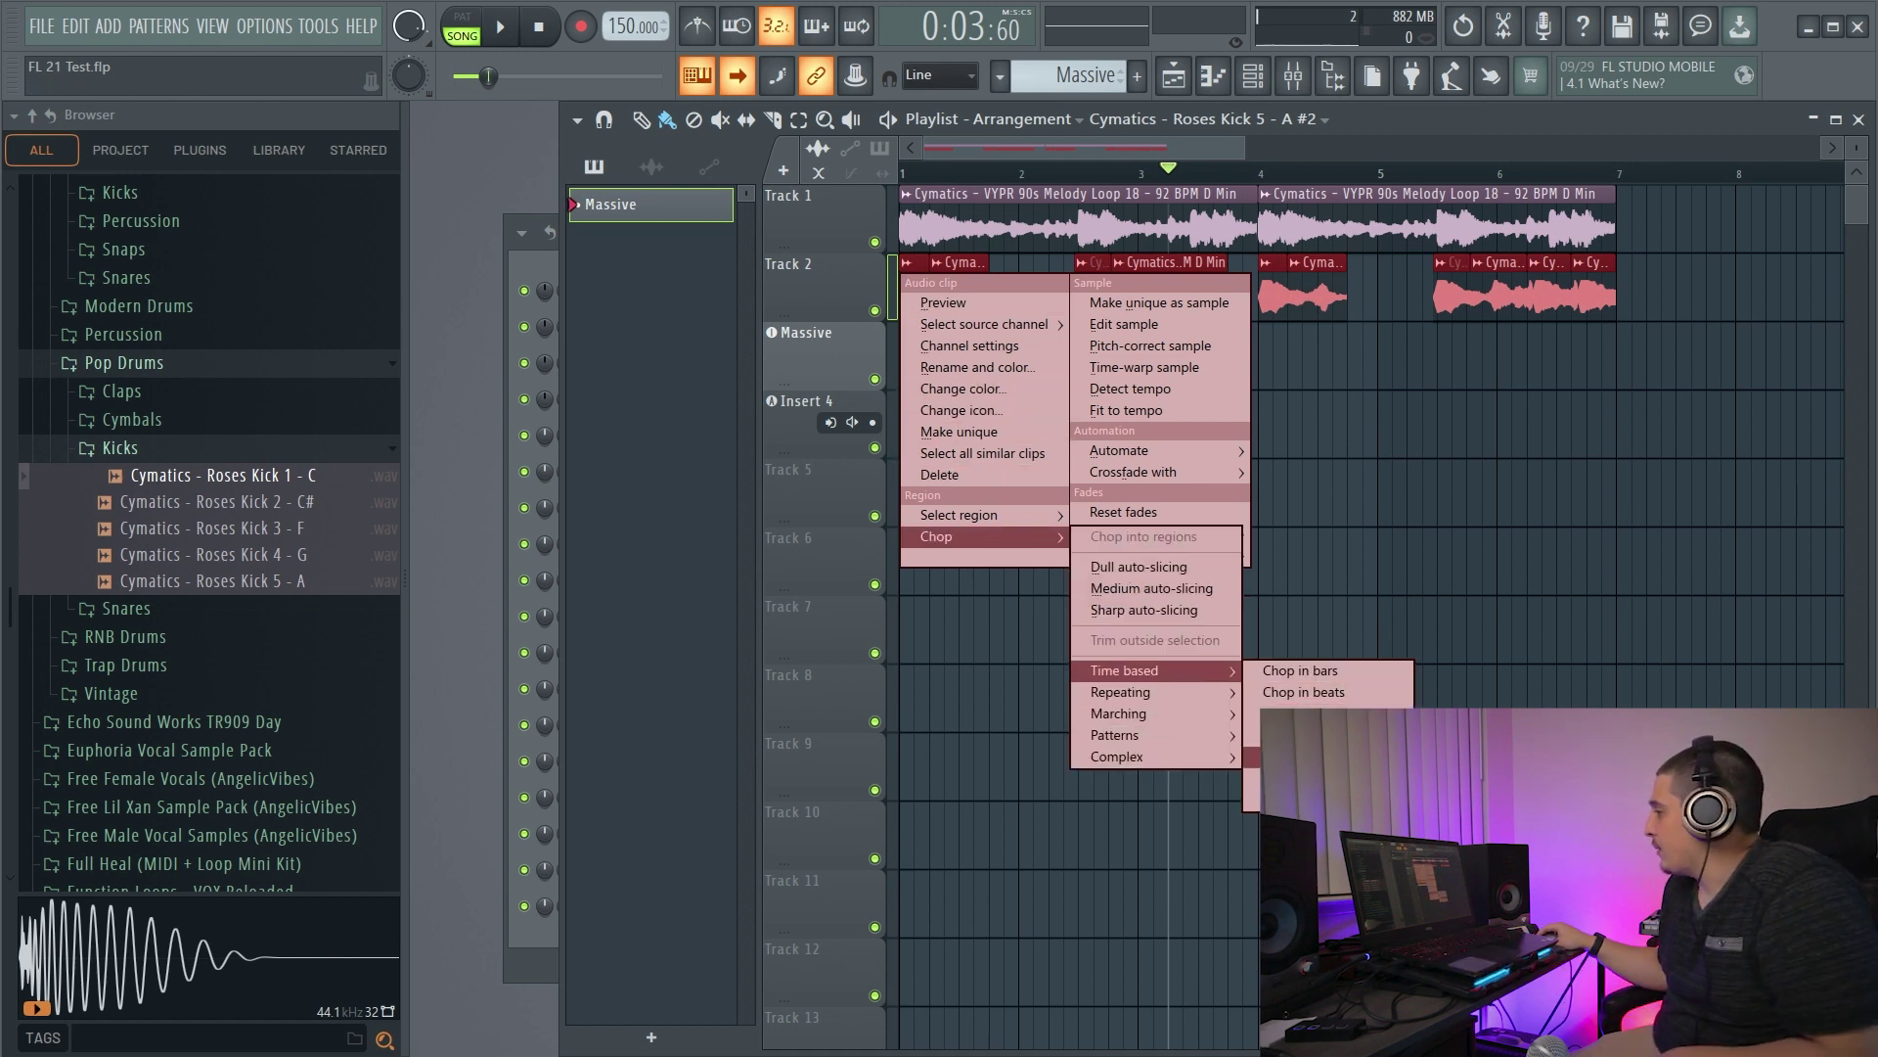
{"action": "left_click", "coordinate": [1311, 758]}
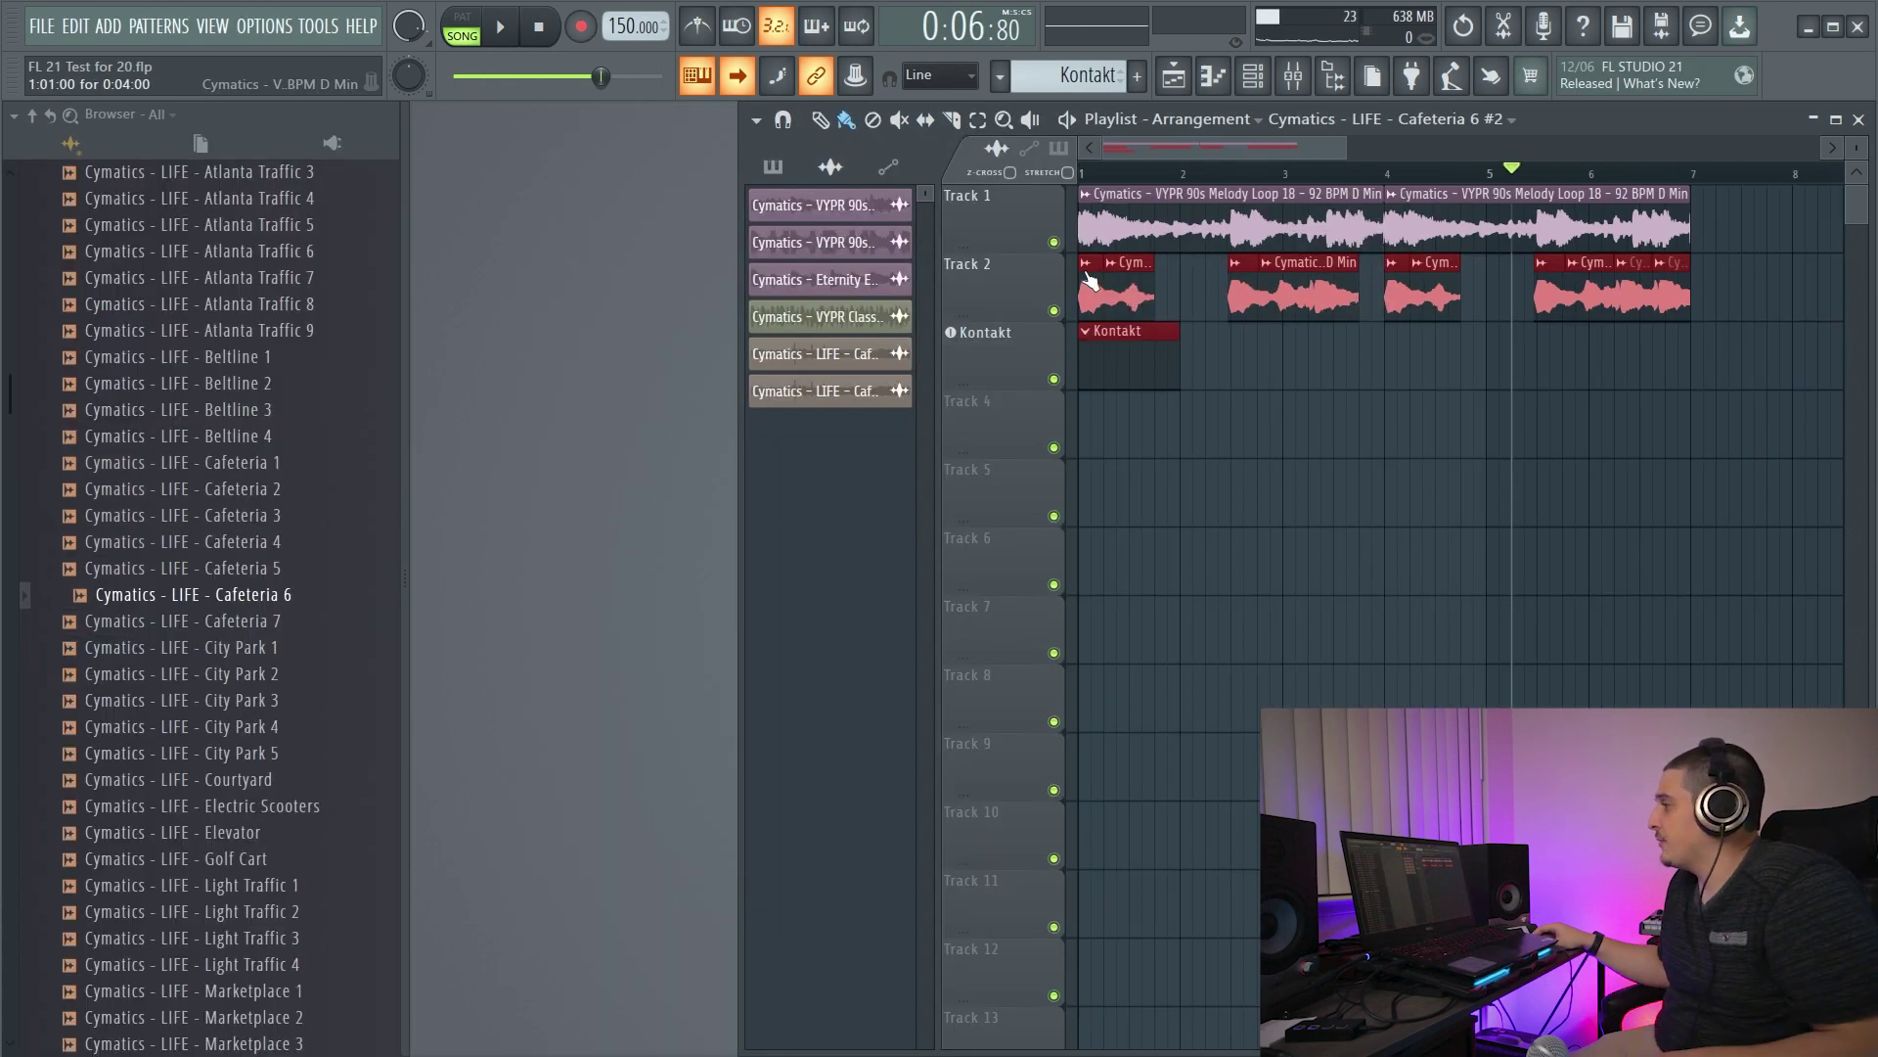
- In the FL 21 Test for 20 project, apply a time-based chop to the selected Track 2 and Kontakt clips
{"action": "left_click", "coordinate": [1084, 267]}
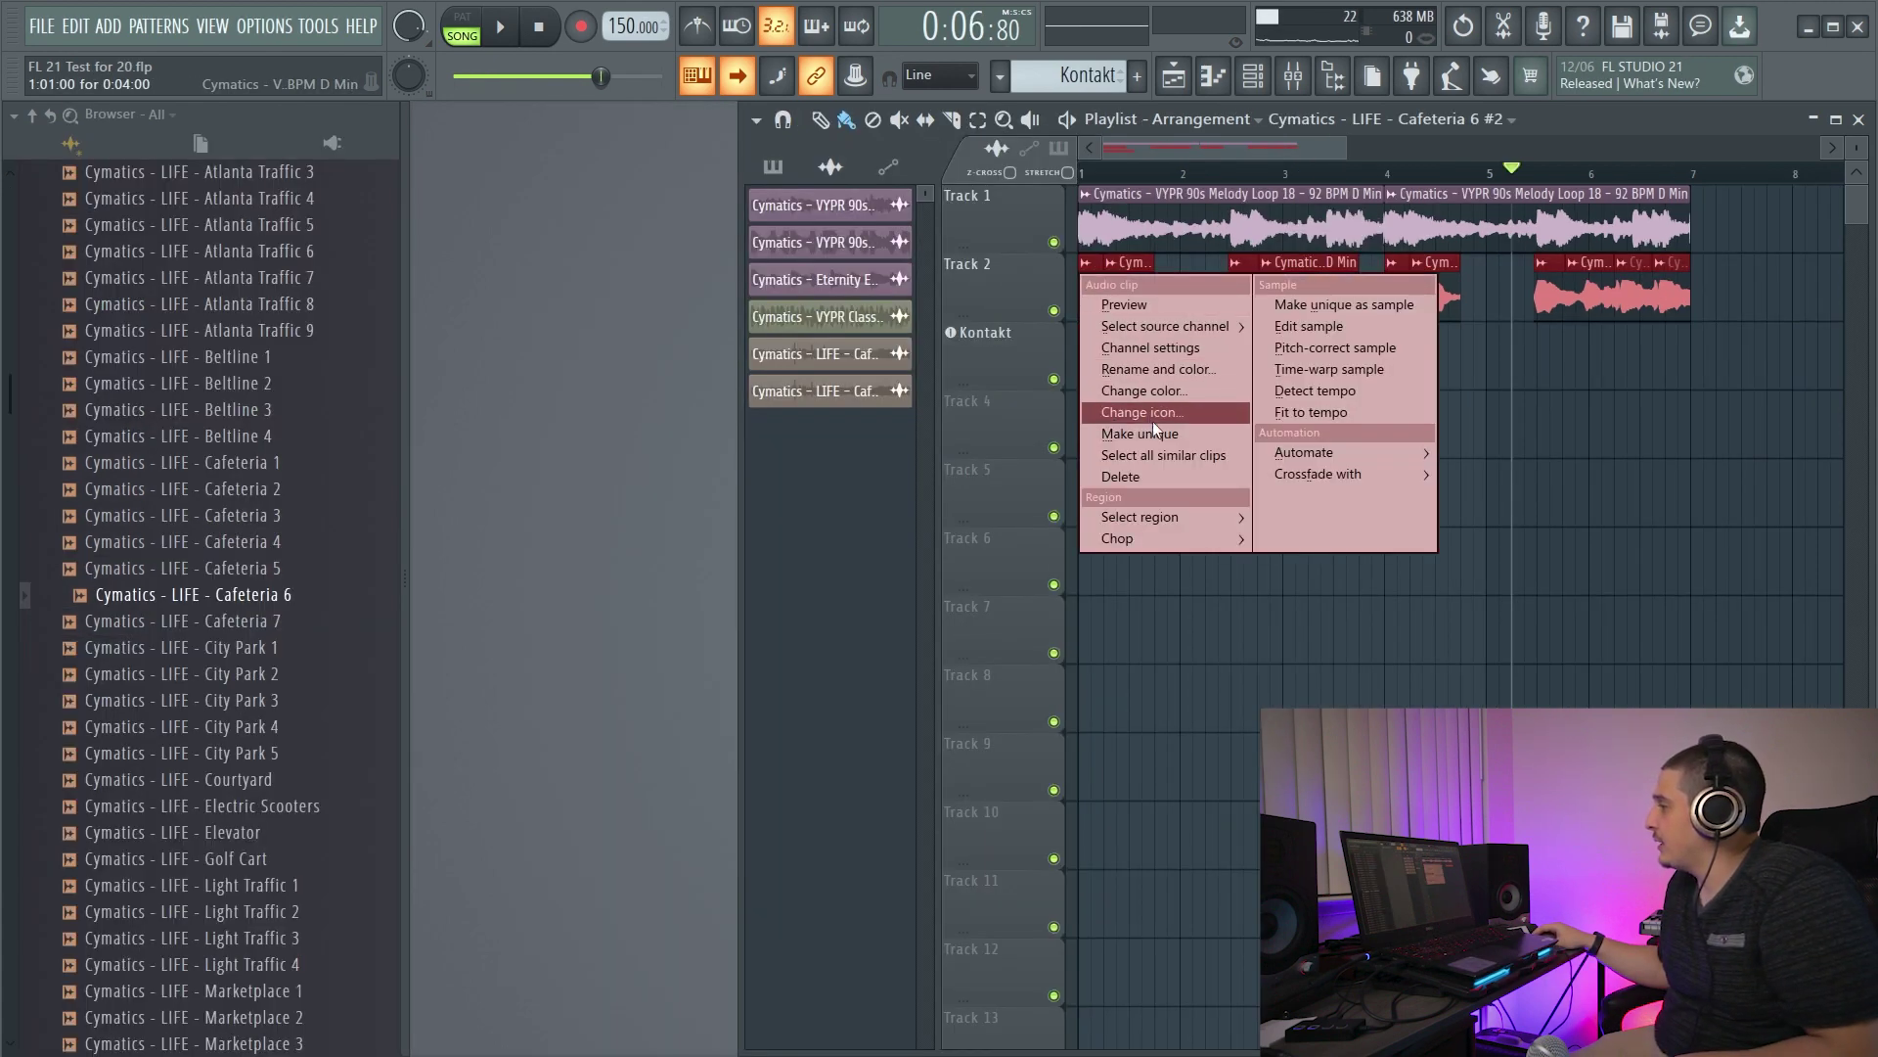
{"action": "mouse_move", "coordinate": [1135, 539]}
{"action": "mouse_move", "coordinate": [1326, 673]}
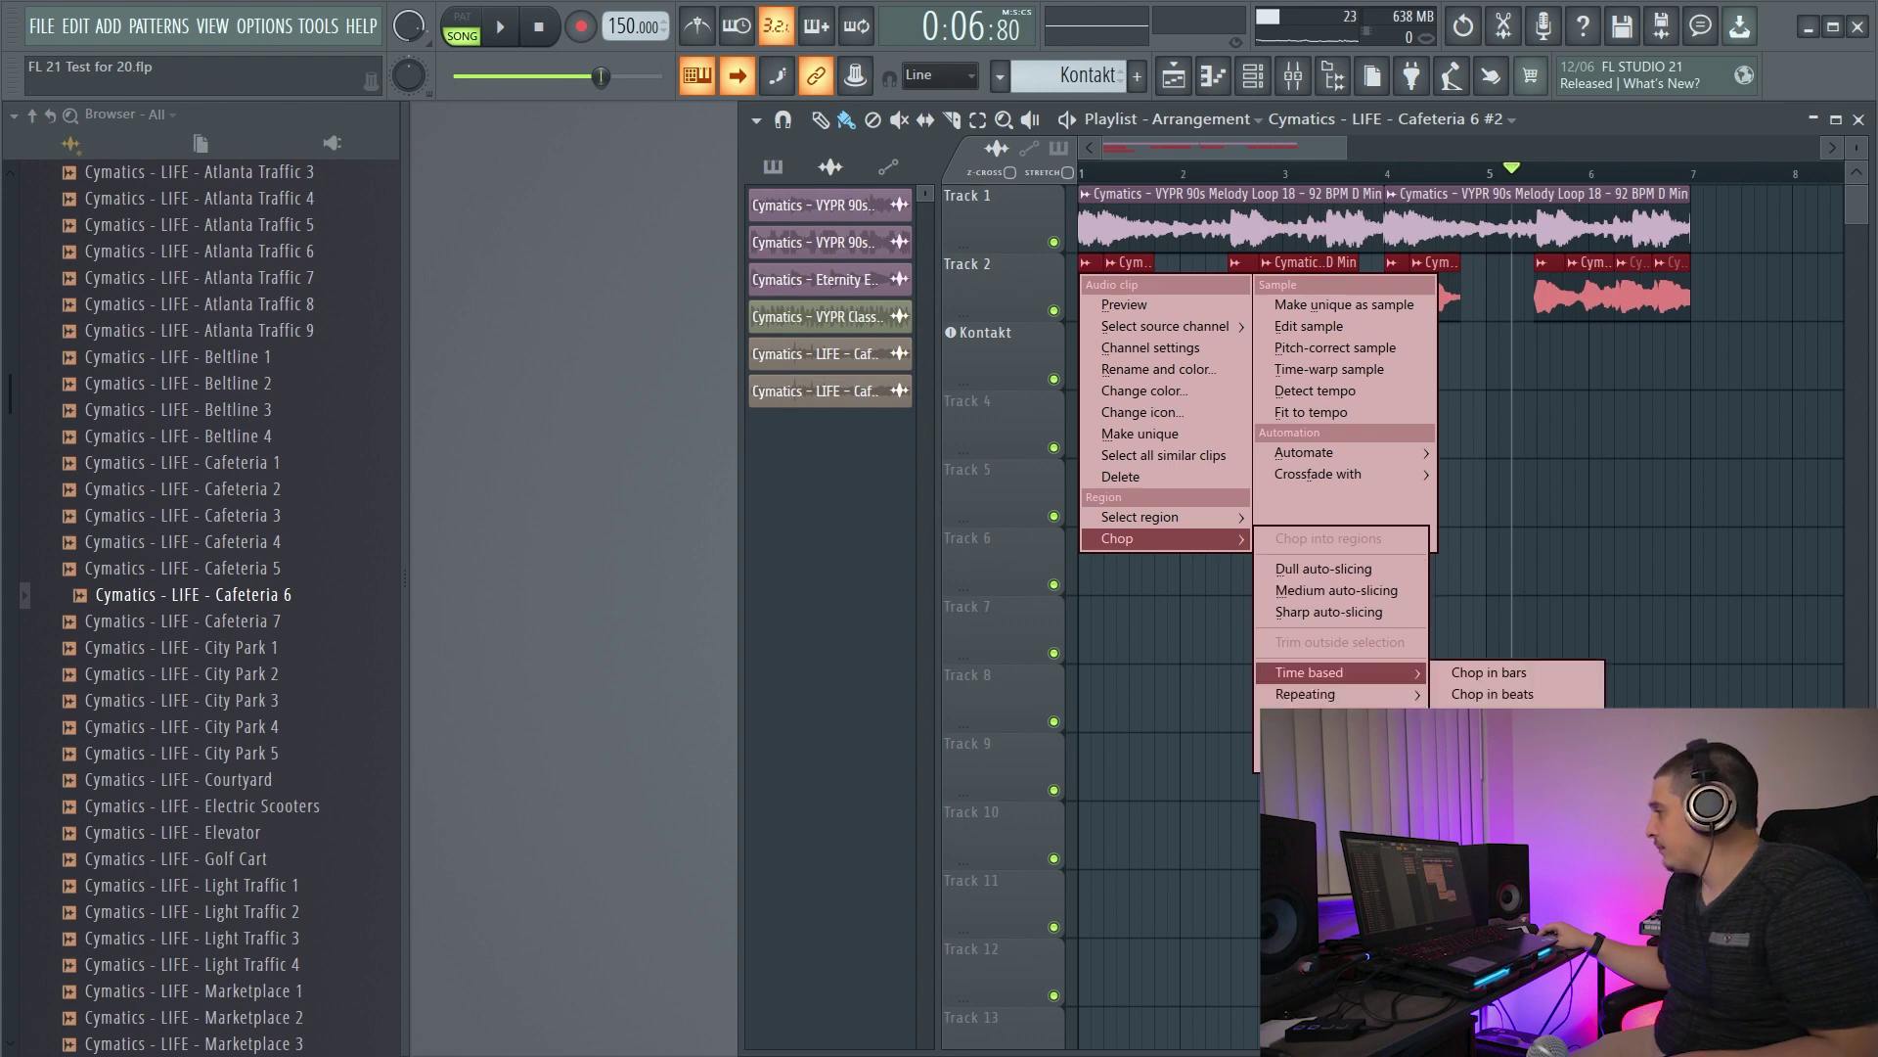
{"action": "left_click", "coordinate": [1501, 758]}
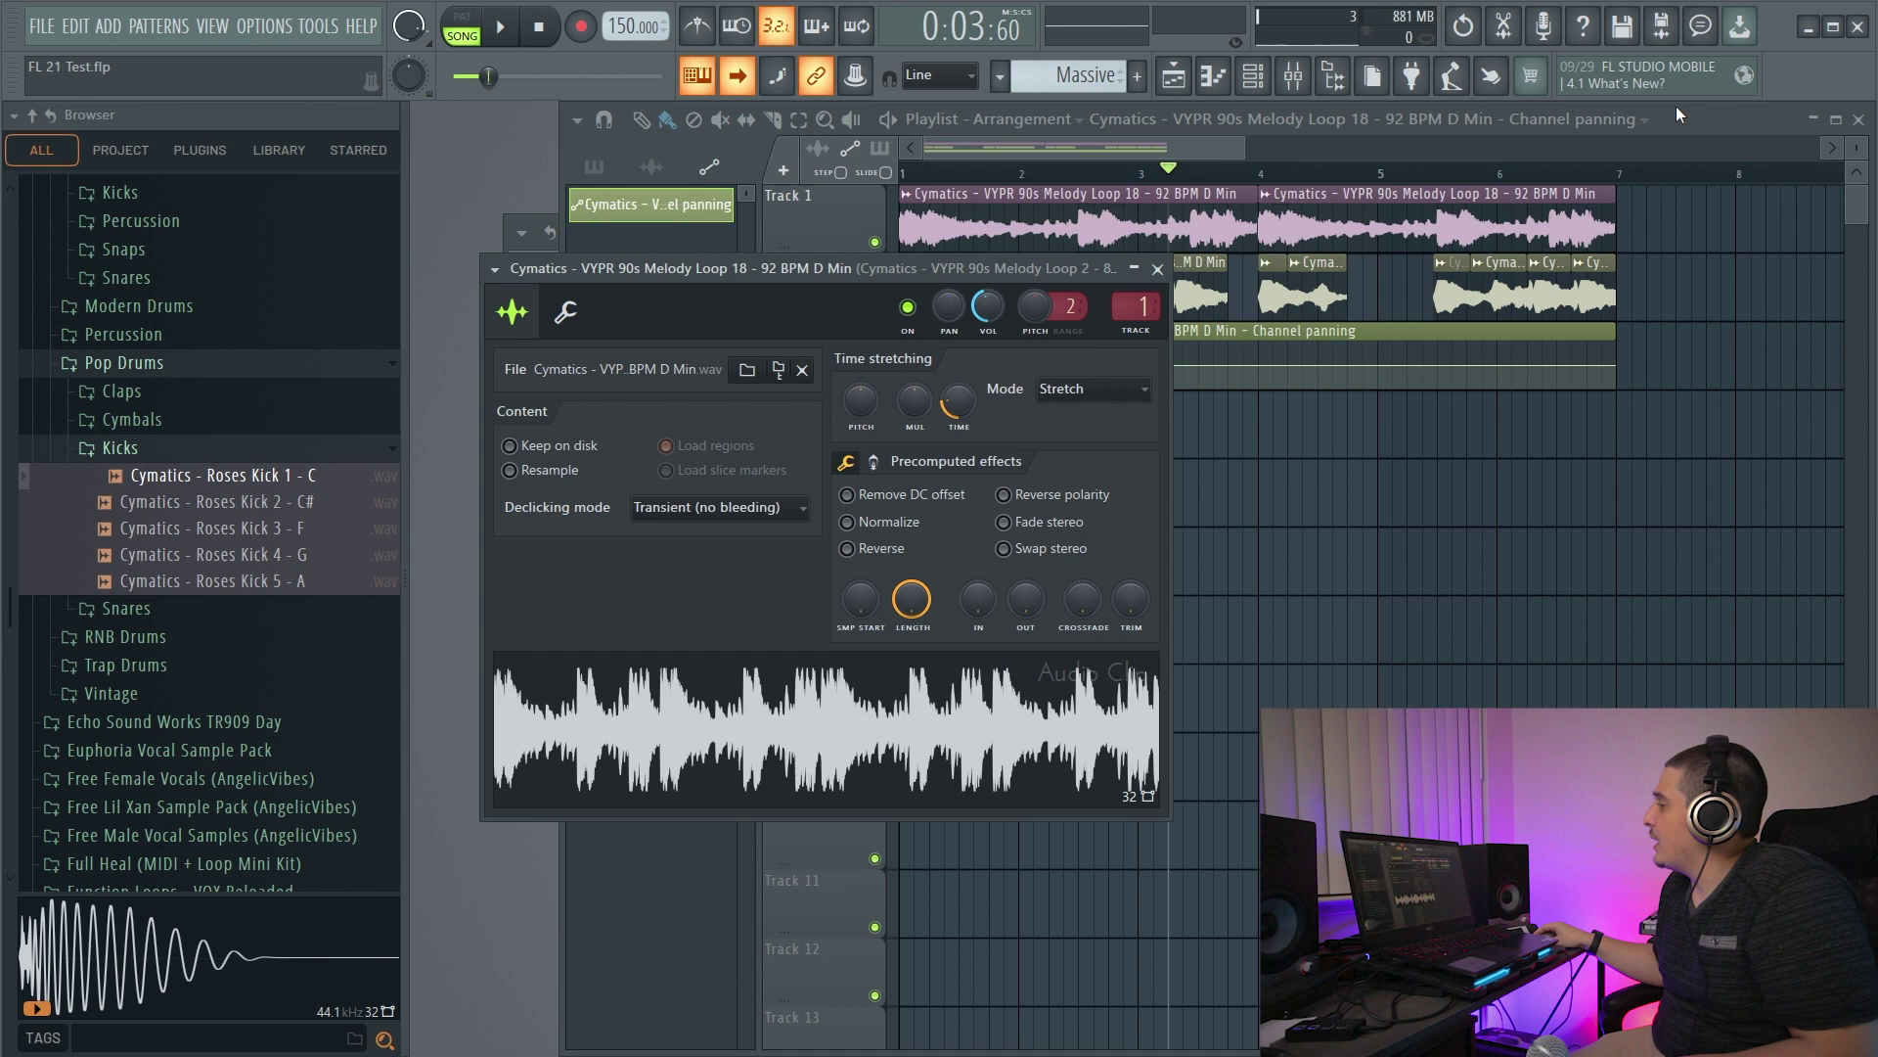
- Shape the channel panning automation clip on the Massive track with alternating high and low points along its length
{"action": "left_click", "coordinate": [1676, 116]}
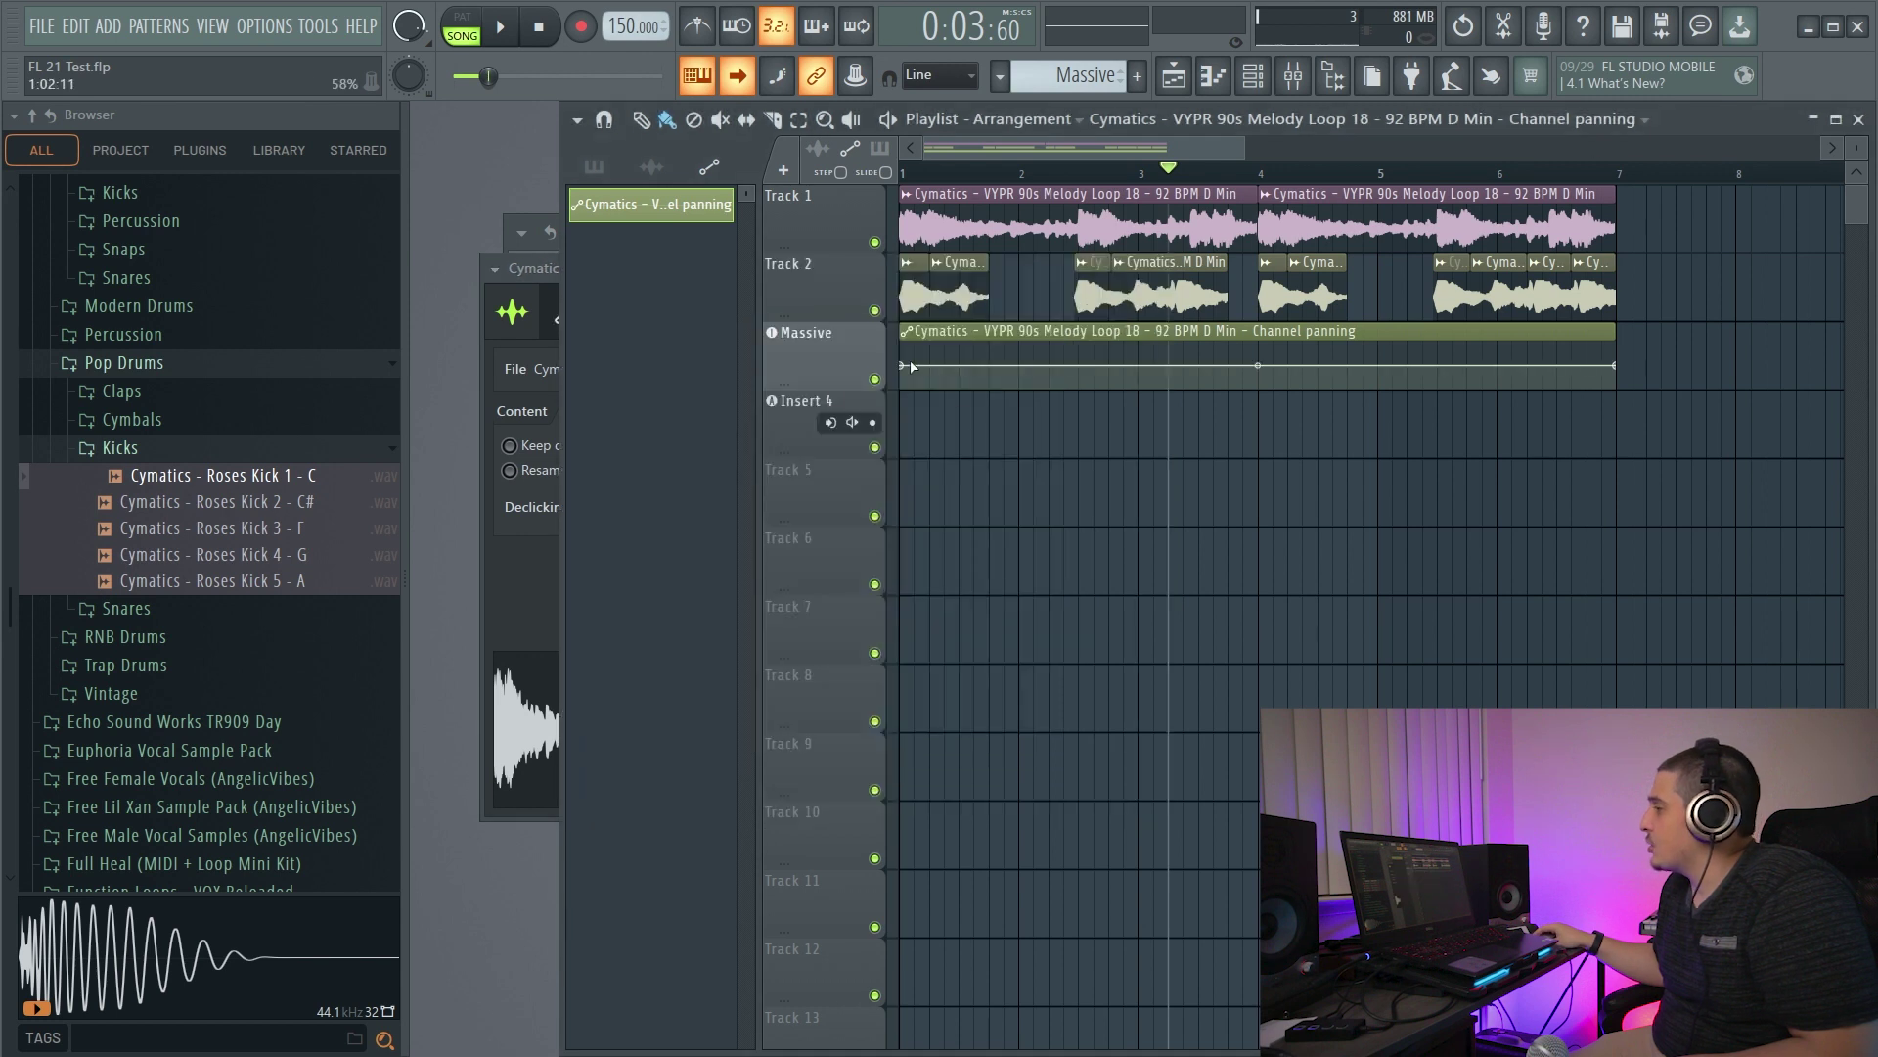
{"action": "right_click", "coordinate": [996, 380]}
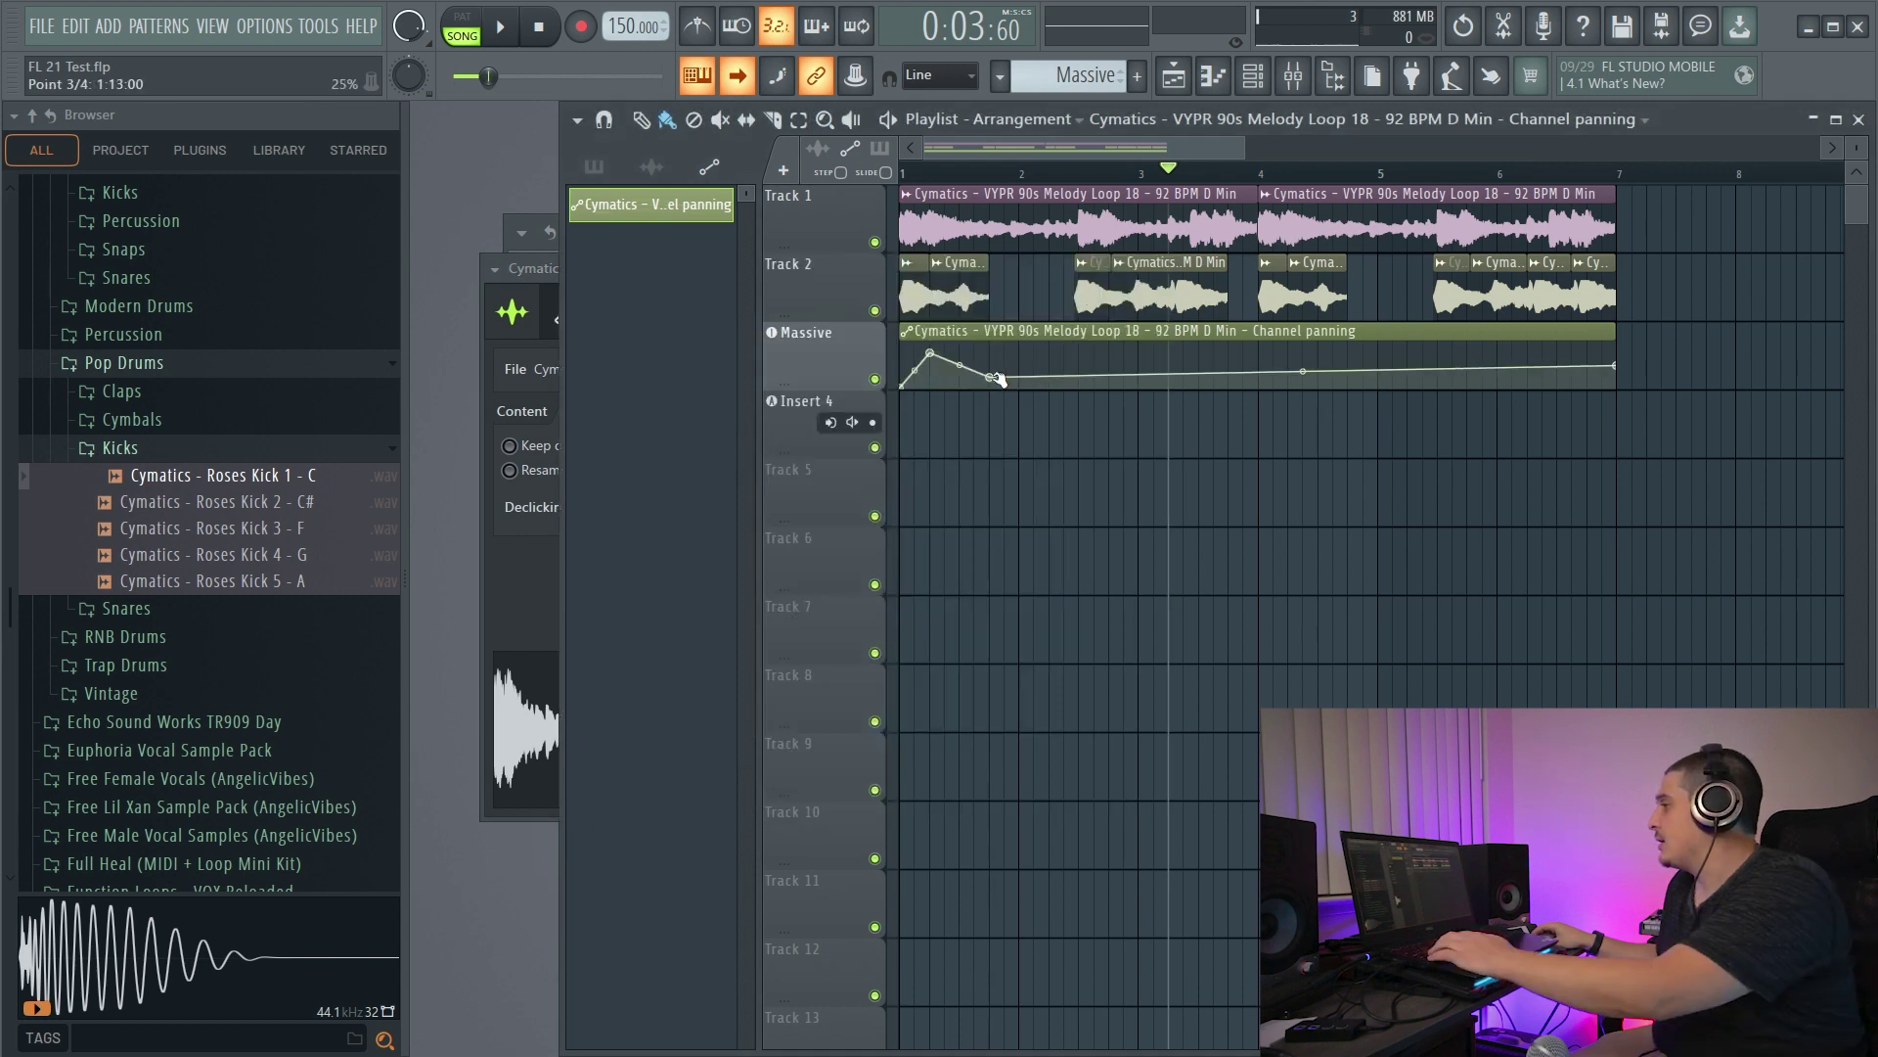
{"action": "right_click", "coordinate": [1077, 349]}
{"action": "right_click", "coordinate": [1205, 380]}
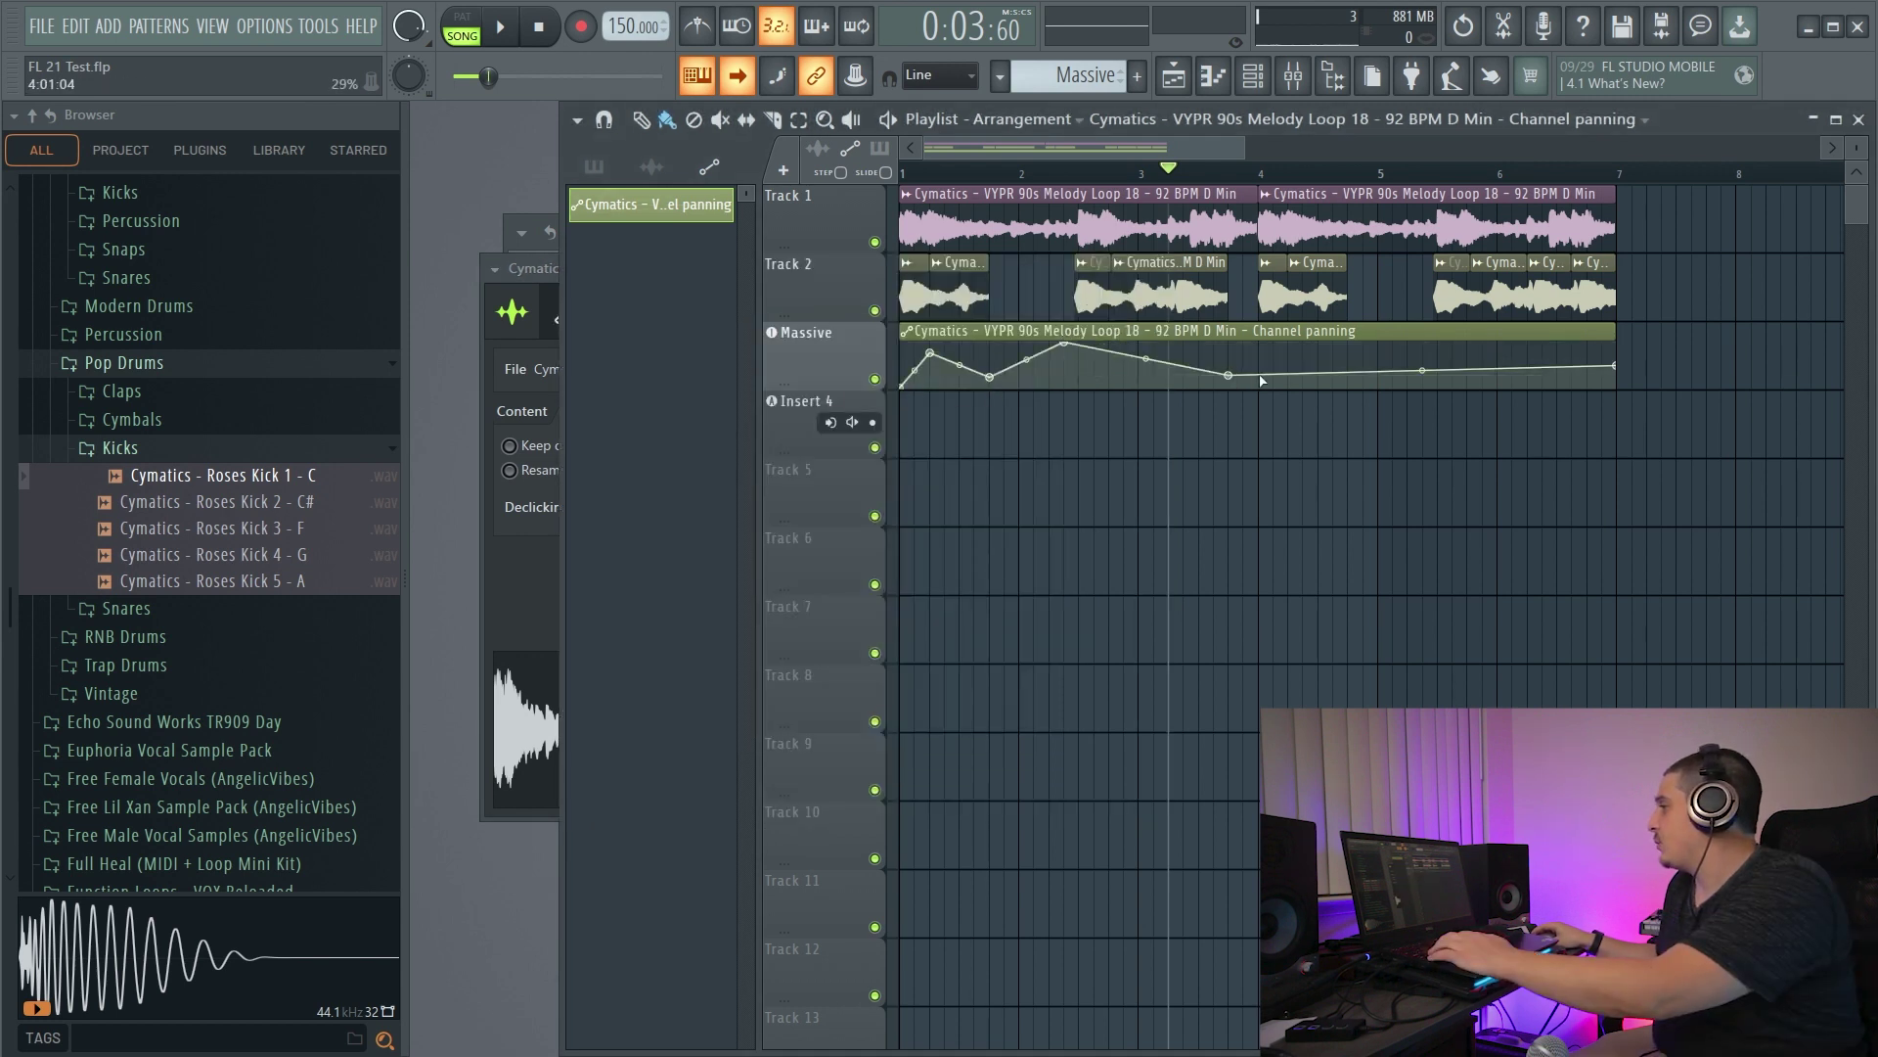
{"action": "right_click", "coordinate": [1347, 338]}
{"action": "key", "text": "ctrl+z"}
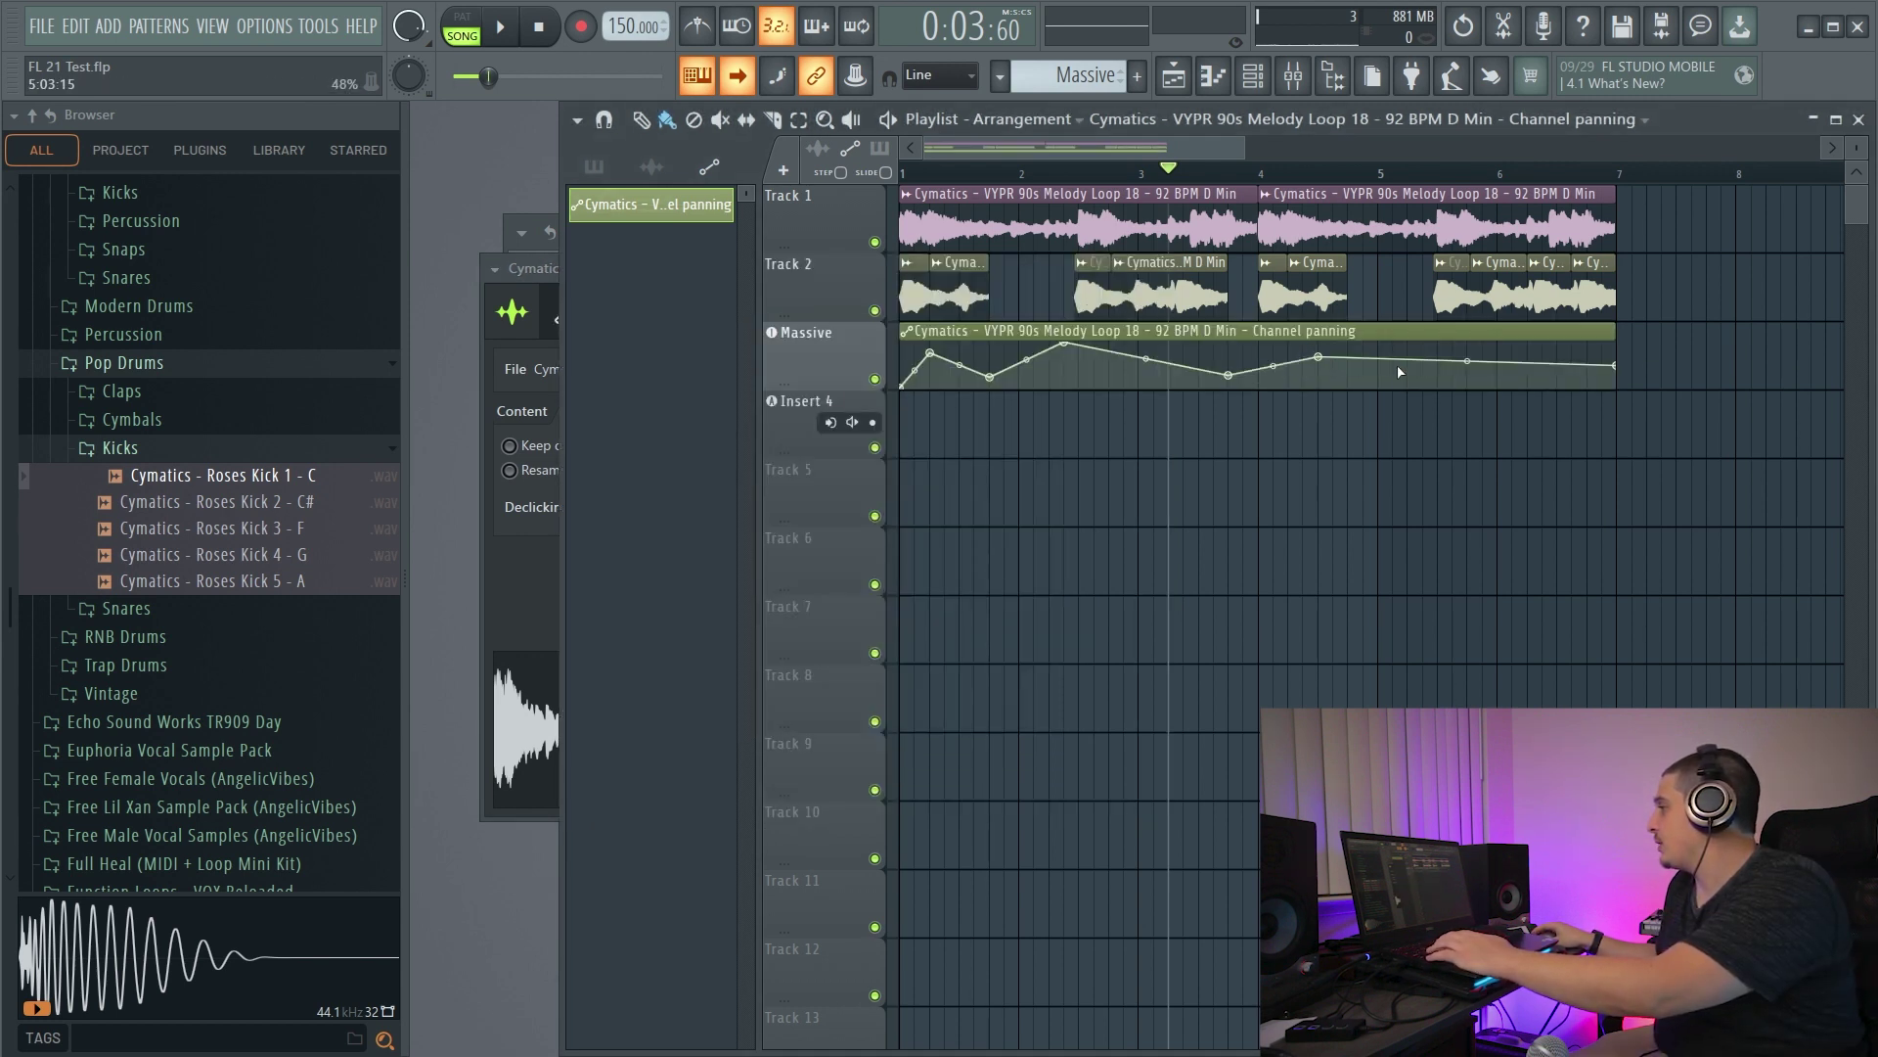
- Select the Track 1 melody loops together with the panning automation clip and chop them all into one-beat slices
{"action": "left_click_drag", "start_coordinate": [1685, 235], "coordinate": [944, 227]}
{"action": "left_click", "coordinate": [1380, 334], "text": "ctrl+shift"}
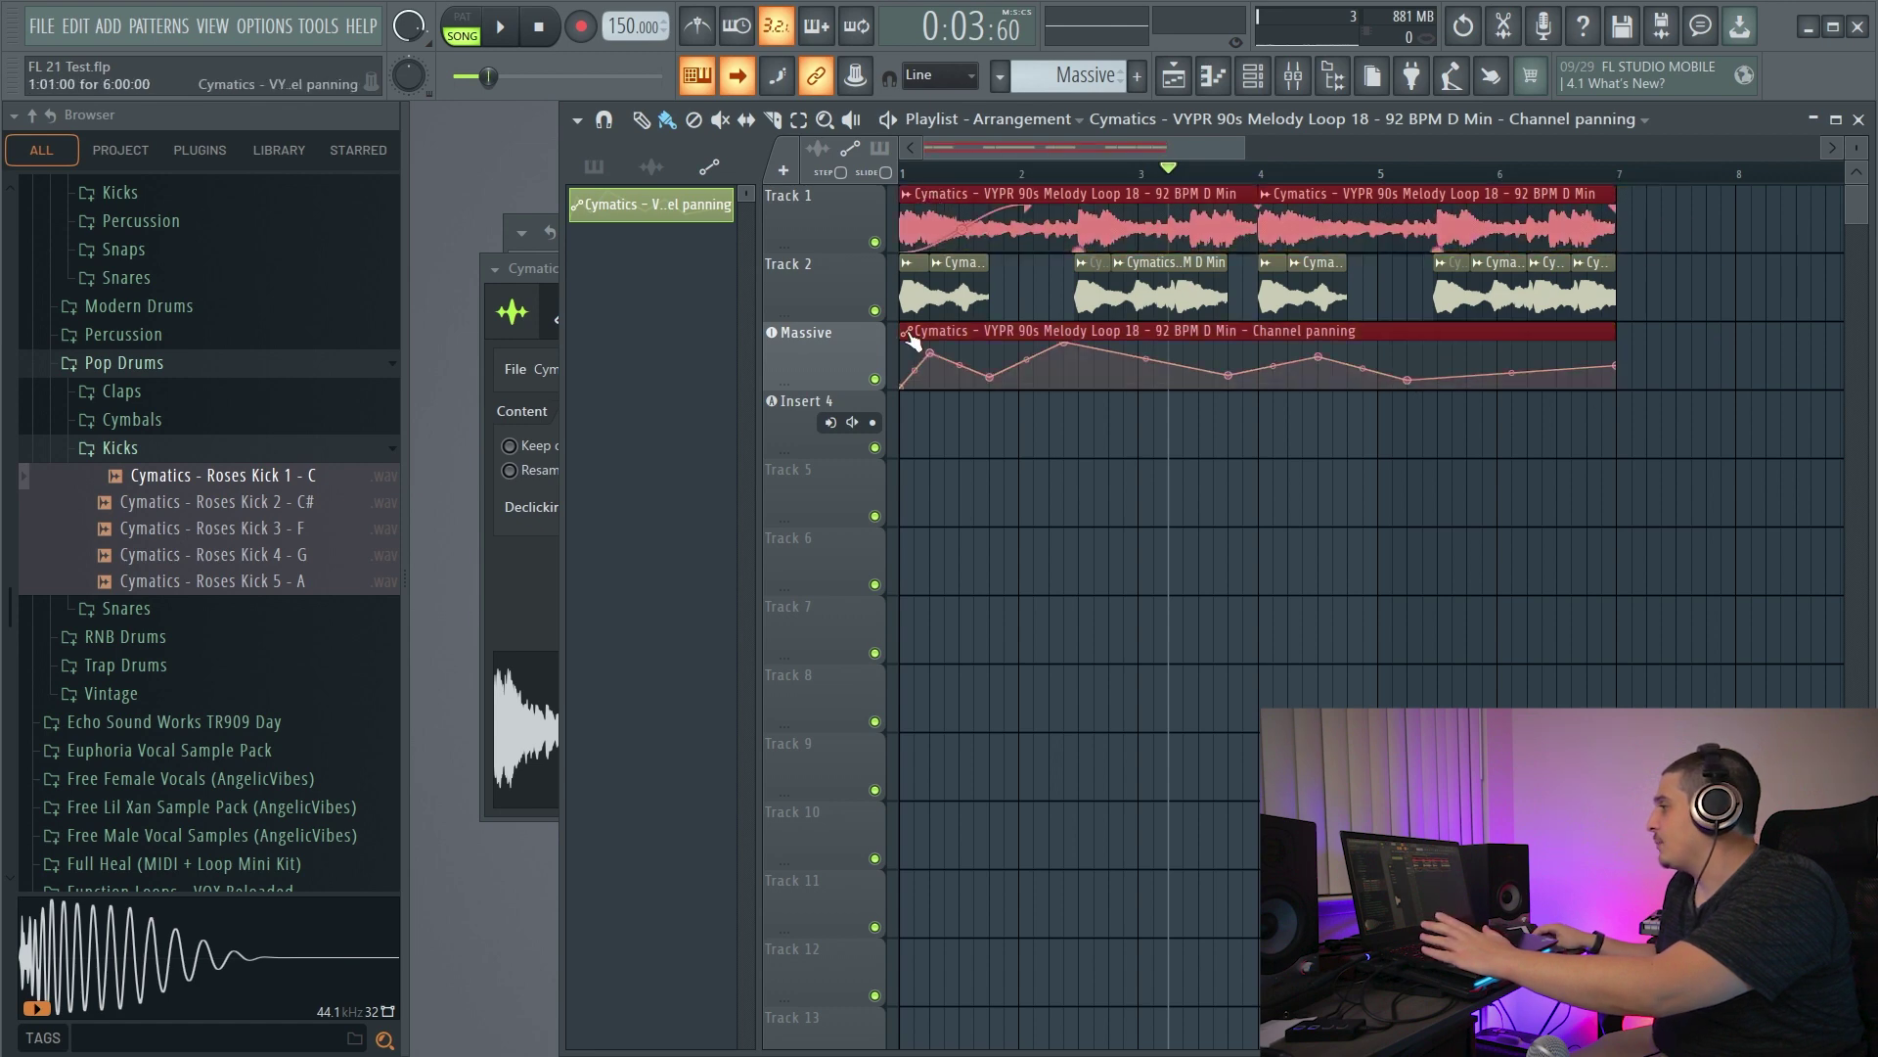
{"action": "left_click", "coordinate": [908, 334]}
{"action": "mouse_move", "coordinate": [936, 626]}
{"action": "mouse_move", "coordinate": [1125, 631]}
{"action": "left_click", "coordinate": [1283, 653]}
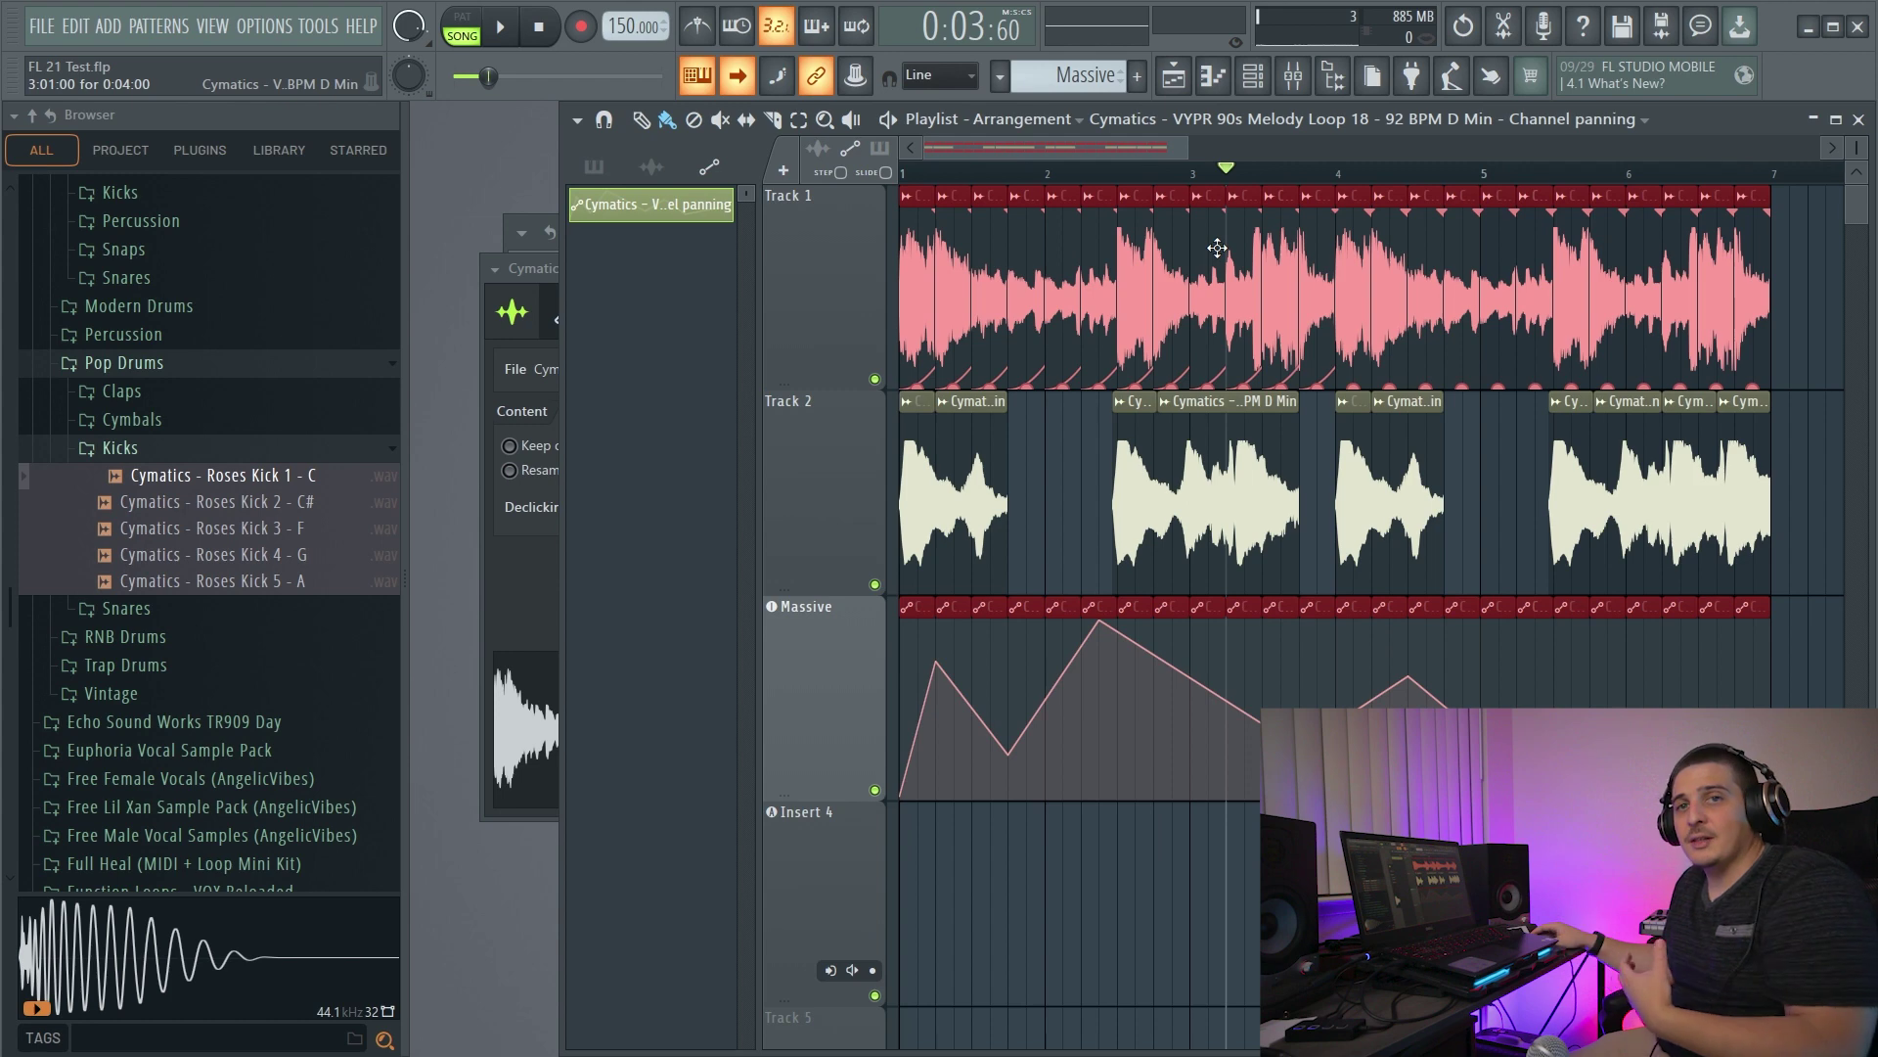
- Rearrange the one-beat panning automation slices on the Massive track, leaving gaps and stacking some slices over others
{"action": "scroll", "coordinate": [1218, 247], "scroll_direction": "down", "scroll_amount": 3}
{"action": "left_click_drag", "start_coordinate": [1068, 396], "coordinate": [1032, 496]}
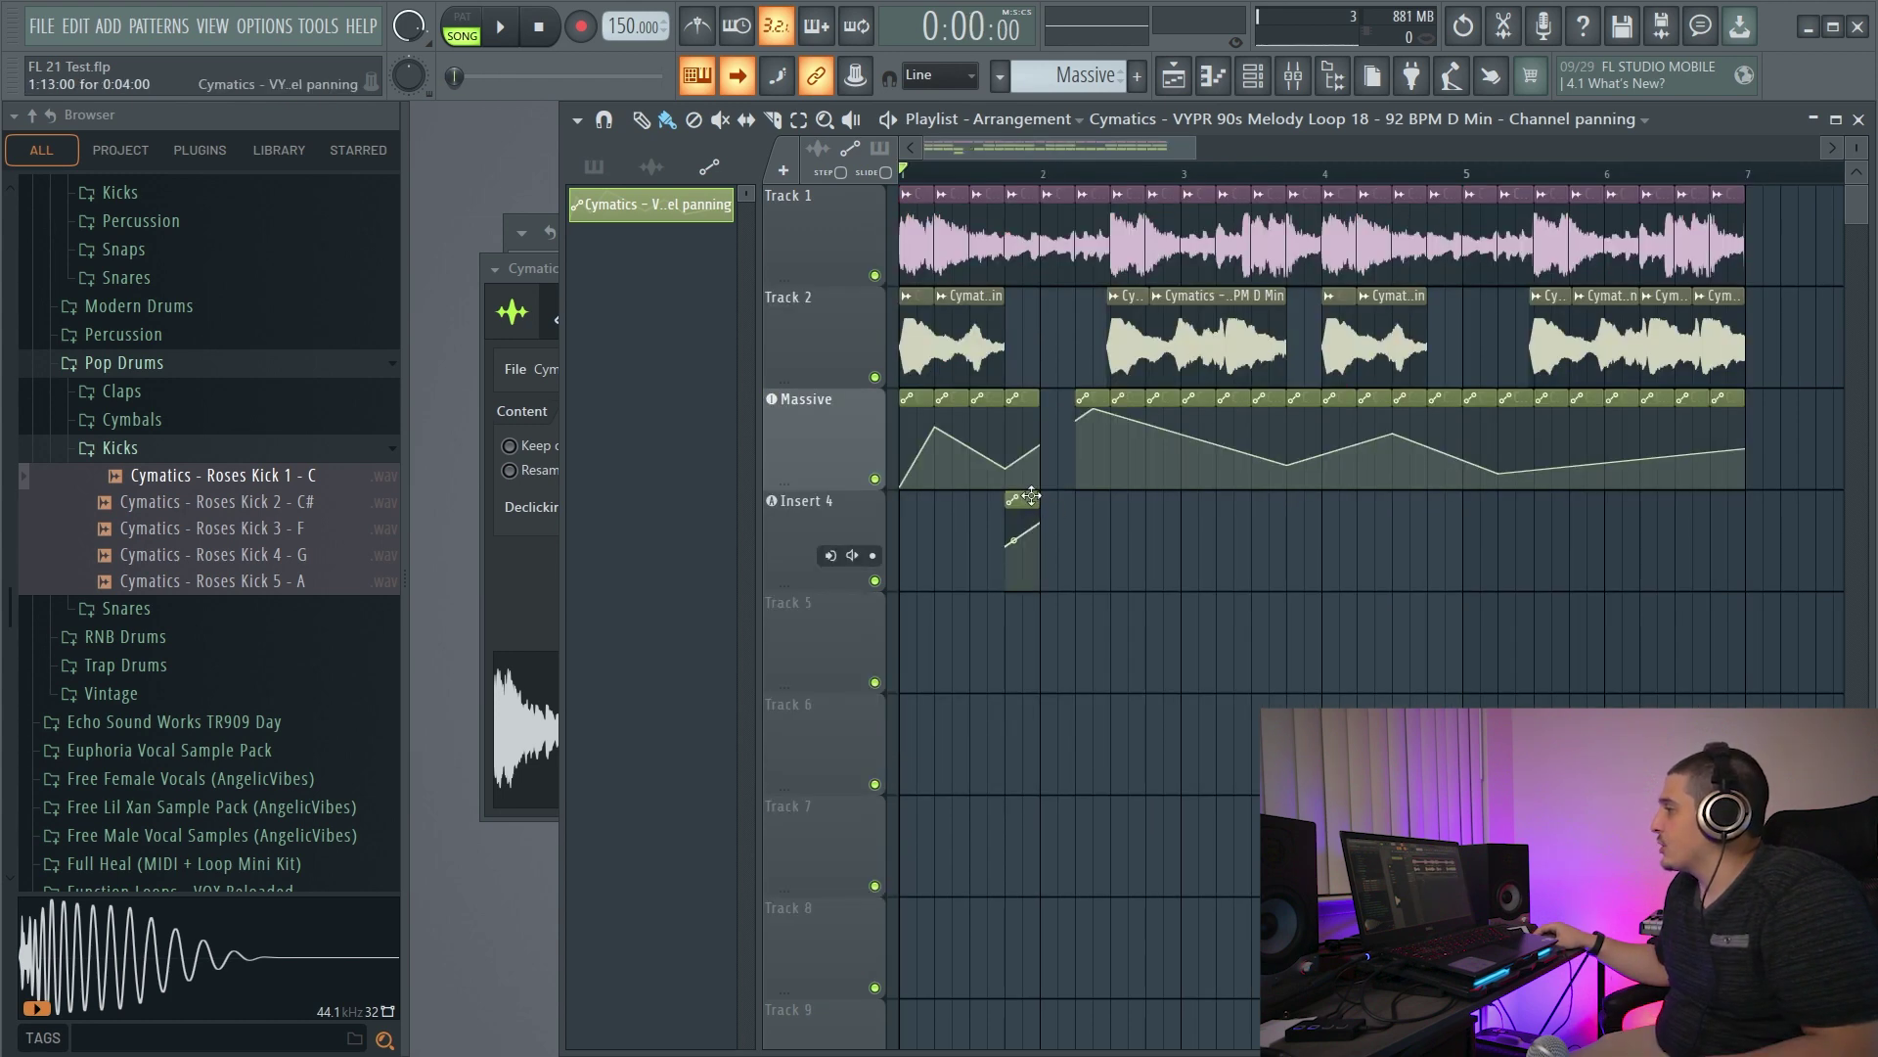
{"action": "left_click_drag", "start_coordinate": [1034, 398], "coordinate": [1067, 398]}
{"action": "left_click", "coordinate": [1016, 503]}
{"action": "left_click_drag", "start_coordinate": [1022, 502], "coordinate": [1329, 398]}
{"action": "right_click", "coordinate": [1196, 415]}
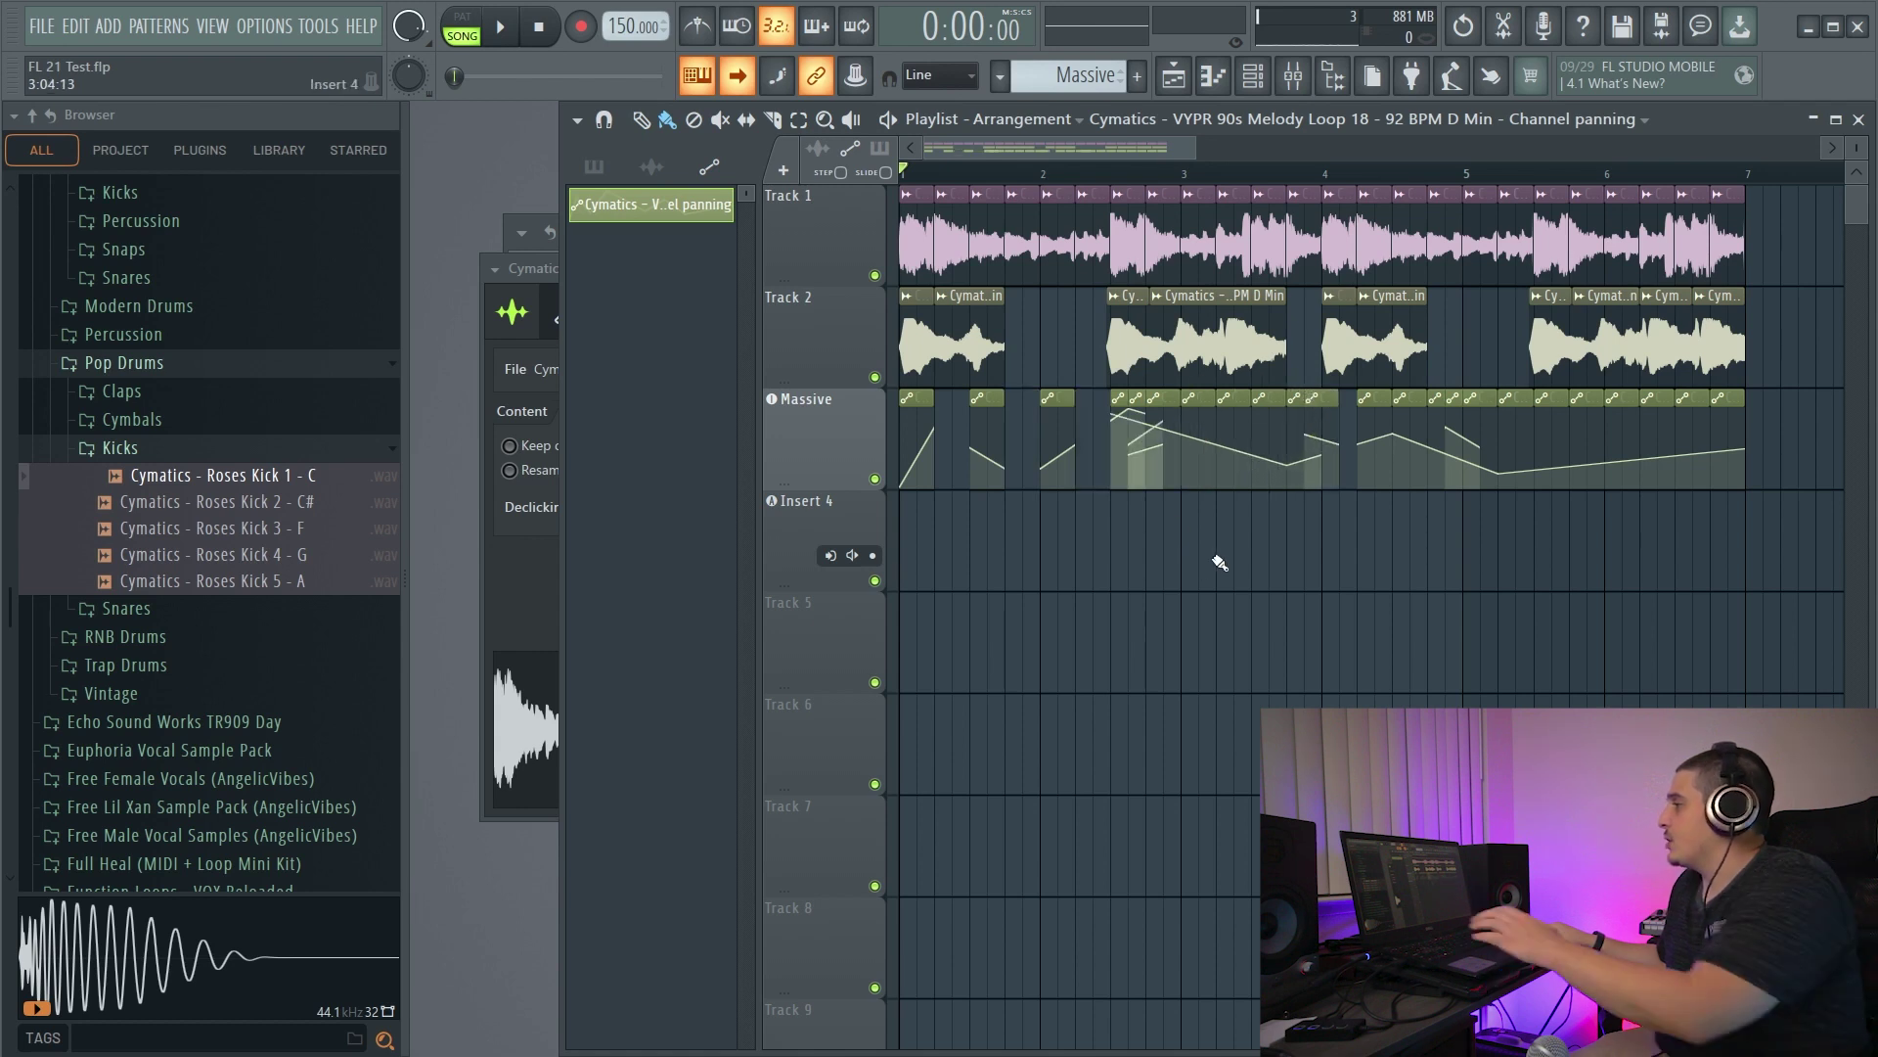
- Merge the panning automation slices between bars 2 and 4 into one automation clip and try the conversion sensitivity at both extremes
{"action": "left_click_drag", "start_coordinate": [1340, 575], "coordinate": [1126, 390]}
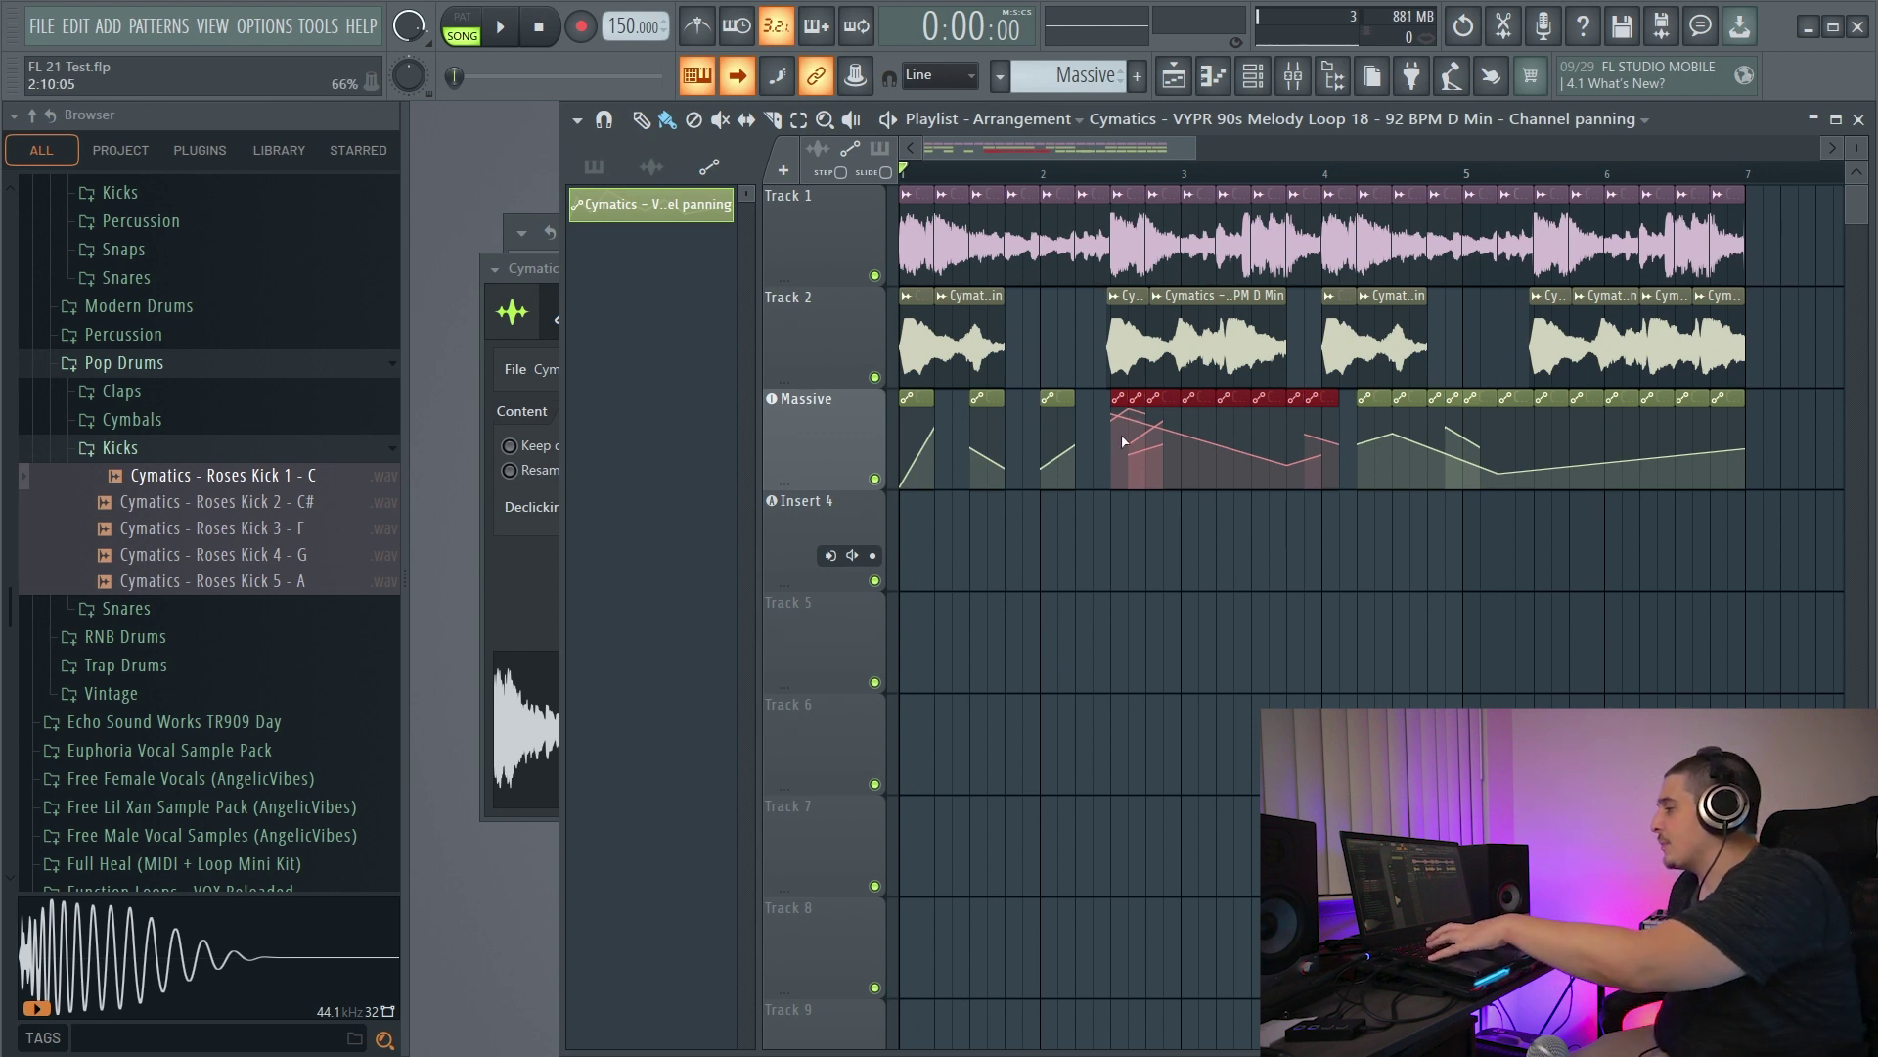
{"action": "key", "text": "ctrl+g"}
{"action": "left_click", "coordinate": [1128, 634]}
{"action": "left_click_drag", "start_coordinate": [1030, 275], "coordinate": [912, 274]}
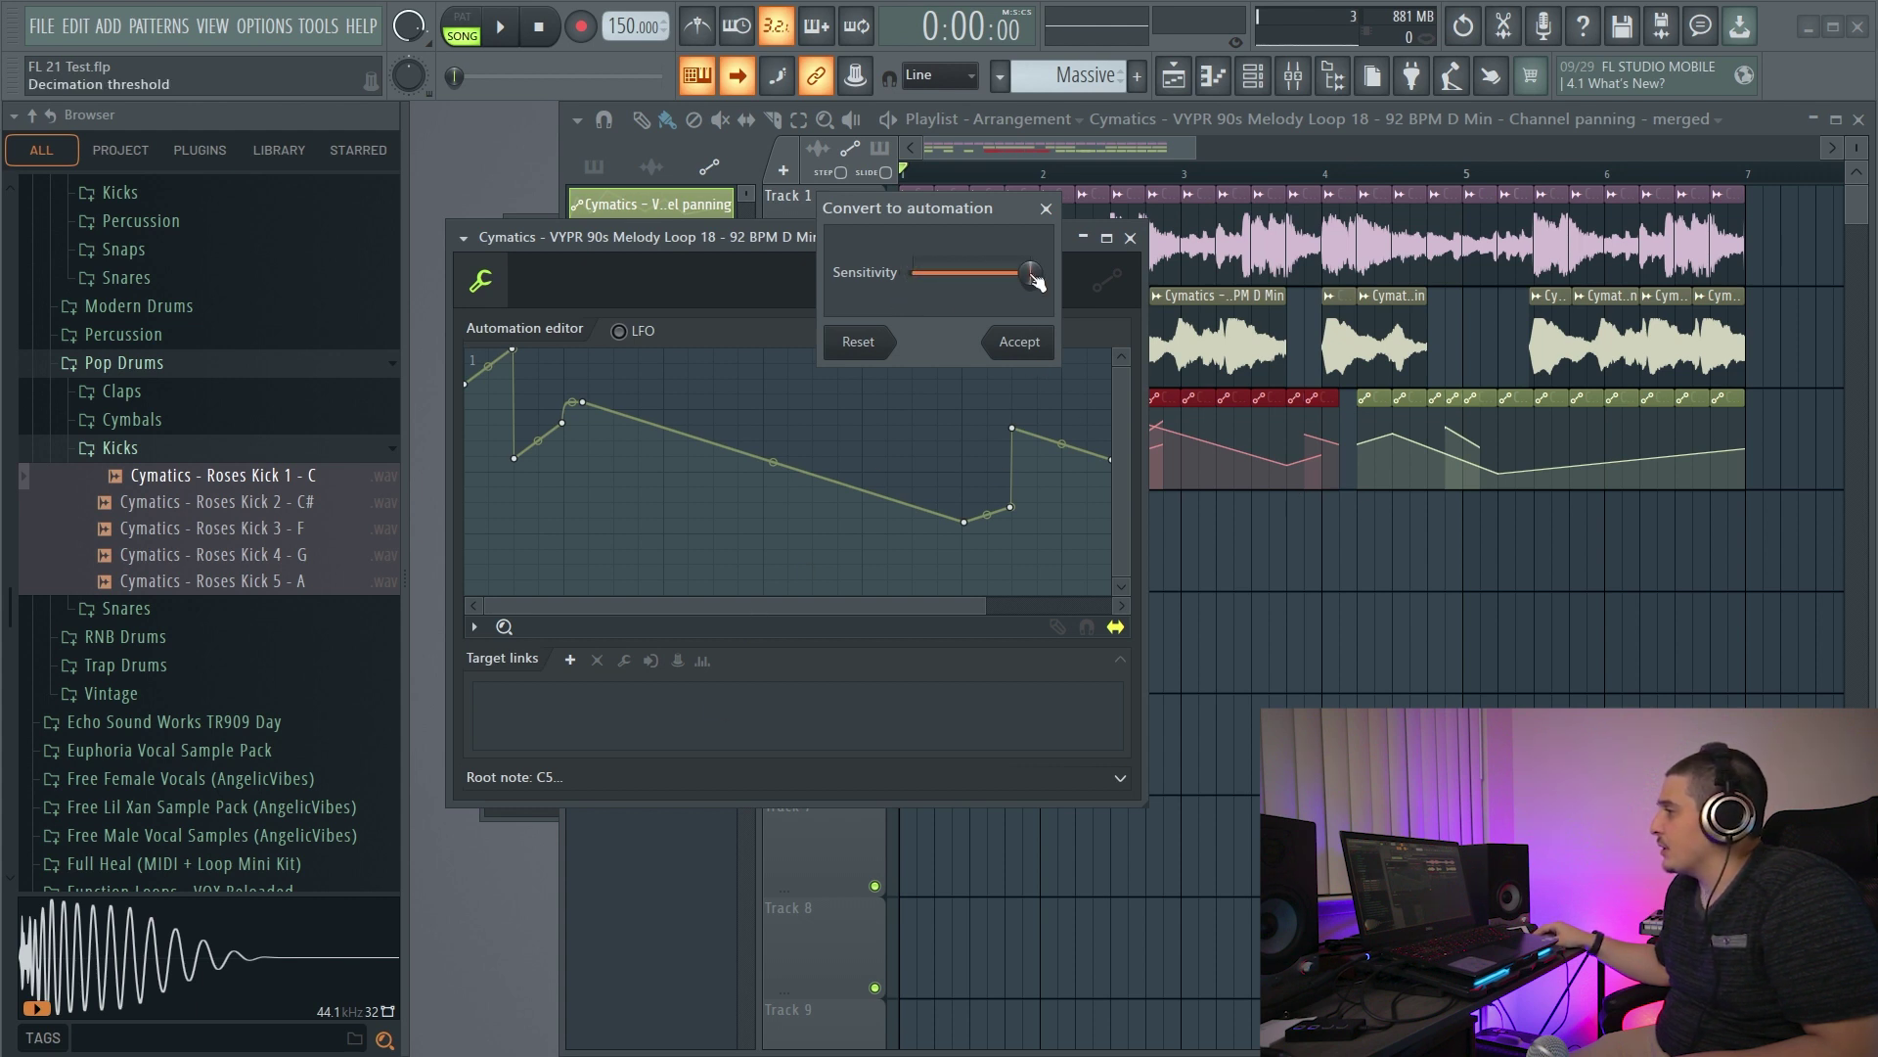
{"action": "left_click_drag", "start_coordinate": [1031, 274], "coordinate": [571, 453]}
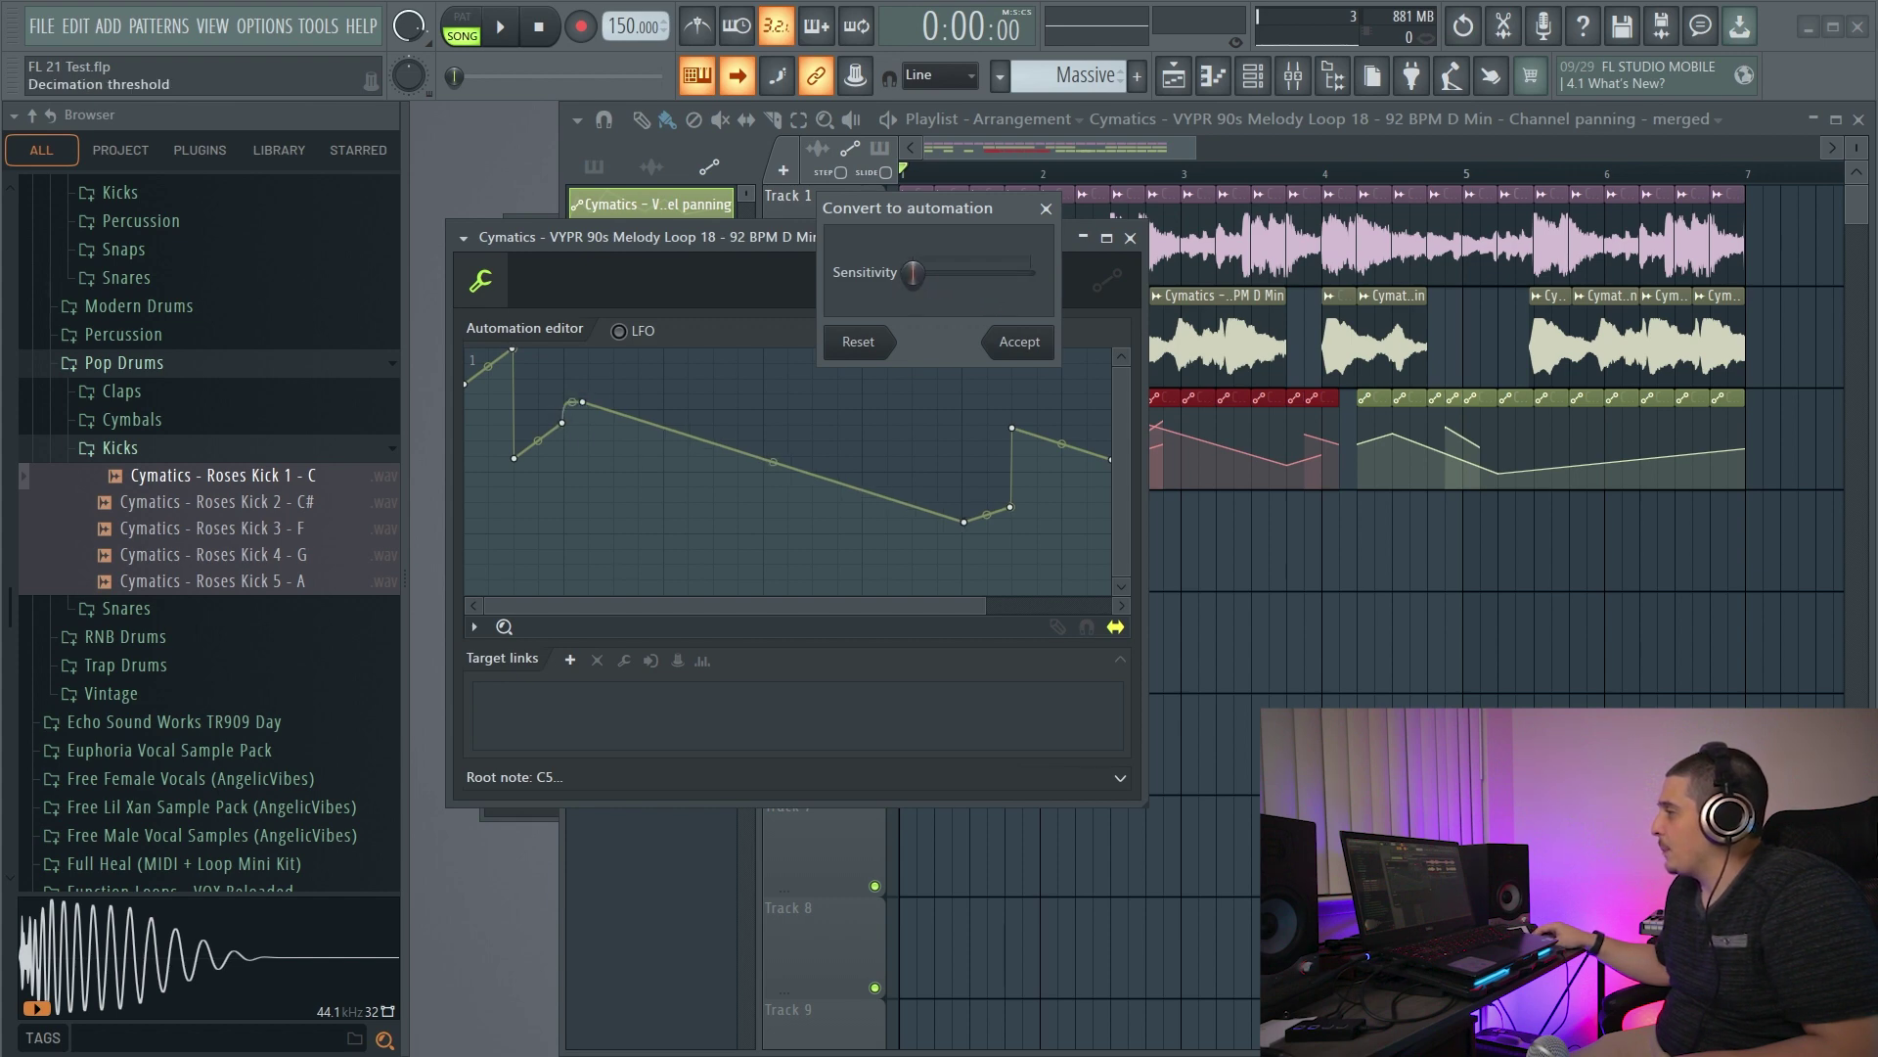
{"action": "left_click_drag", "start_coordinate": [913, 274], "coordinate": [1030, 275]}
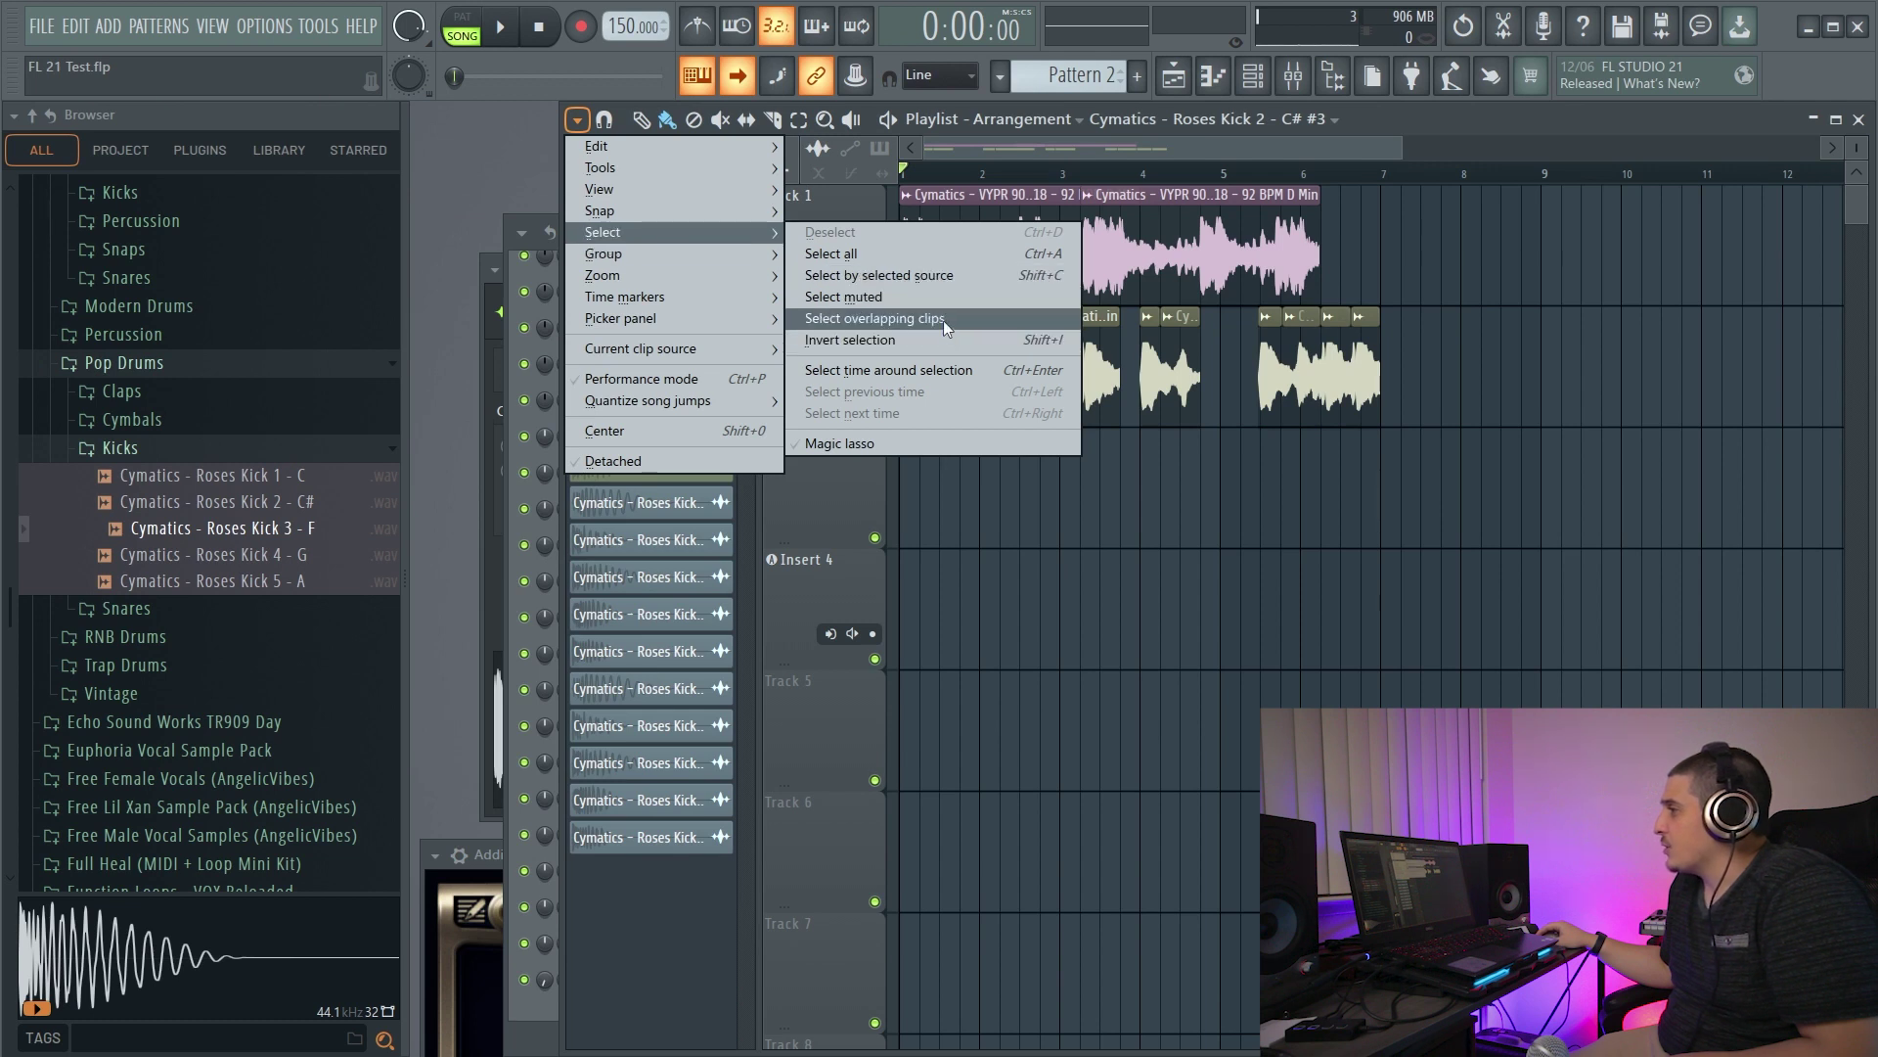
- Select the overlapping playlist clips and move the second Track 1 melody loop to start at bar 4
{"action": "left_click", "coordinate": [943, 320]}
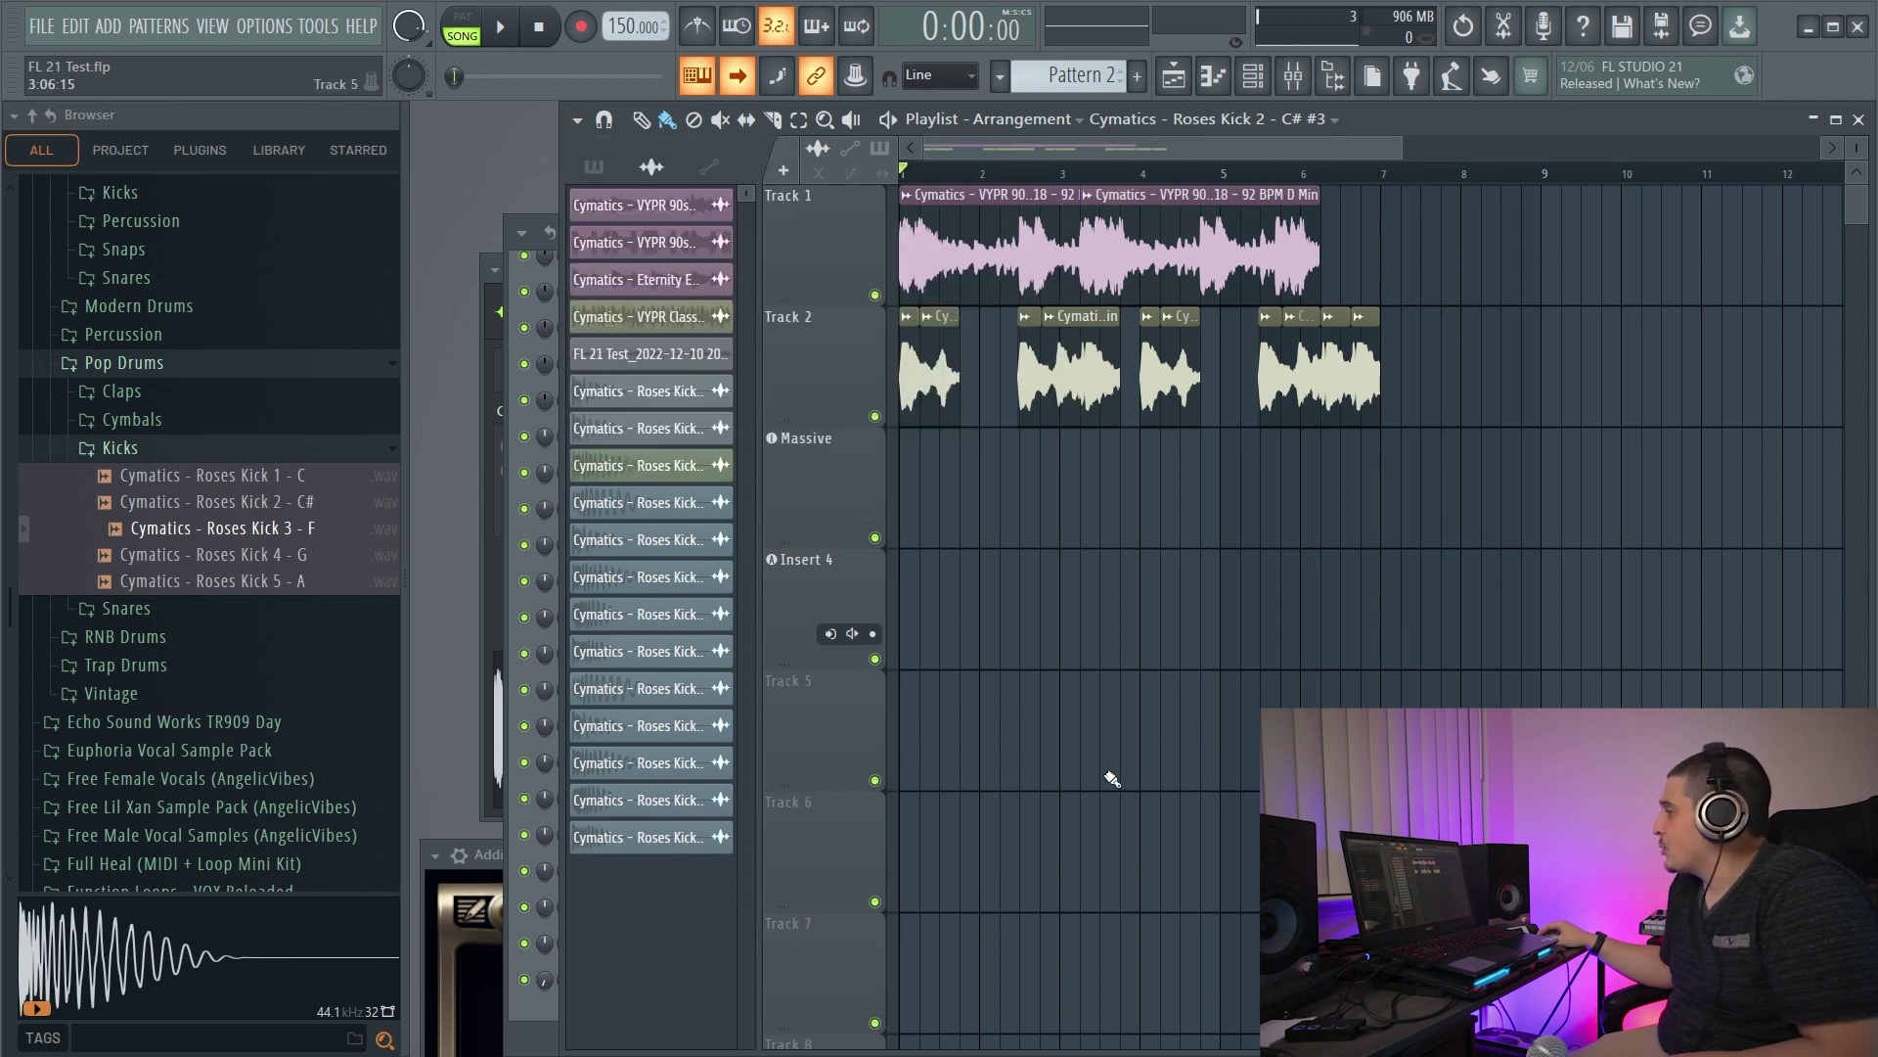
{"action": "left_click_drag", "start_coordinate": [1185, 219], "coordinate": [1243, 220]}
- Open the Addictive Keys piano roll from the channel rack and select the overlapping notes
{"action": "key", "text": "F6"}
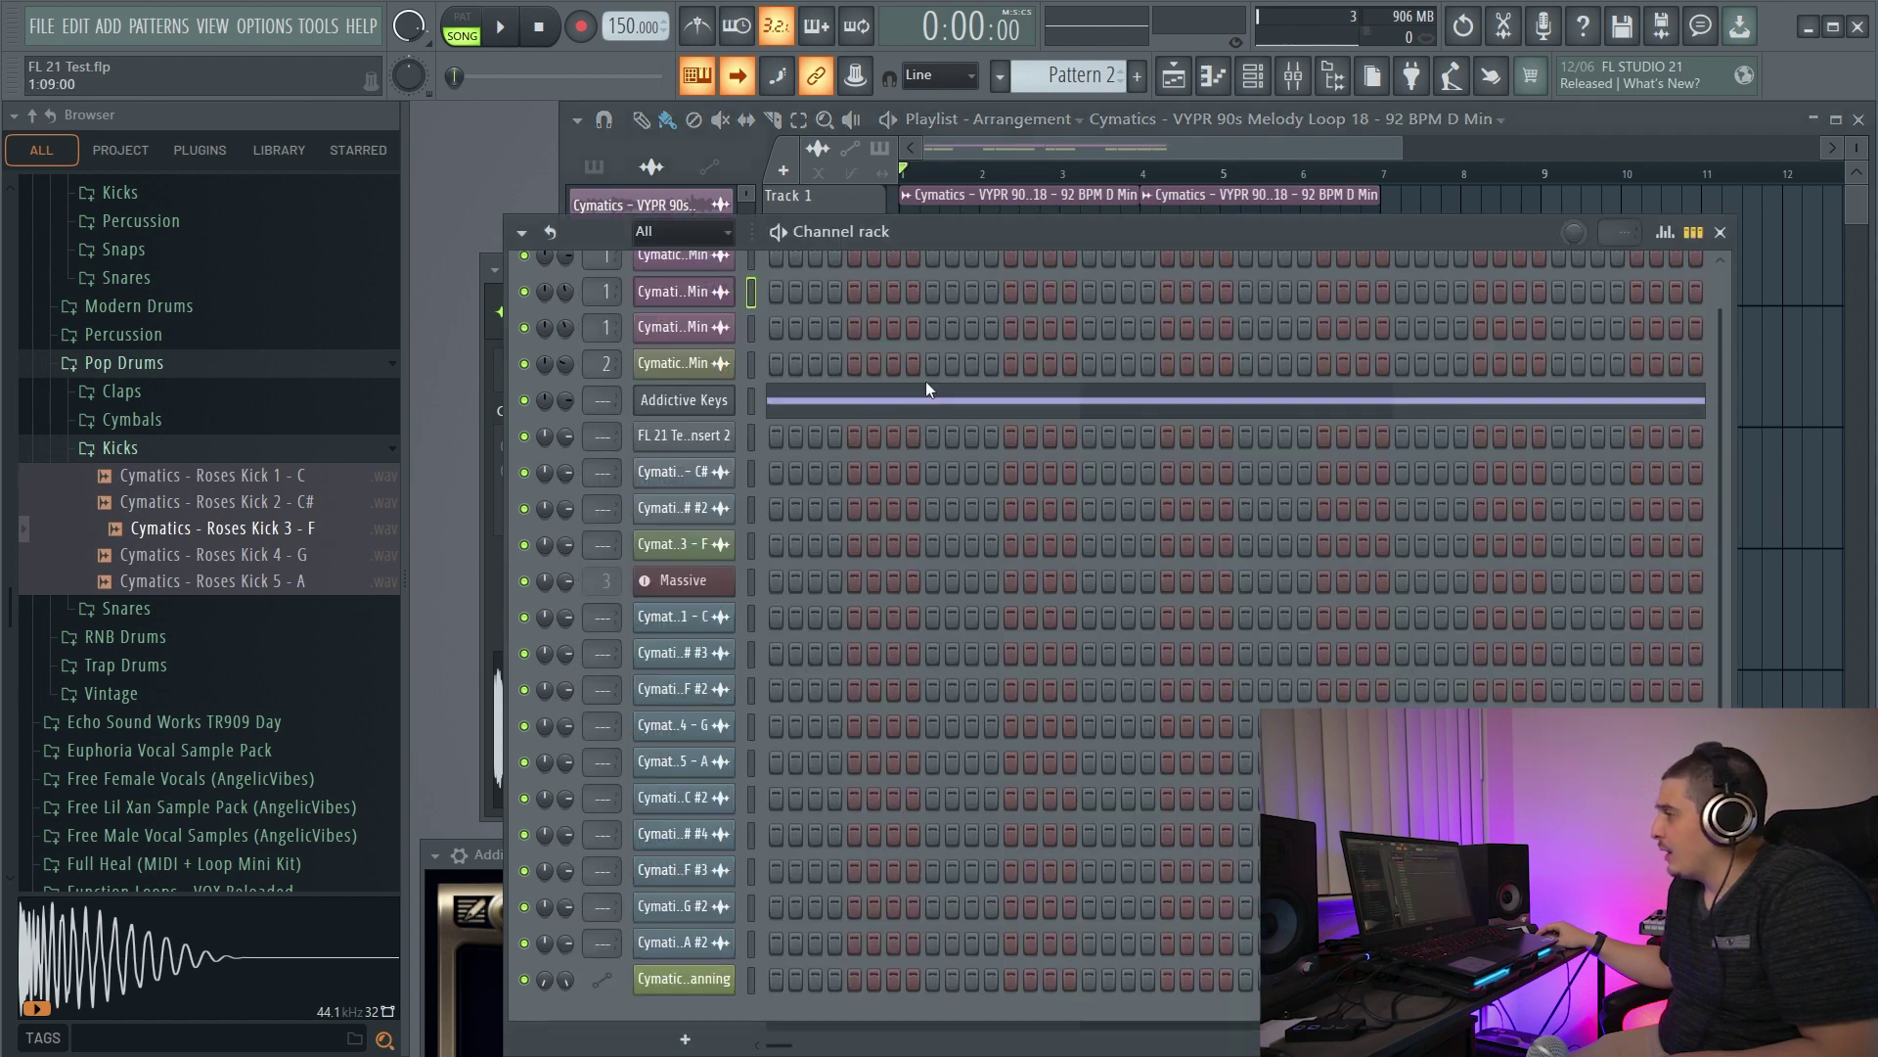
{"action": "left_click", "coordinate": [853, 407]}
{"action": "left_click", "coordinate": [726, 216]}
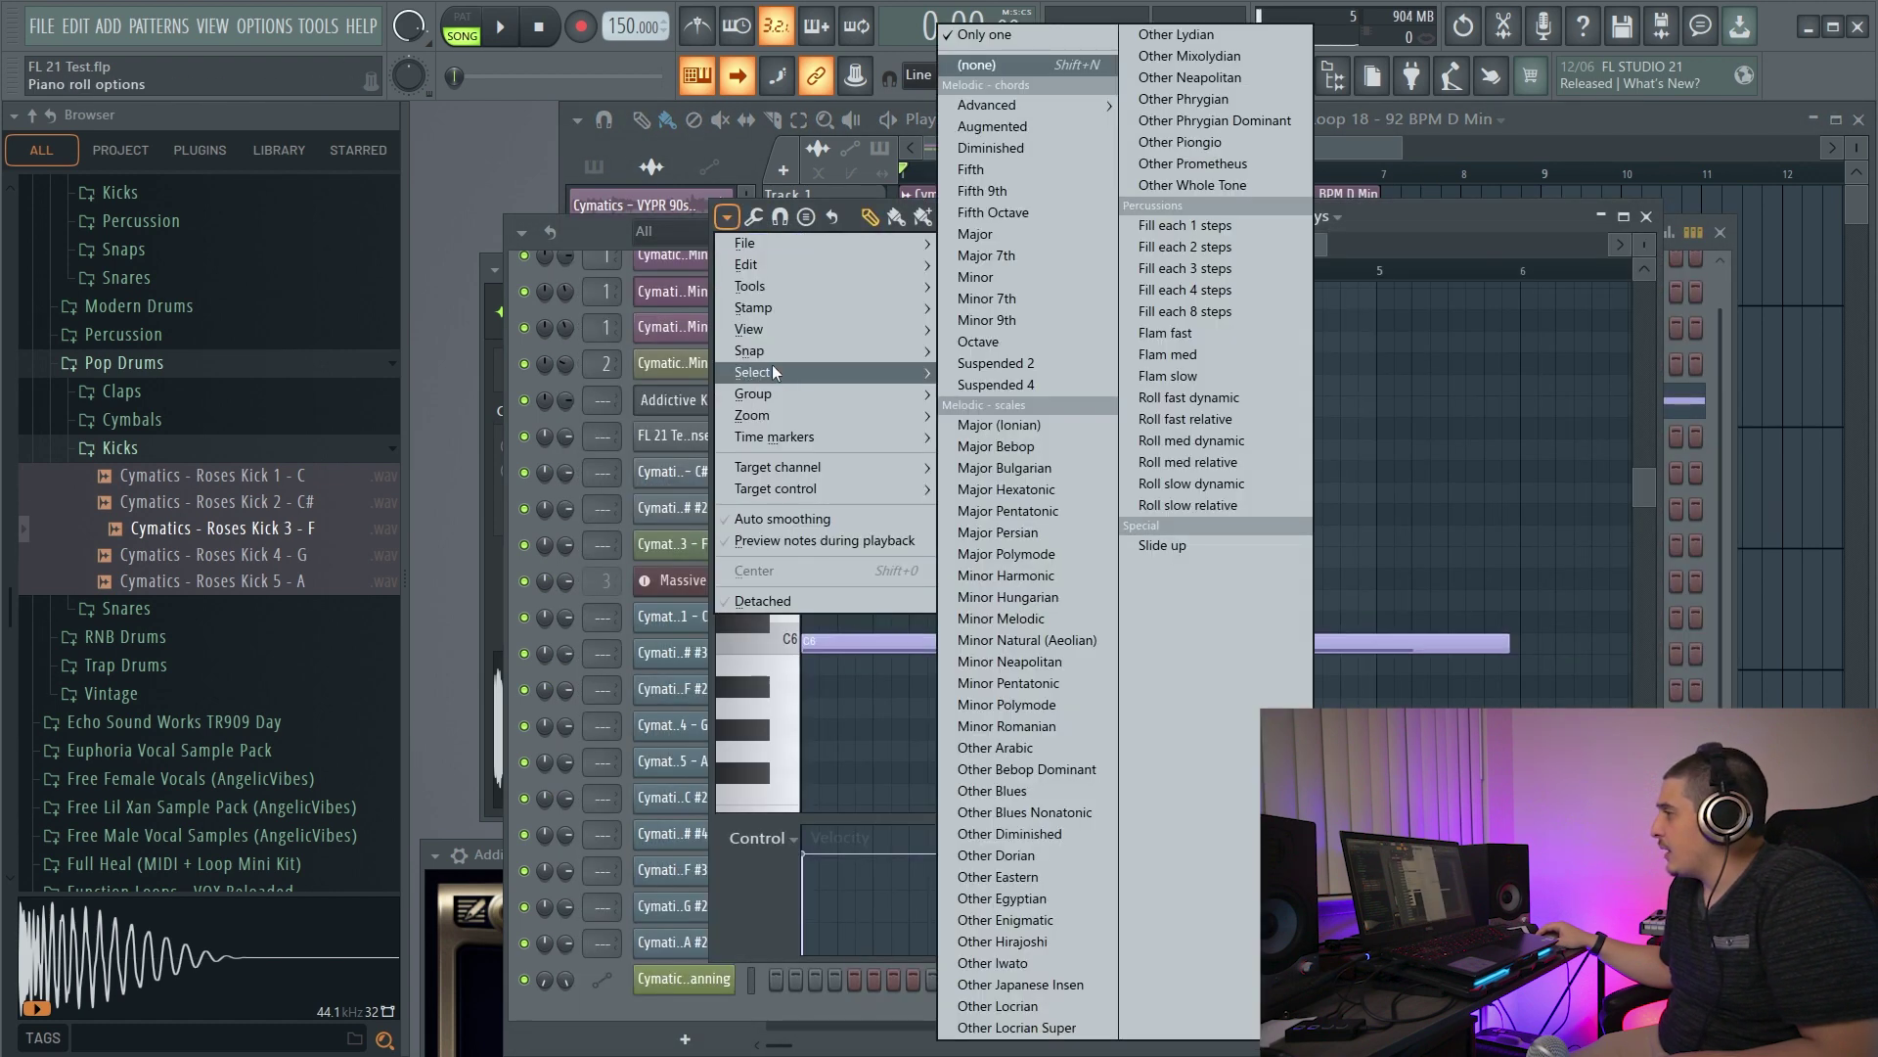
{"action": "mouse_move", "coordinate": [785, 369]}
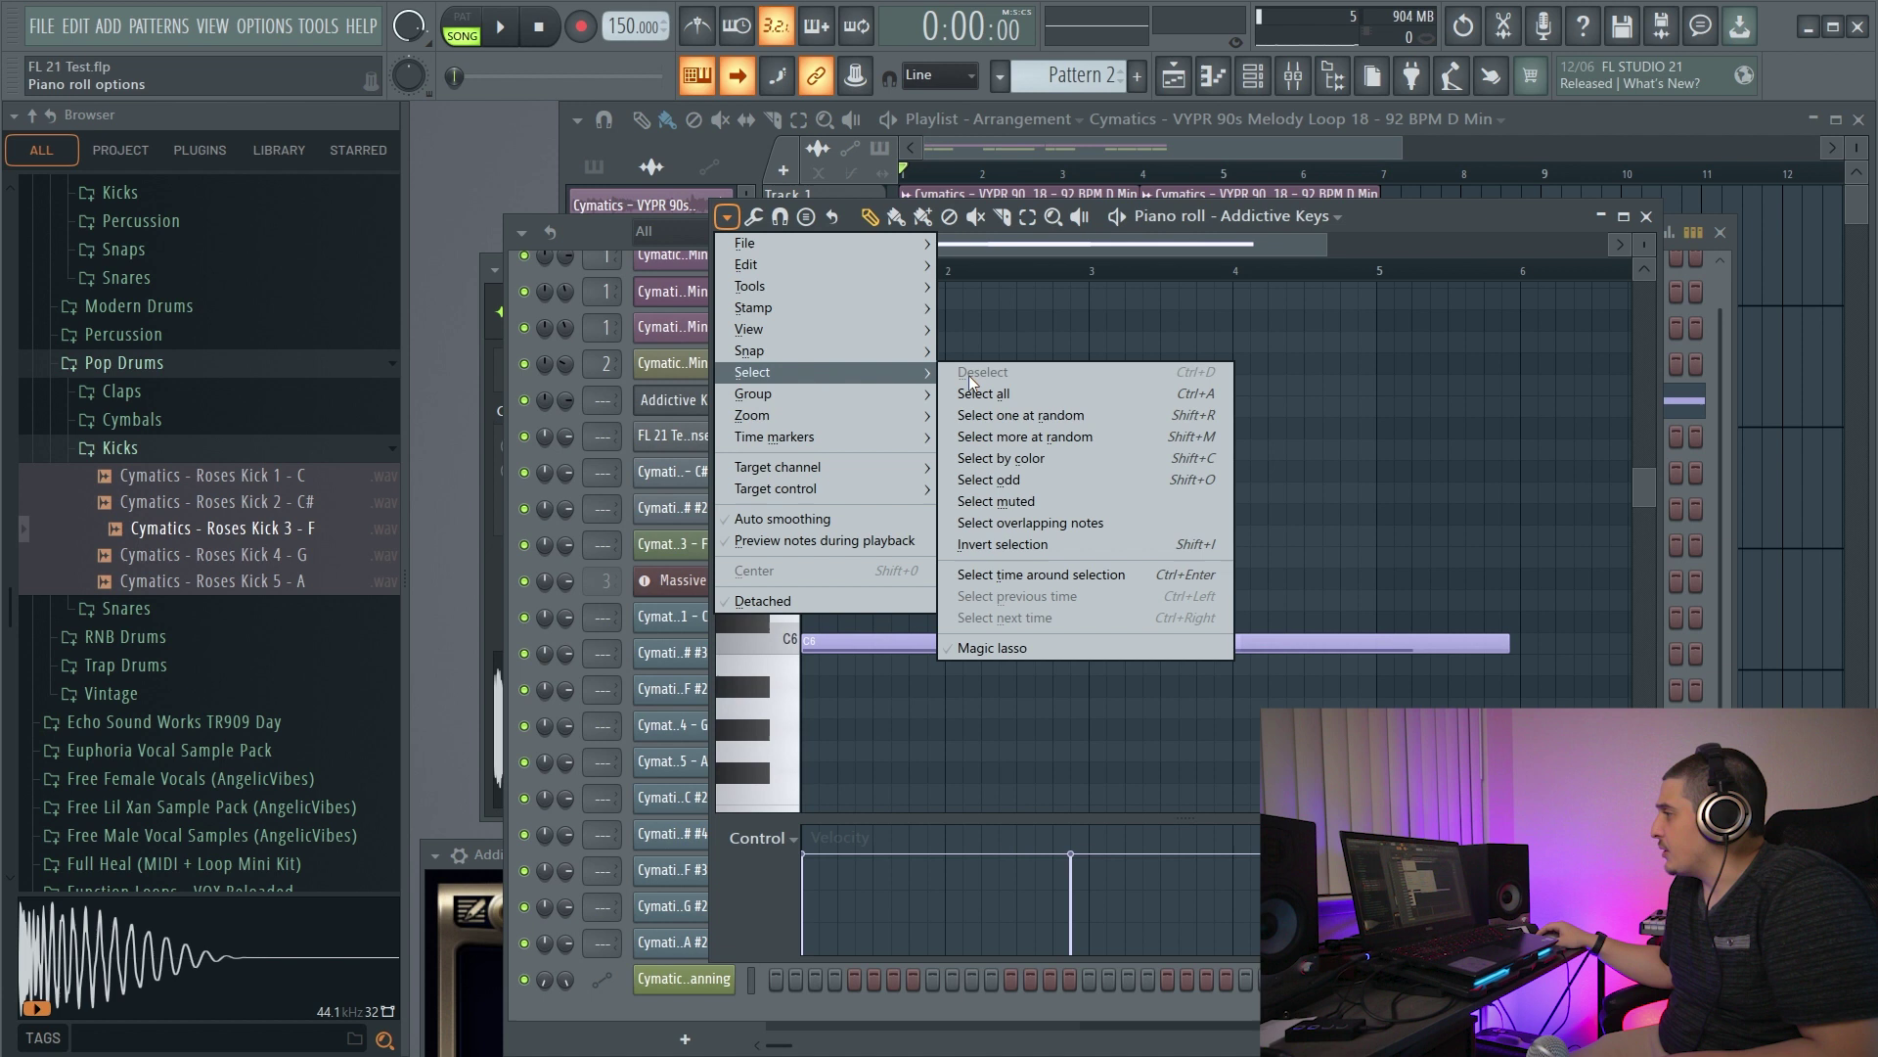
{"action": "left_click", "coordinate": [1129, 520]}
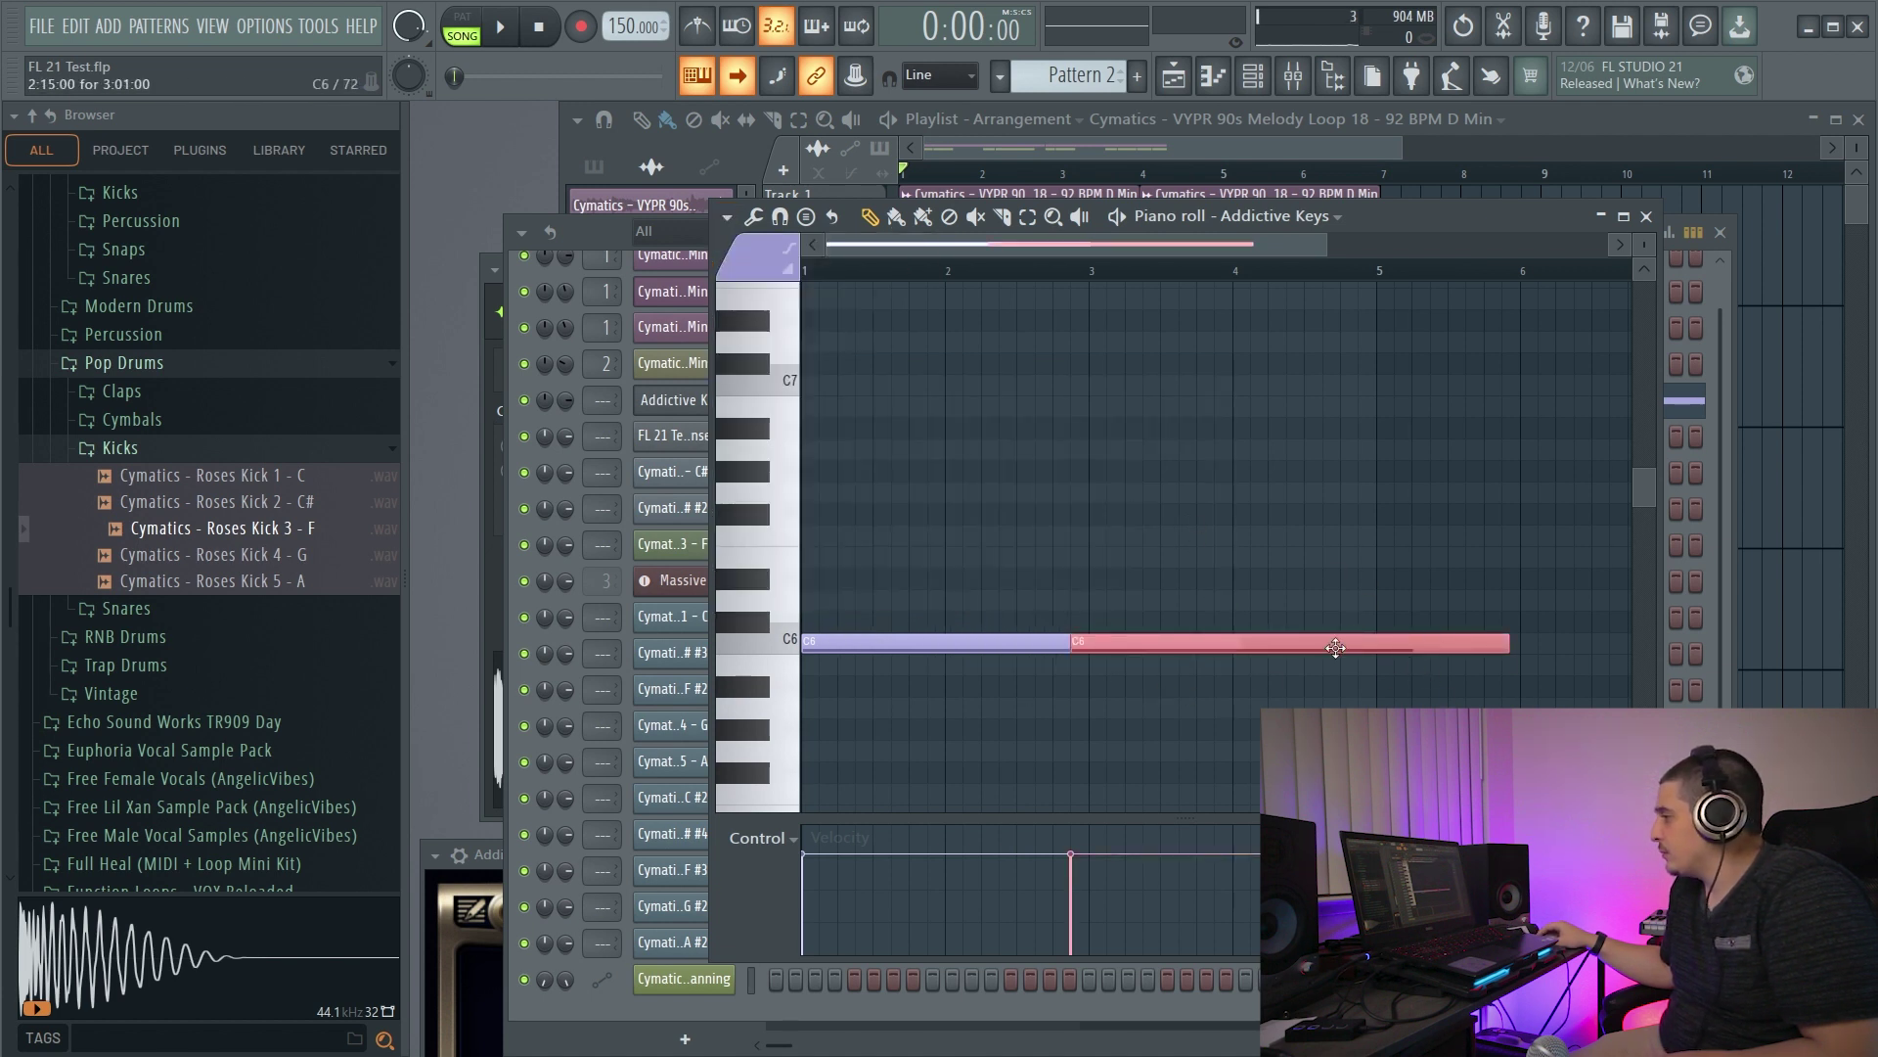
- Add overlapping pairs of long notes at F#6 and C7 to the Addictive Keys pattern
{"action": "left_click", "coordinate": [1081, 512]}
{"action": "left_click_drag", "start_coordinate": [1170, 517], "coordinate": [955, 515]}
{"action": "left_click", "coordinate": [1039, 428]}
- Select the overlapping notes at C6, F#6 and C7 in the Addictive Keys piano roll
{"action": "left_click", "coordinate": [728, 218]}
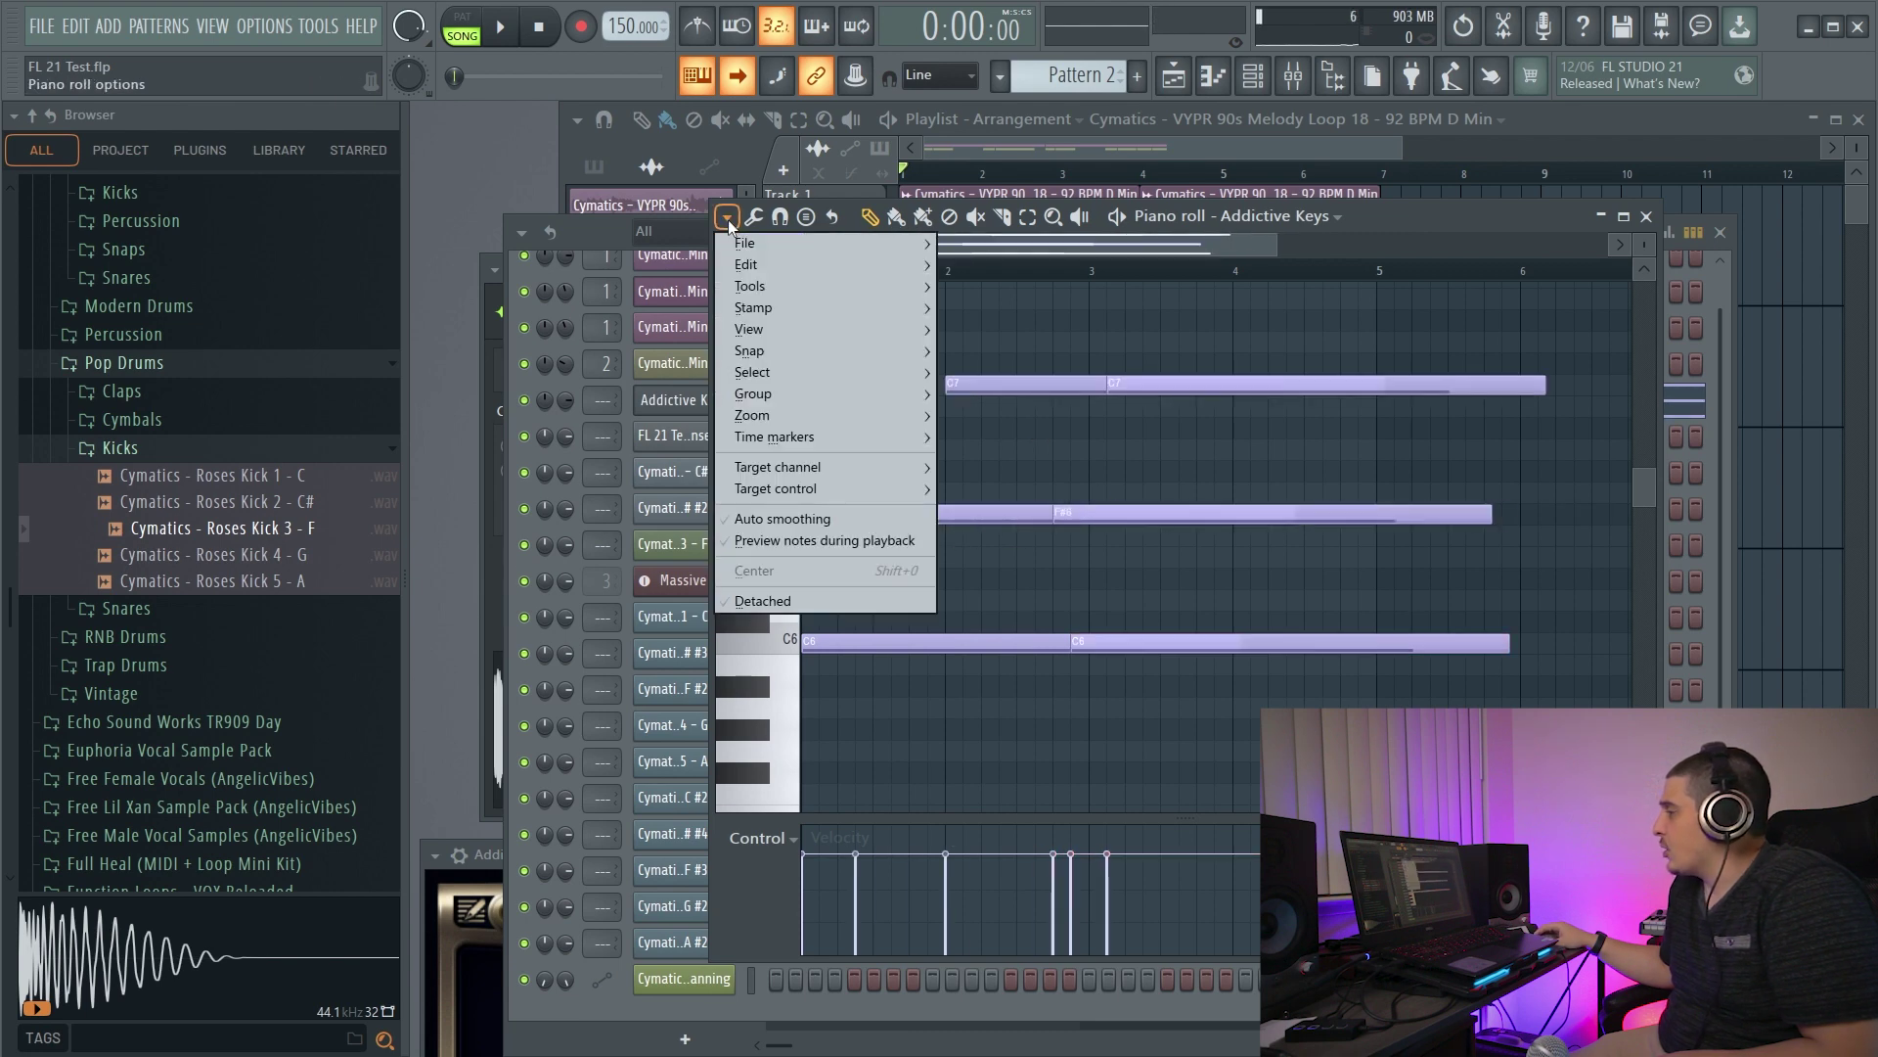
{"action": "mouse_move", "coordinate": [786, 265]}
{"action": "left_click", "coordinate": [1429, 224]}
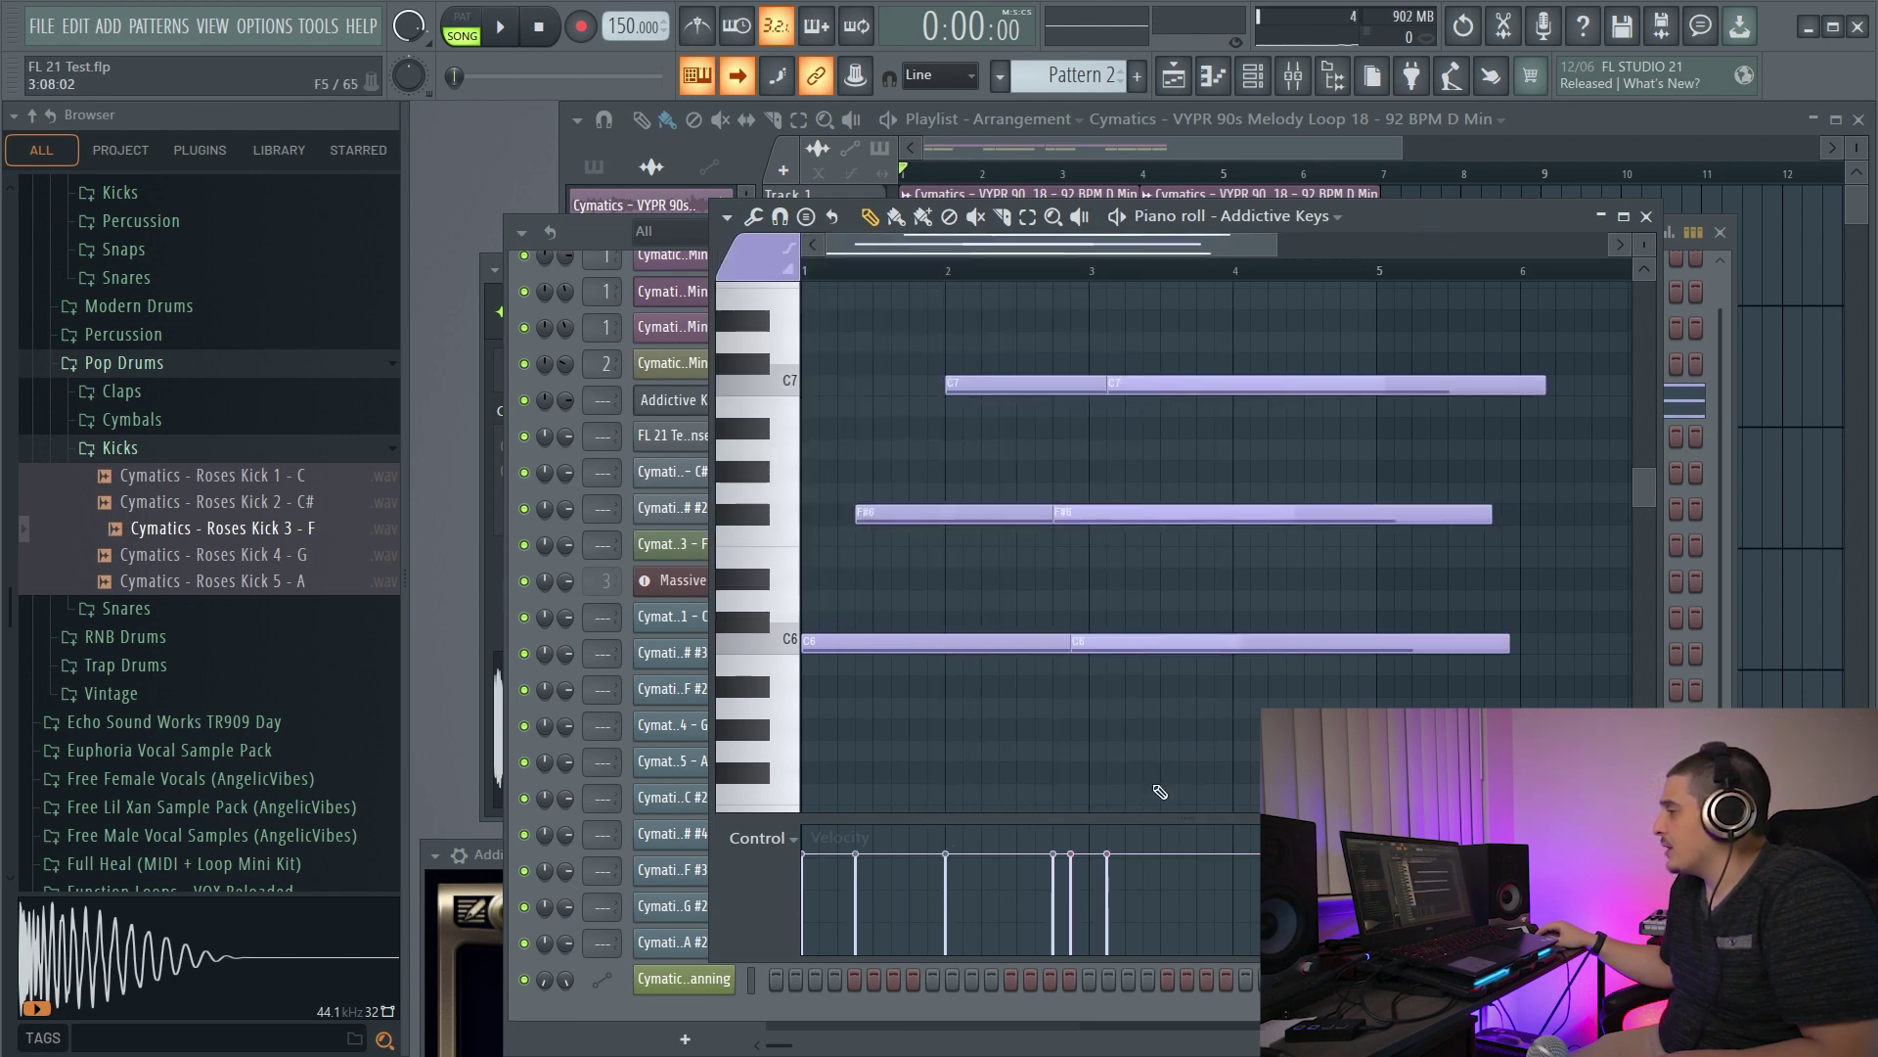
{"action": "left_click", "coordinate": [731, 219]}
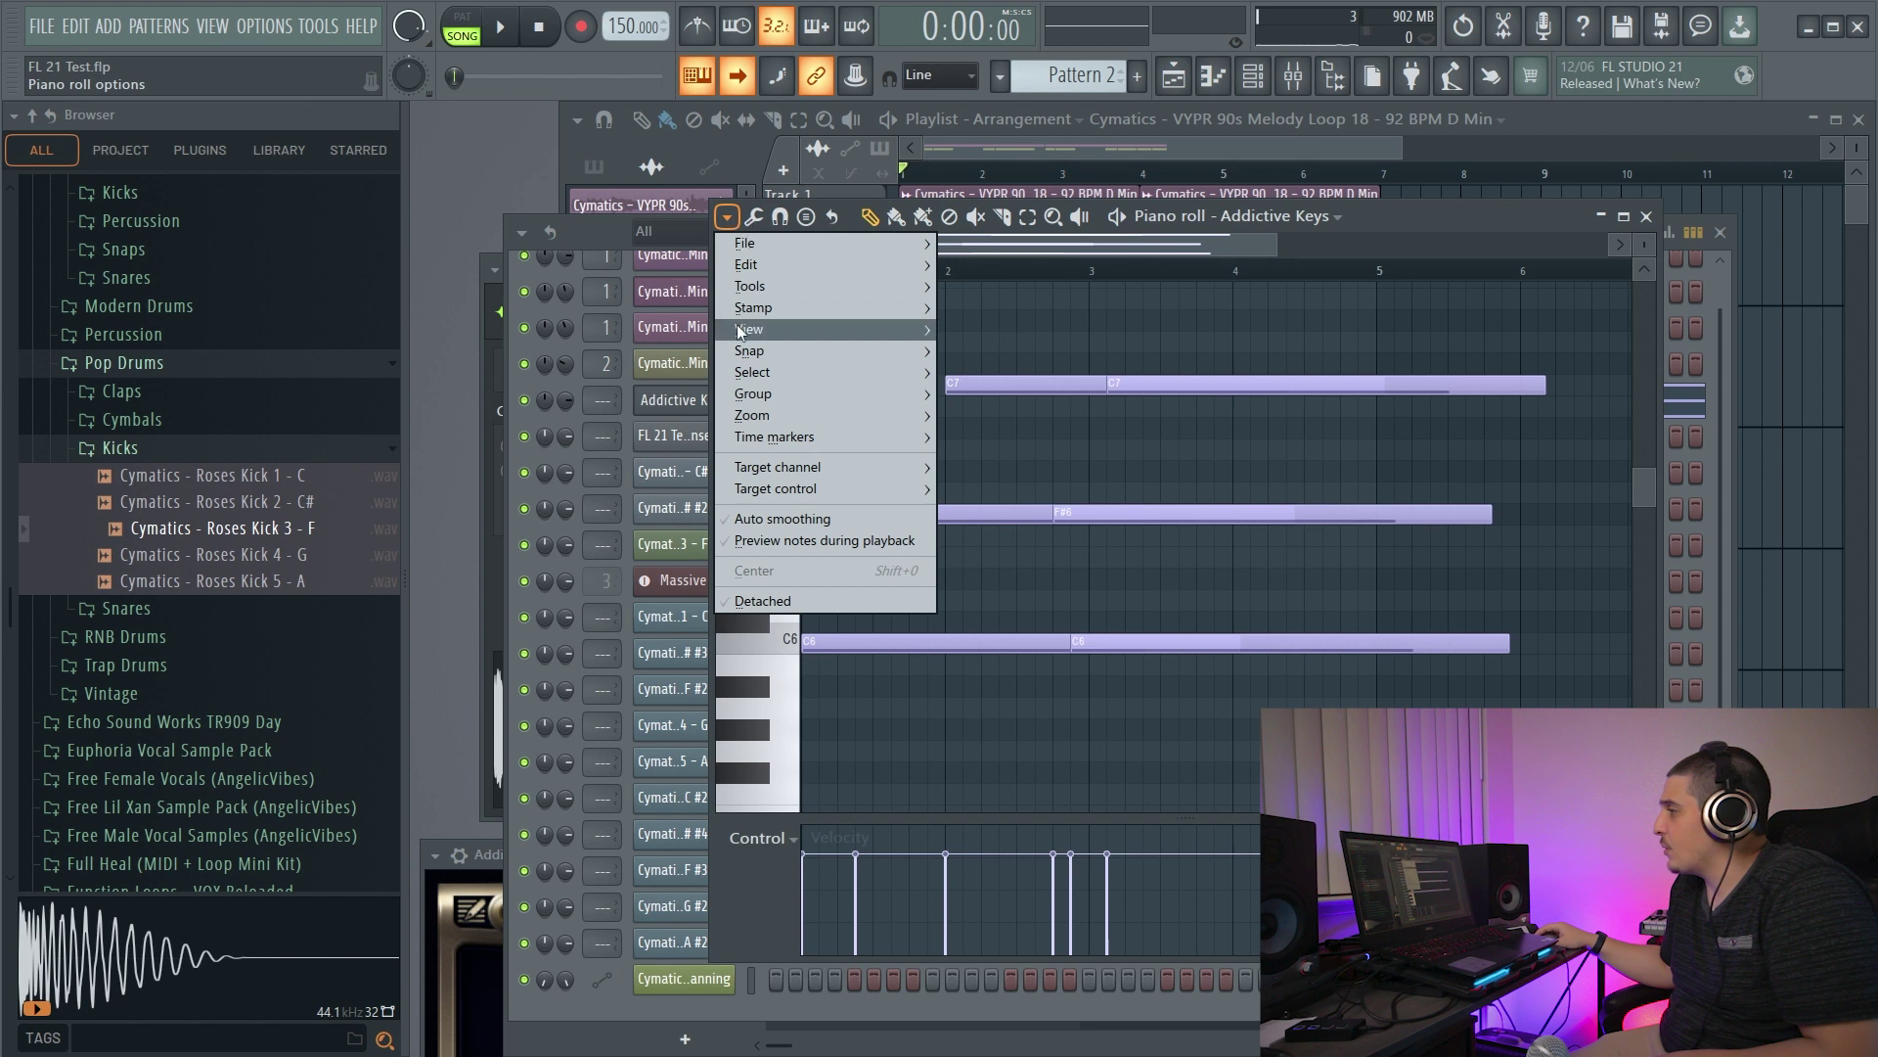
{"action": "mouse_move", "coordinate": [765, 374]}
{"action": "left_click", "coordinate": [1088, 523]}
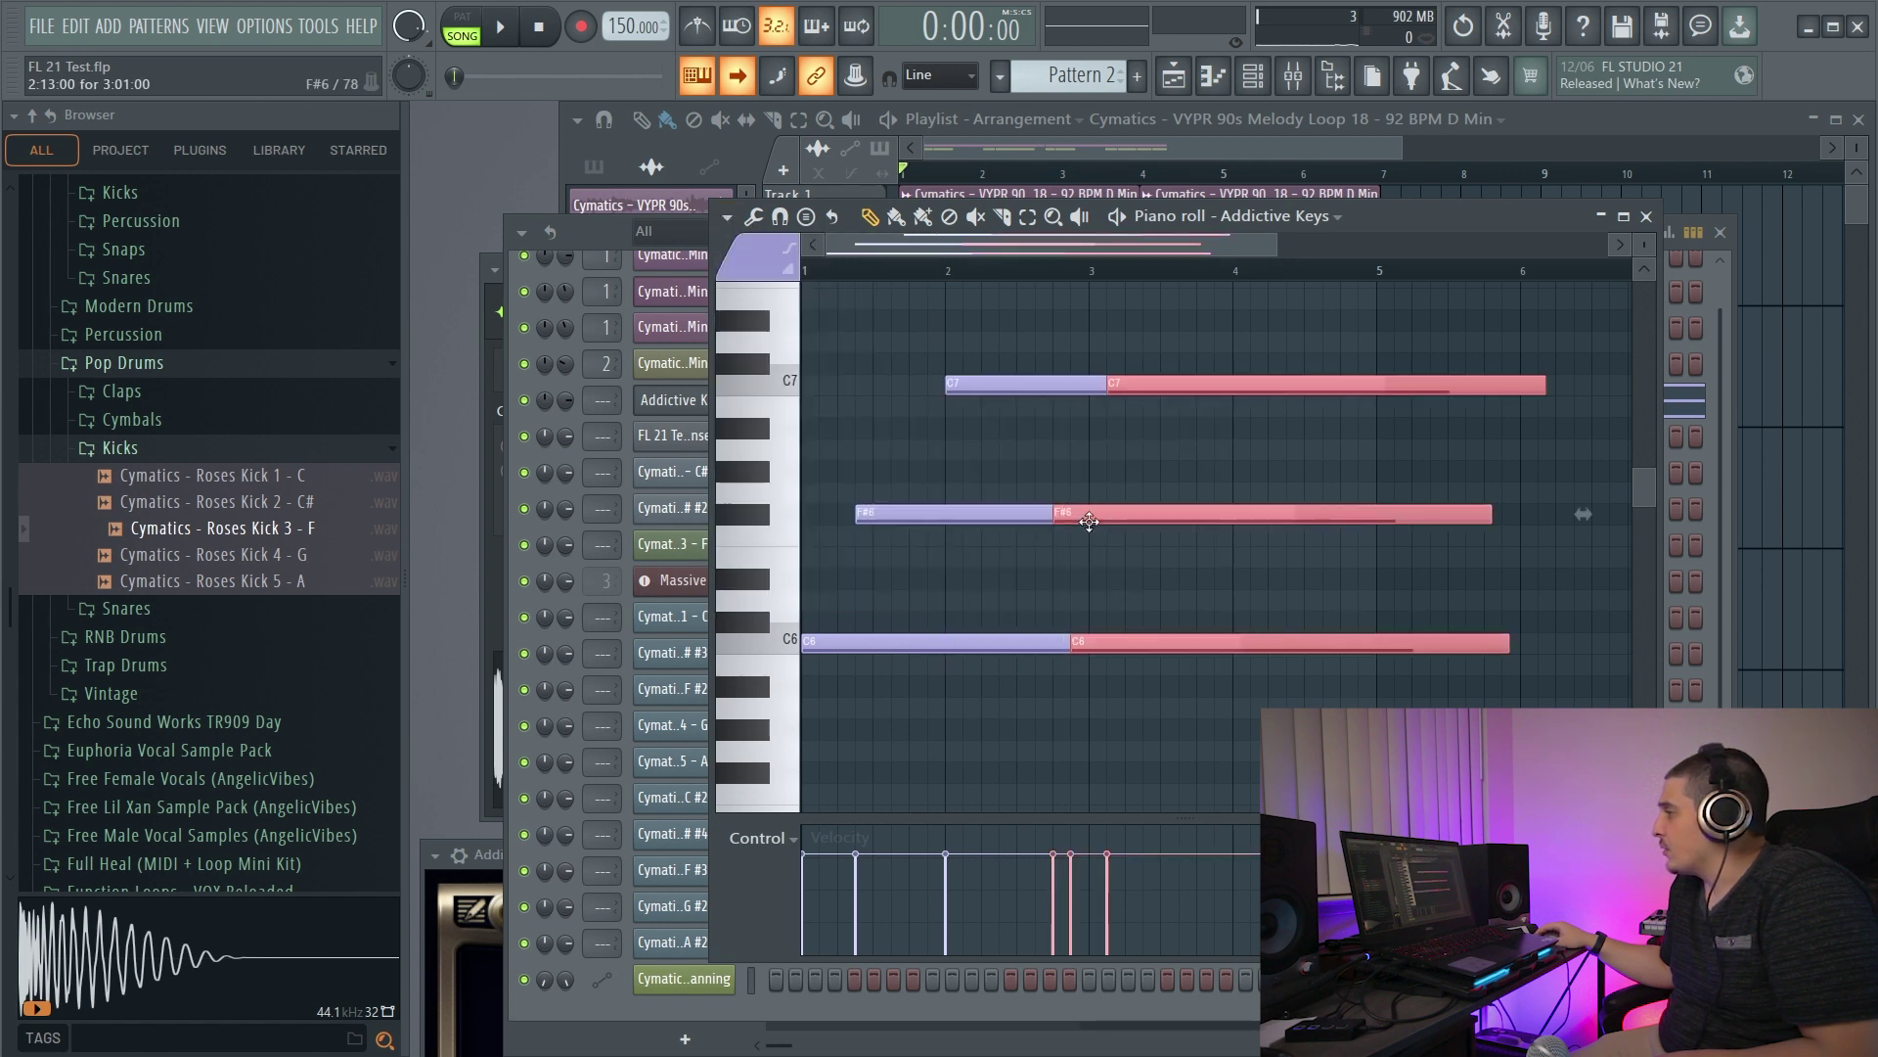
{"action": "mouse_move", "coordinate": [1287, 510]}
{"action": "left_mouse_down"}
{"action": "mouse_move", "coordinate": [1370, 512]}
{"action": "mouse_move", "coordinate": [1296, 520]}
{"action": "left_mouse_up"}
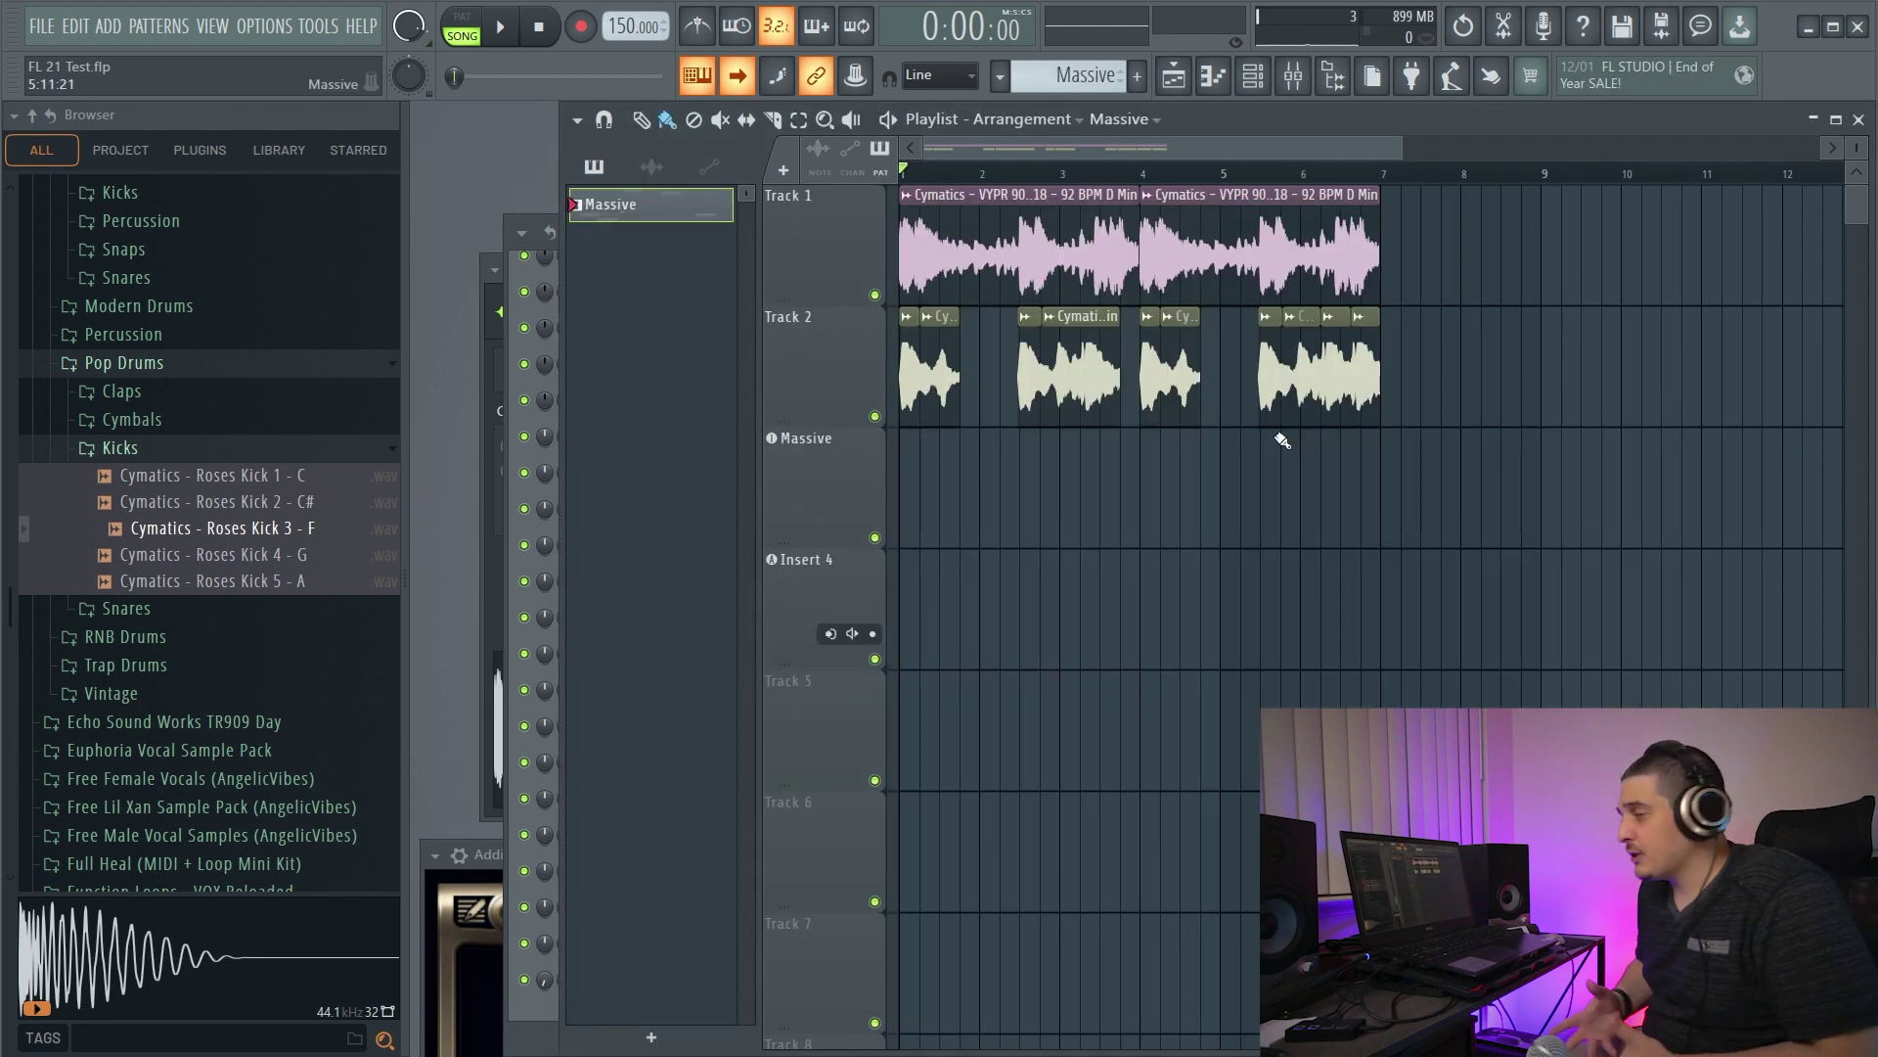
- Place a Massive pattern clip late in bar 4 of the Massive playlist track and delete it
{"action": "left_click", "coordinate": [1205, 465]}
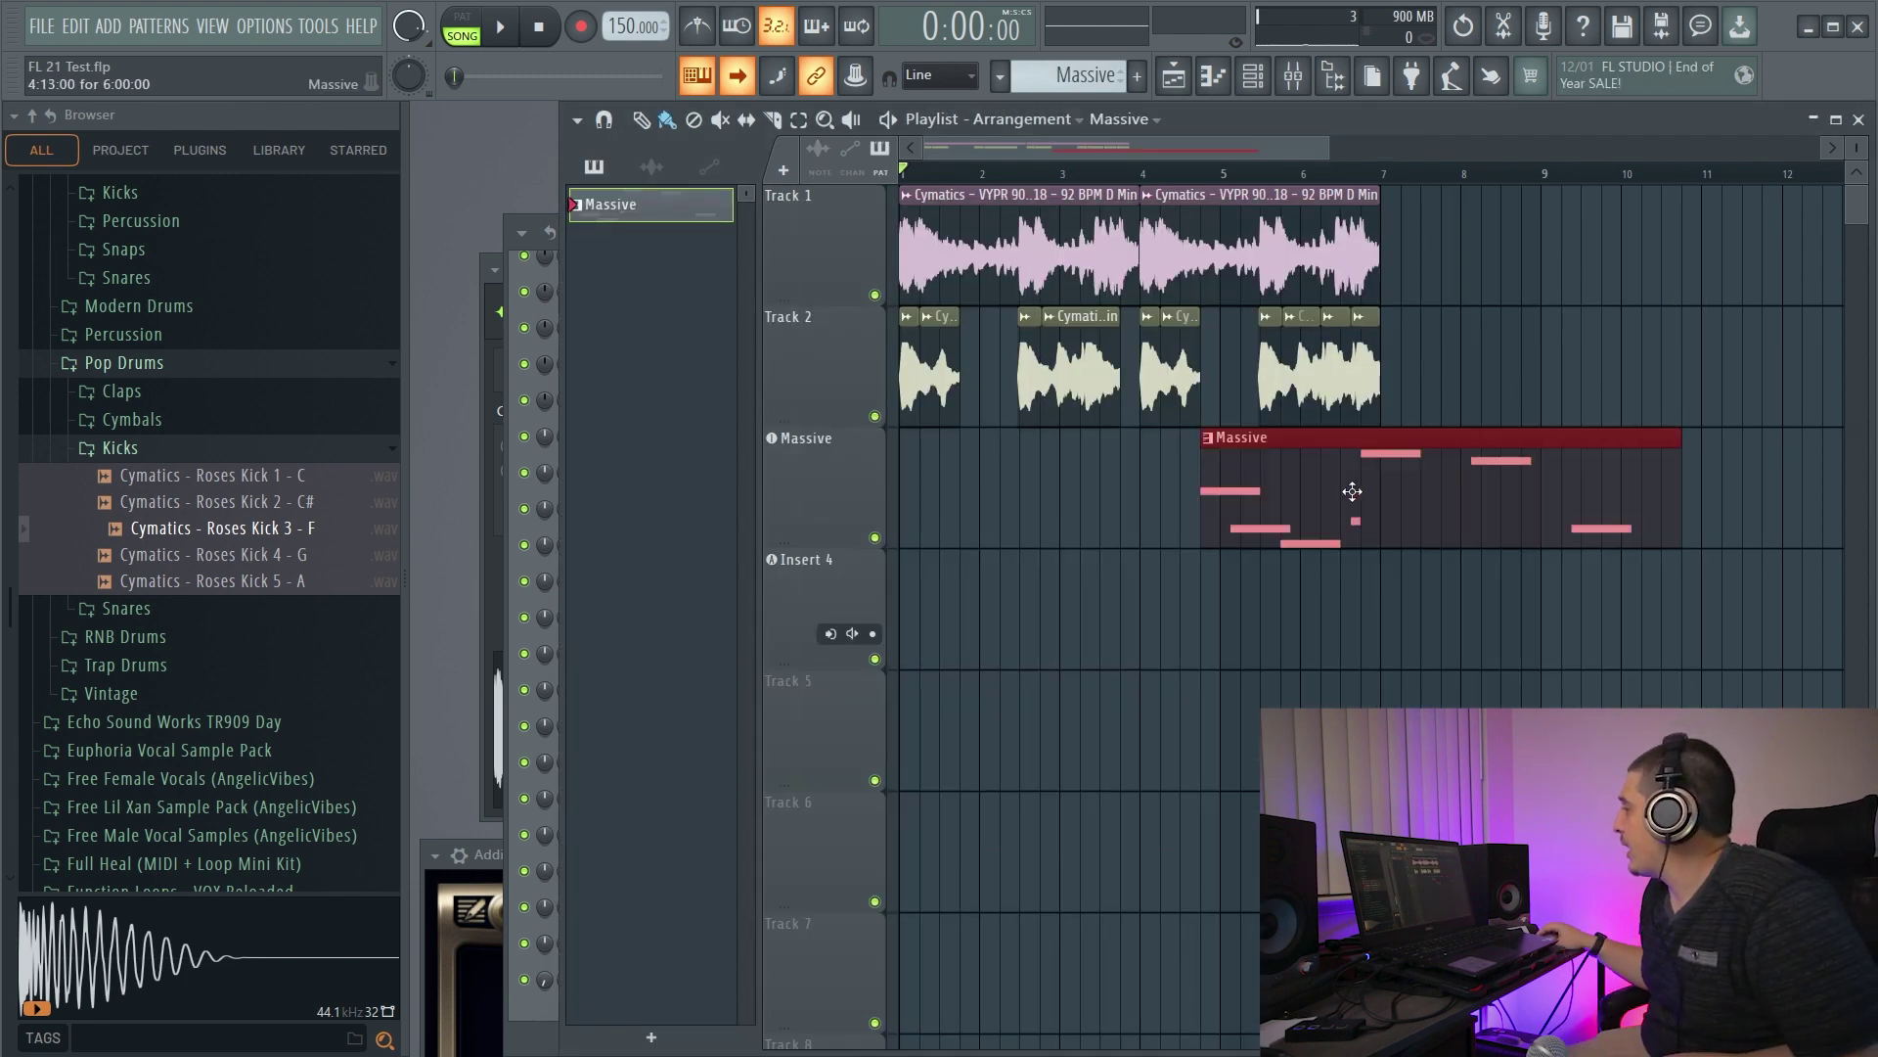
{"action": "right_click", "coordinate": [1352, 492]}
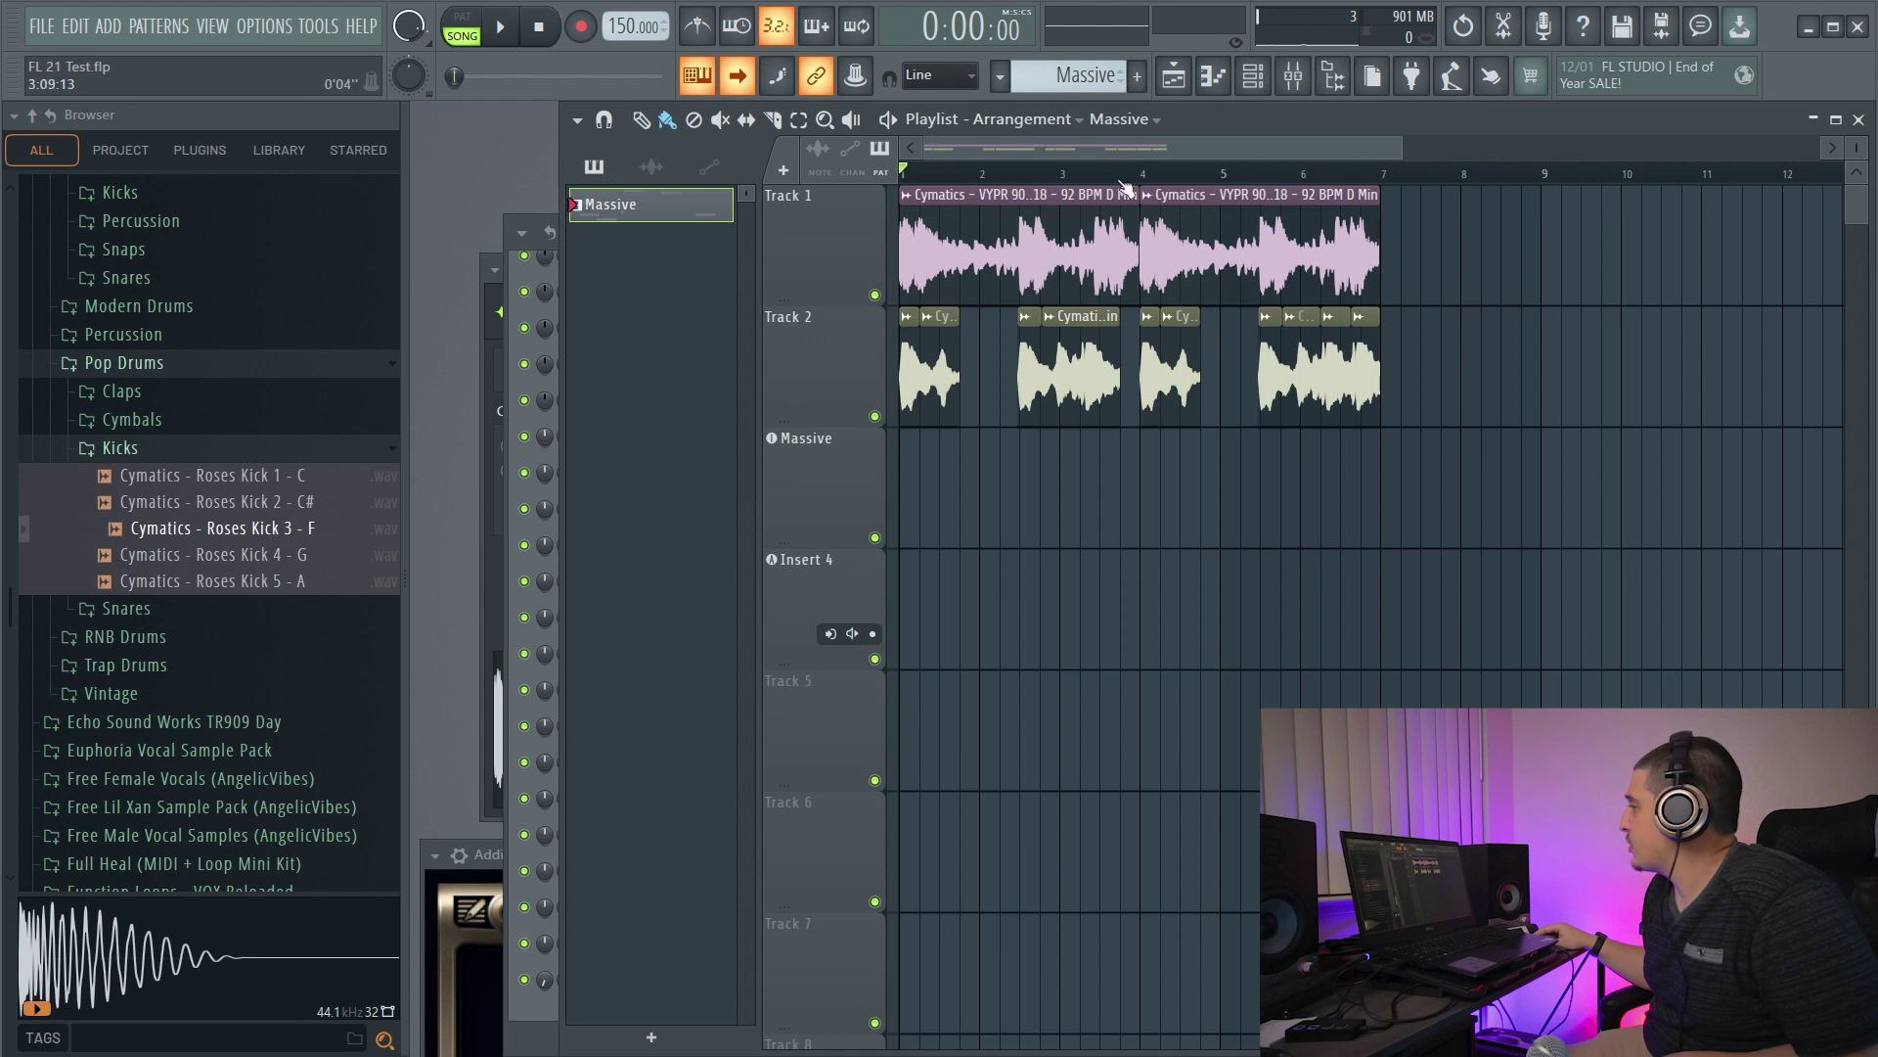
- Open the mixer, examine the input latency options for Insert 4, and return to the playlist
{"action": "left_click", "coordinate": [1294, 75]}
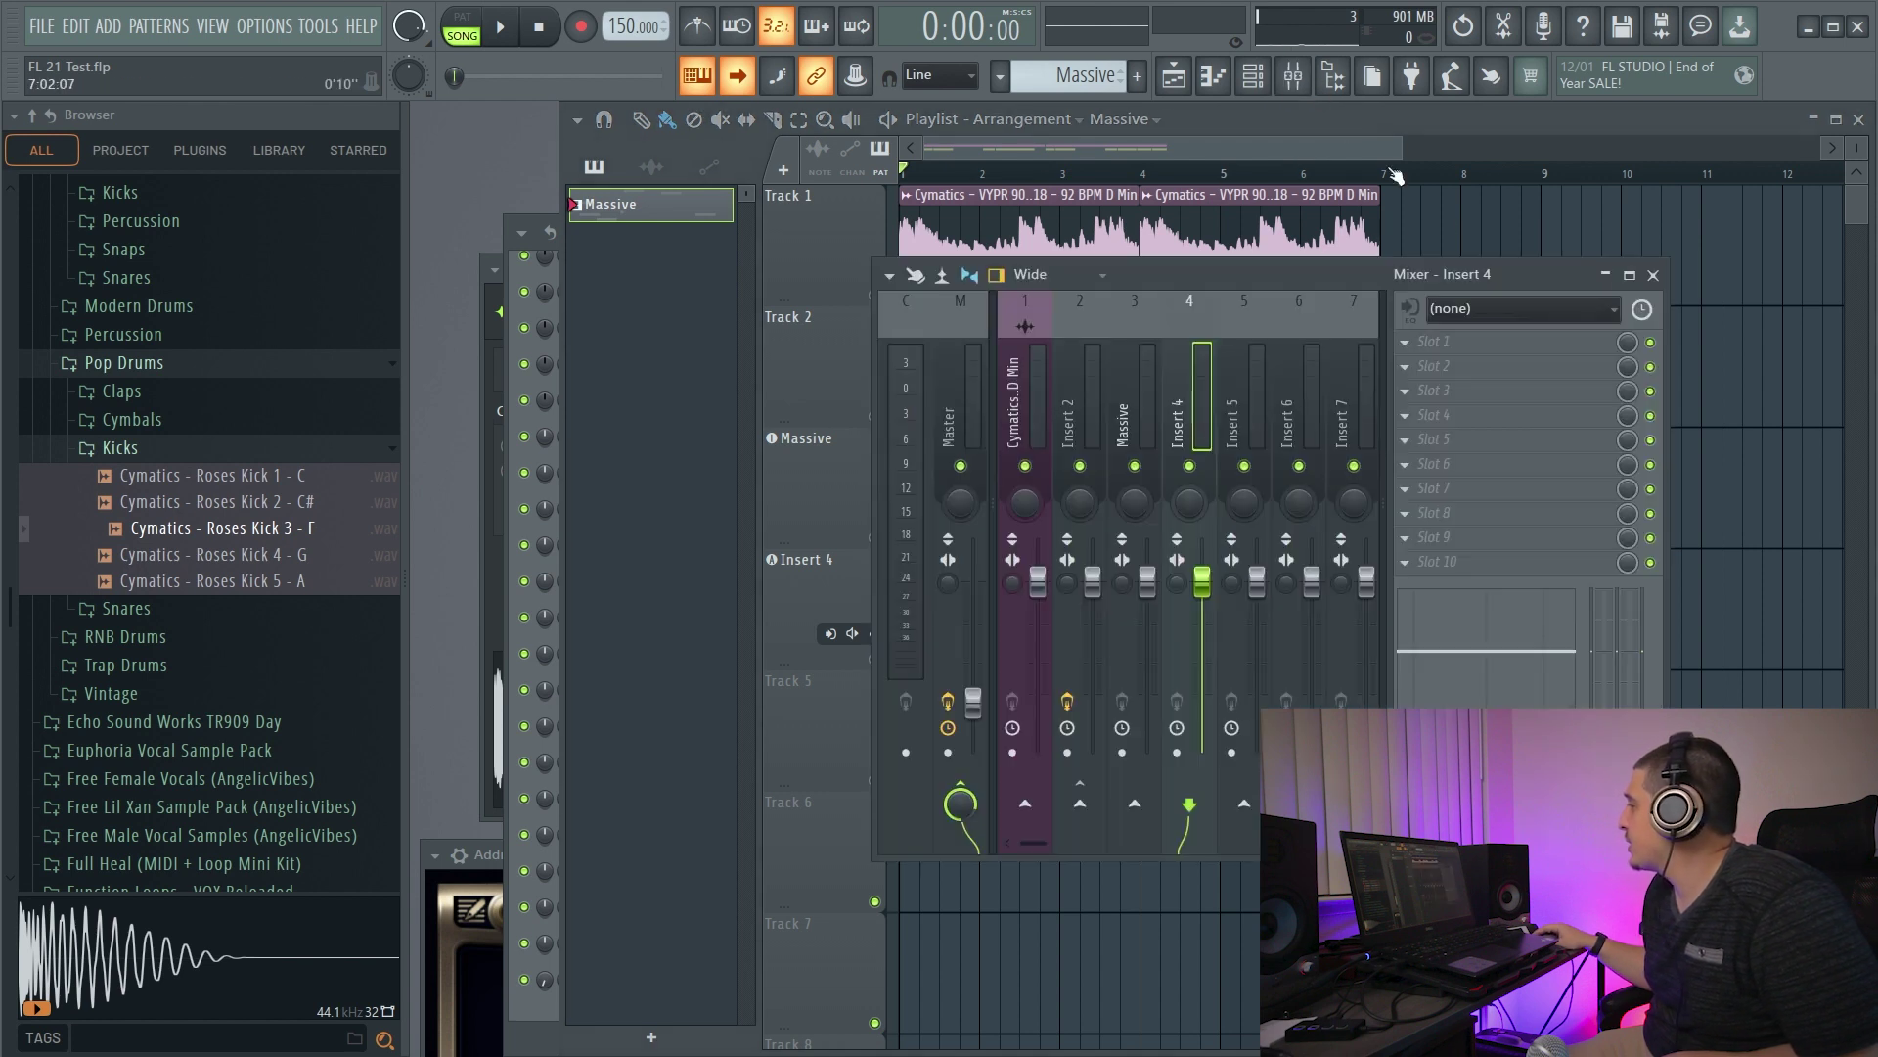
{"action": "left_click", "coordinate": [1607, 309]}
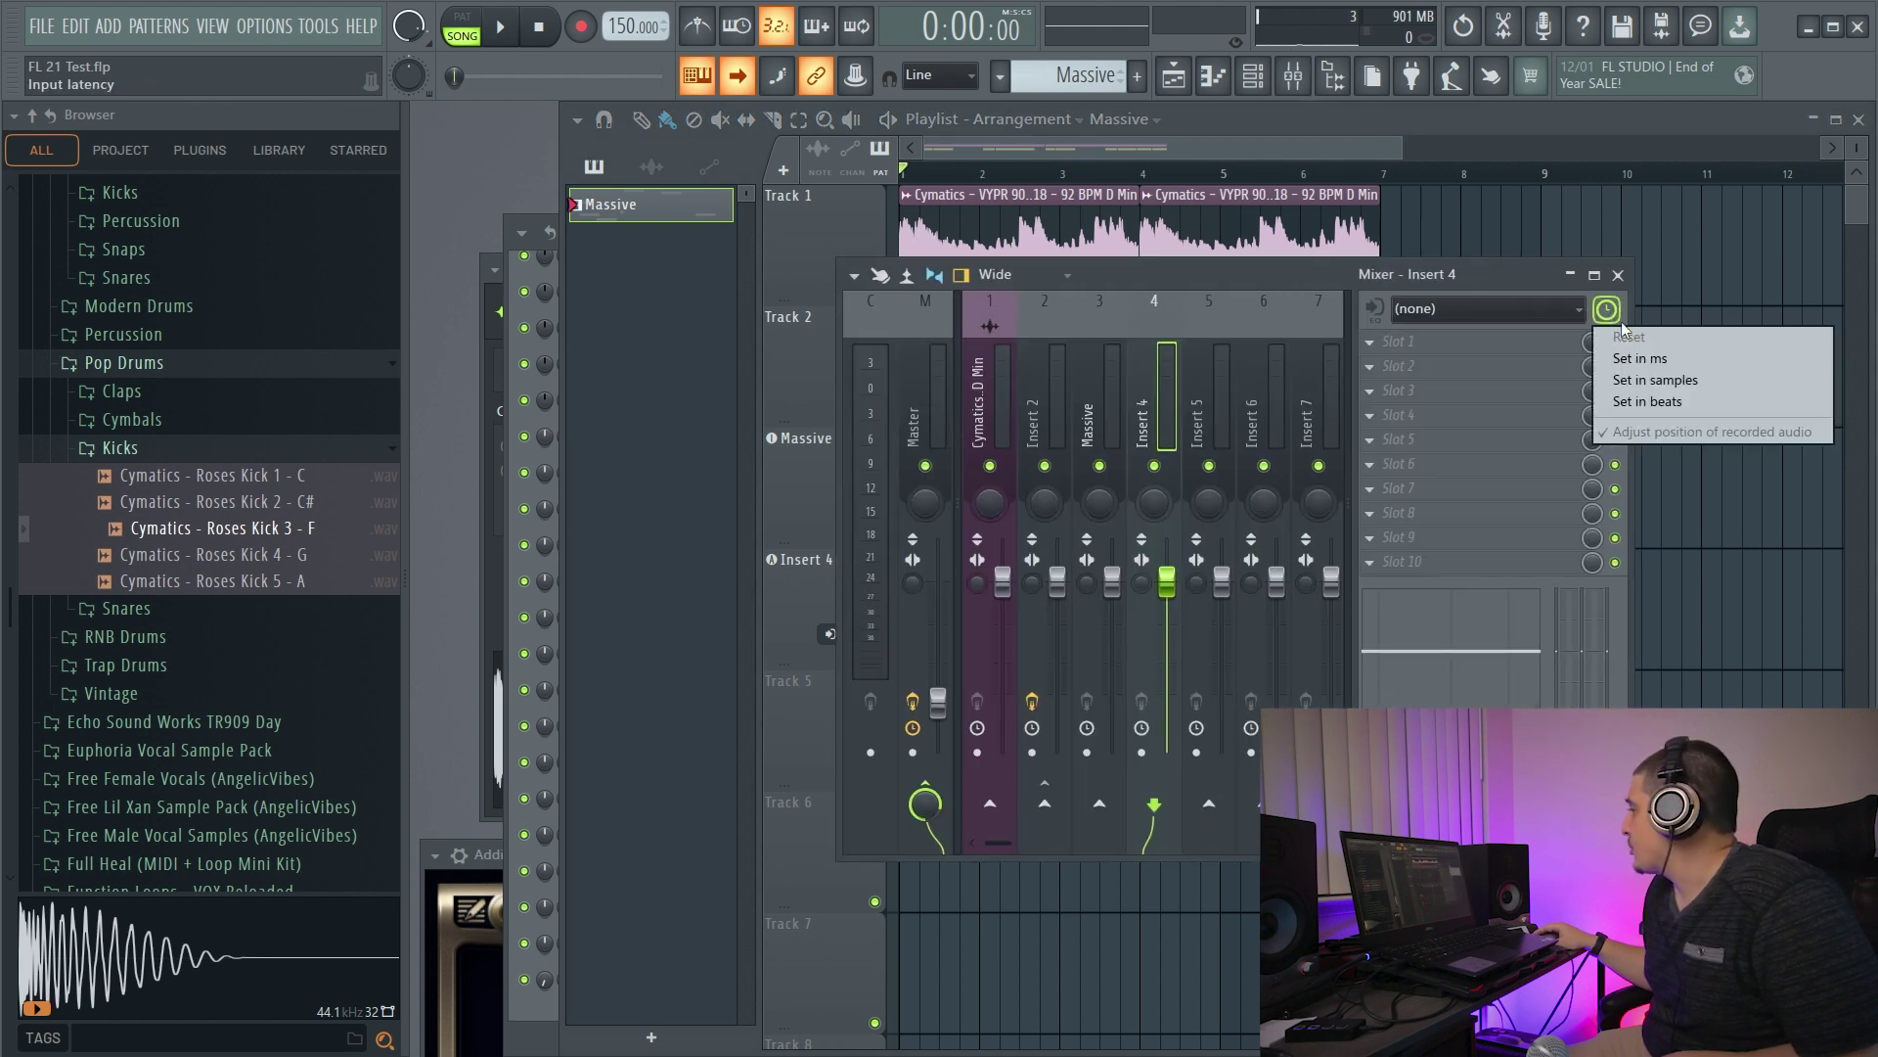
{"action": "left_click", "coordinate": [1574, 132]}
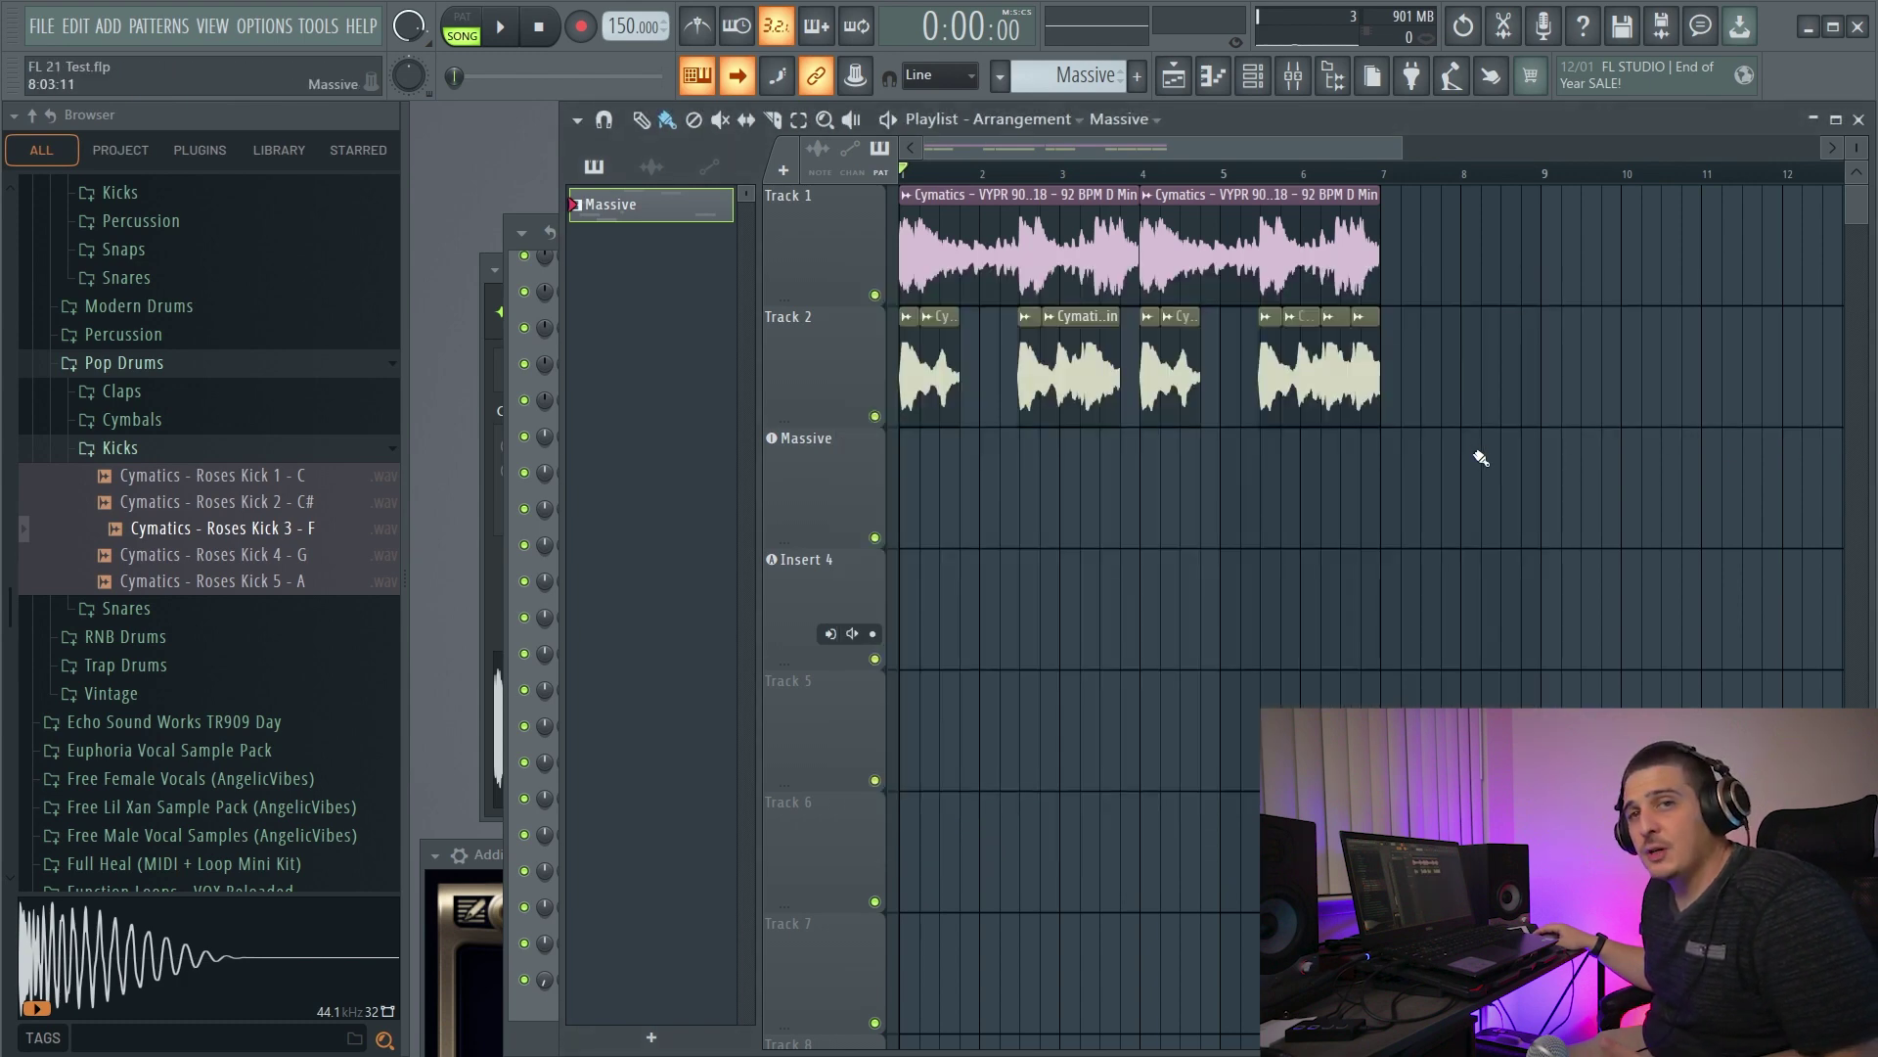